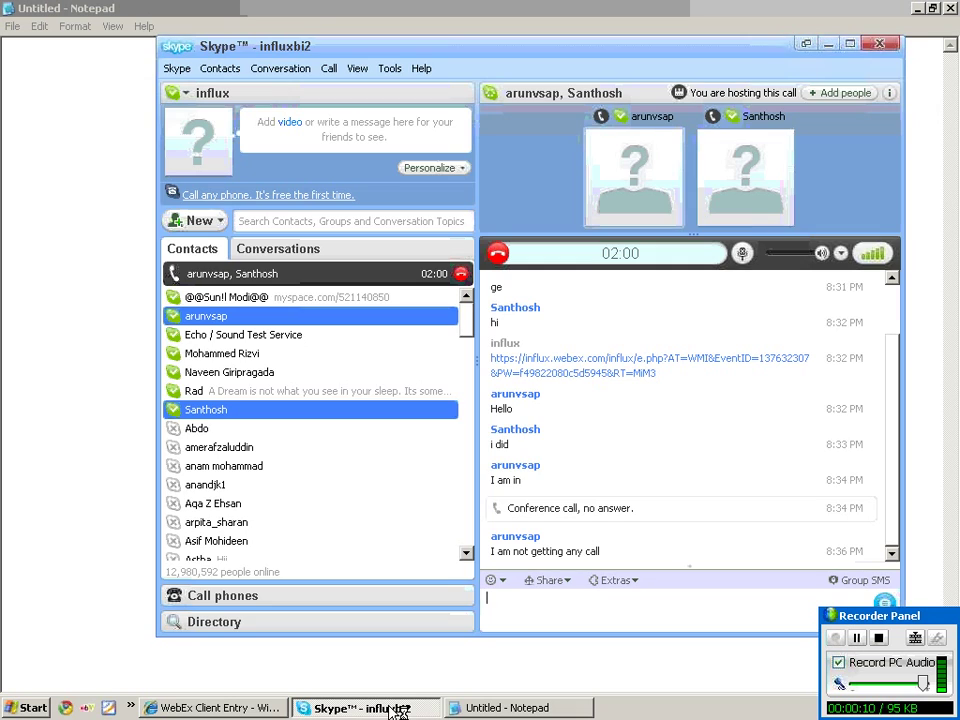
left_click(487, 709)
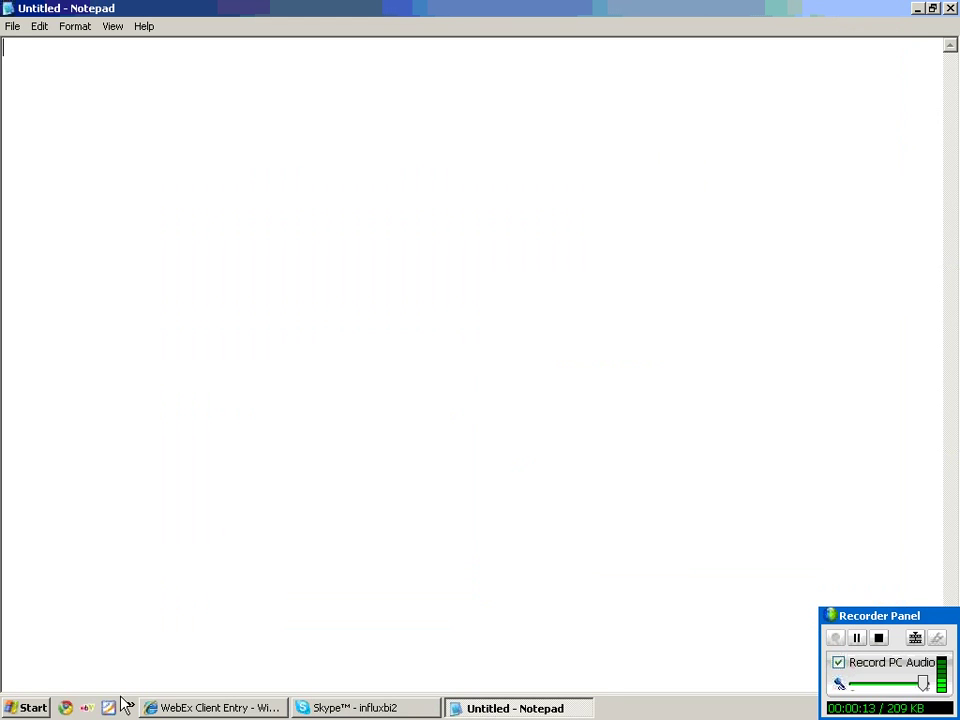
key("super+d")
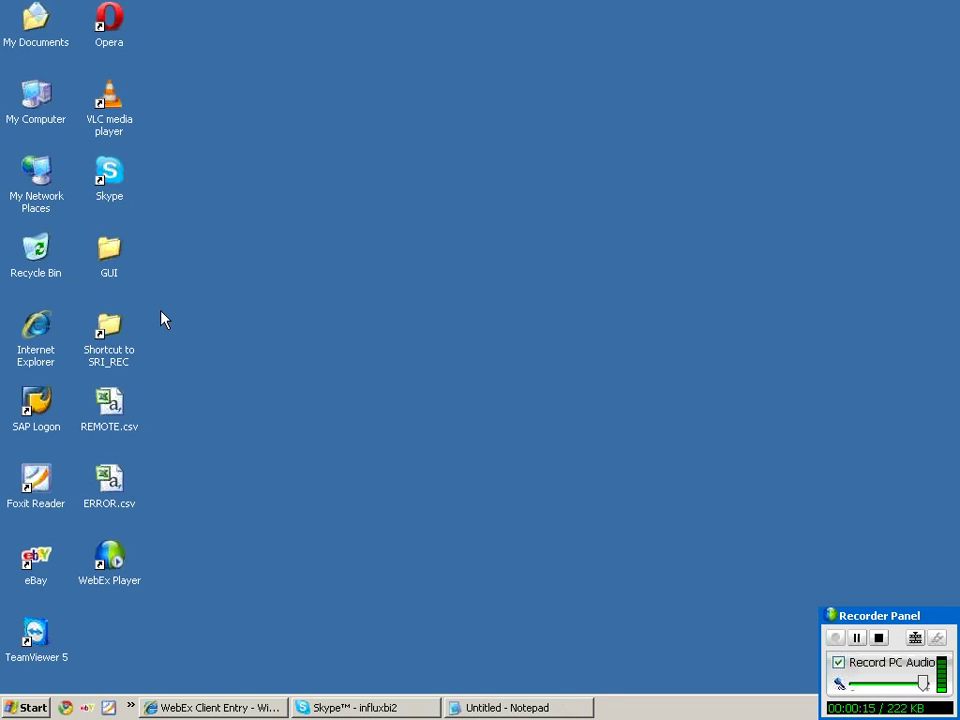
double_click(110, 340)
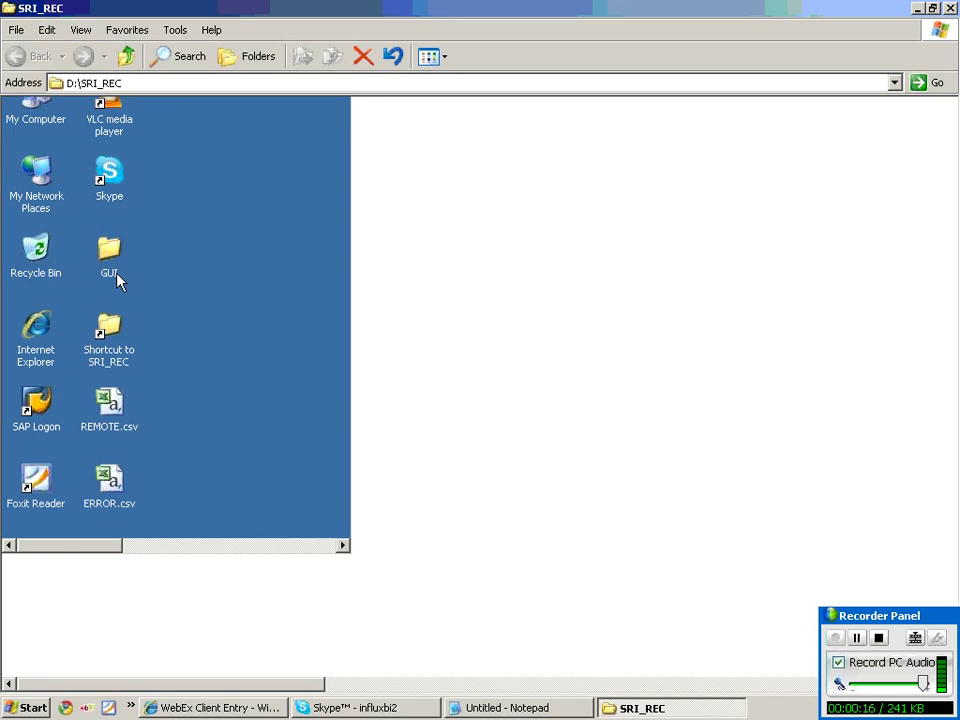
double_click(48, 122)
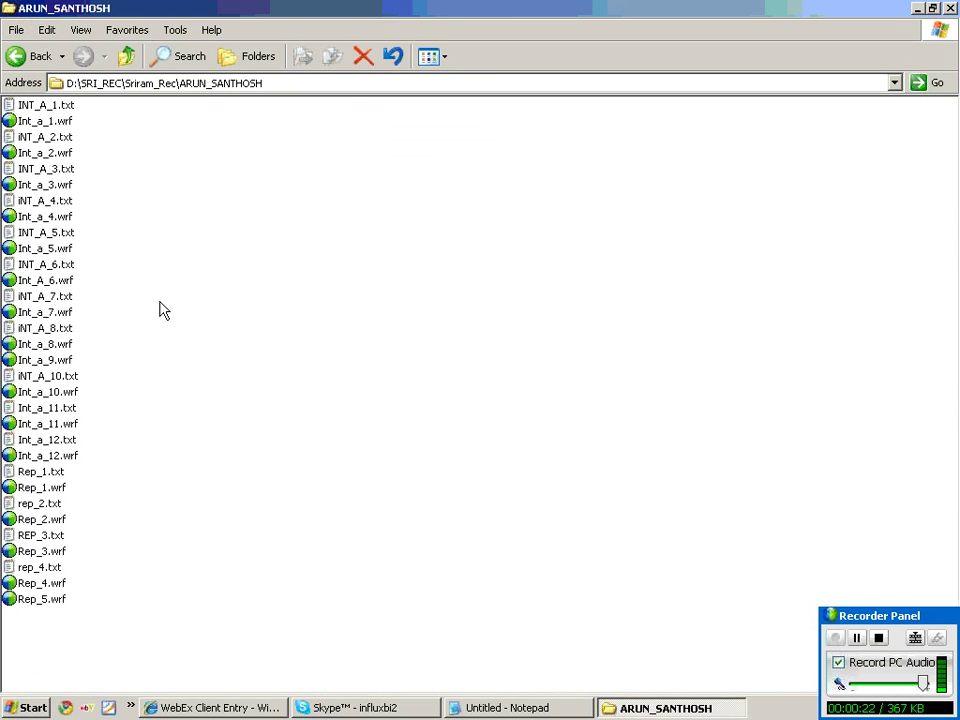
left_click(45, 567)
double_click(45, 567)
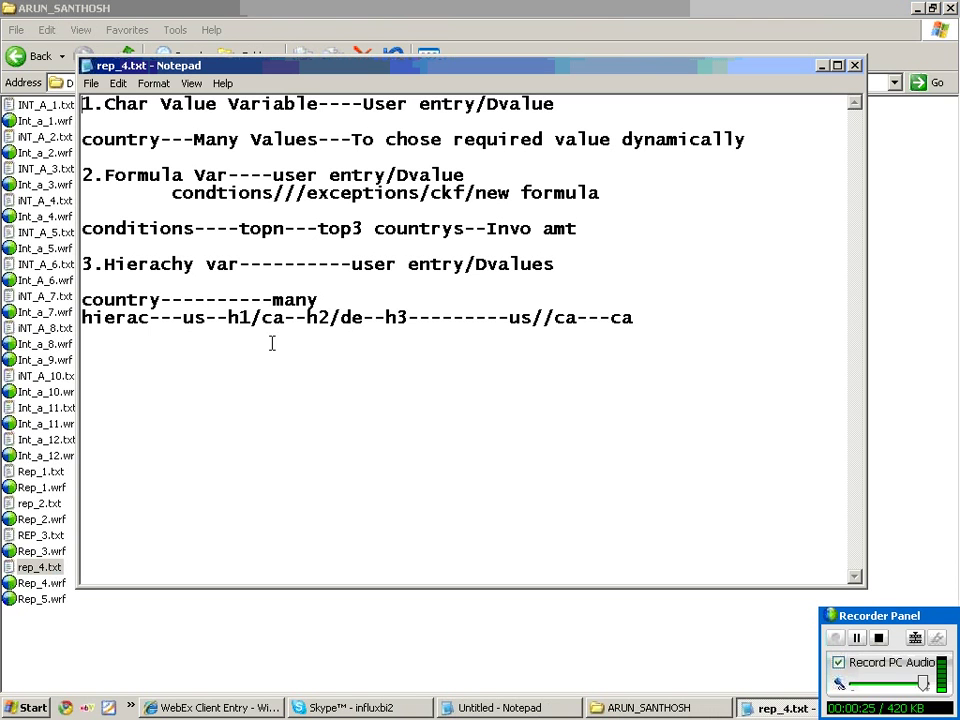
Review the variable, conditions, country and hierarchy notes in rep_4.txt.
left_click_drag(83, 175, 160, 180)
left_click_drag(116, 230, 184, 303)
left_click(217, 320)
left_click_drag(295, 388, 39, 56)
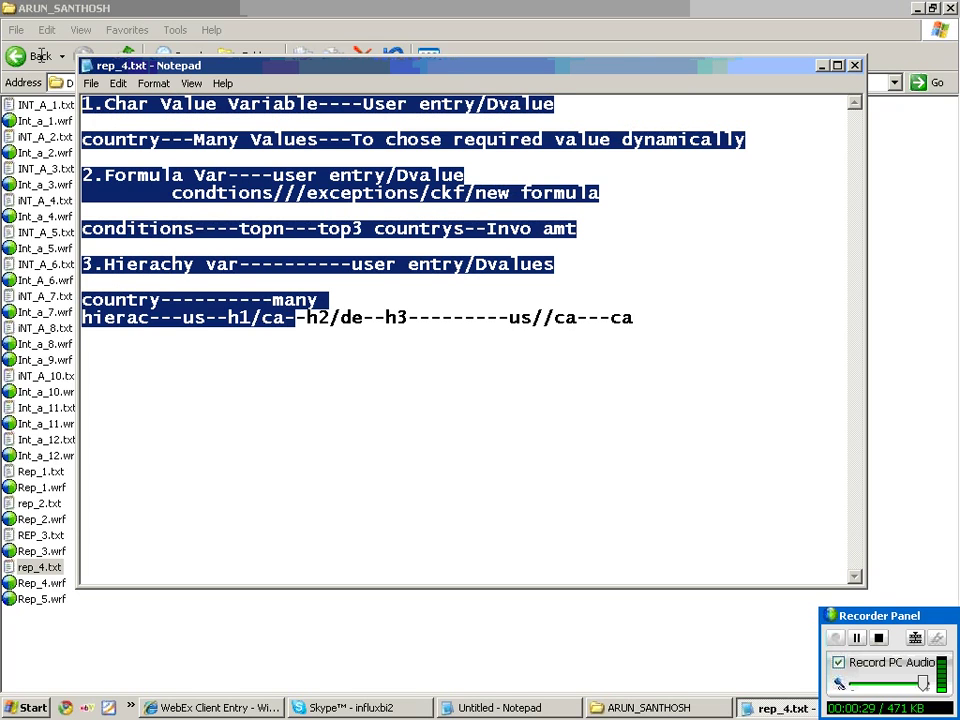
left_click(165, 215)
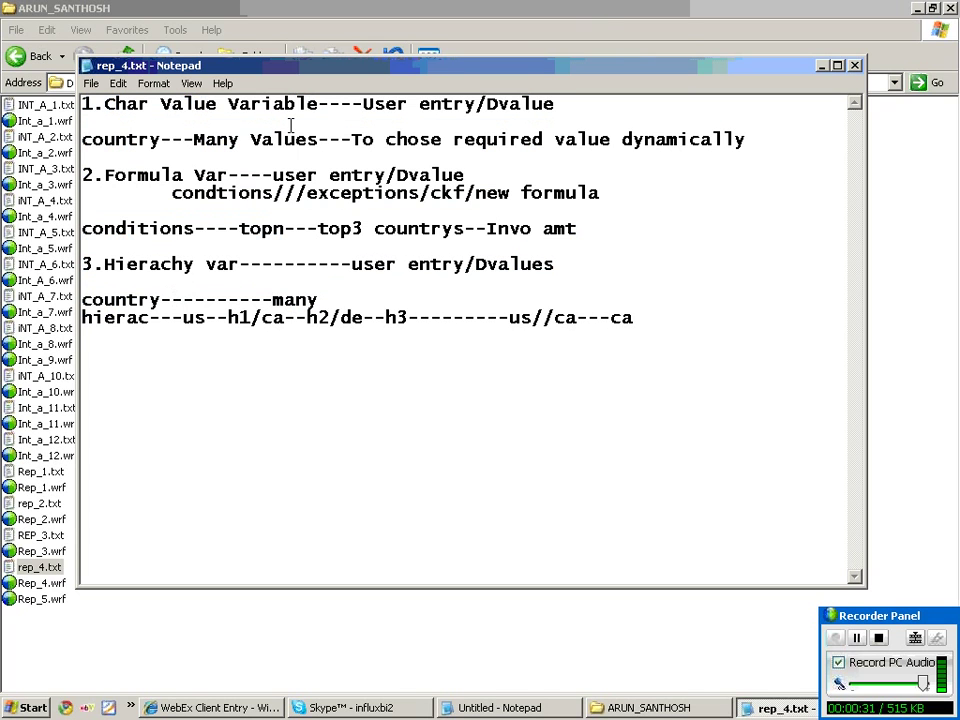
left_click(856, 67)
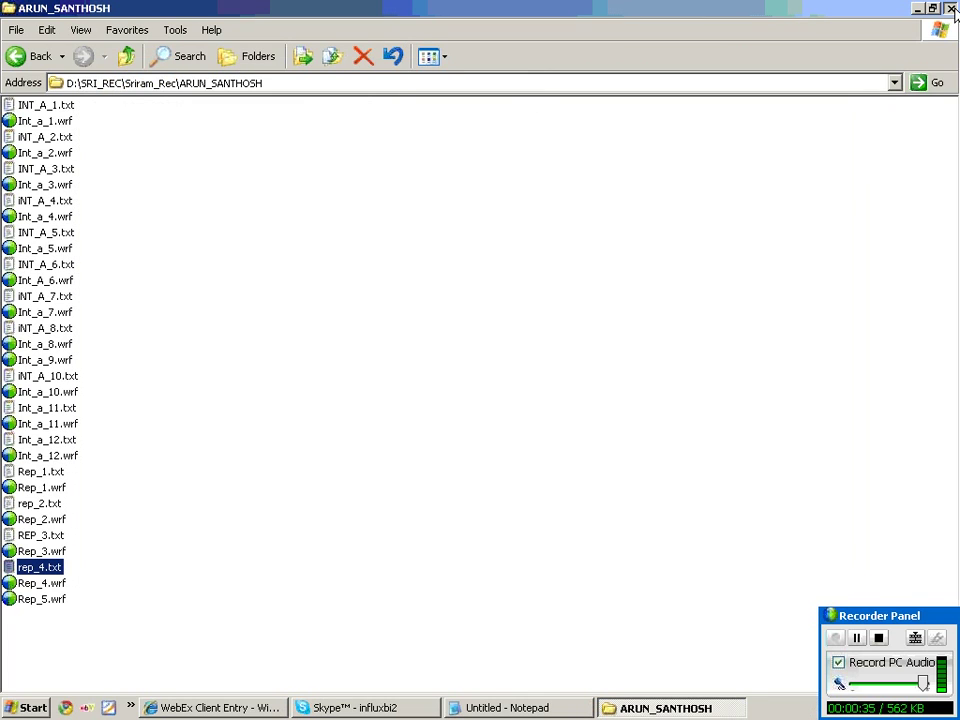
left_click(950, 8)
right_click(332, 316)
left_click(400, 343)
right_click(401, 344)
left_click(440, 378)
In the untitled note, write the ######Variable offsets###### heading and begin a 'cal' line below it.
left_click(529, 708)
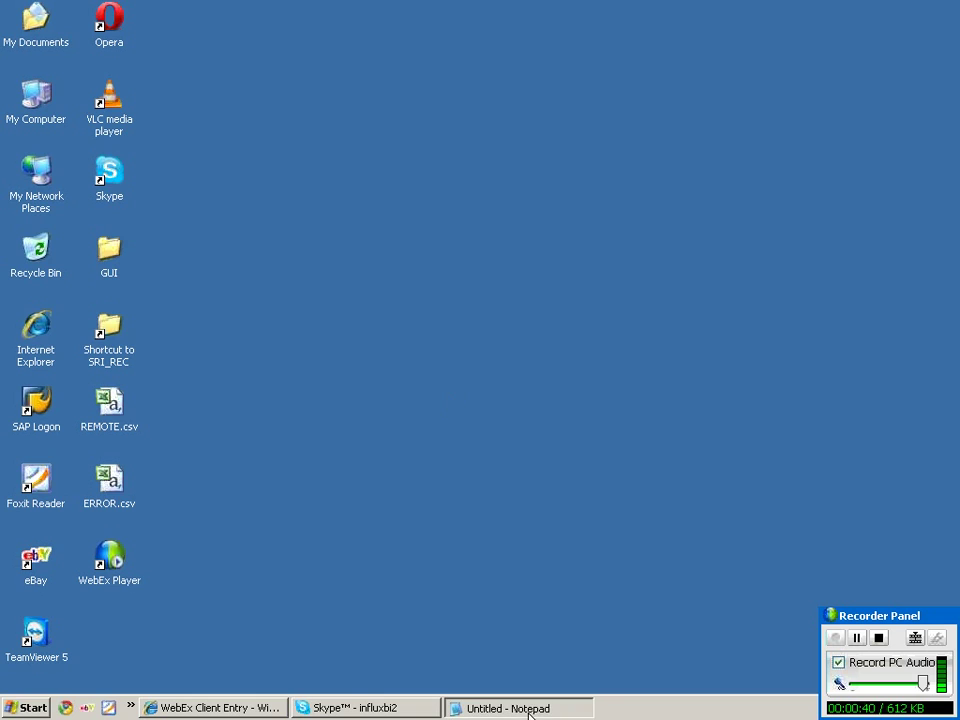
type("Va")
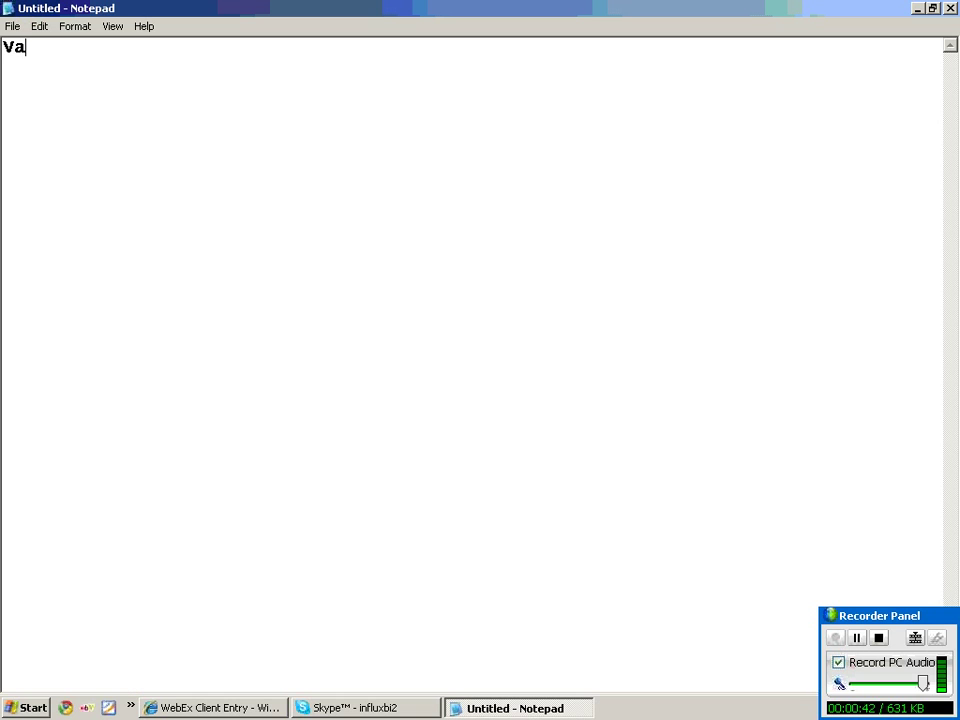
type("riable off")
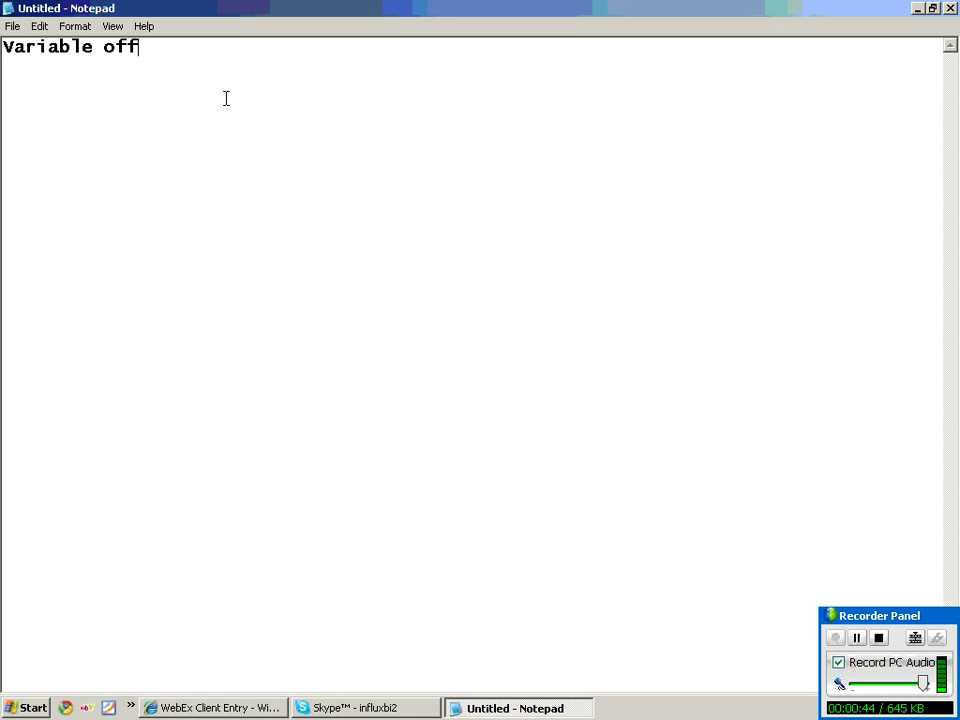
type("sets--------")
key("Return")
key("Return")
type("cal")
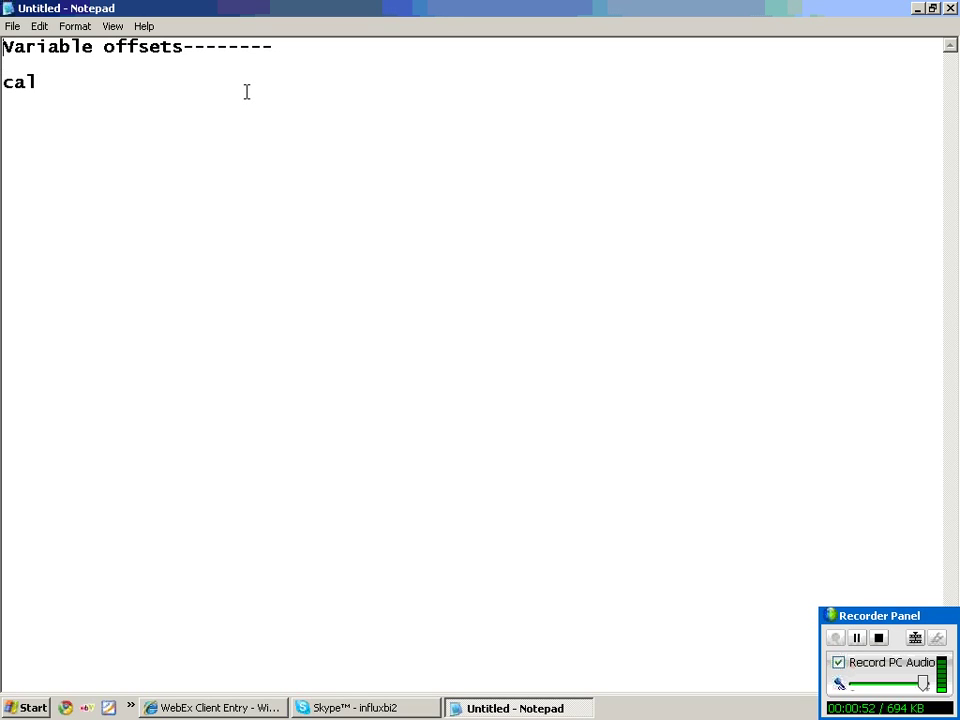
type("######")
key("End")
type("-")
key("BackSpace")
key("BackSpace")
key("BackSpace")
key("BackSpace")
key("BackSpace")
key("BackSpace")
key("BackSpace")
key("BackSpace")
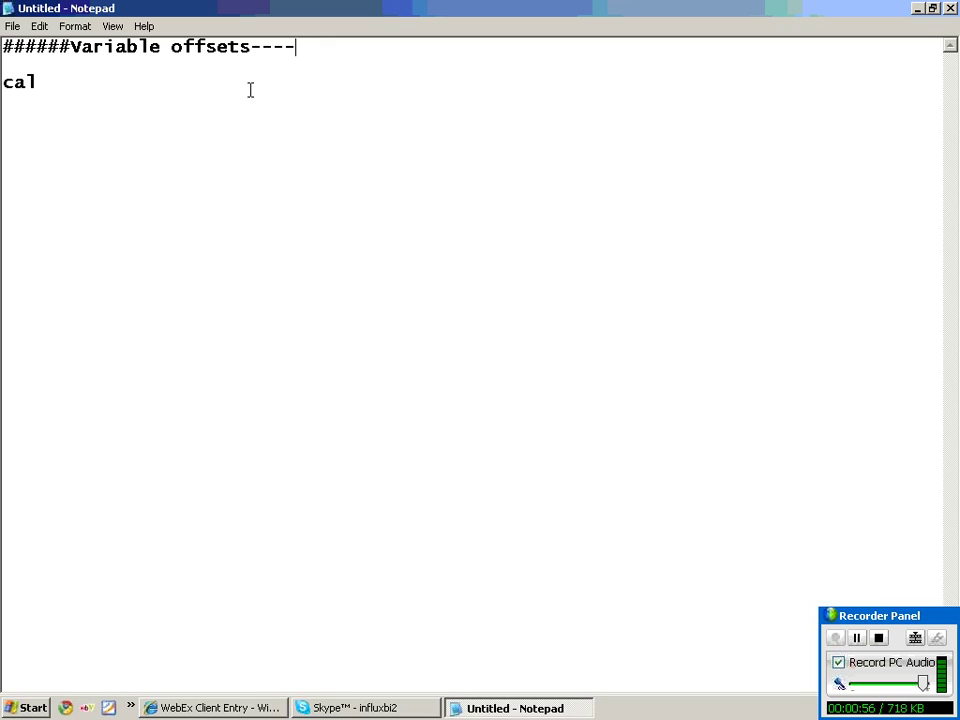
type("######")
key("Down")
left_click(259, 87)
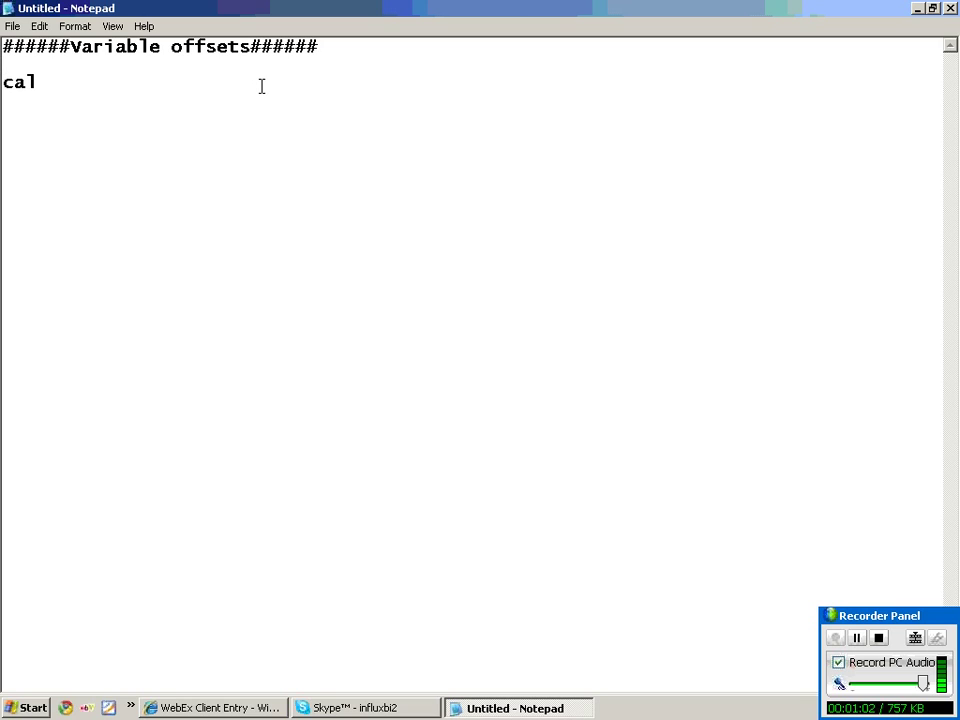
Complete the line: calyear/month user entry values, ready for input, july98/june 98, previous month//next month data.
type("year/m")
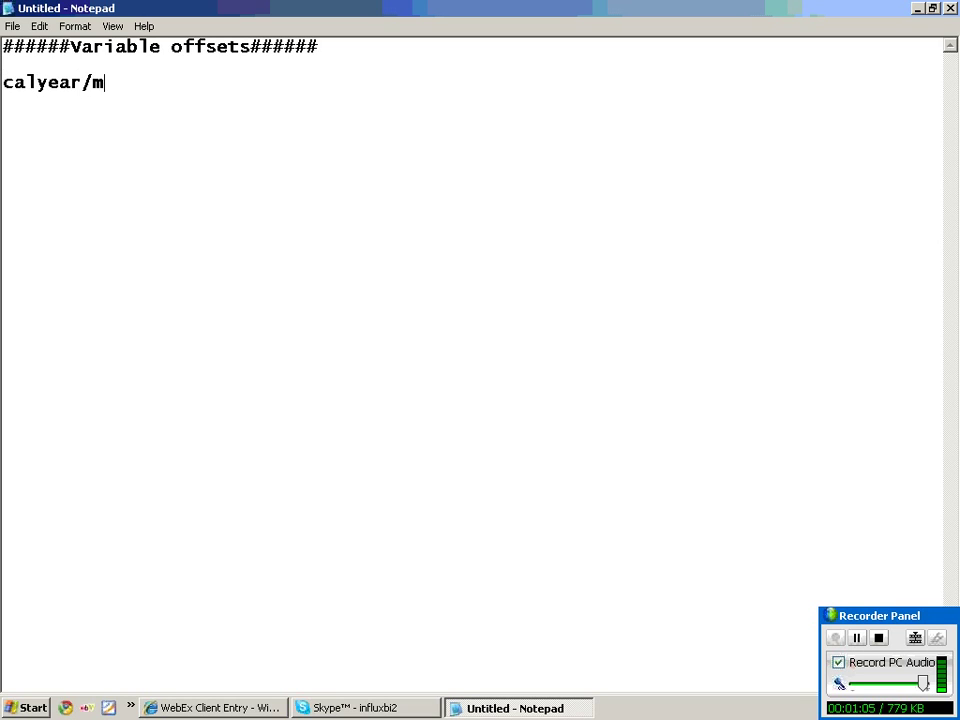
type("onth---")
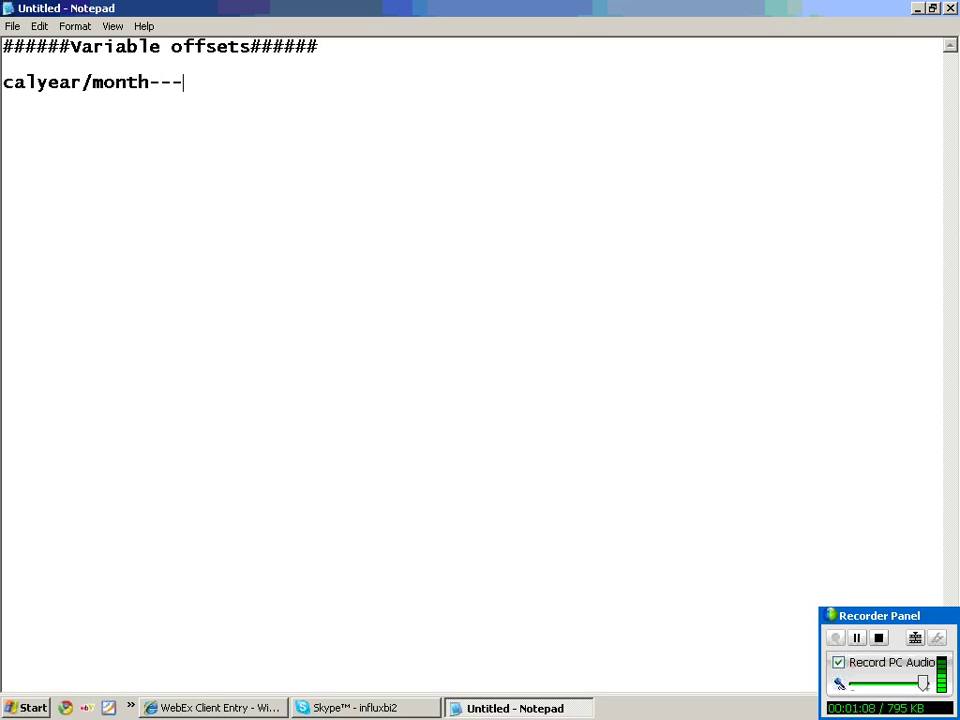
type("user entry")
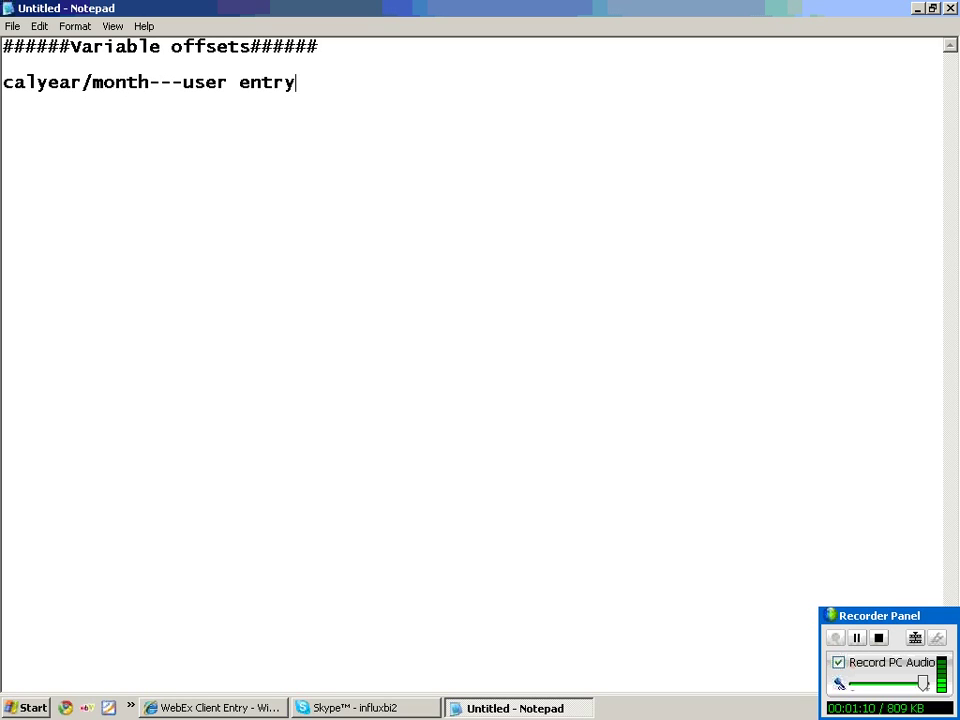
type("/Dvl")
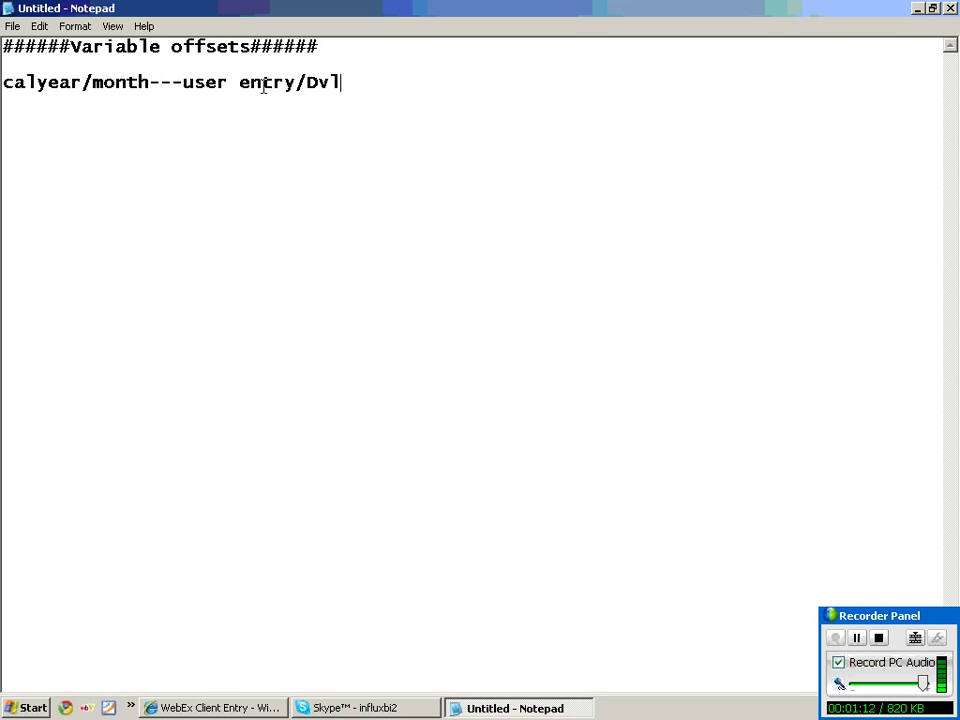
key("BackSpace")
type("alues")
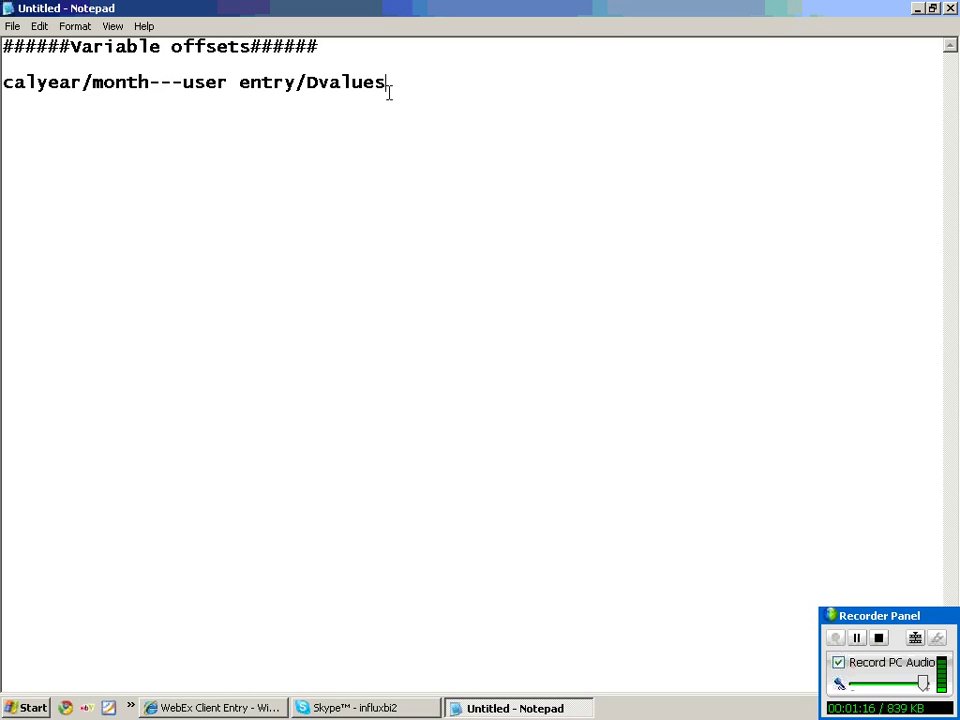
type("----ready for in")
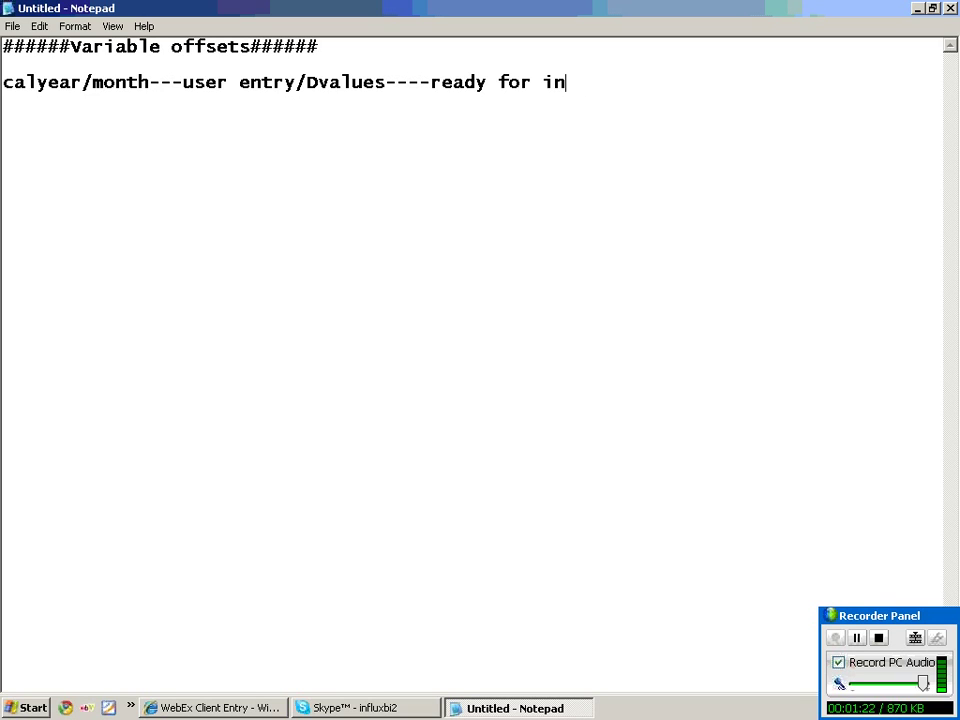
type("put-----")
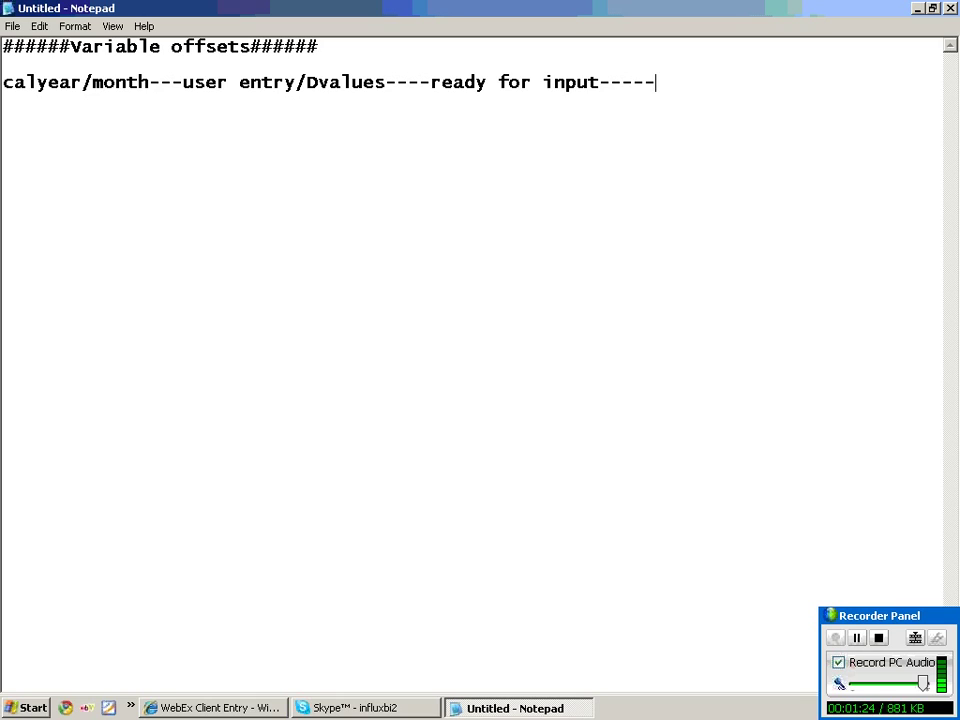
type("july98")
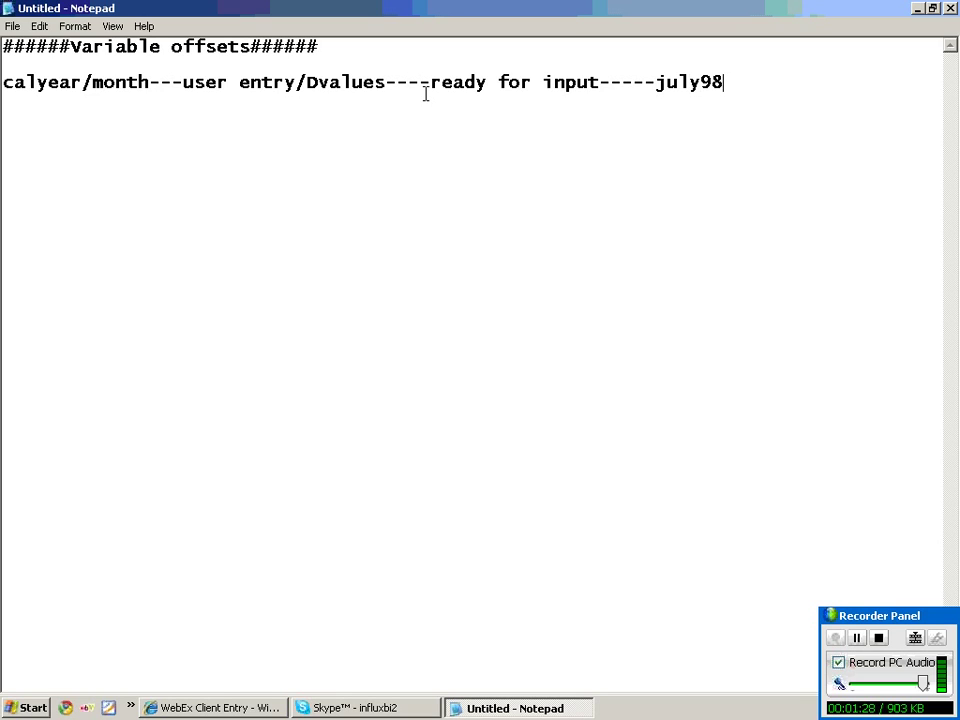
type("/june ")
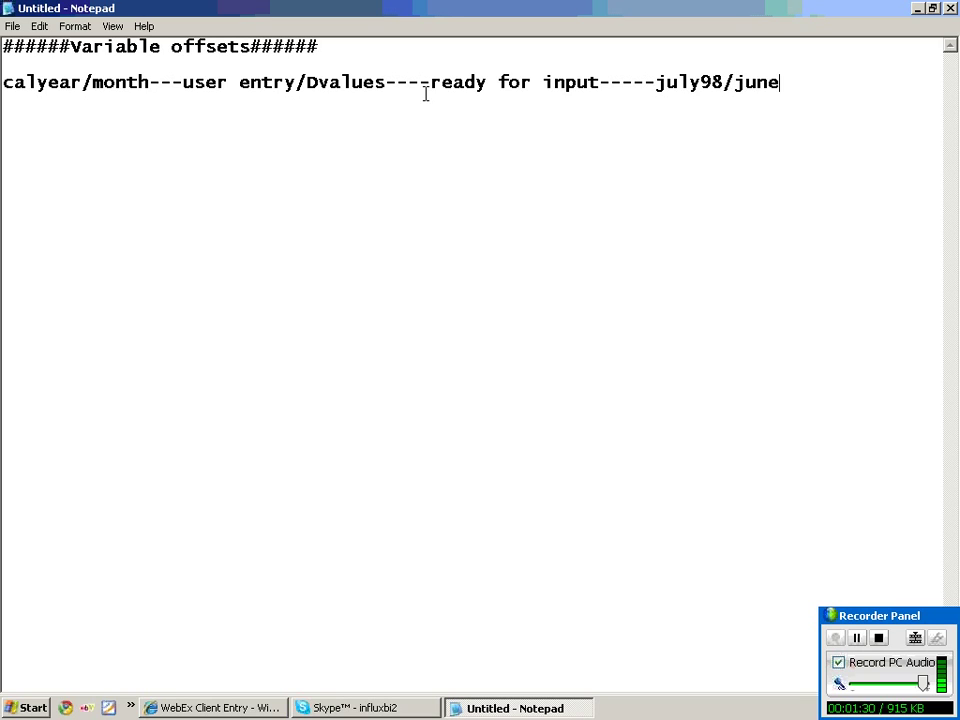
type("98")
type("---")
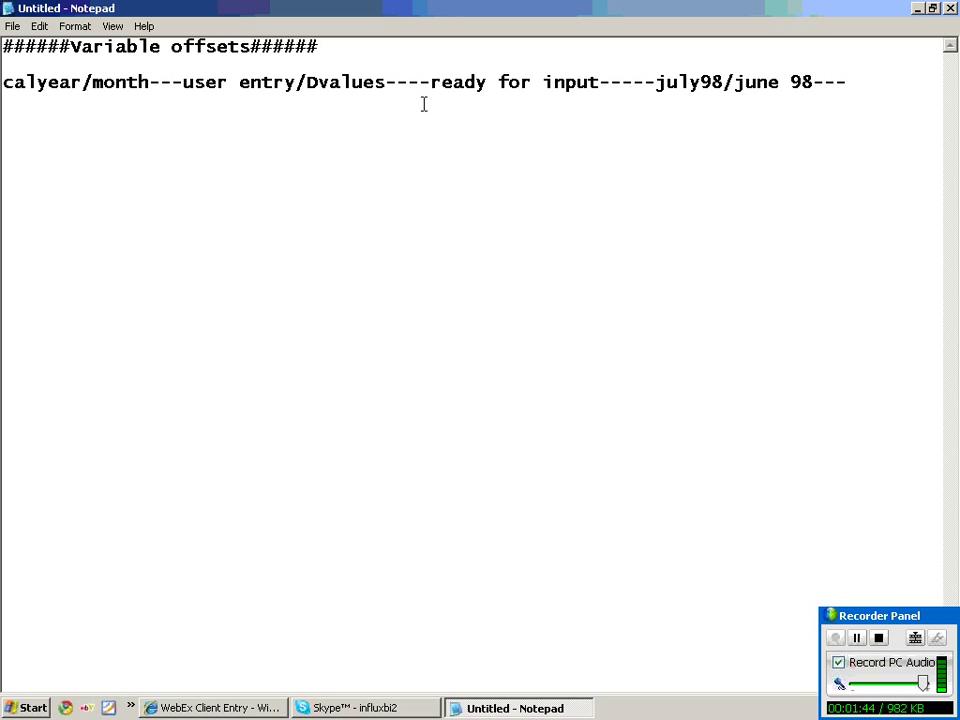
type("previous mo")
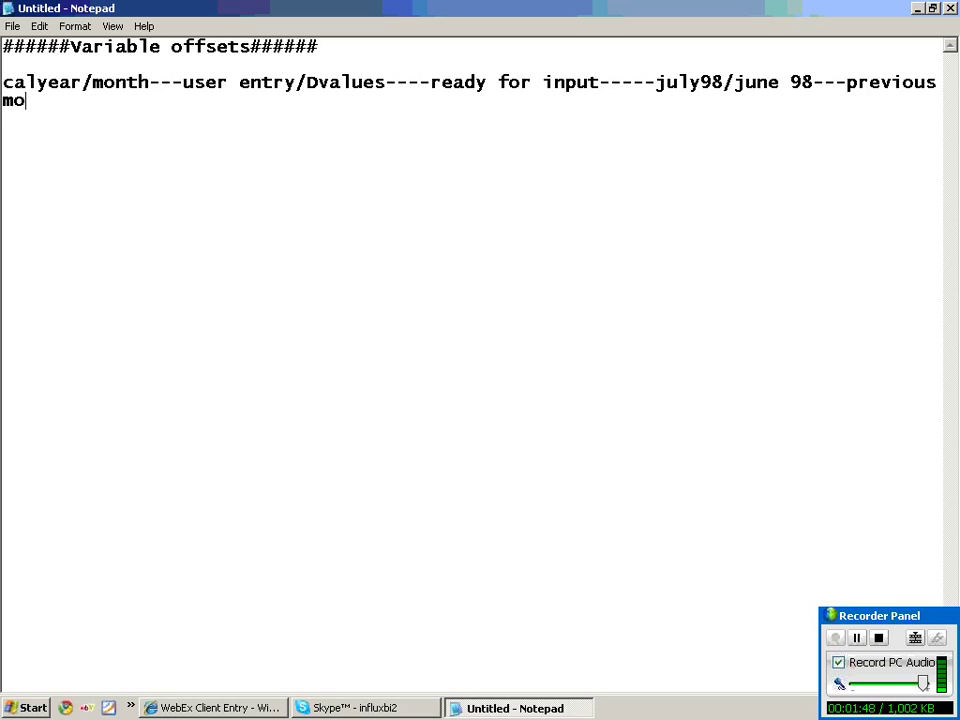
type("nth//ne")
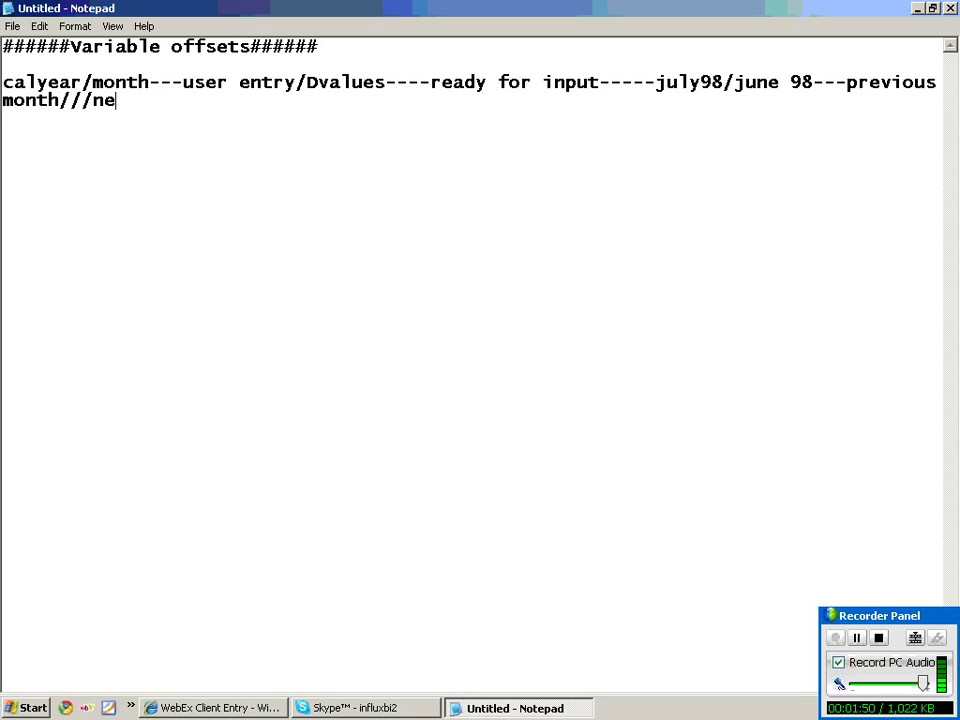
type("xt month ")
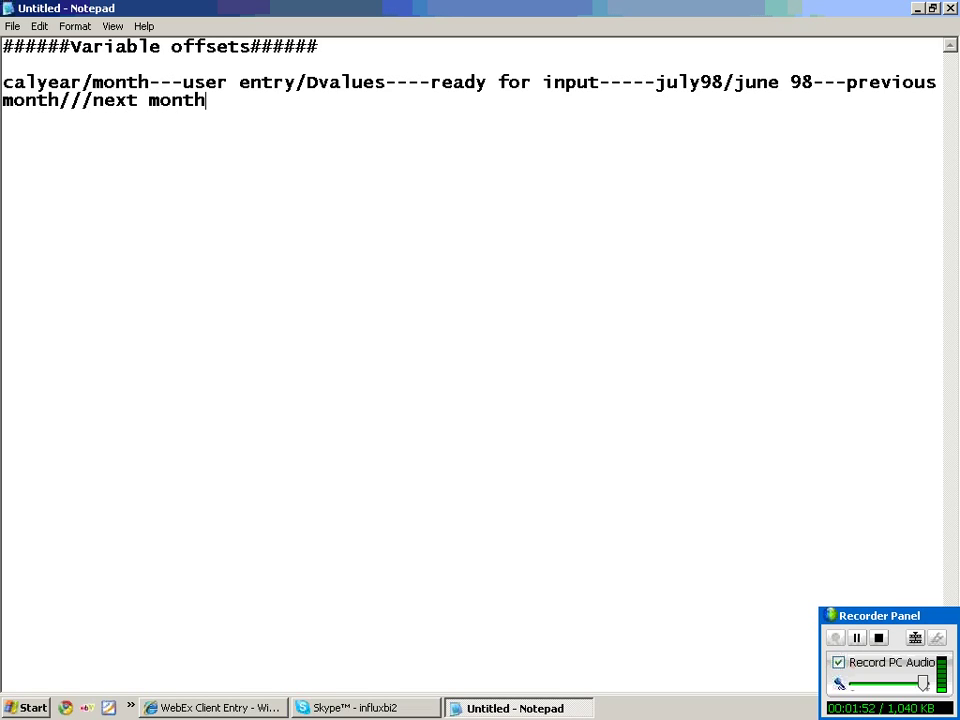
type("data")
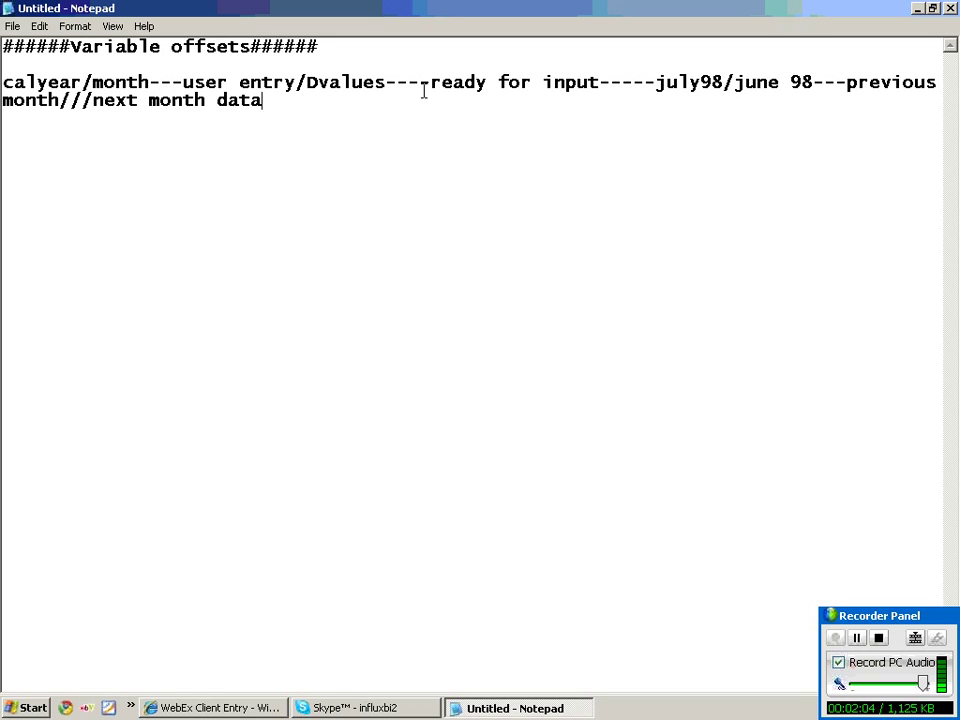
key("Return")
key("Return")
left_click(60, 102)
Insert (-1) after 'previous month' and (+1) after 'next month', then start a new line.
type("(-")
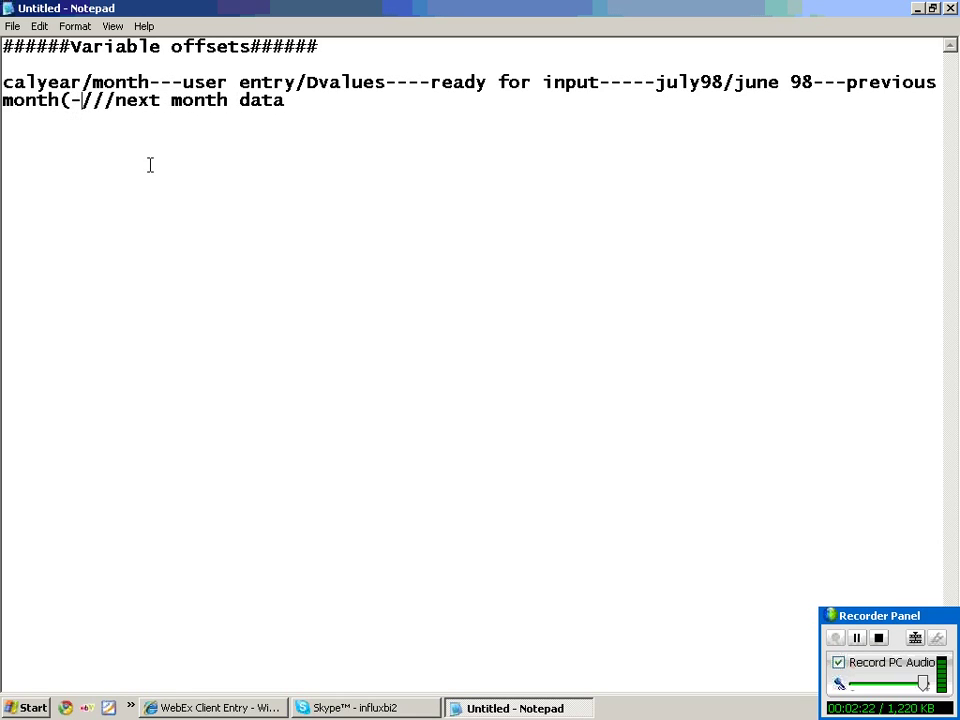
type("1)")
left_click(251, 101)
type("(+1")
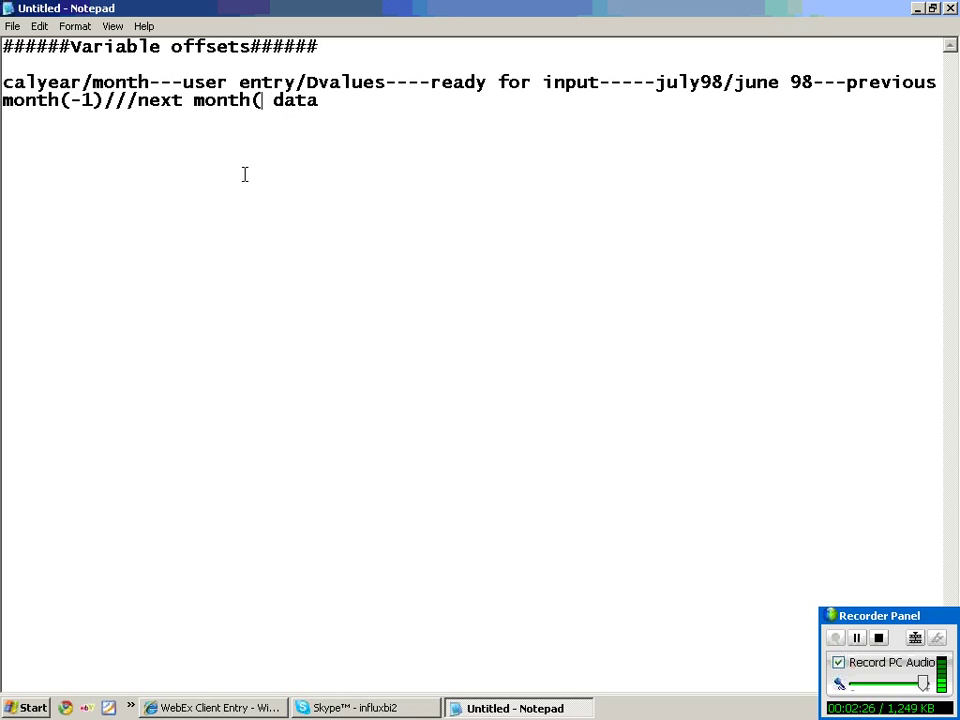
type(")")
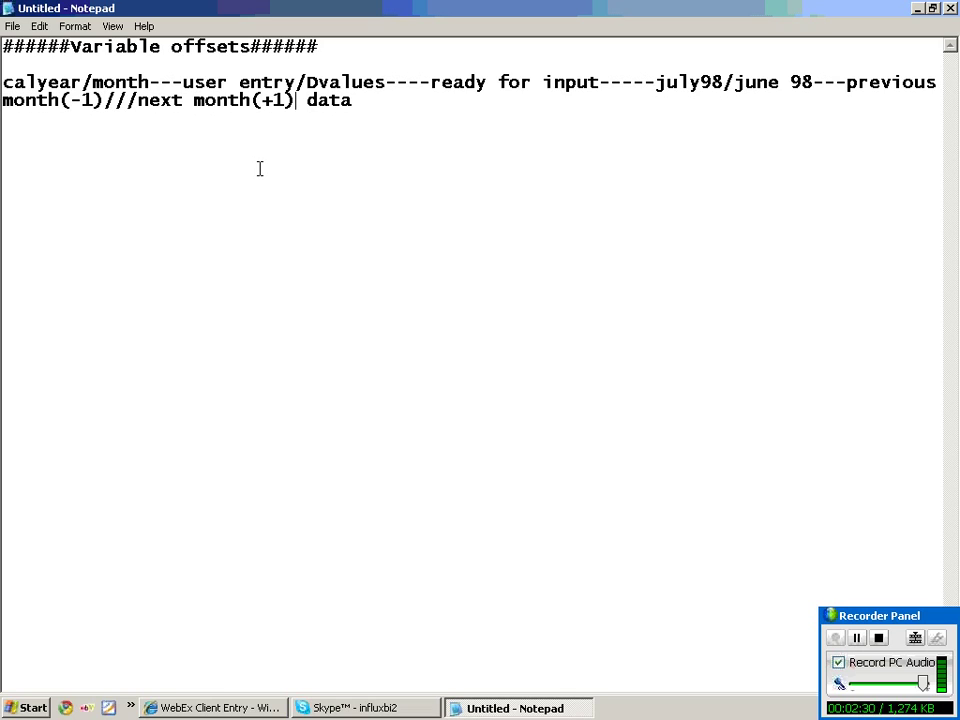
key("Return")
key("Return")
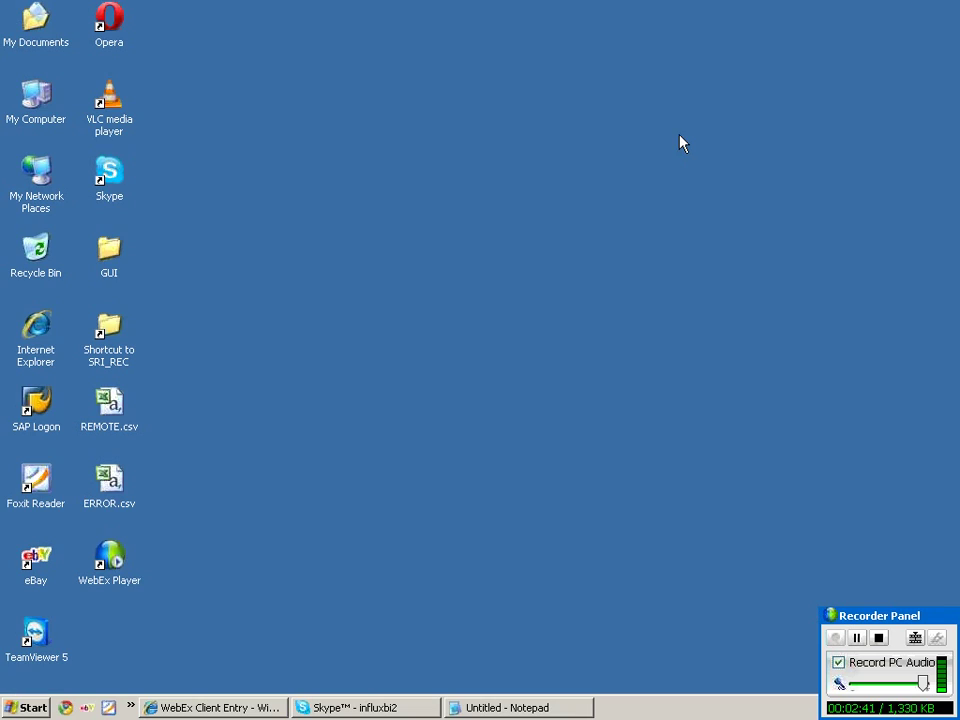
Show and refresh the desktop, then launch SAP Logon and minimize it.
key("super+d")
right_click(224, 351)
left_click(257, 368)
right_click(213, 290)
left_click(253, 318)
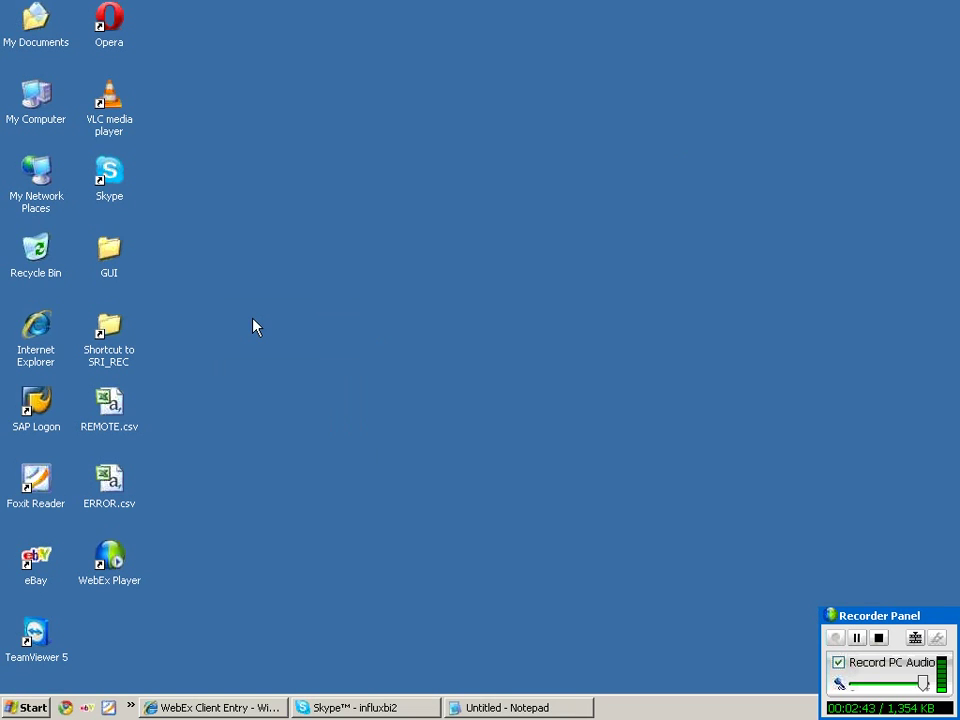
double_click(38, 402)
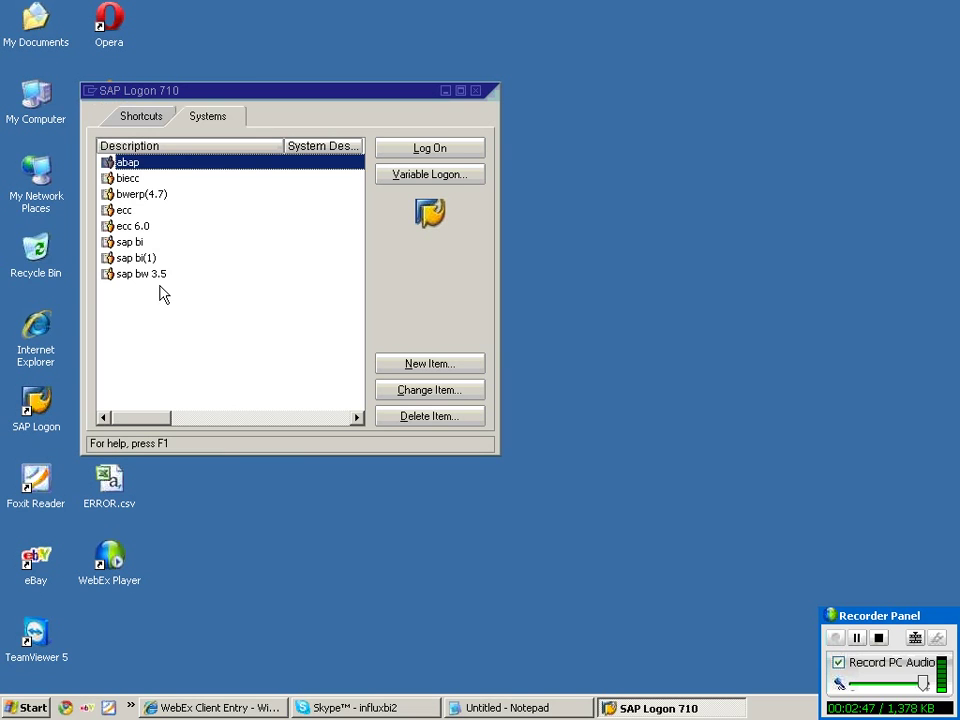
left_click(446, 90)
right_click(378, 272)
left_click(437, 294)
Start Remote Desktop Connection with mstsc and connect to 180.151.76.75.
key("super+r")
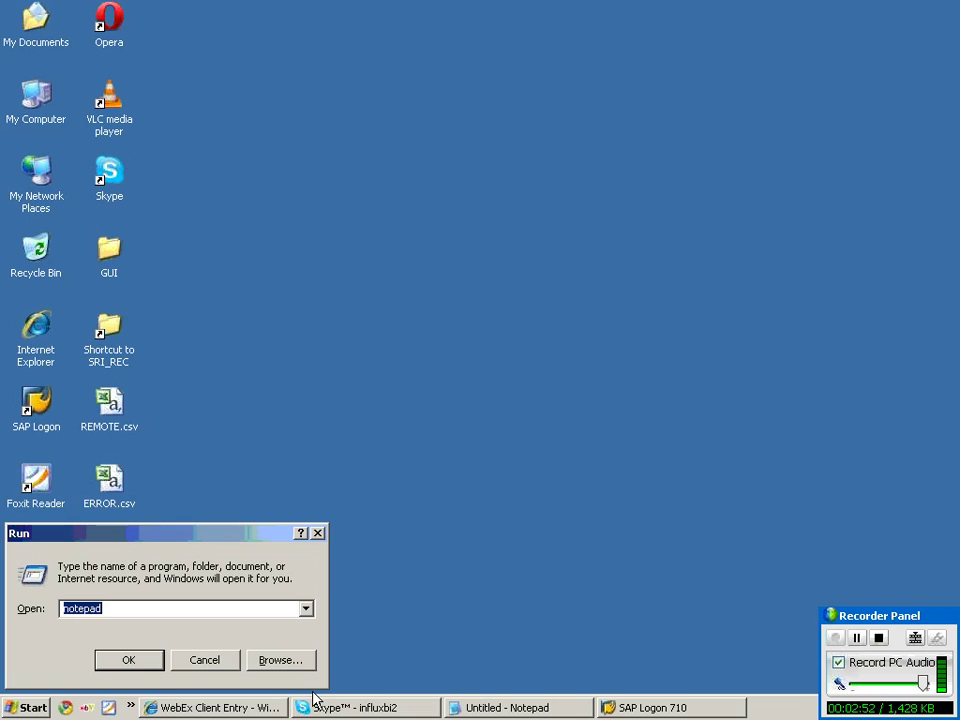
type("mstsc")
key("Return")
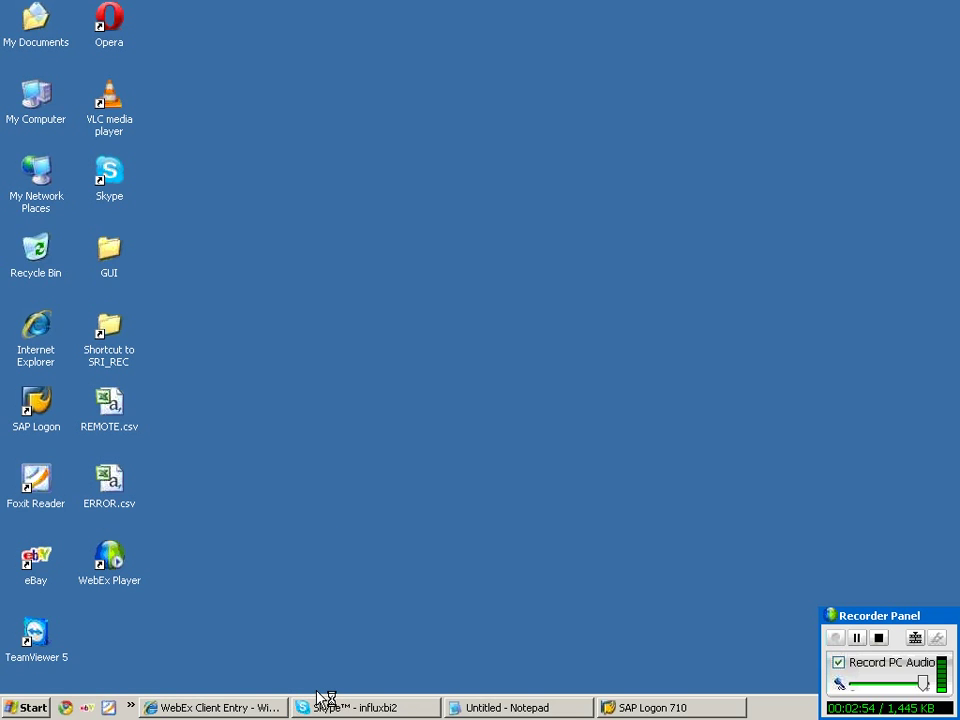
key("End")
key("BackSpace")
type("5")
key("Return")
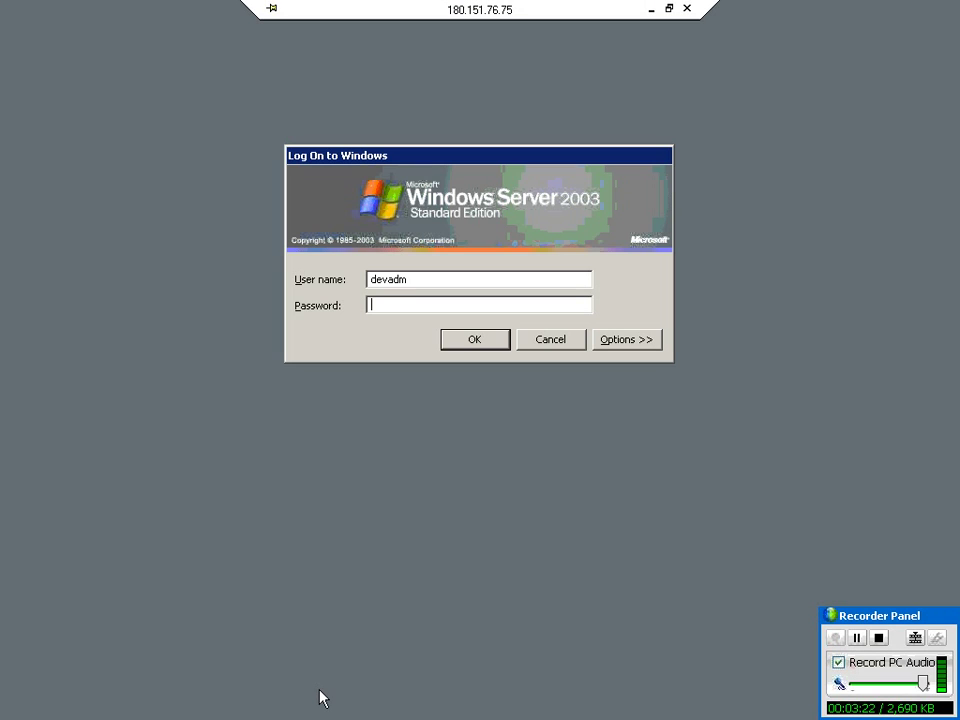
Log on to the remote server with the password, then close the zq1_pan query and Book1.
type("********")
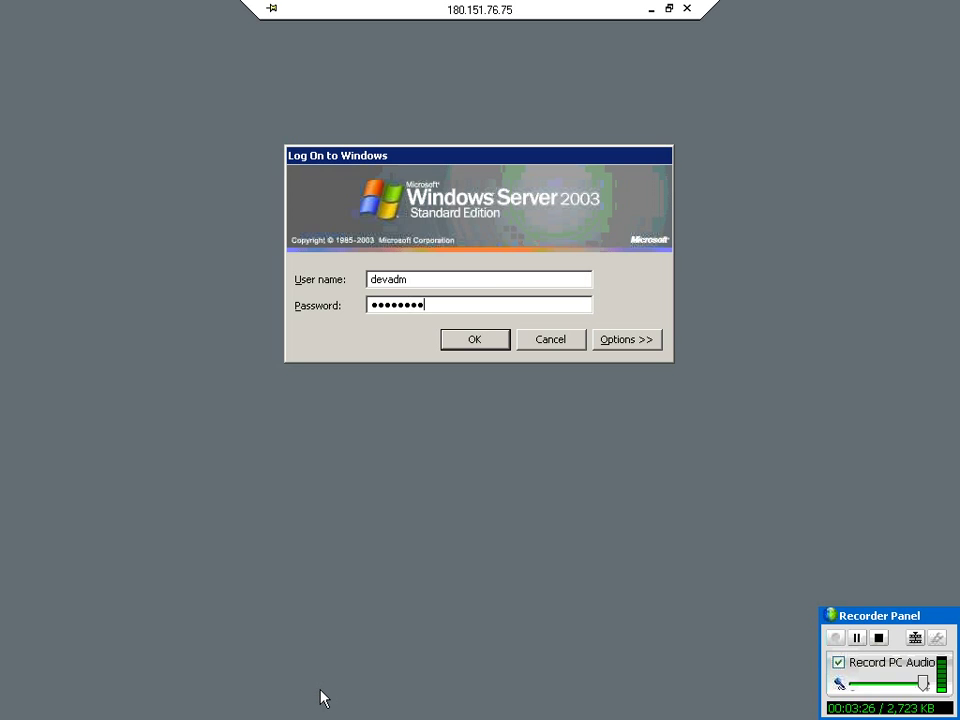
key("Return")
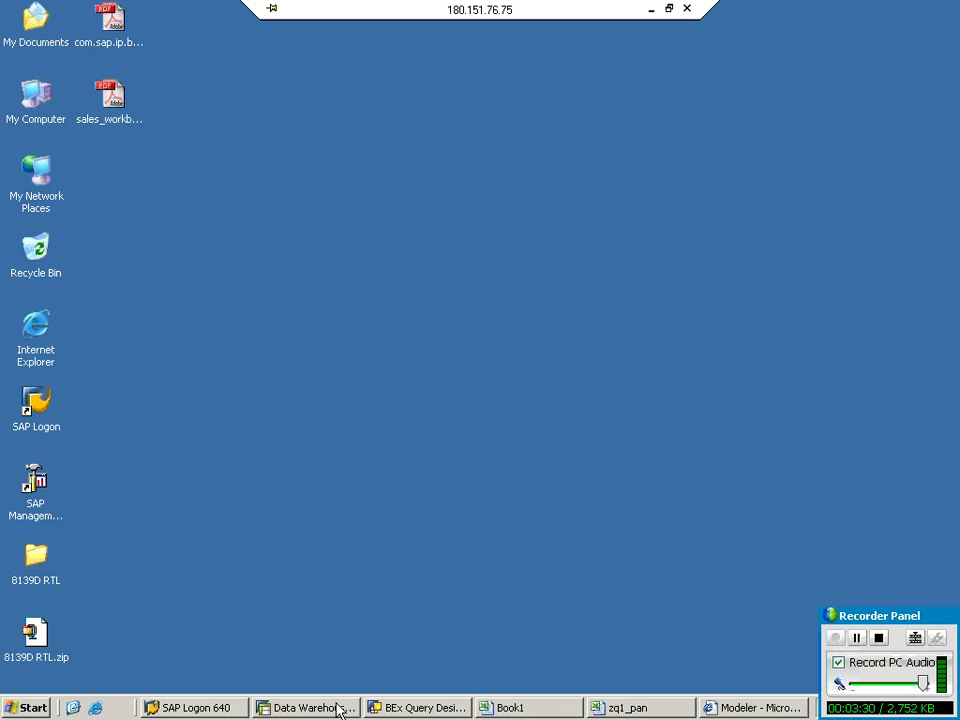
left_click(466, 708)
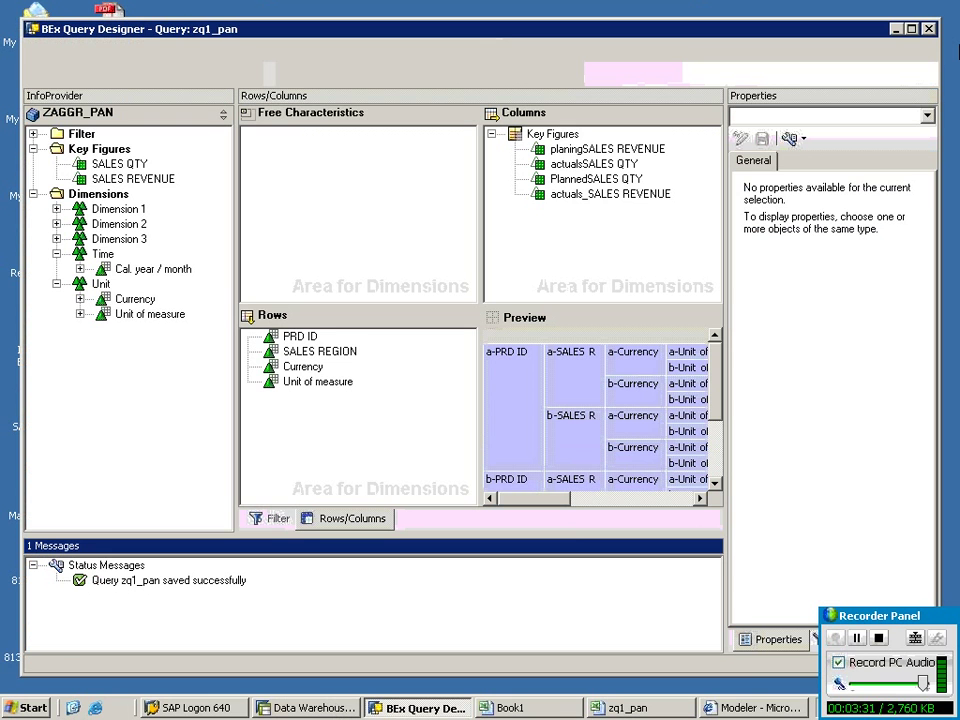
left_click(932, 24)
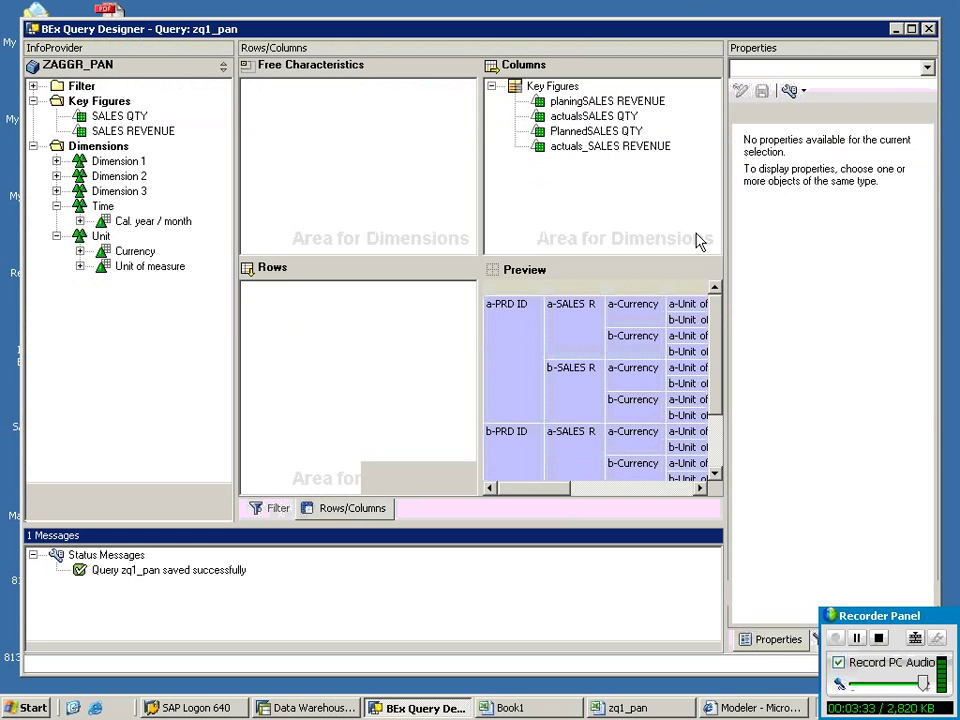
right_click(495, 692)
right_click(491, 707)
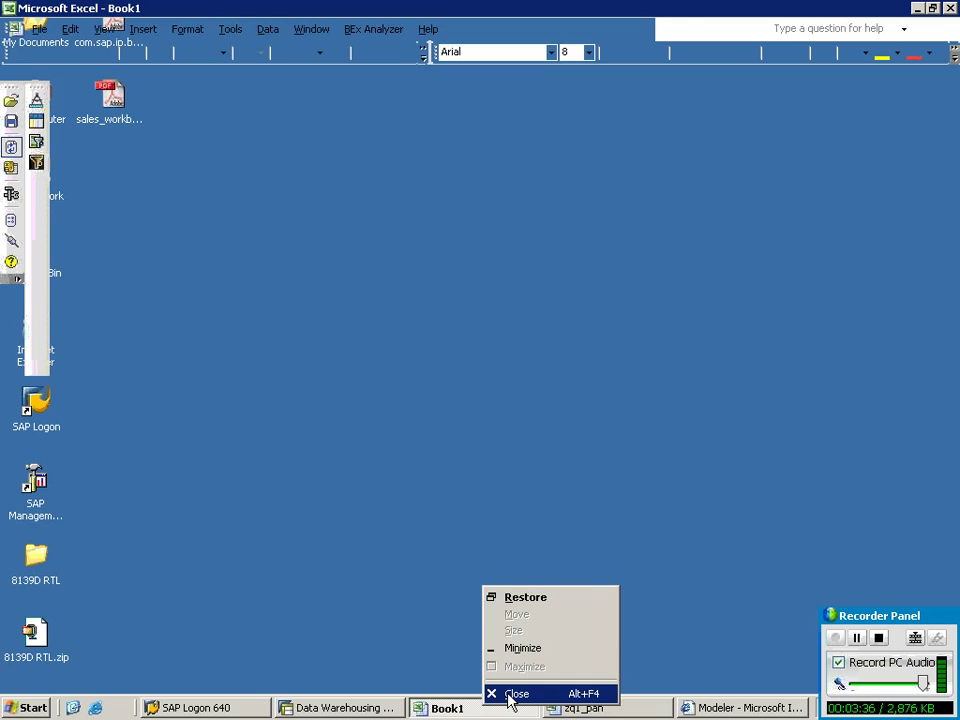
left_click(514, 694)
Close the zq1_pan workbook without saving, close the Modeler browser window, and refresh the desktop.
left_click(951, 8)
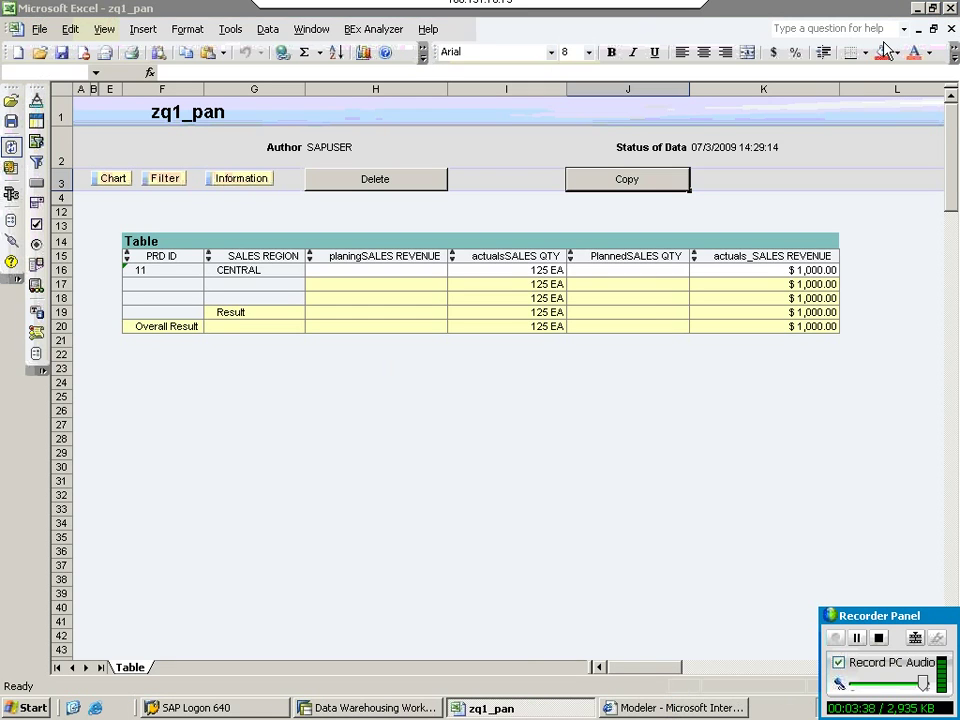
left_click(484, 397)
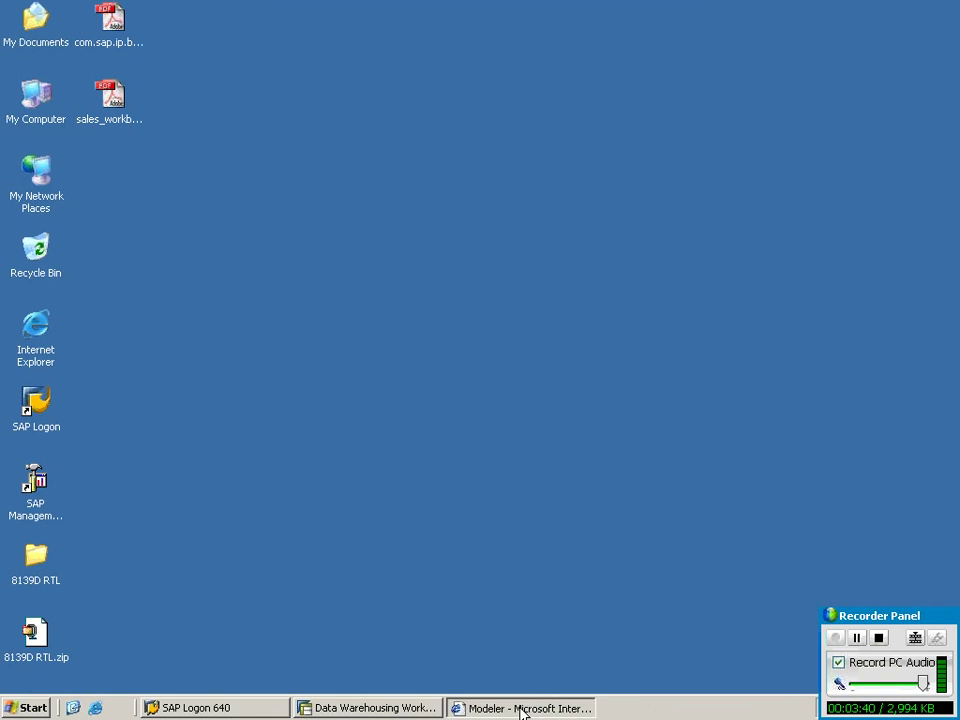
left_click(530, 707)
left_click(538, 697)
right_click(418, 358)
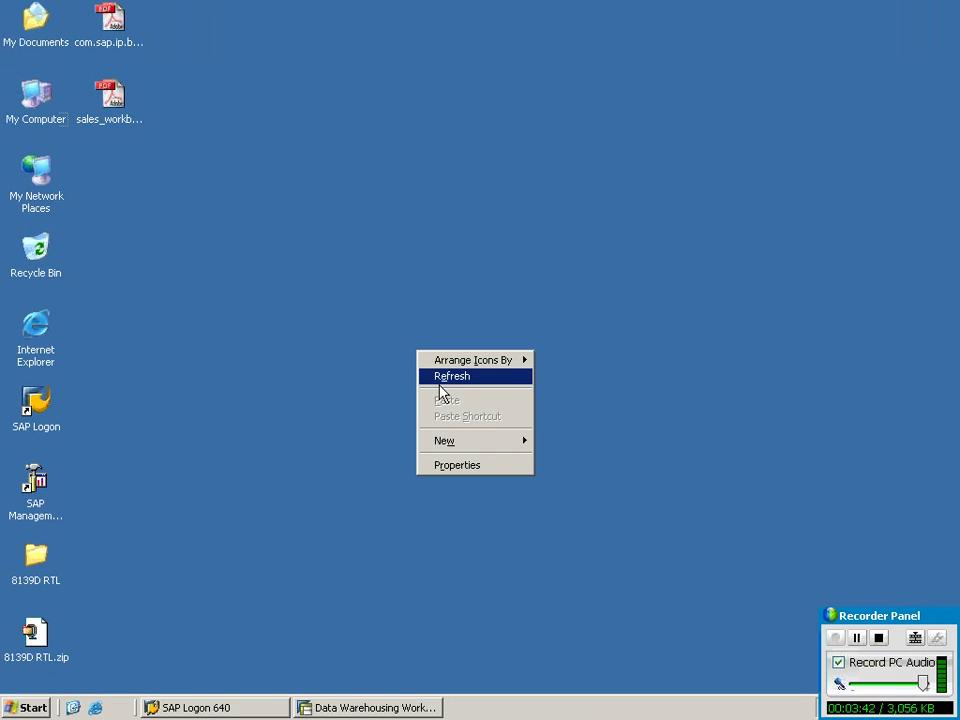
left_click(440, 377)
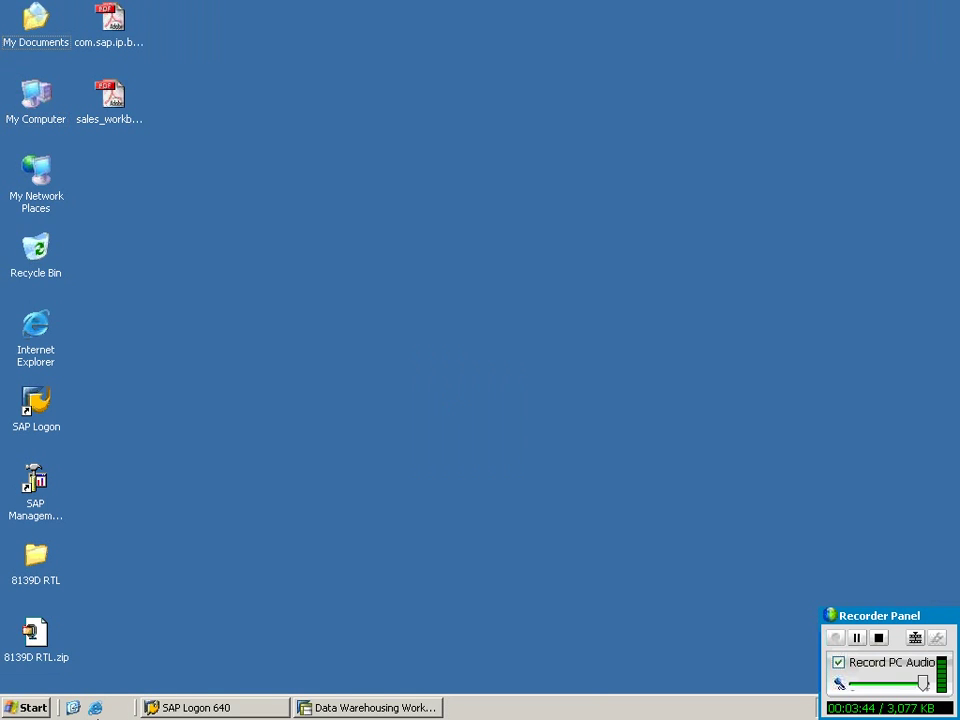
Launch BEx Query Designer from Start > Programs > Business Explorer and log on to DEV.
left_click(44, 710)
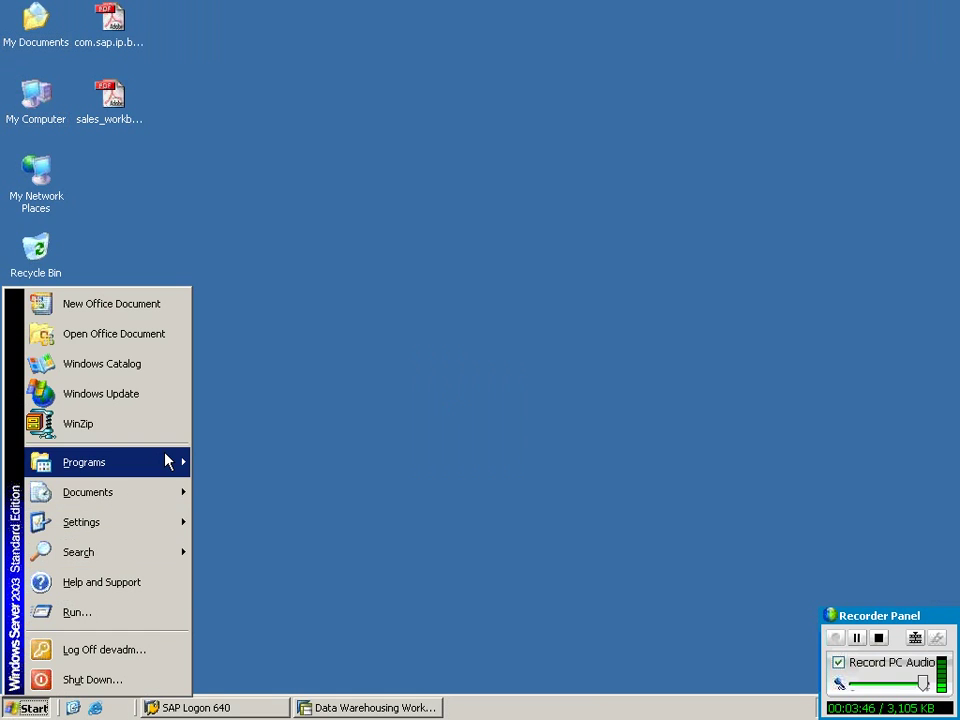
mouse_move(165, 460)
mouse_move(240, 458)
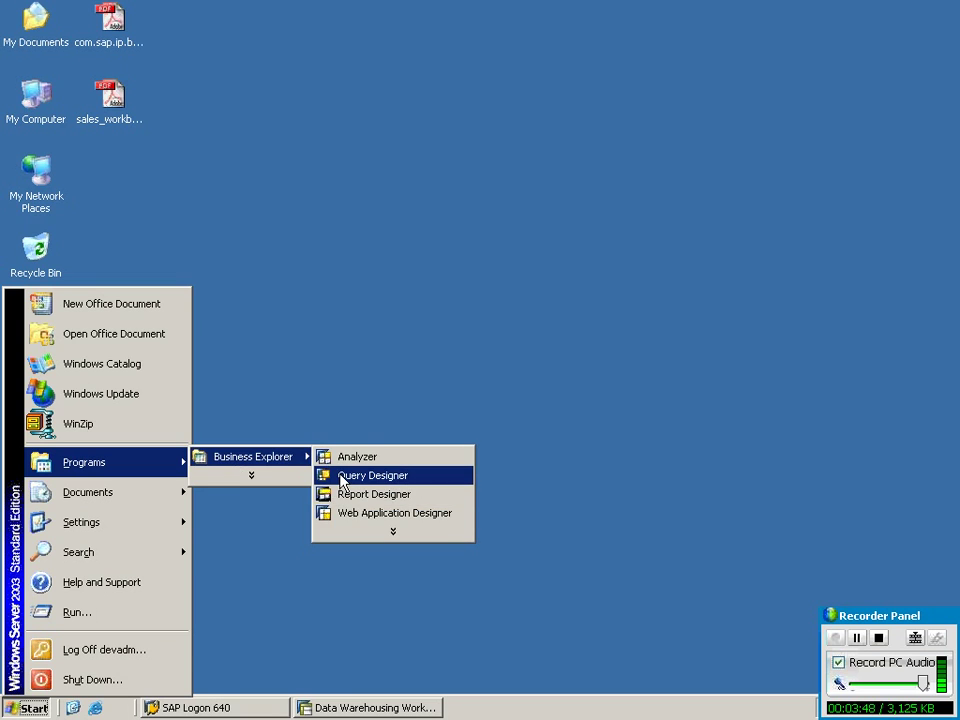
left_click(343, 476)
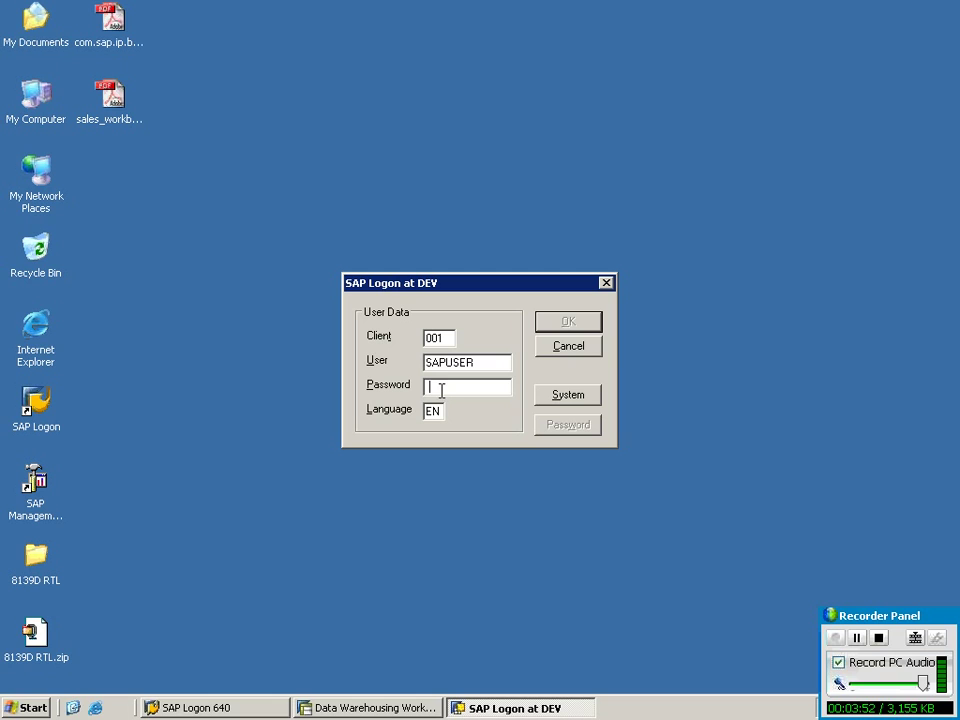
type("***")
key("Return")
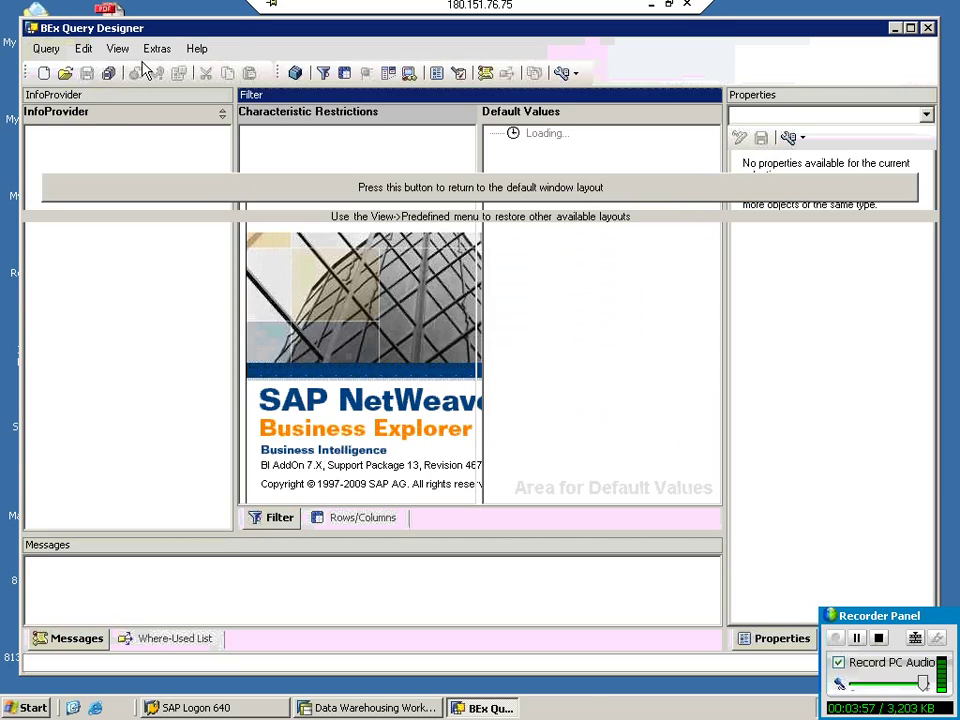
Create a new query on Purchasing Data under InfoAreas > SAP Demo > SAP Demo Purchasing.
left_click(46, 73)
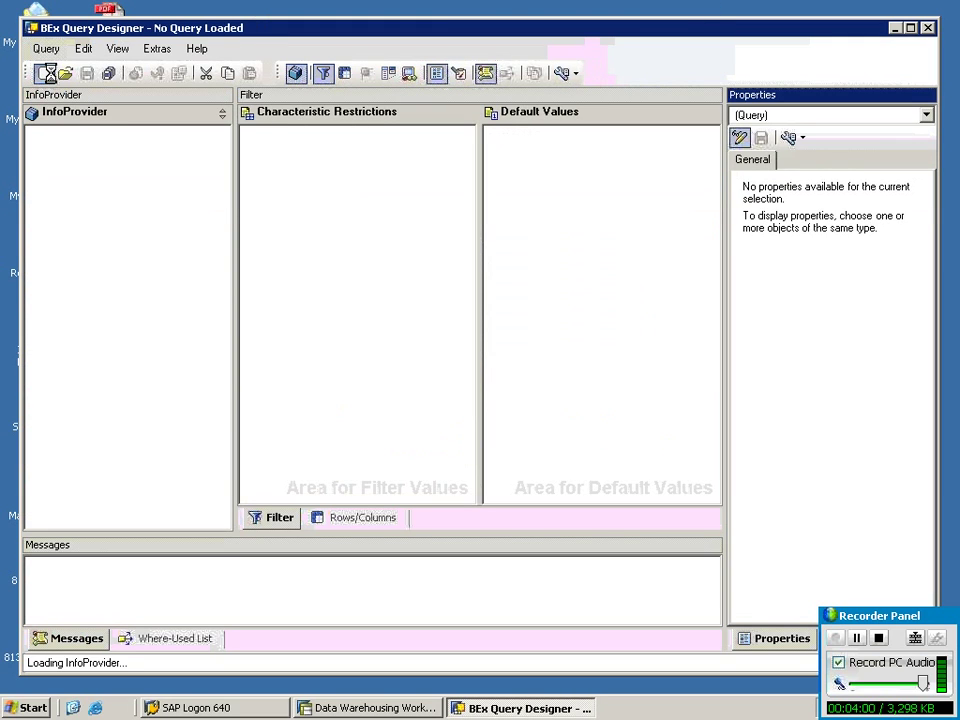
left_click(253, 356)
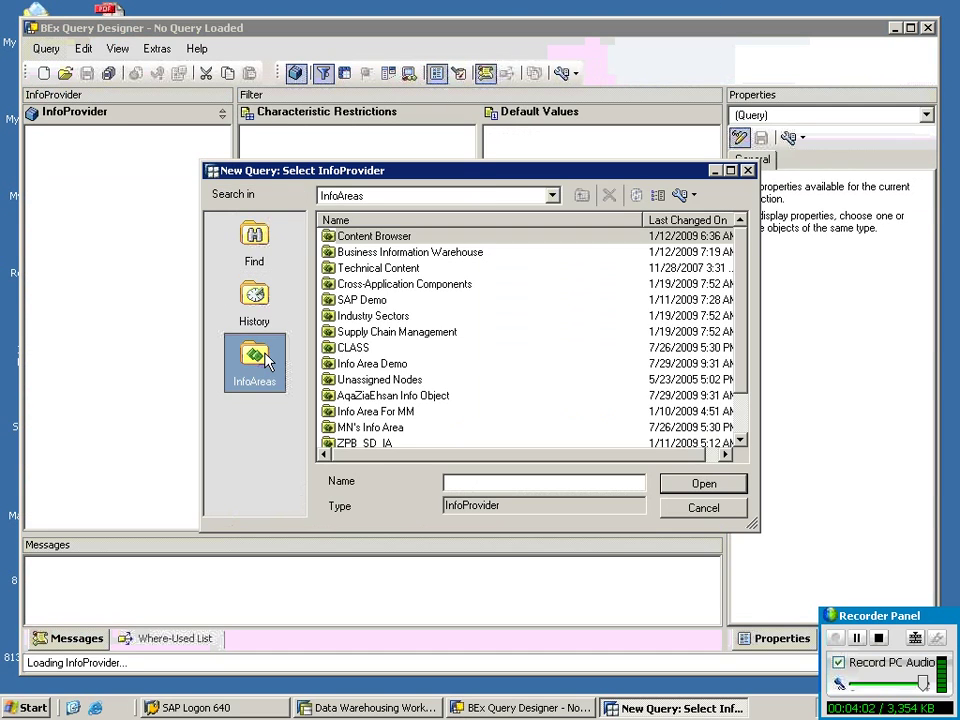
double_click(364, 301)
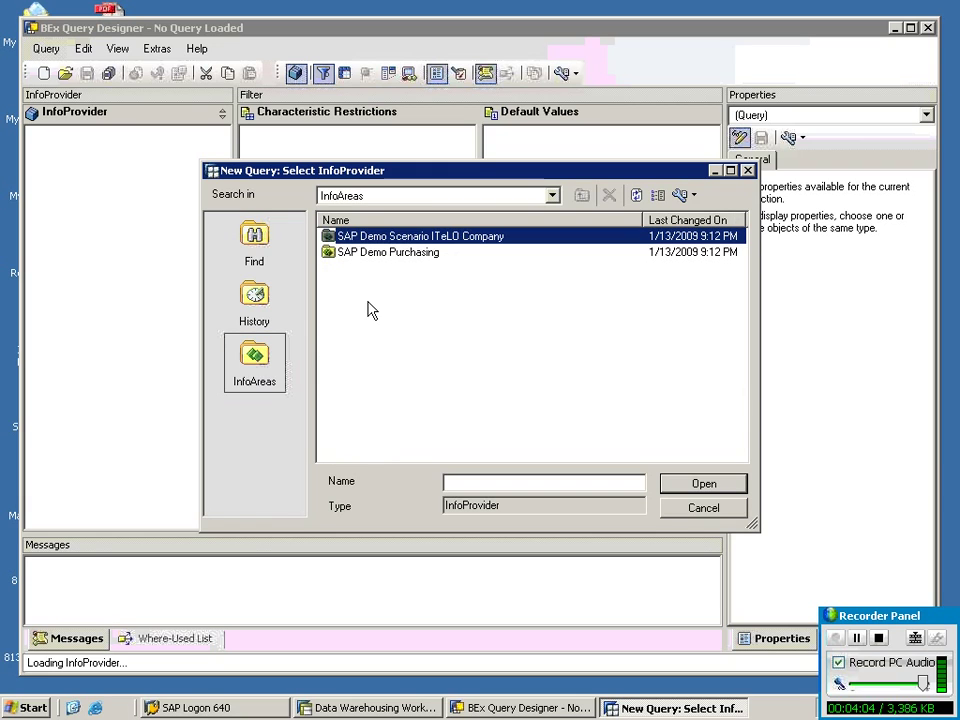
double_click(372, 252)
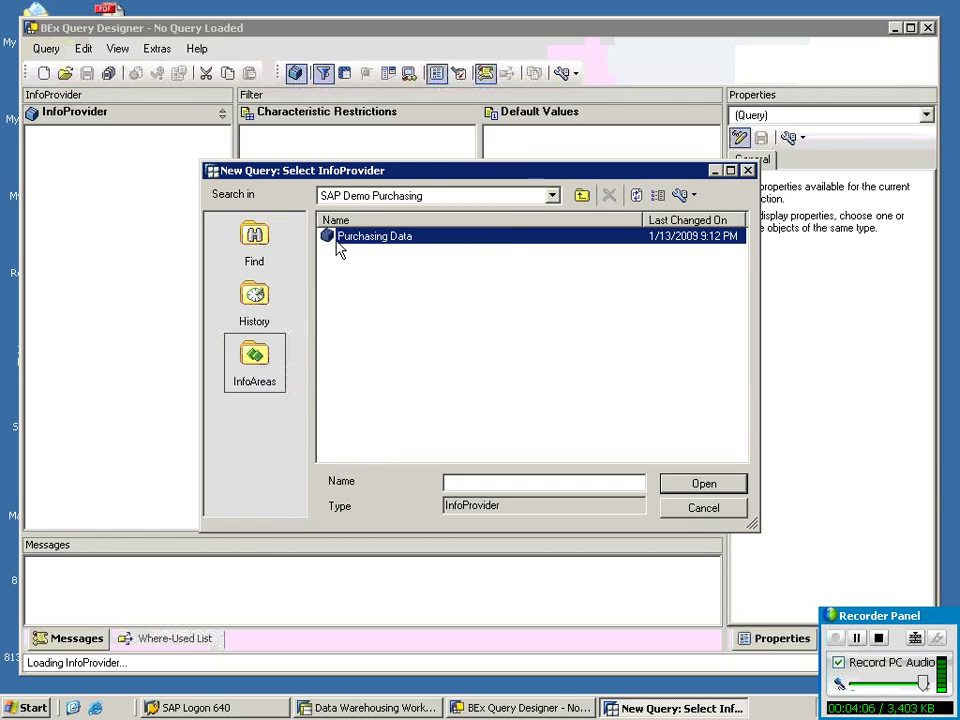
left_click(700, 485)
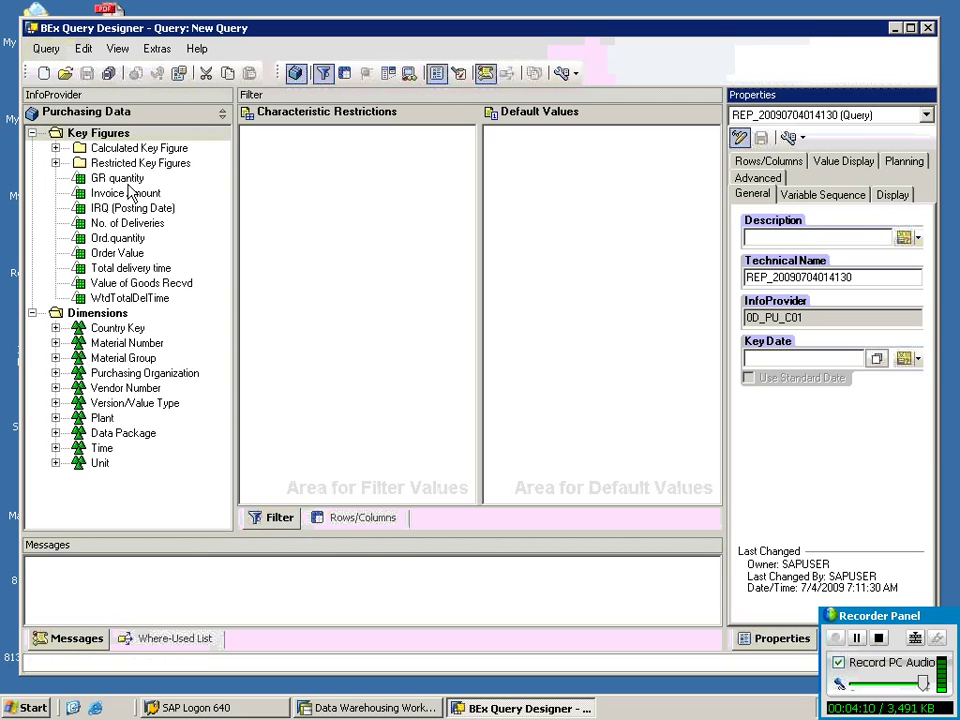
left_click(125, 183)
Drag GR quantity through No. of Deliveries into Columns and Country from Country Key into Rows.
left_click_drag(125, 188, 555, 212)
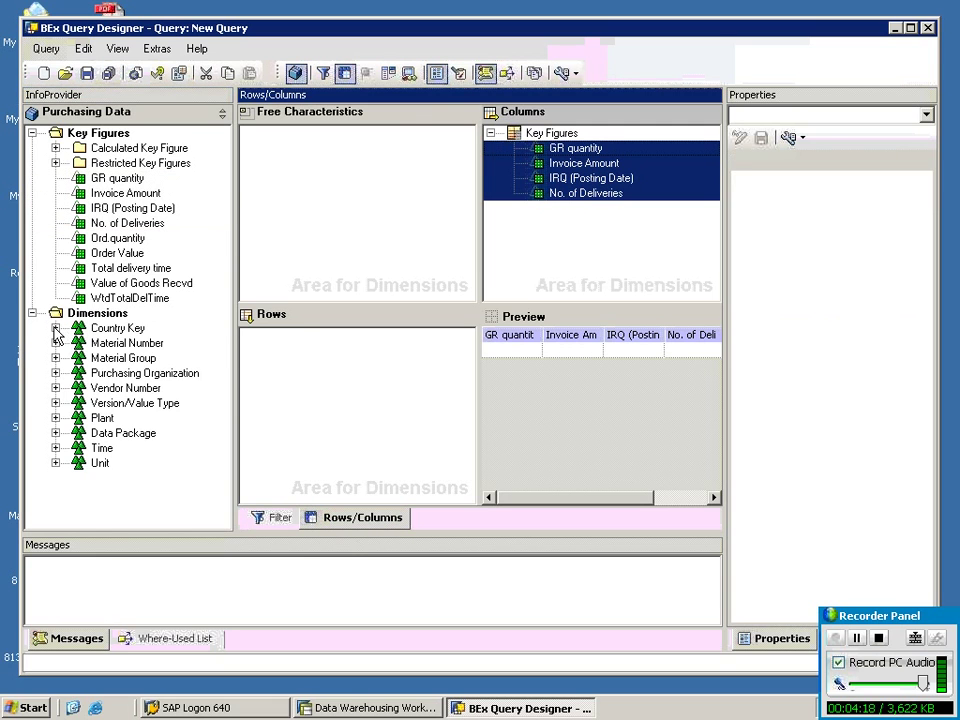
left_click(55, 328)
mouse_move(95, 343)
left_mouse_down()
mouse_move(227, 371)
mouse_move(285, 368)
mouse_move(189, 378)
mouse_move(78, 352)
left_mouse_up()
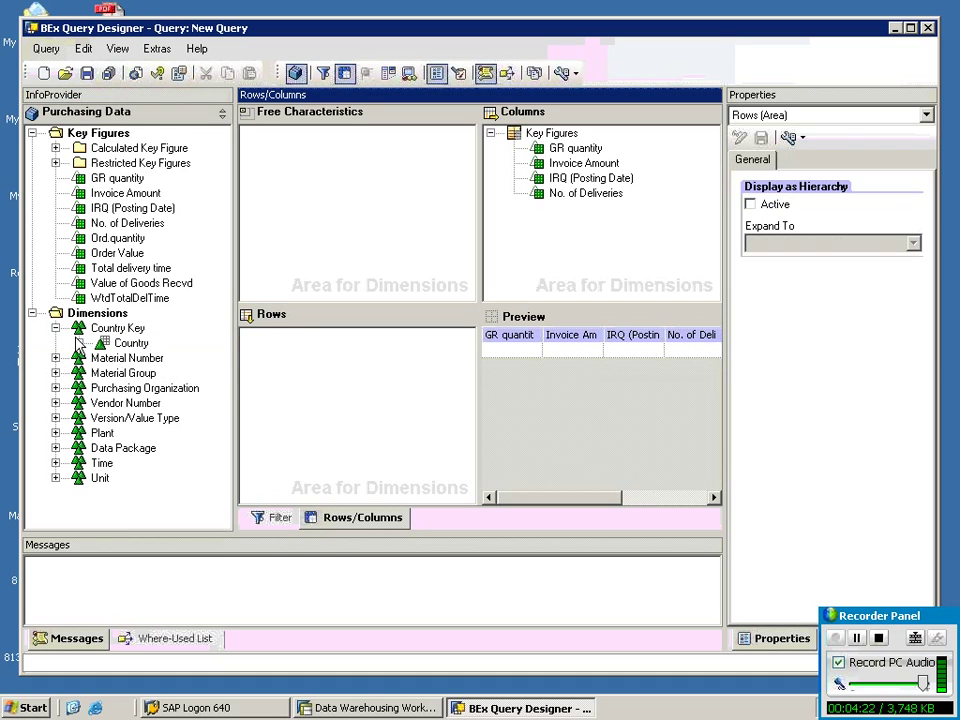
left_click(98, 345)
left_click_drag(265, 395, 264, 394)
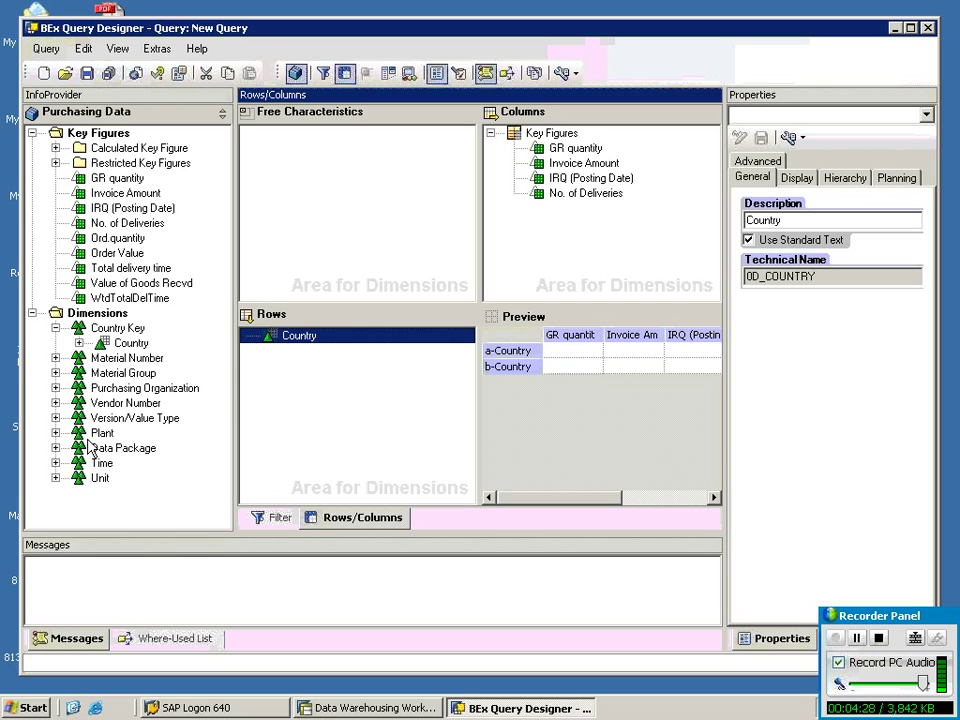
left_click(56, 463)
Find the CALYEAR/MONTH variable (ZCALYEAR_MOTNH) under Cal. year / month and drag it into the filter's Default Values.
left_click(160, 464)
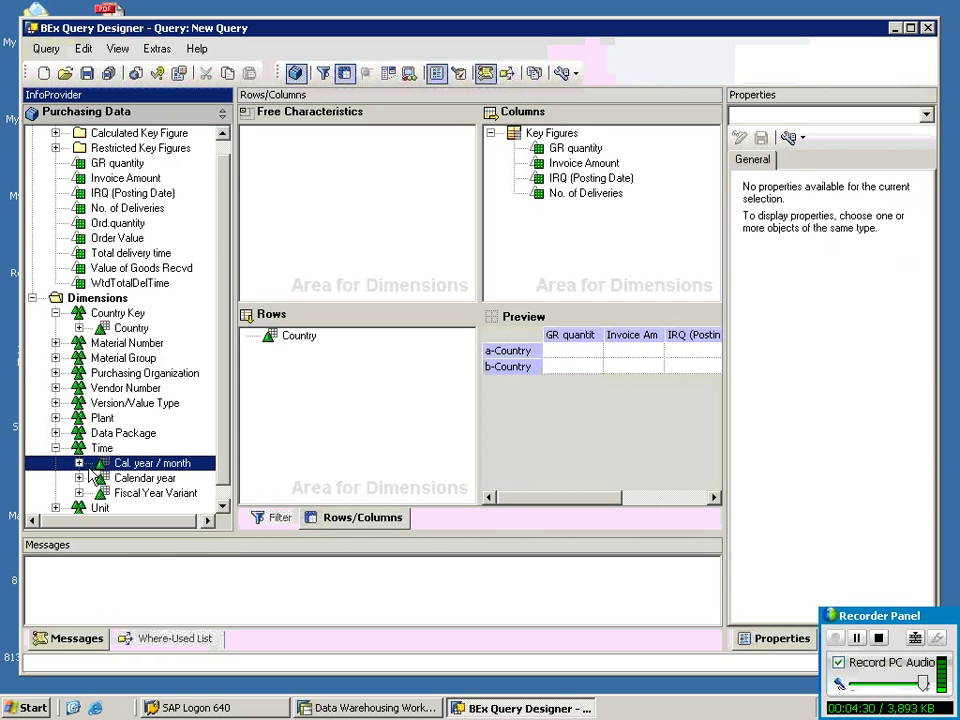
double_click(162, 464)
scroll(162, 450, "down", 1)
double_click(160, 432)
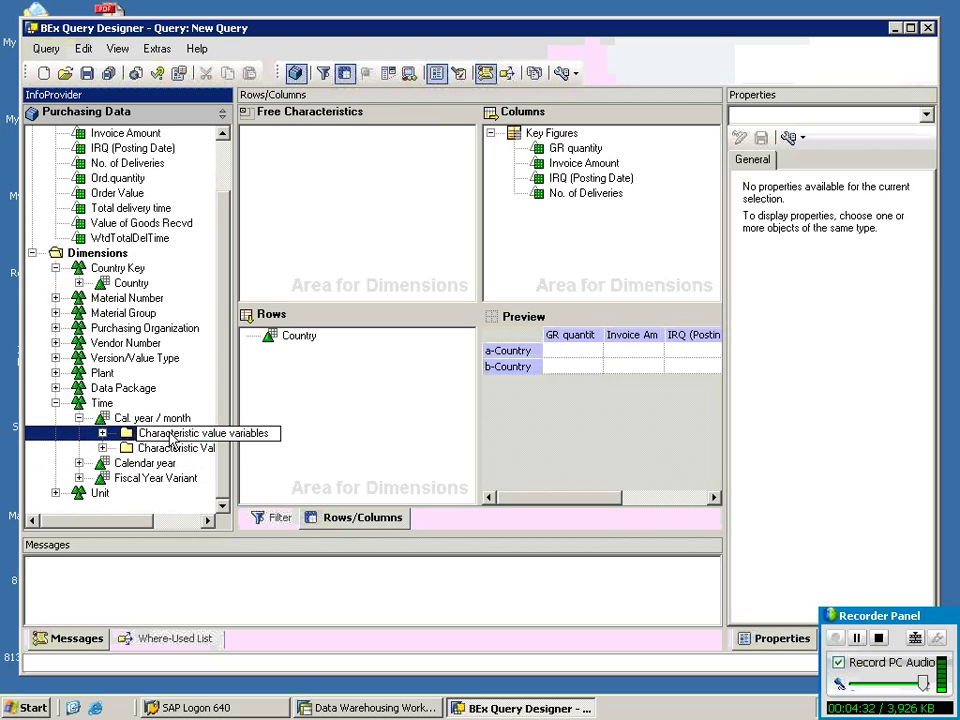
scroll(185, 467, "up", 1)
scroll(185, 465, "down", 2)
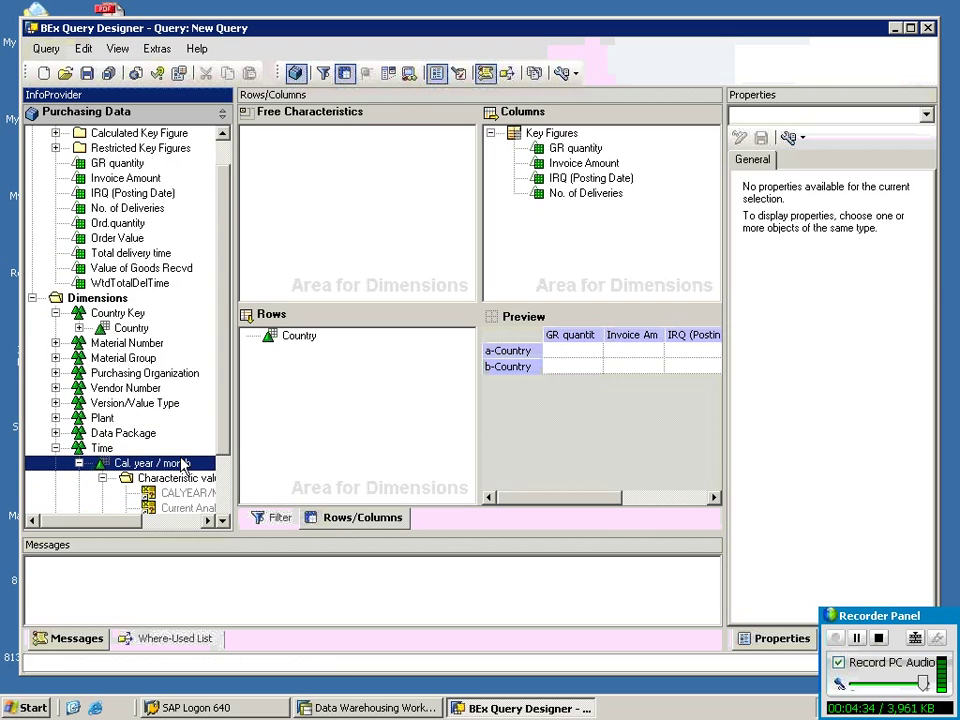
left_click(190, 418)
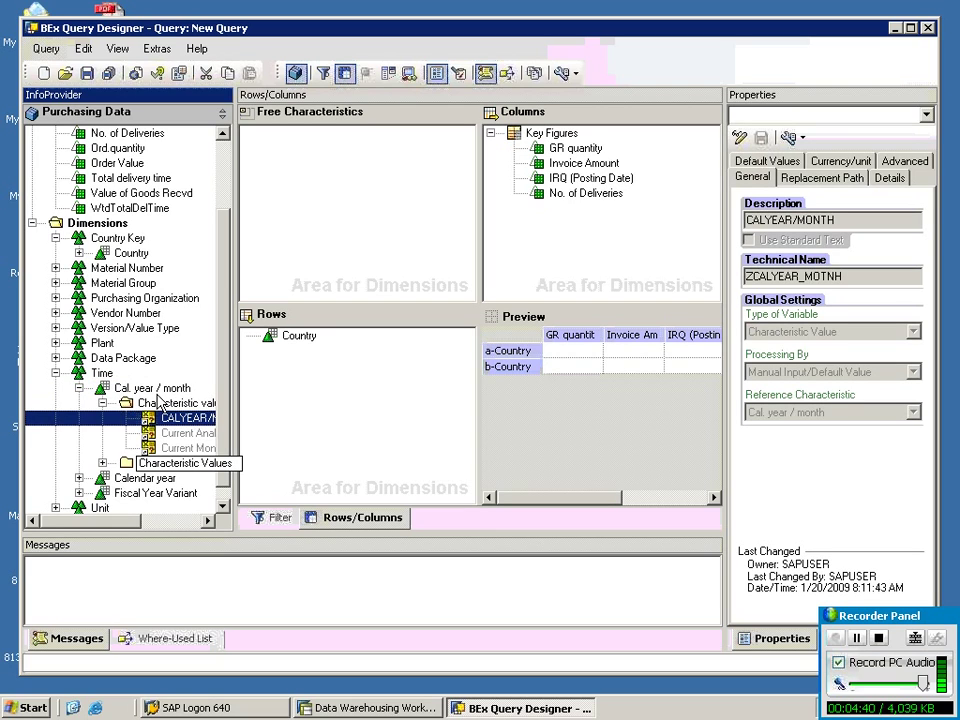
left_click(838, 276)
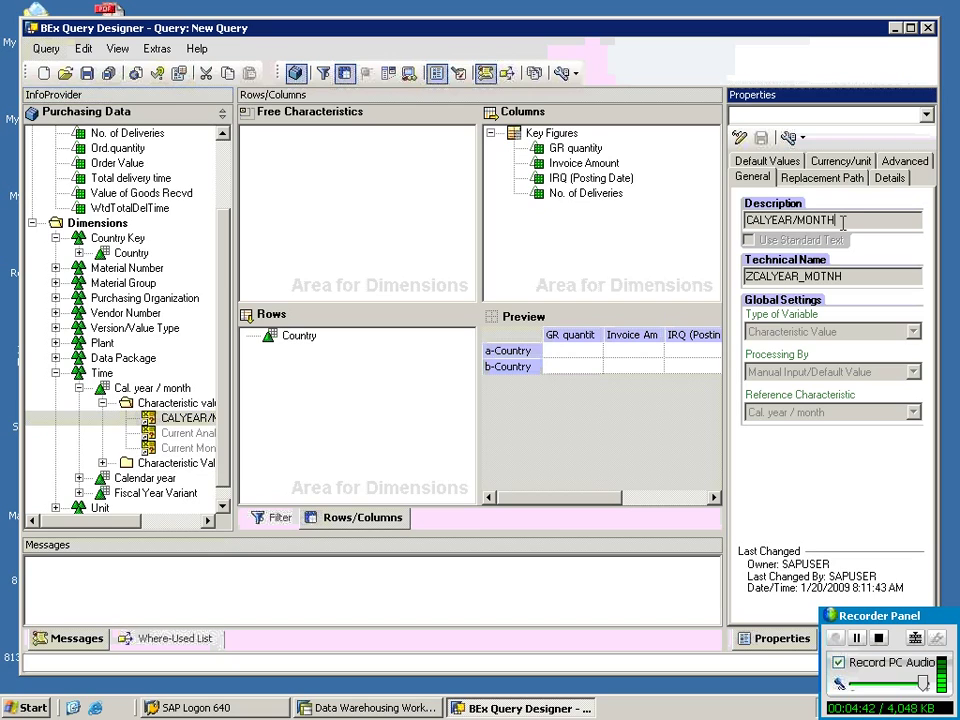
double_click(838, 276)
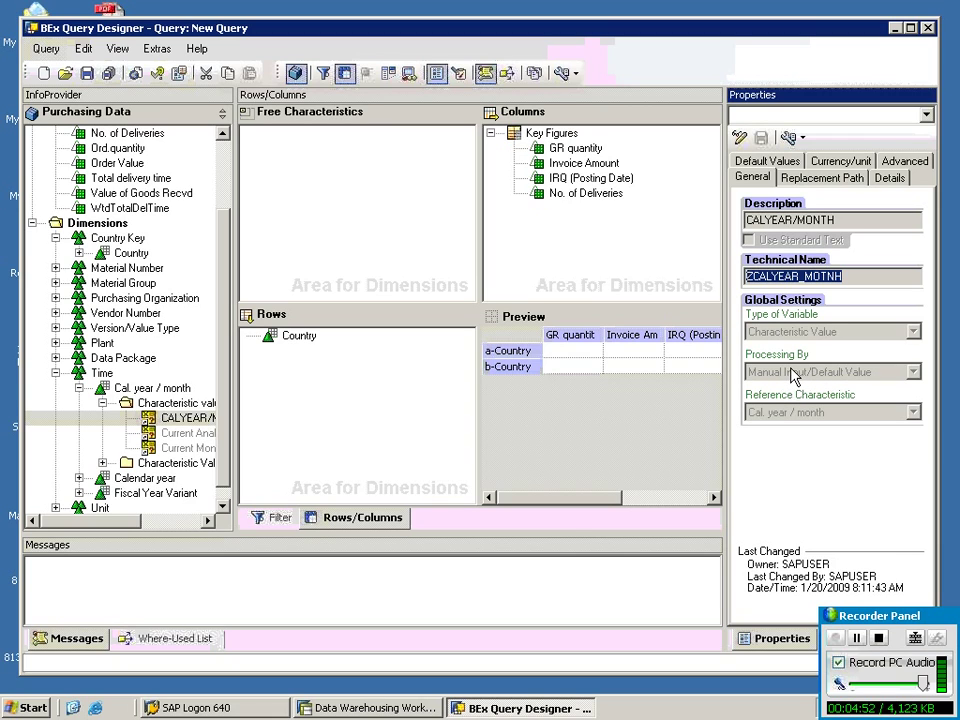
left_click_drag(176, 418, 549, 238)
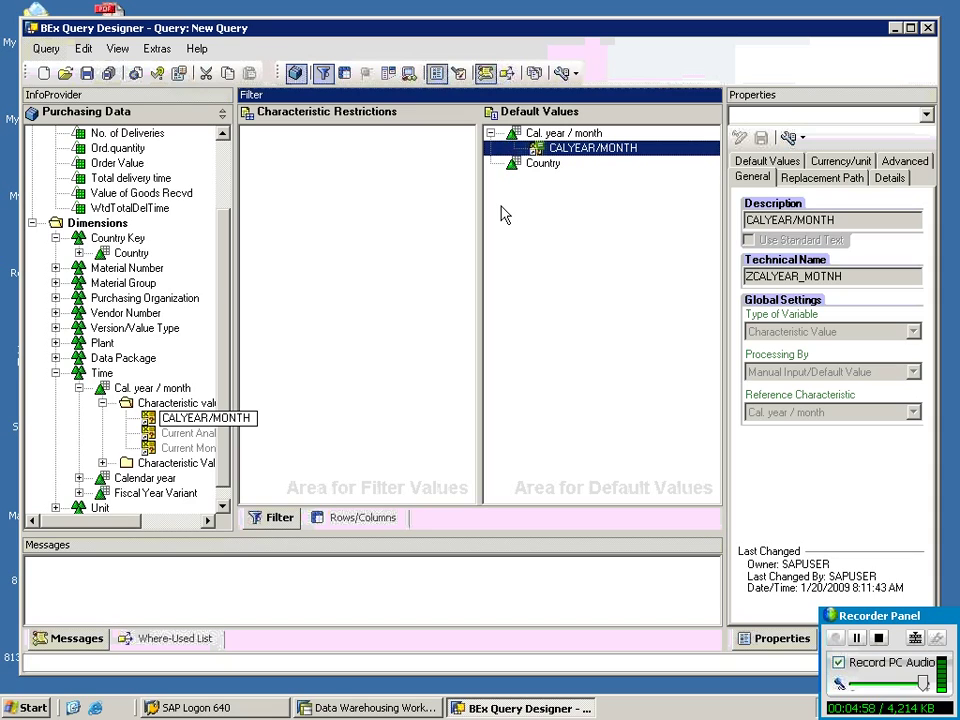
Restrict CALYEAR/MONTH with a -1 offset, giving (CALYEAR/MONTH)-1, and show Variables in the value list.
right_click(606, 148)
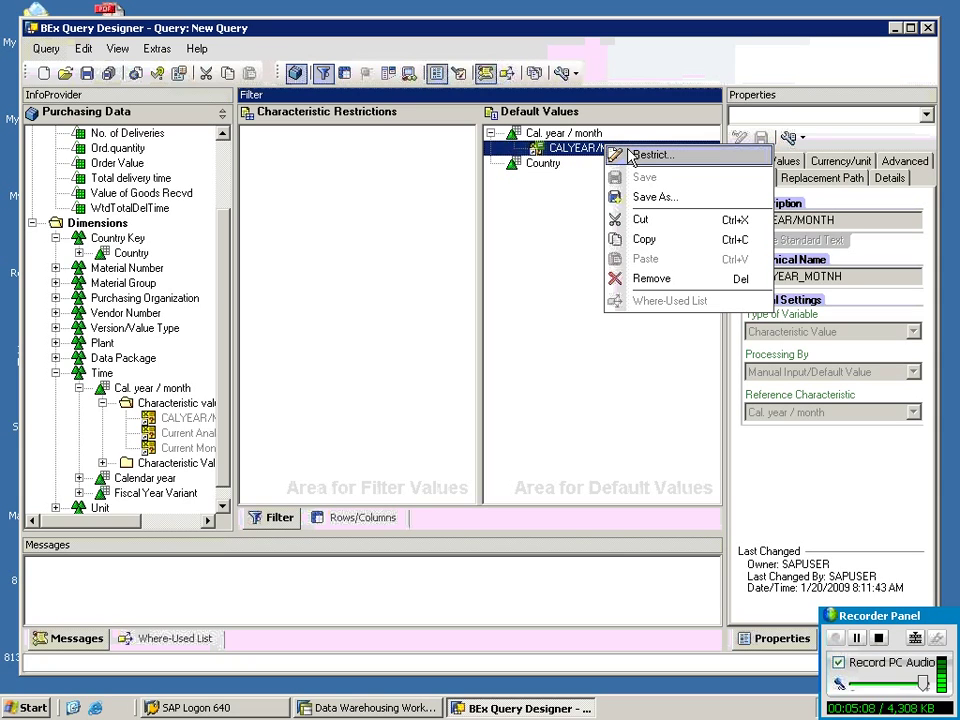
left_click(633, 158)
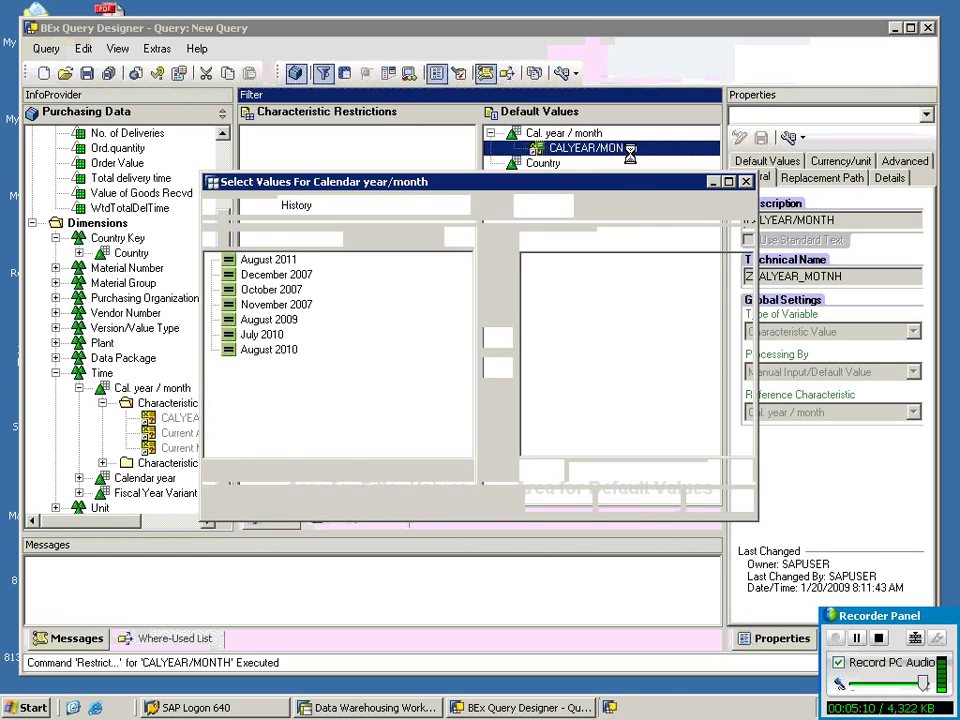
left_click(593, 262)
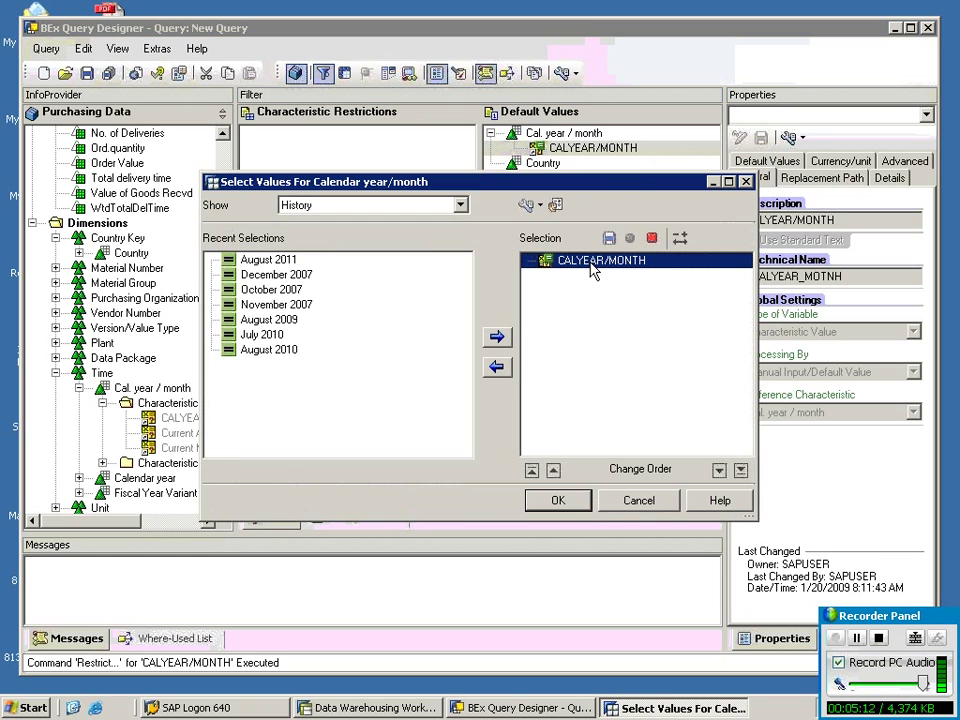
right_click(592, 263)
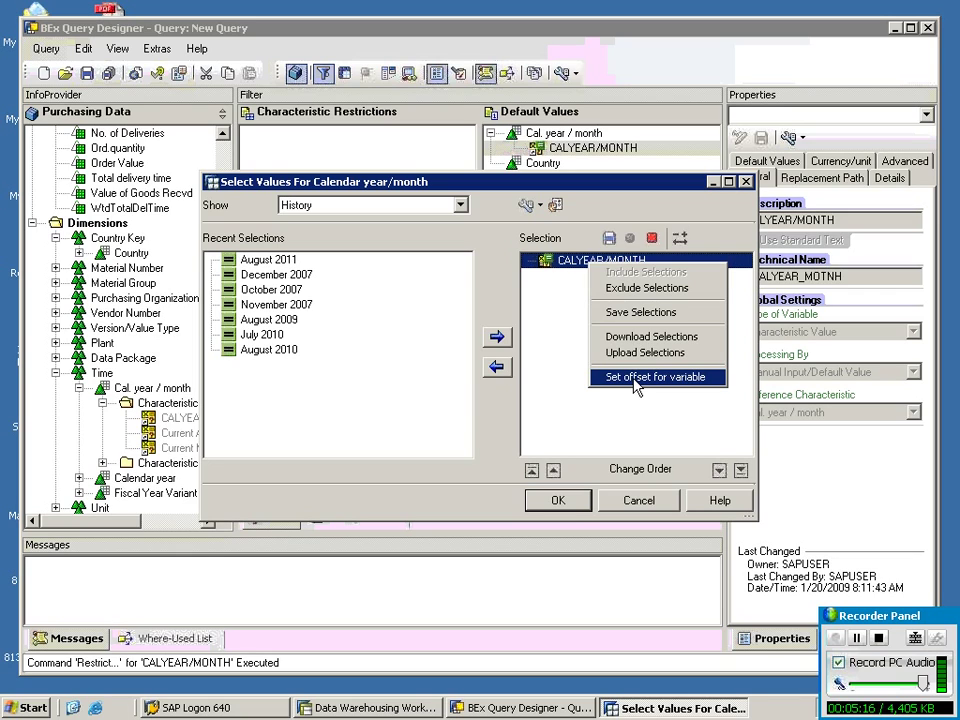
left_click(636, 380)
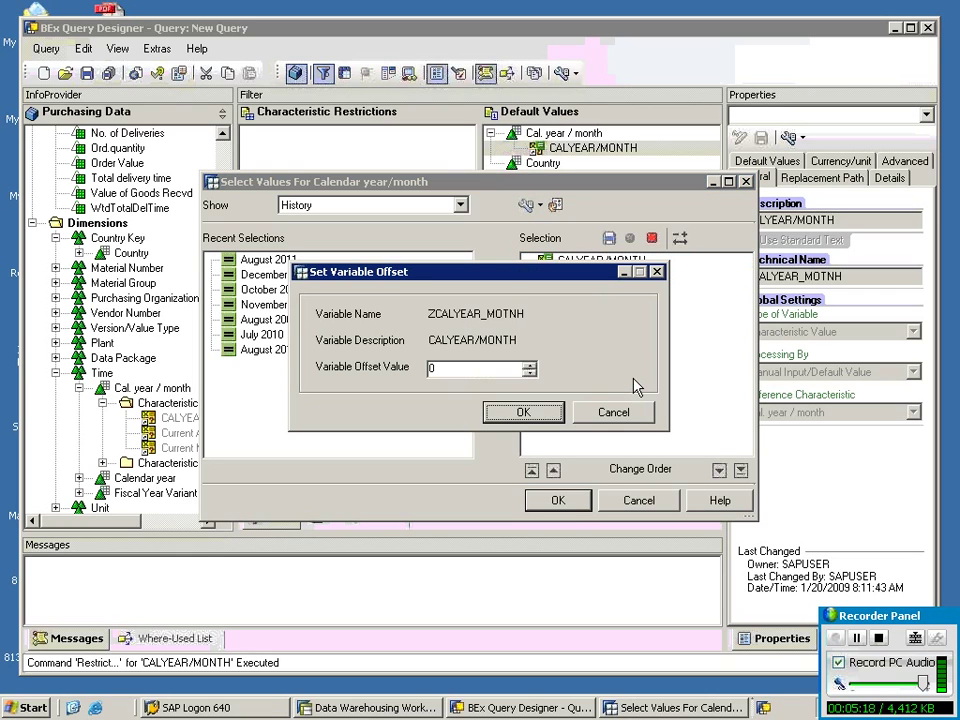
left_click(457, 369)
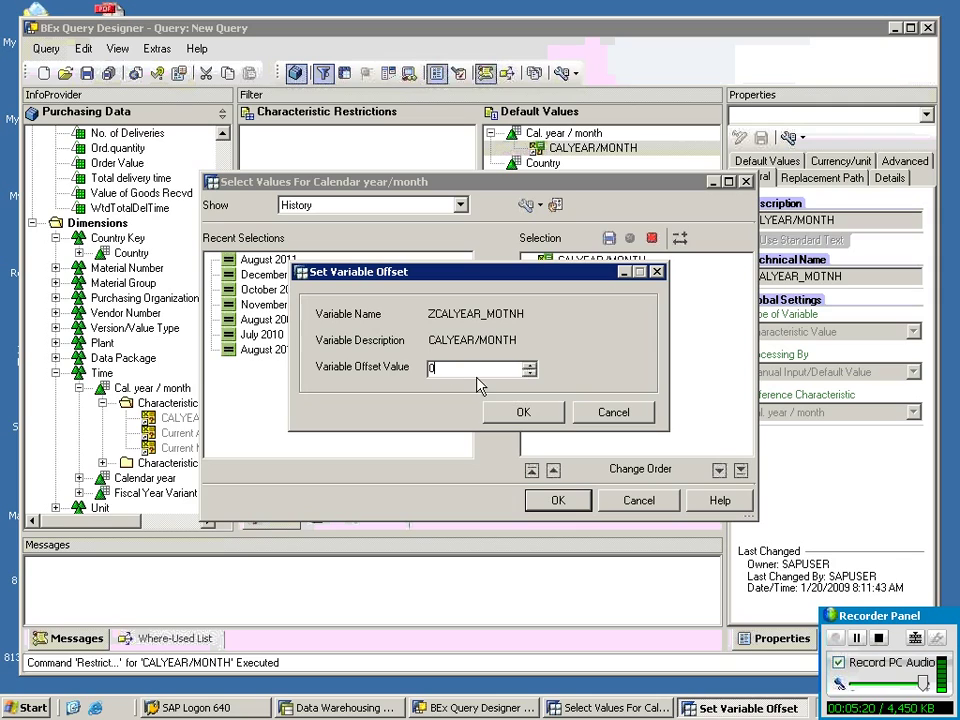
key("BackSpace")
type("-1")
left_click(515, 414)
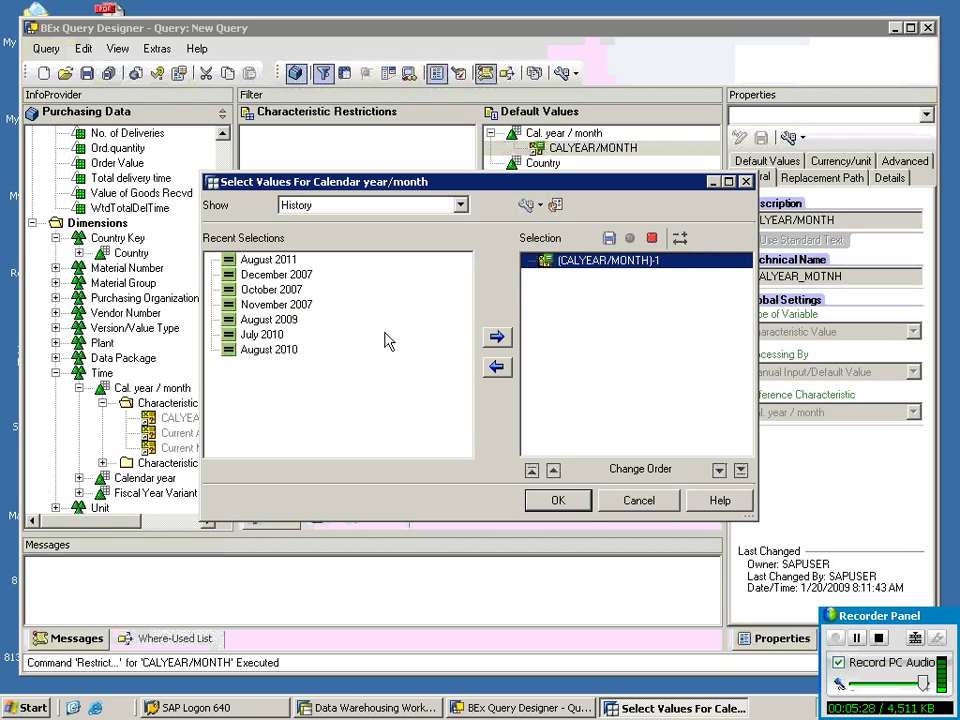
left_click(343, 206)
left_click(309, 272)
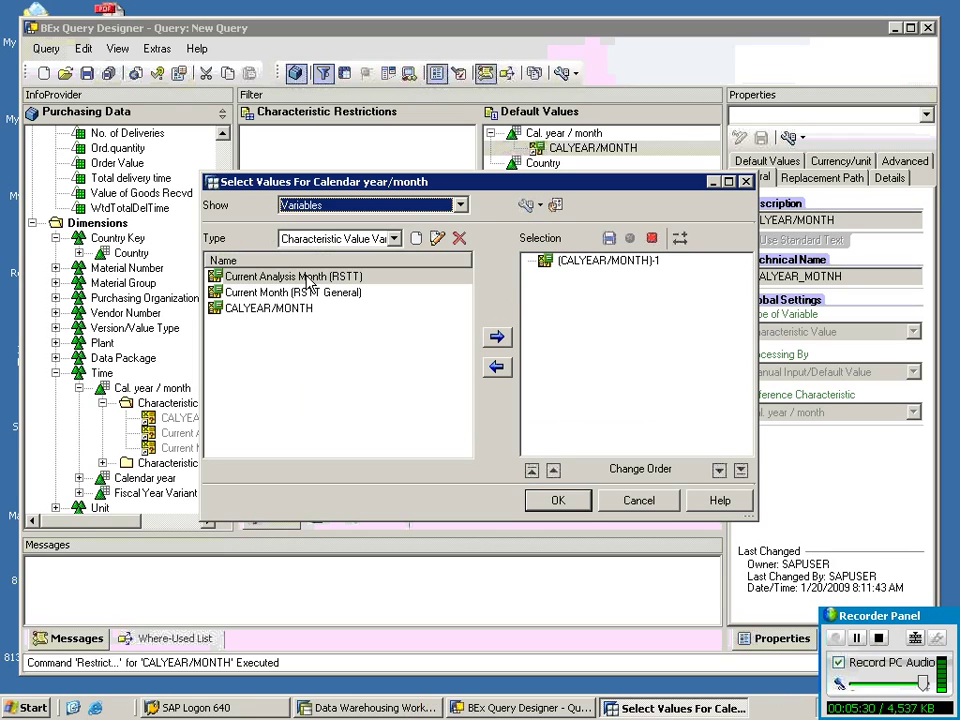
Add a second CALYEAR/MONTH default value with an offset of +1.
left_click(285, 307)
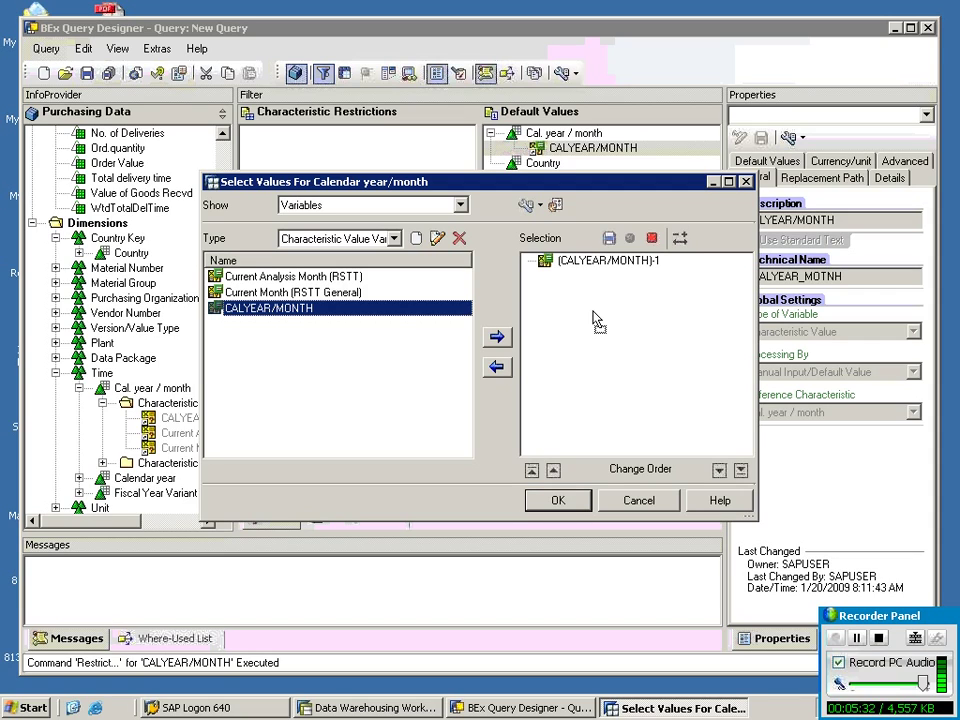
left_click_drag(597, 320, 579, 317)
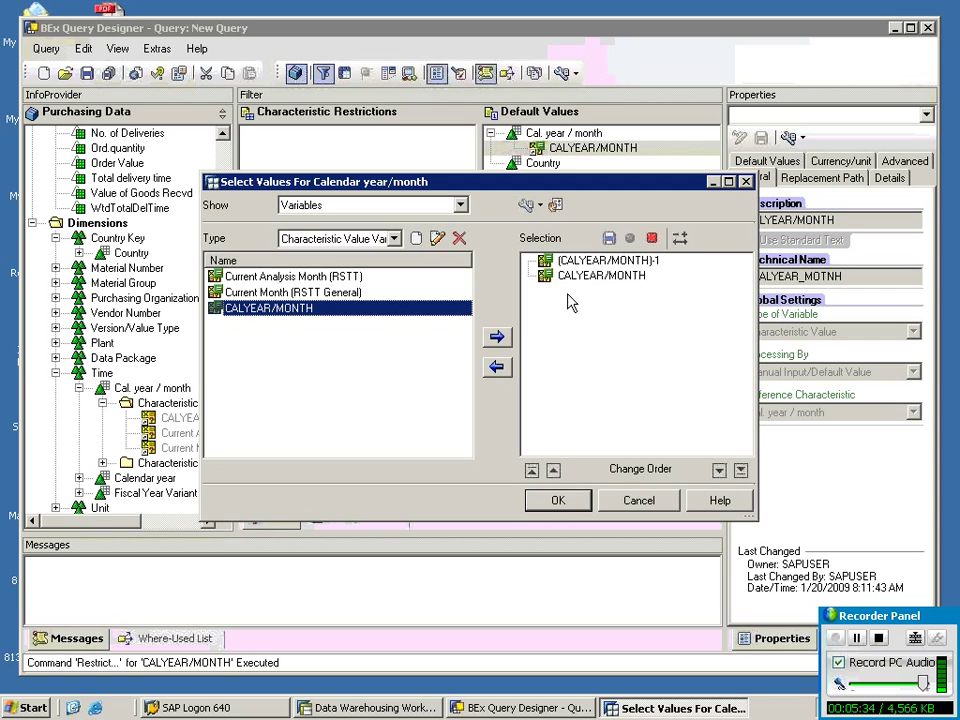
left_click(585, 277)
right_click(585, 278)
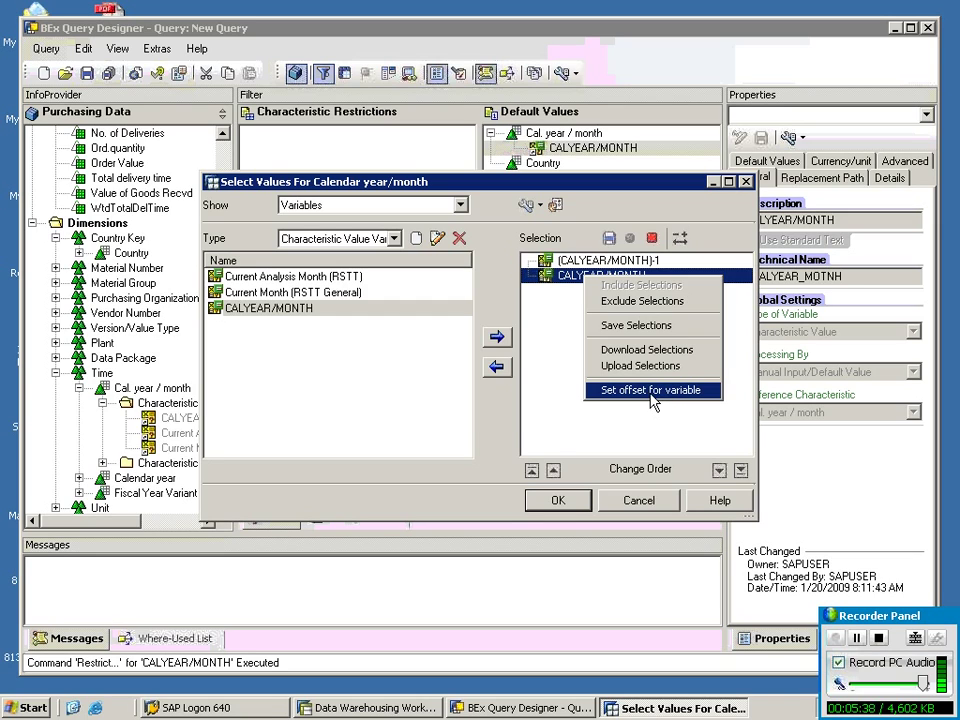
left_click(651, 390)
key("BackSpace")
type("1")
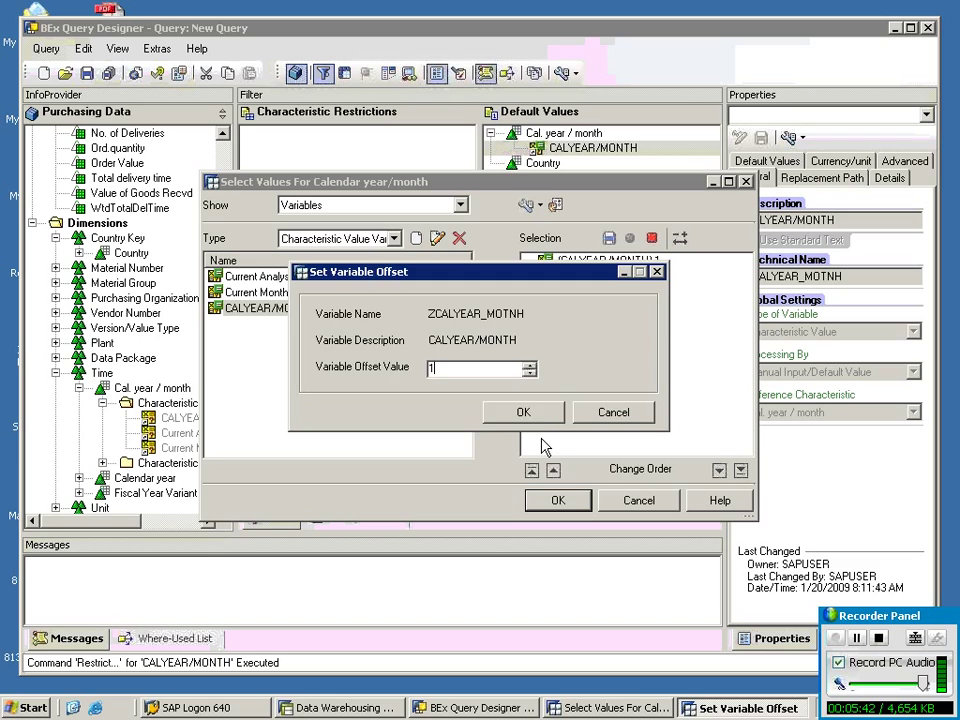
left_click(525, 412)
Add a plain CALYEAR/MONTH entry and order the defaults as -1, current, +1.
left_click(560, 261)
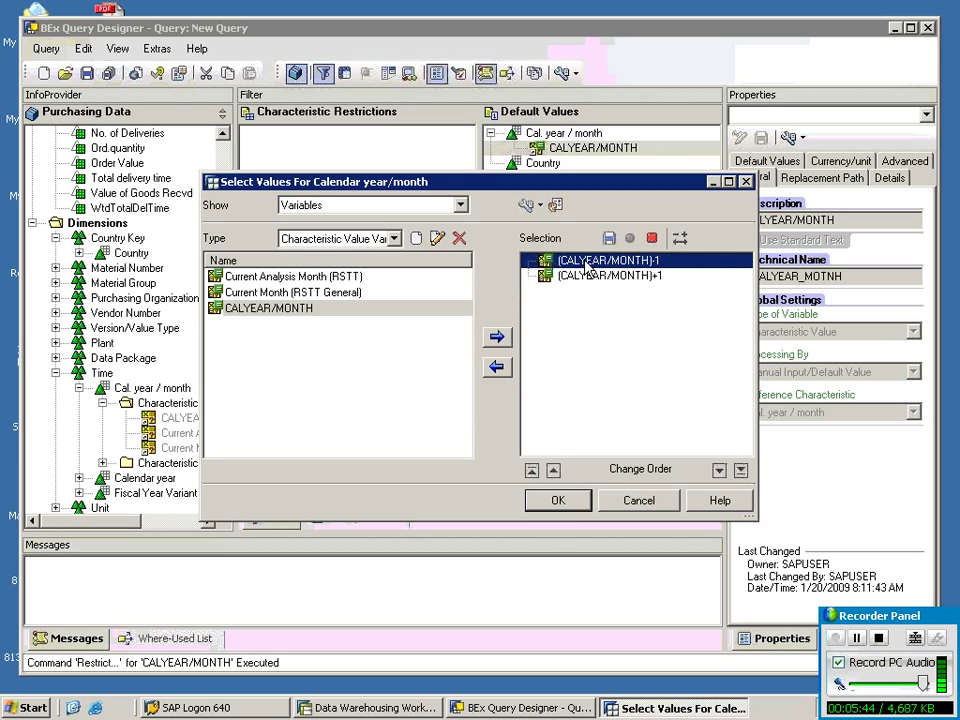
left_click(587, 278)
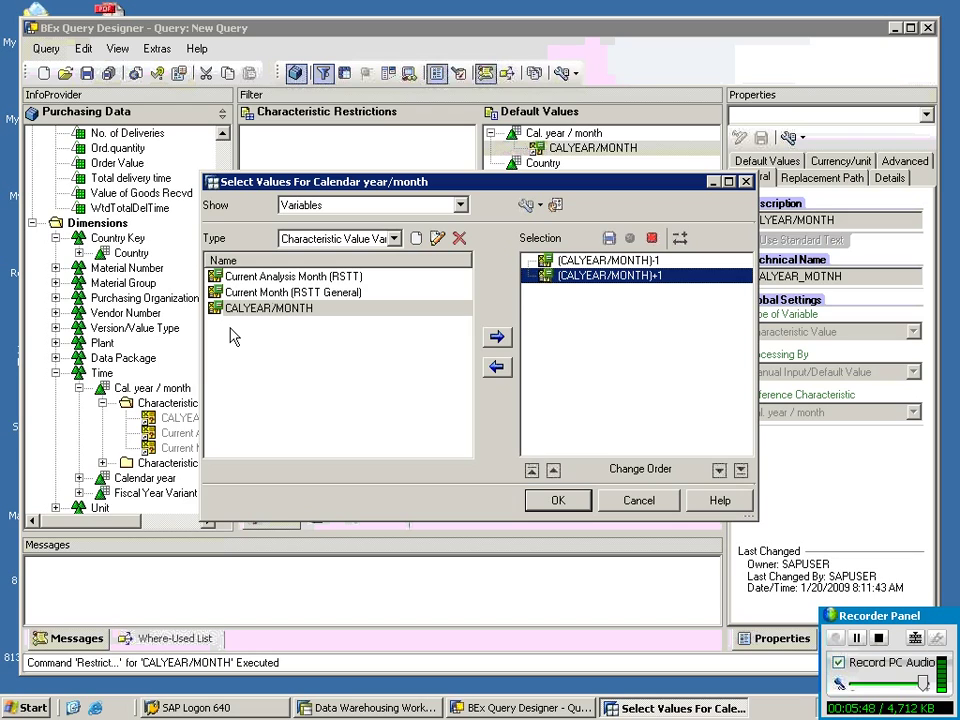
left_click_drag(274, 313, 568, 274)
left_click(574, 277)
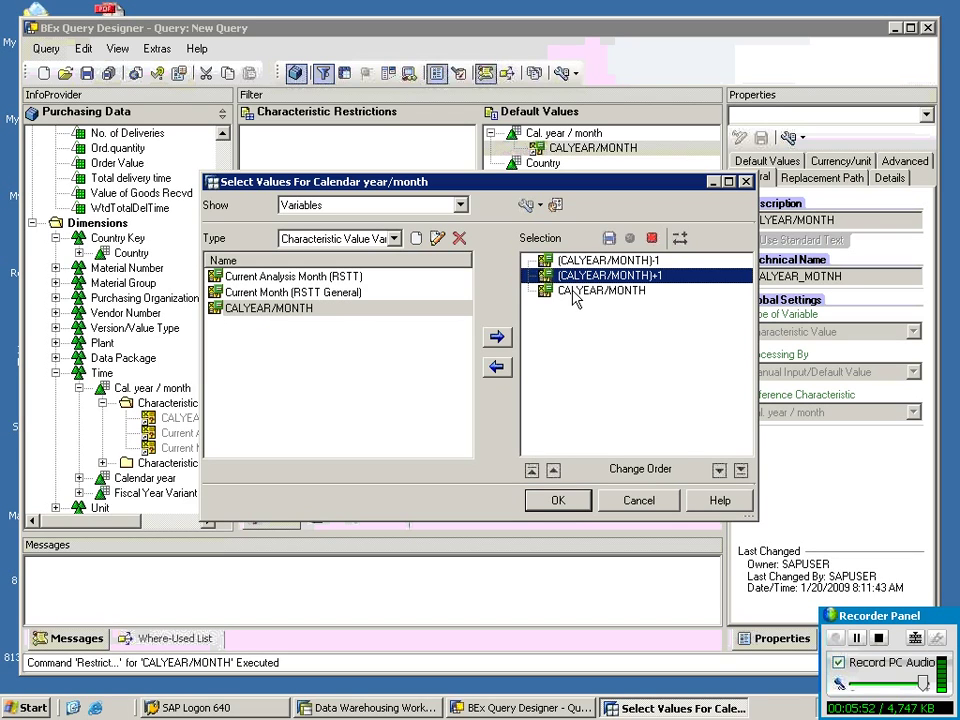
left_click(719, 470)
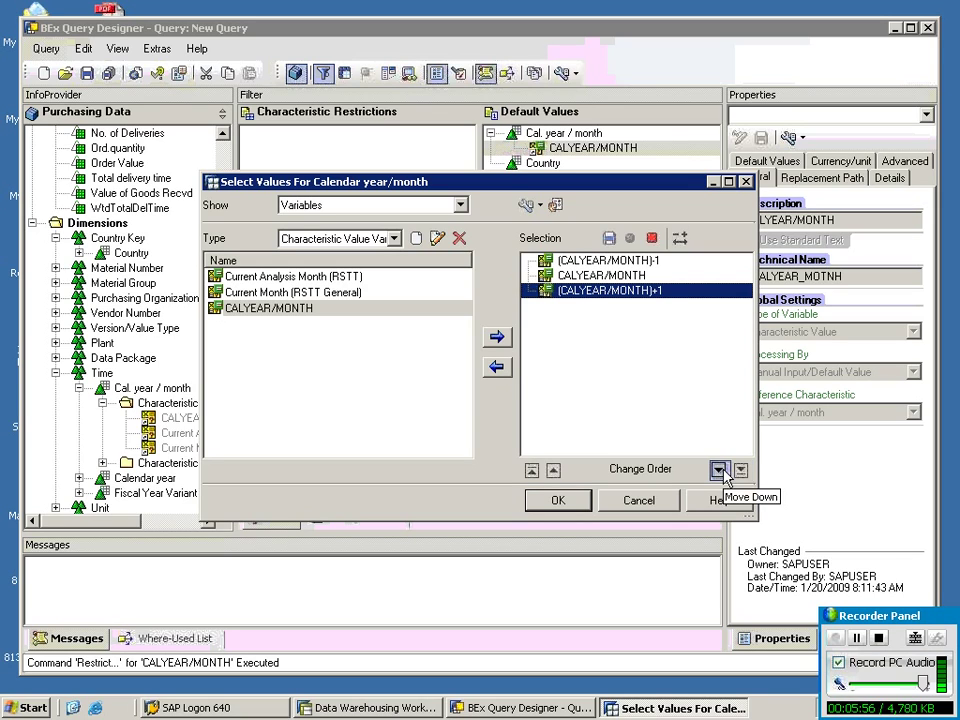
left_click(575, 261)
left_click(602, 276)
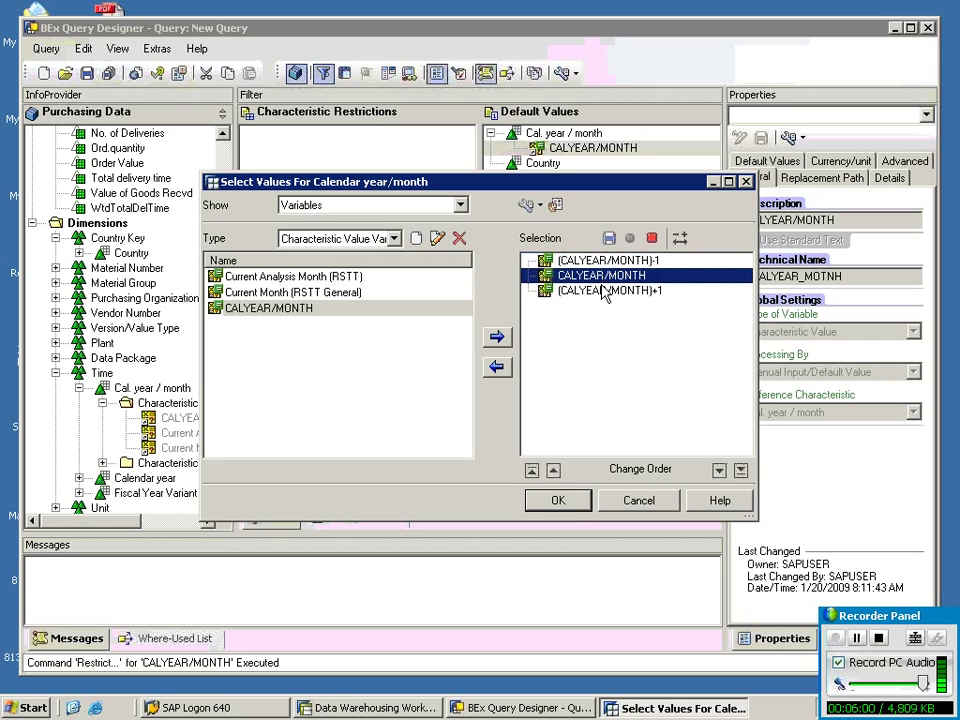
left_click(602, 292)
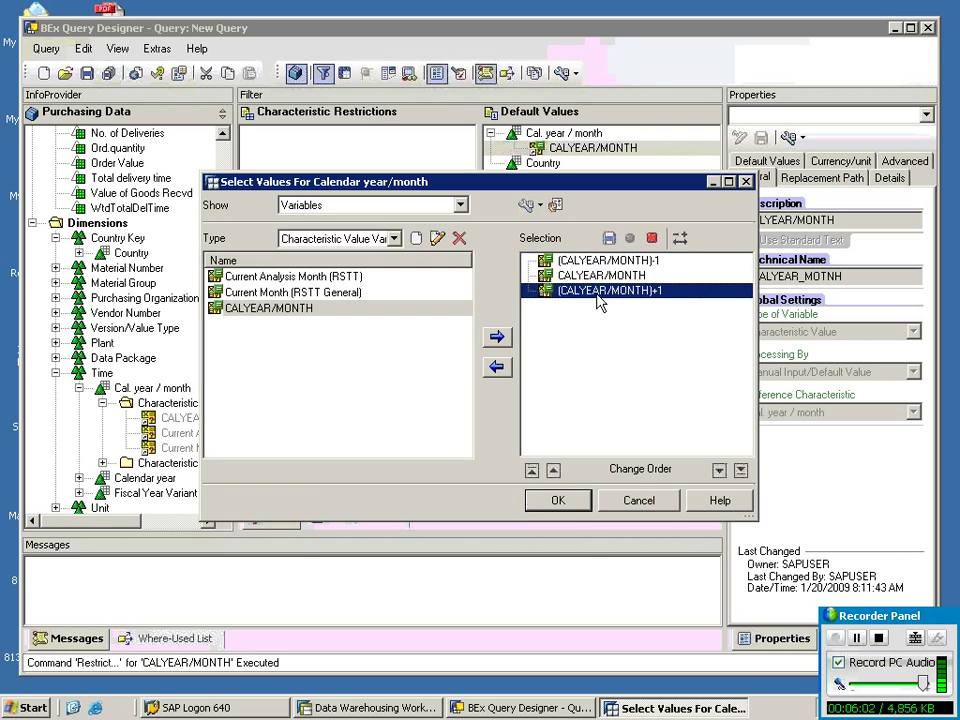
left_click(560, 502)
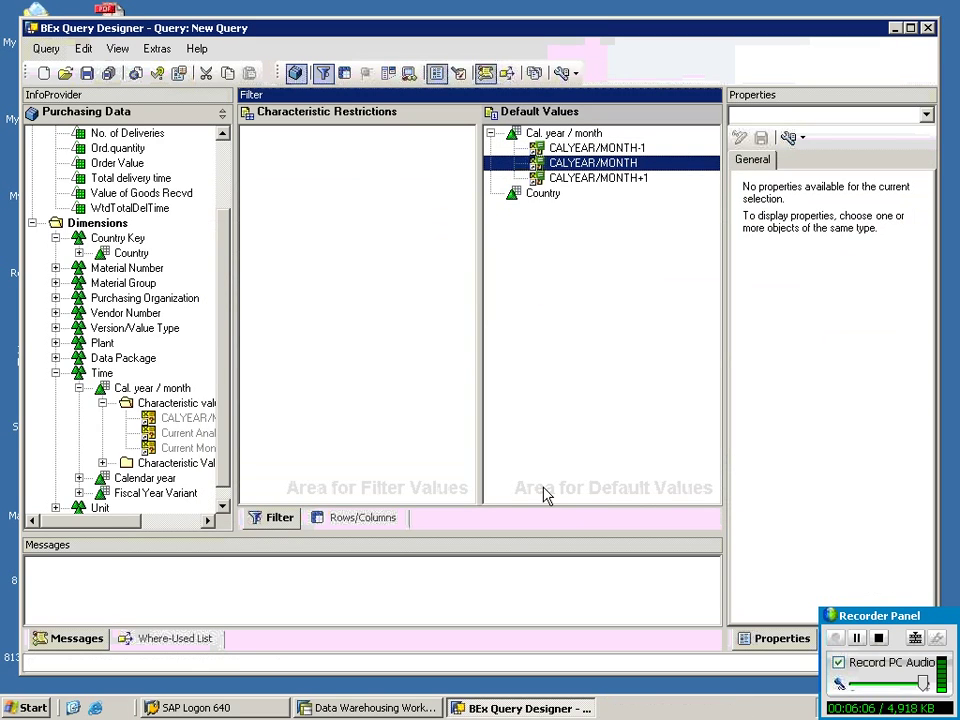
left_click(360, 517)
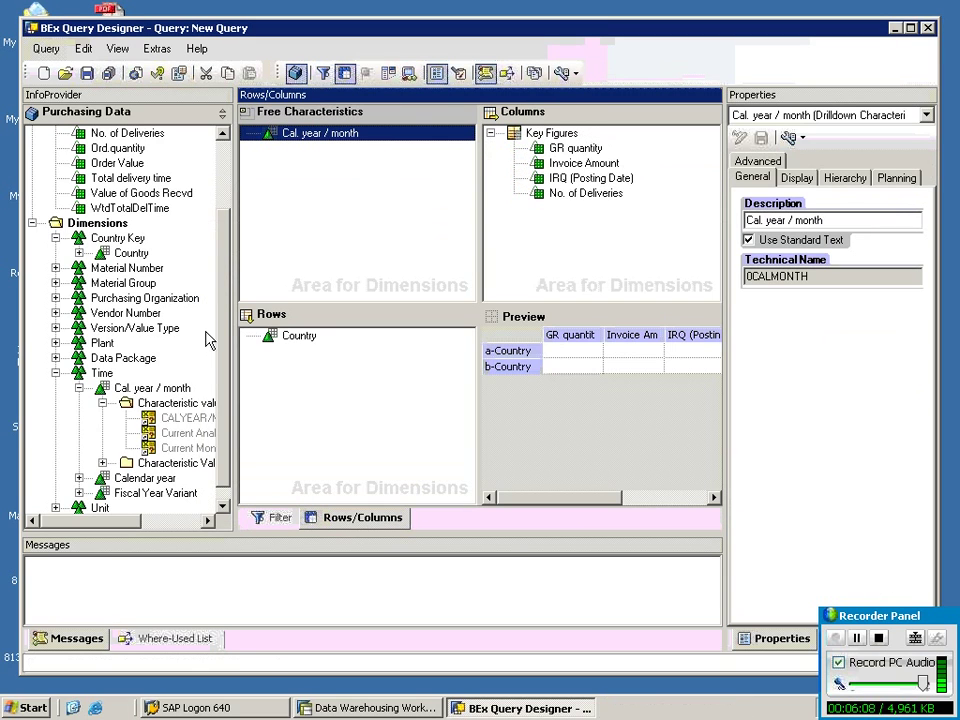
left_click(86, 73)
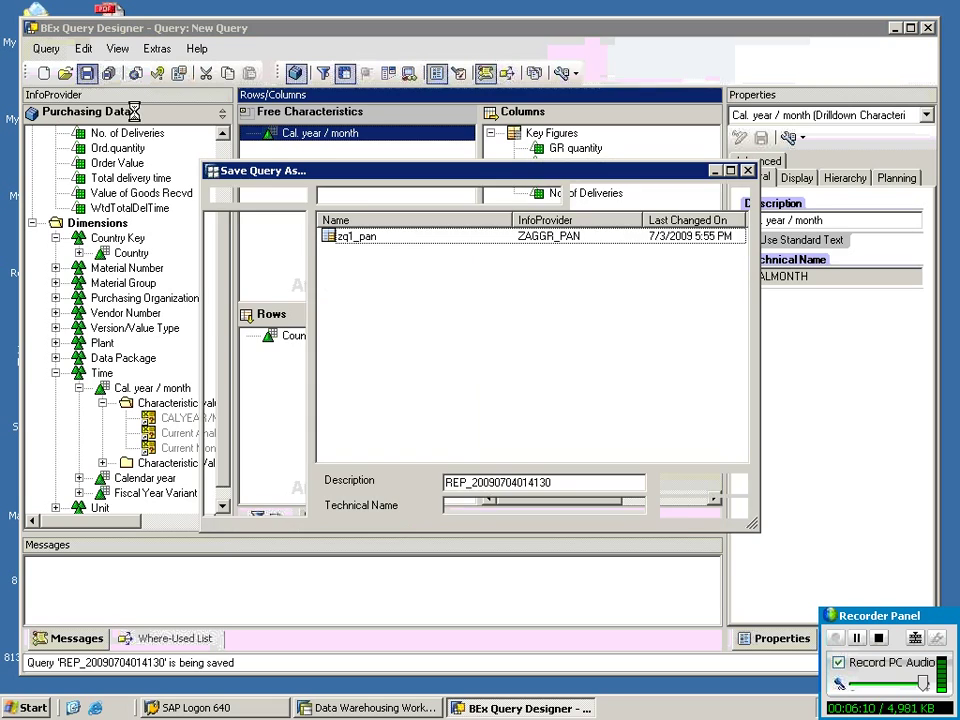
left_click(703, 484)
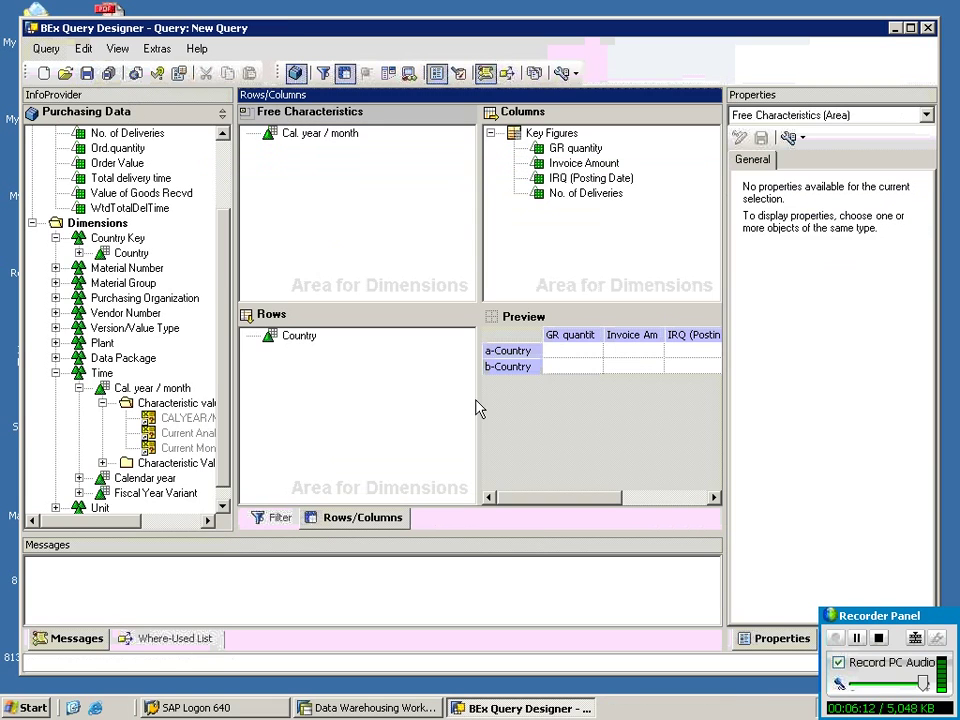
left_click(135, 72)
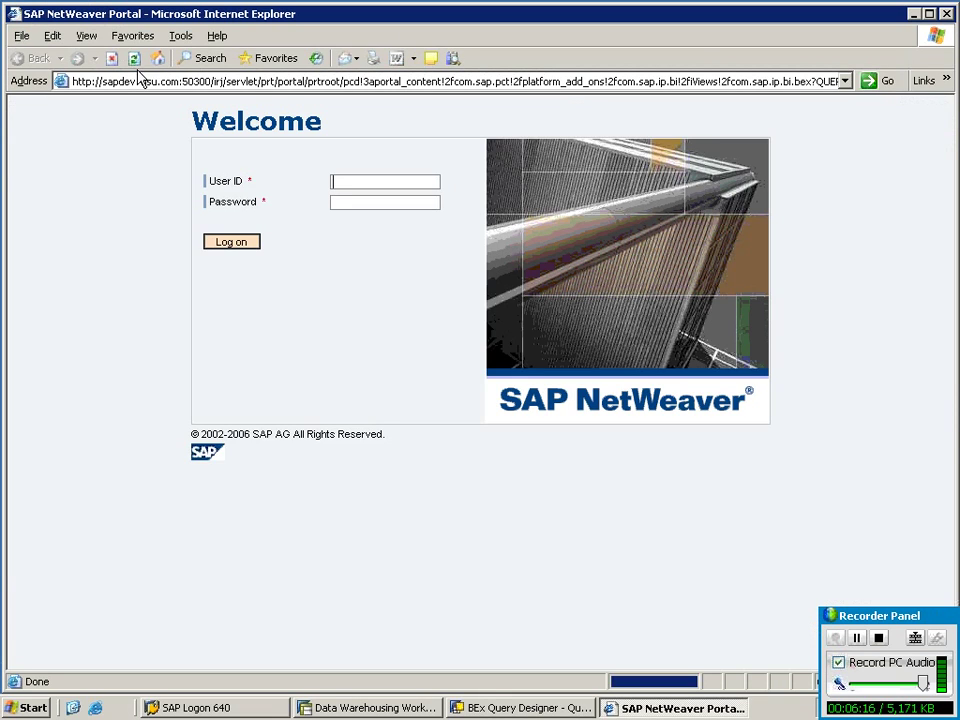
Log on to the SAP NetWeaver Portal with the user name and password.
type("sapuser")
key("Tab")
type("******")
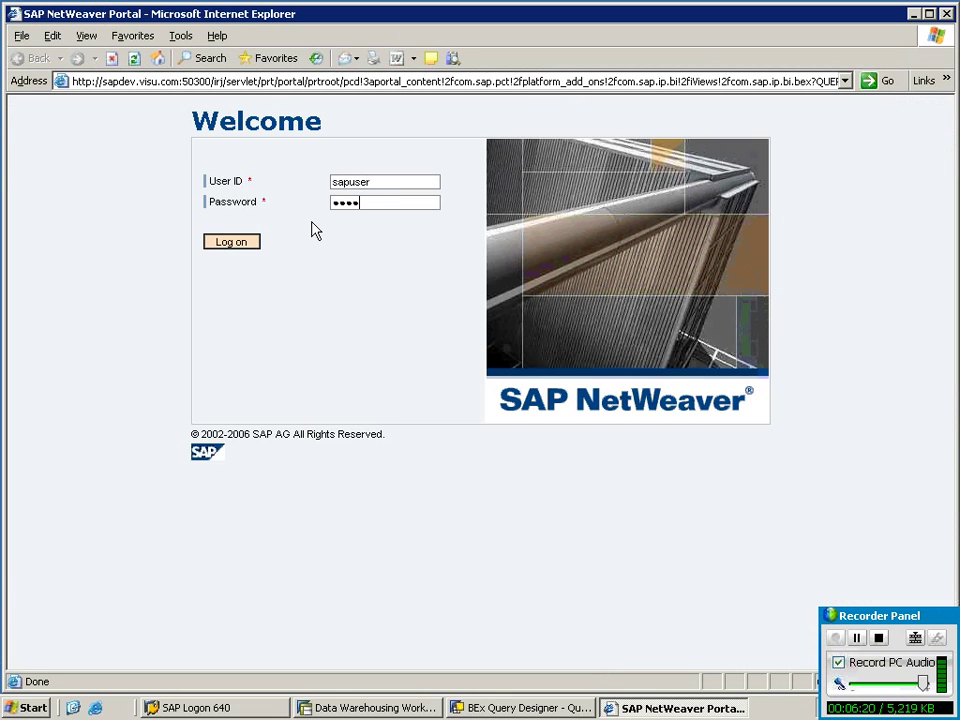
type("*")
key("Return")
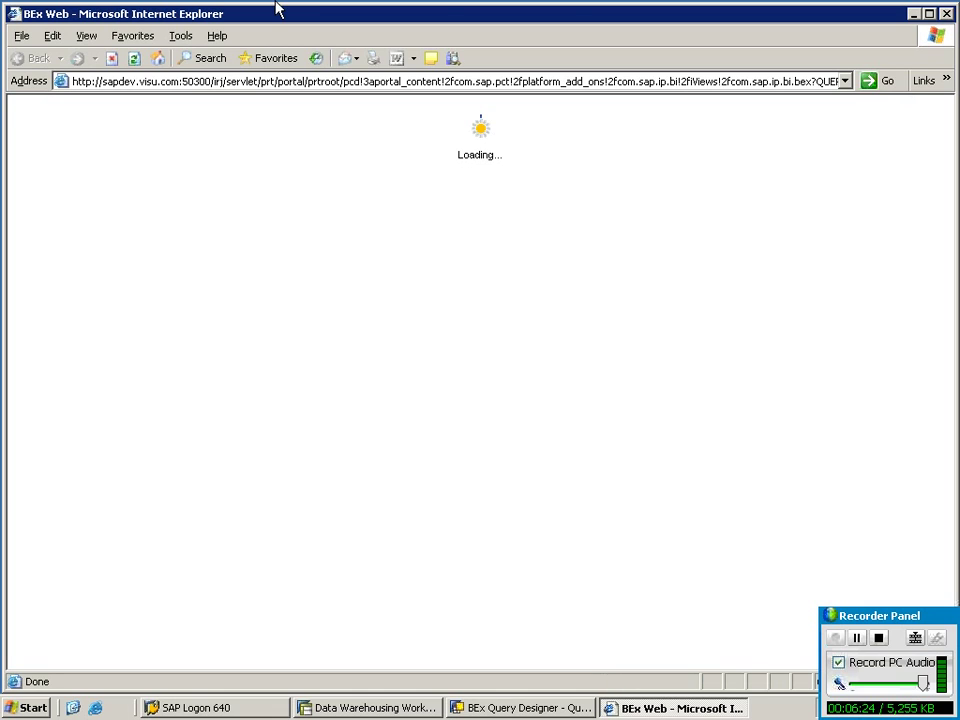
Pick 07.2009 from the CALYEAR/MONTH value list.
mouse_move(600, 2)
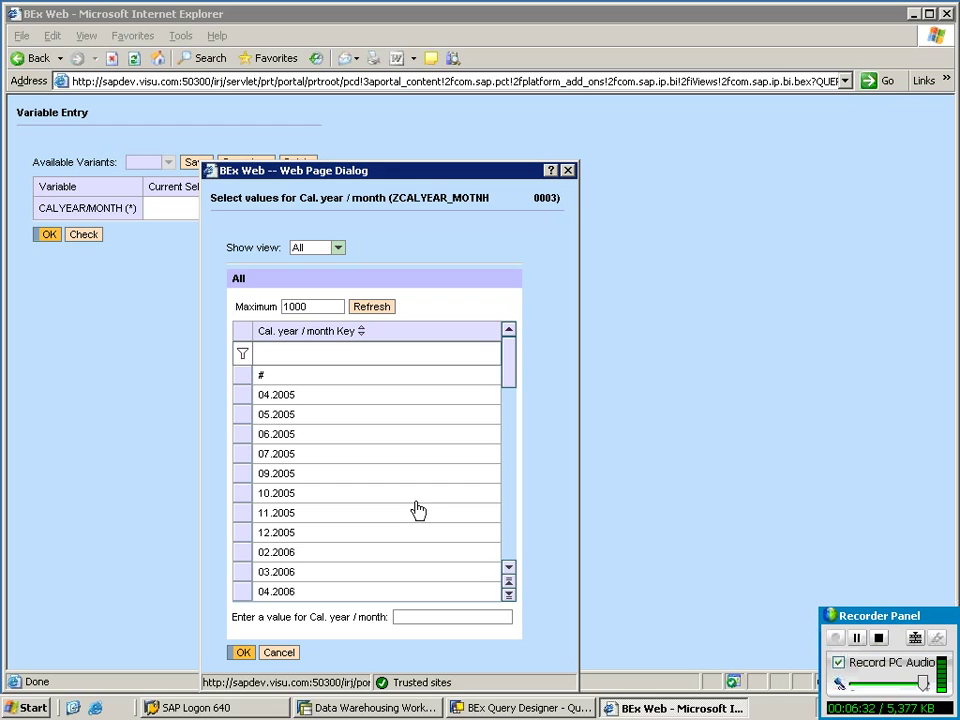
left_click_drag(521, 381, 519, 555)
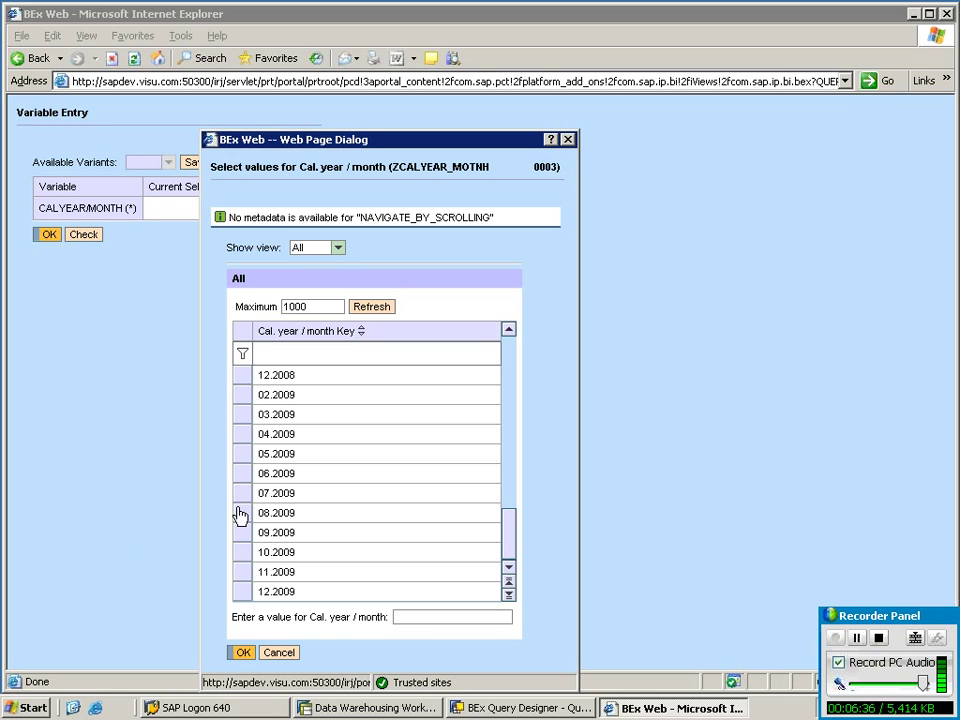
left_click(241, 494)
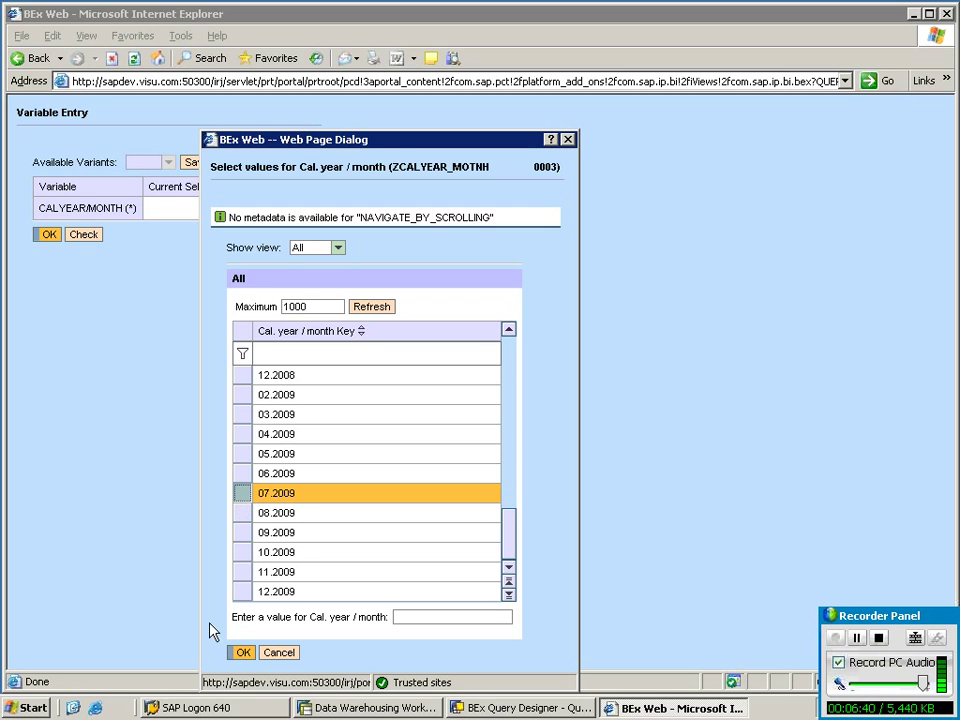
left_click(241, 655)
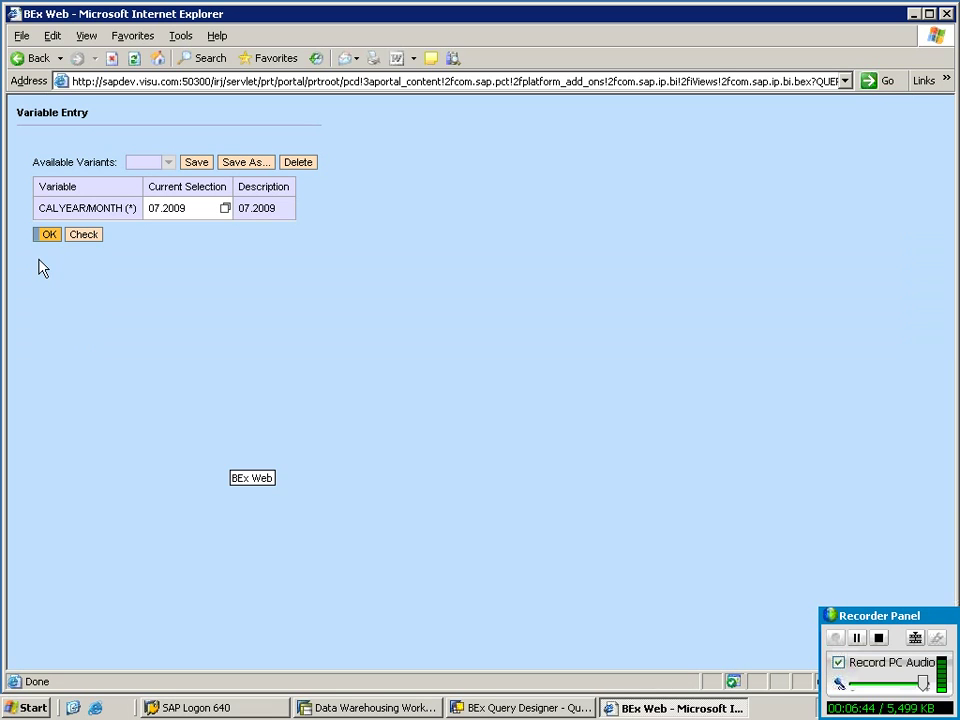
Run the report, add Cal. year / month to the rows, and show the last page with Overall Result.
left_click(46, 238)
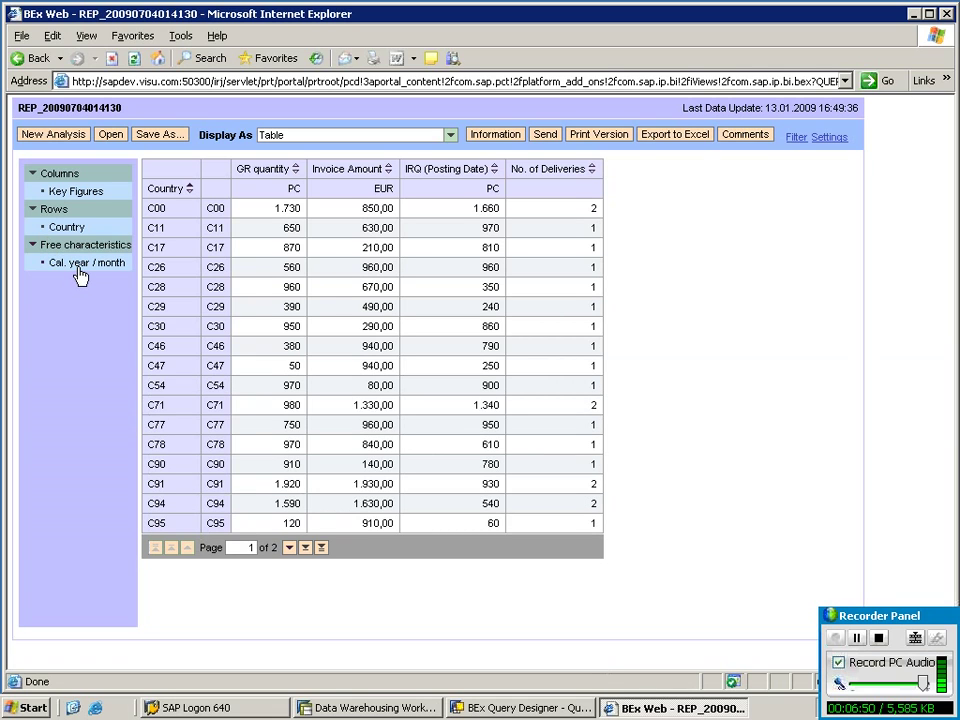
left_click_drag(68, 230, 63, 212)
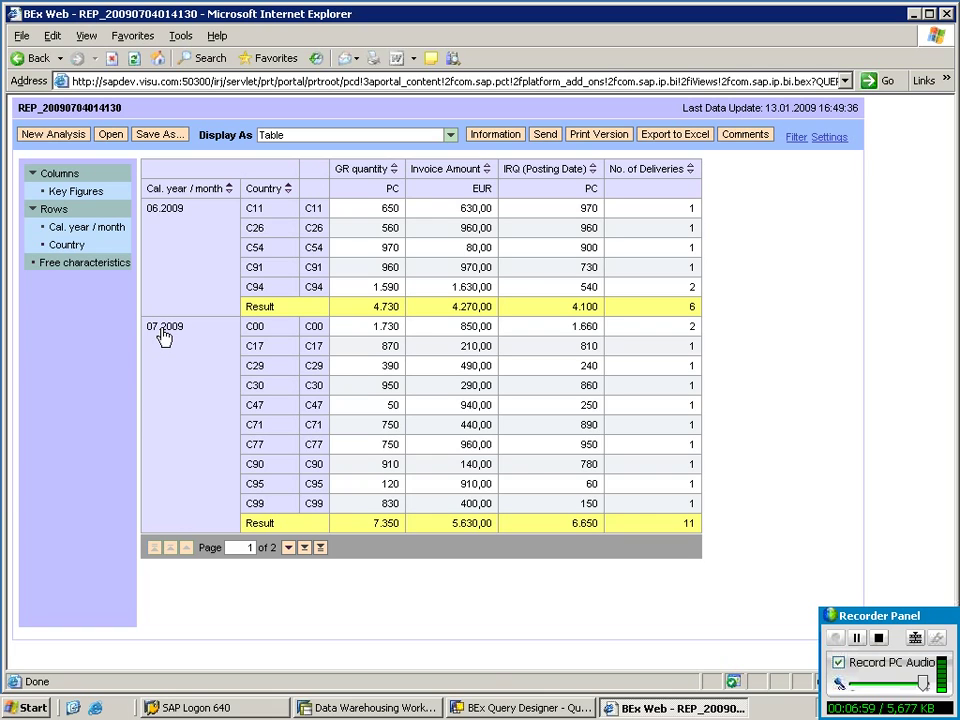
left_click(305, 548)
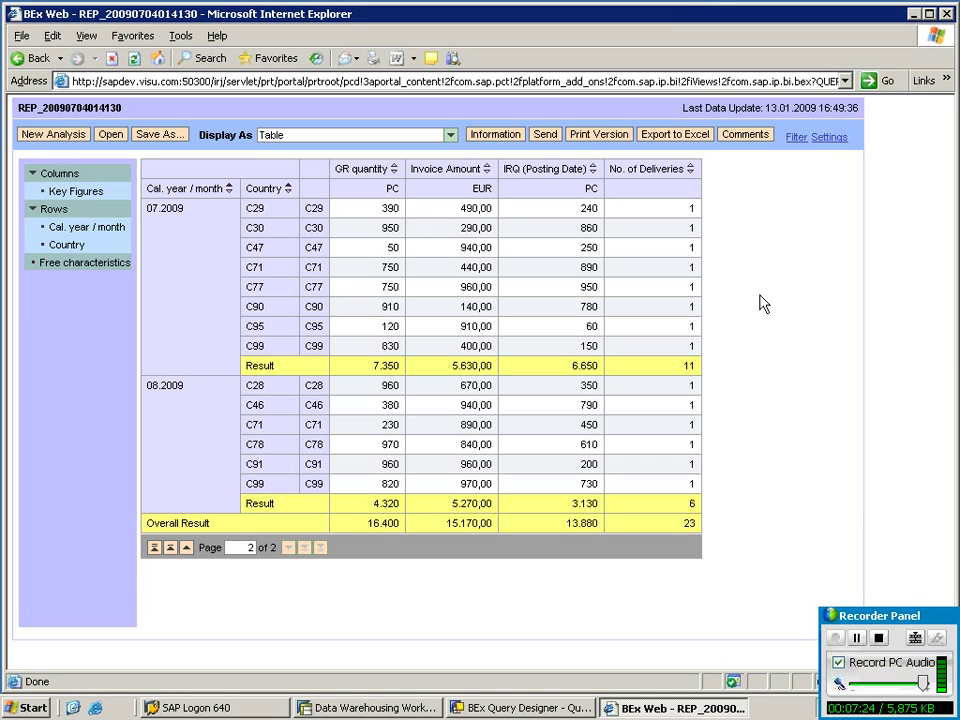
mouse_move(534, 3)
left_click(651, 9)
Add the heading '####Text Variable with processing type--Replacemnet path#####' to the Notepad notes.
right_click(266, 439)
left_click(319, 463)
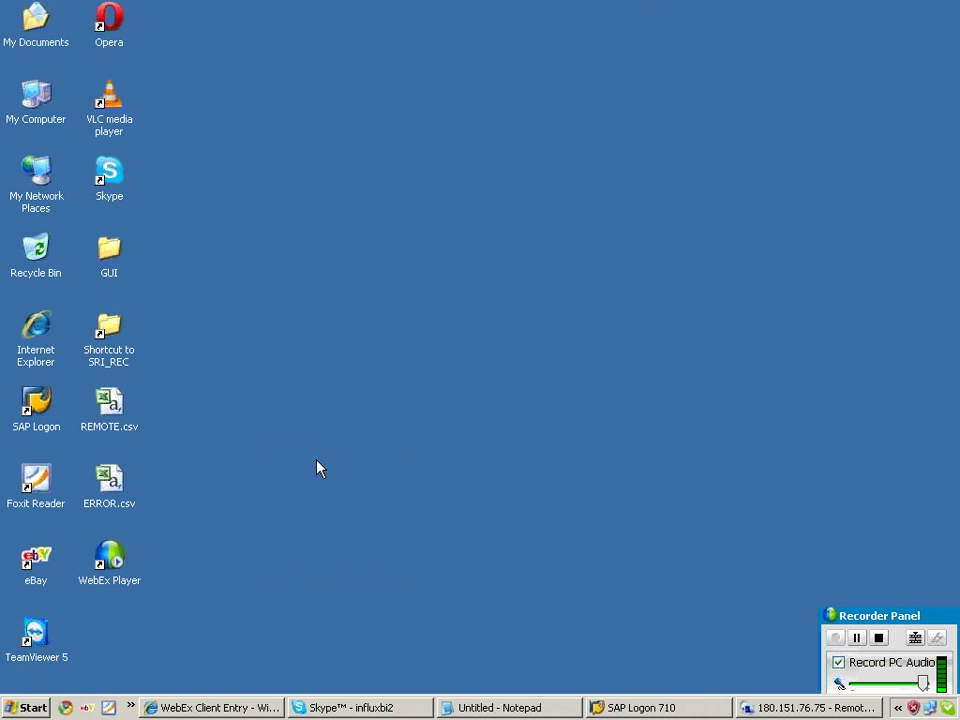
left_click(466, 708)
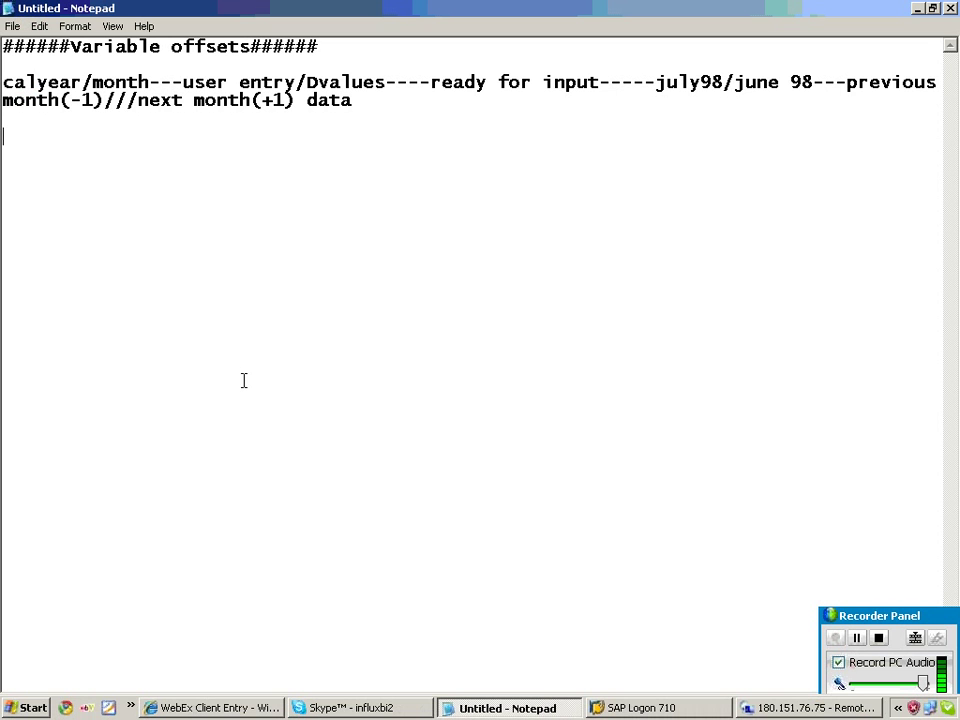
type("####T")
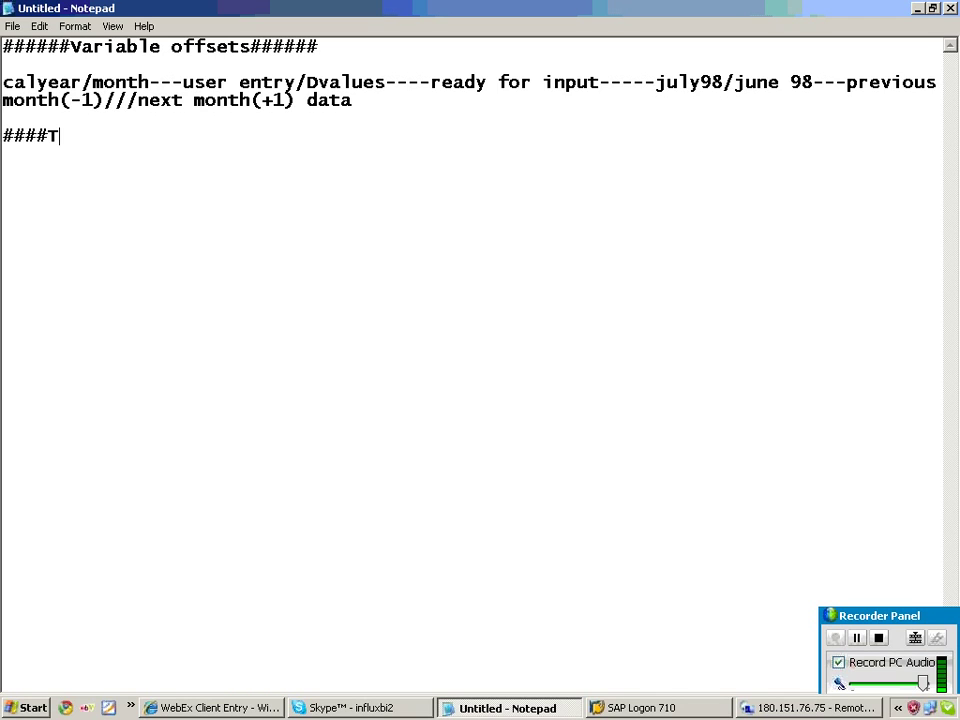
type("ext Varia")
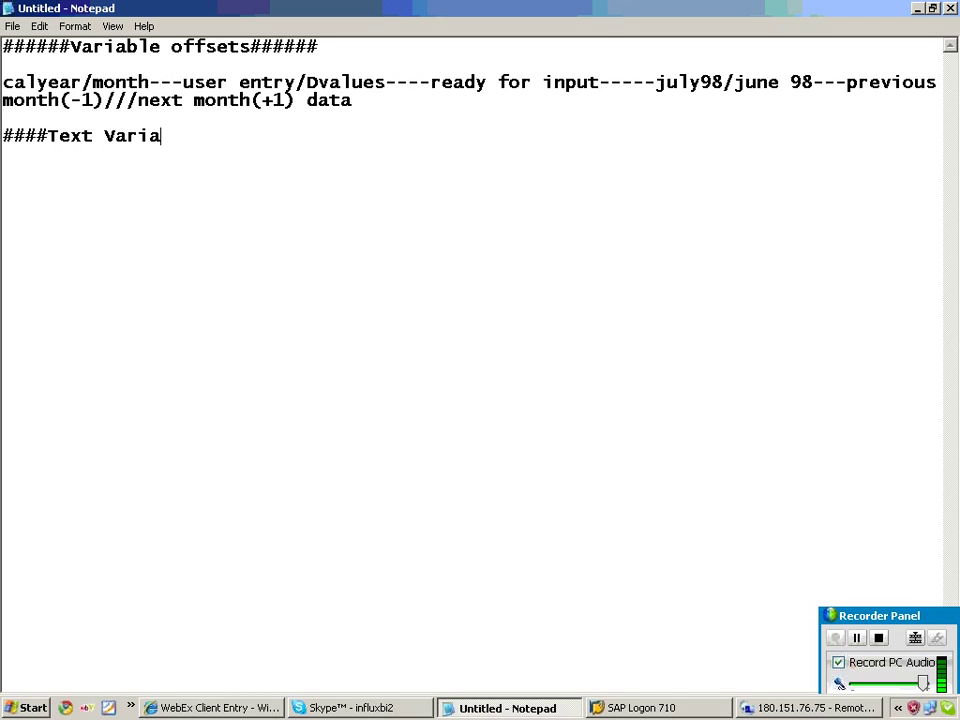
type("ble with ")
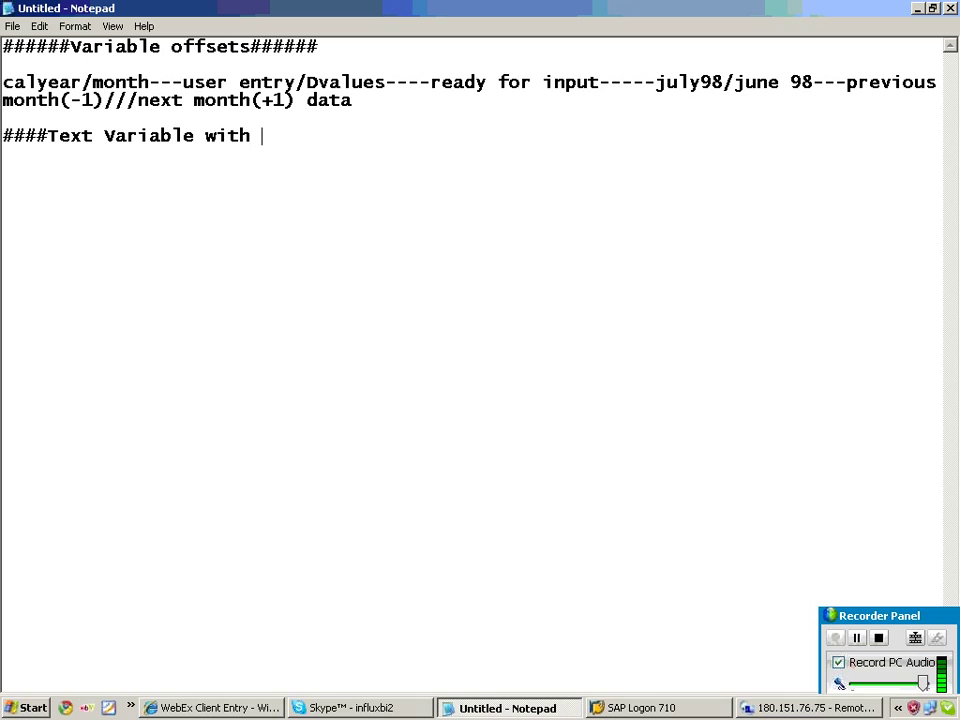
type("processing ")
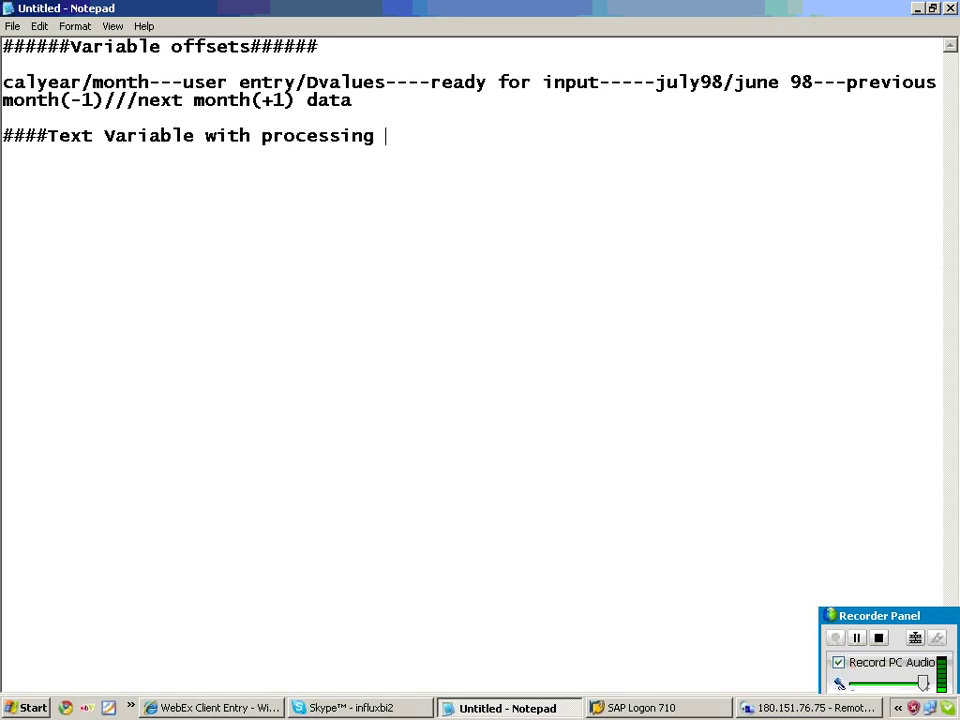
type("type--Replacemnet path")
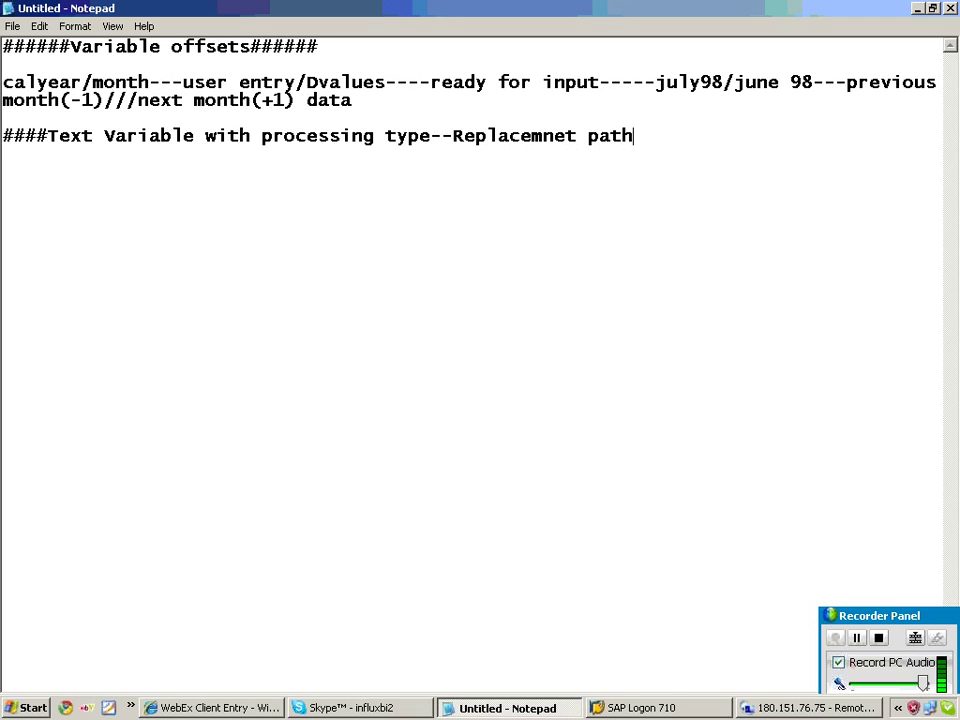
type("#####")
key("Return")
key("Return")
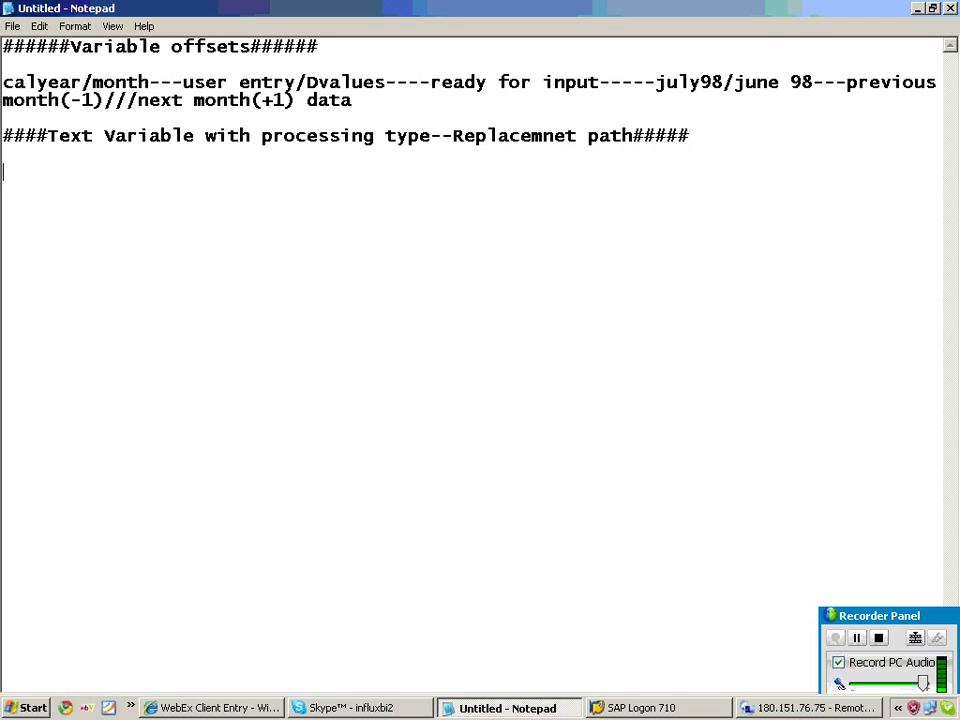
key("Return")
Note that a new selection restricts only one key figure with one or more char values.
type("Text Var")
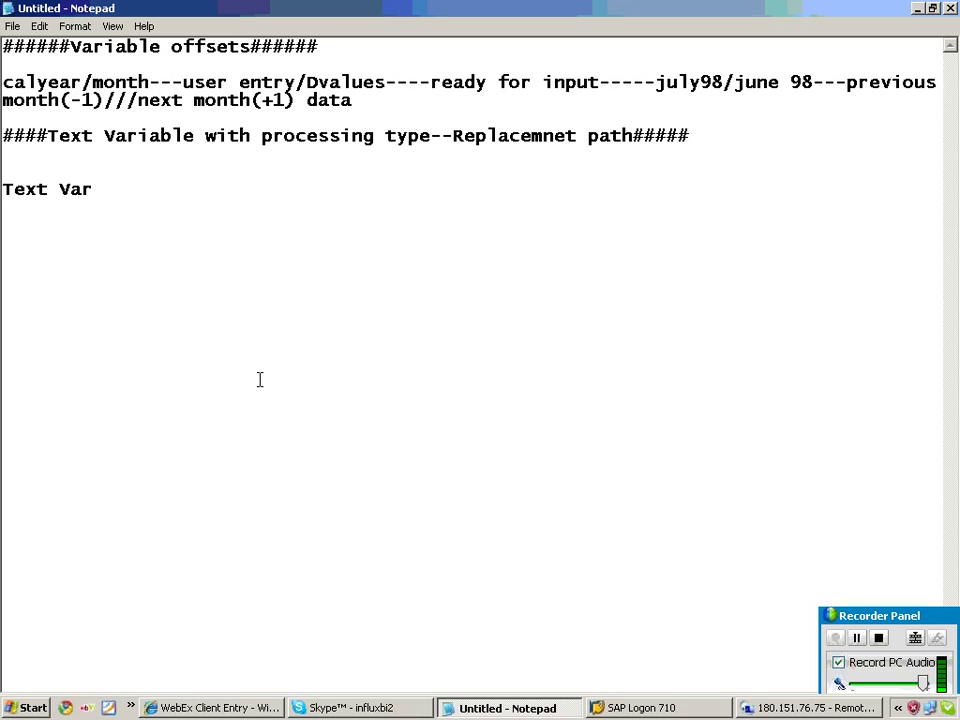
type("---descrptns d")
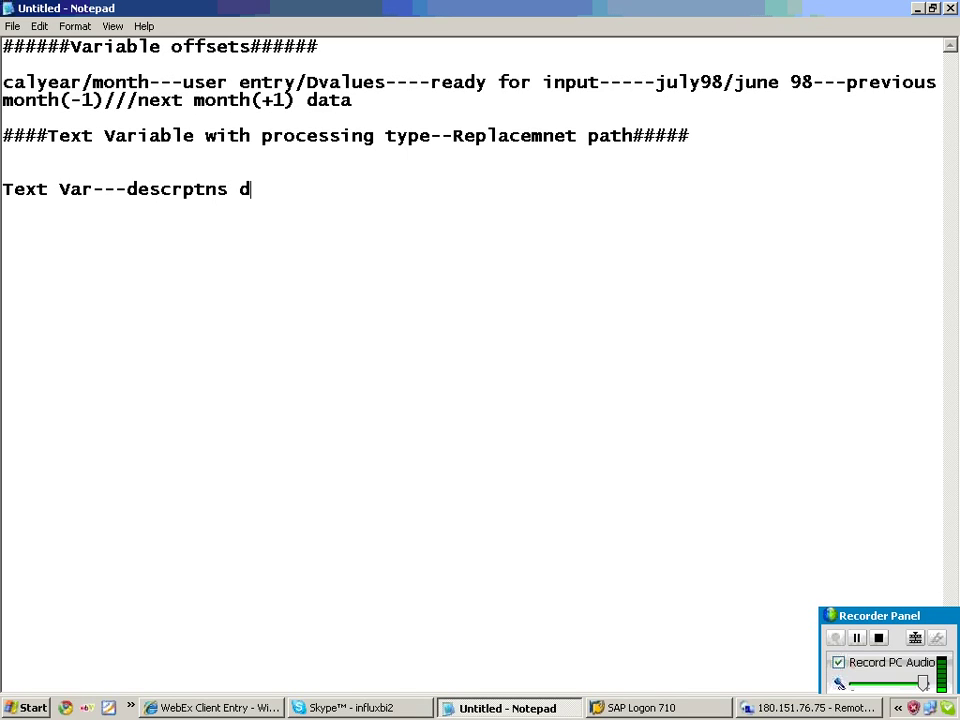
type("ynamic")
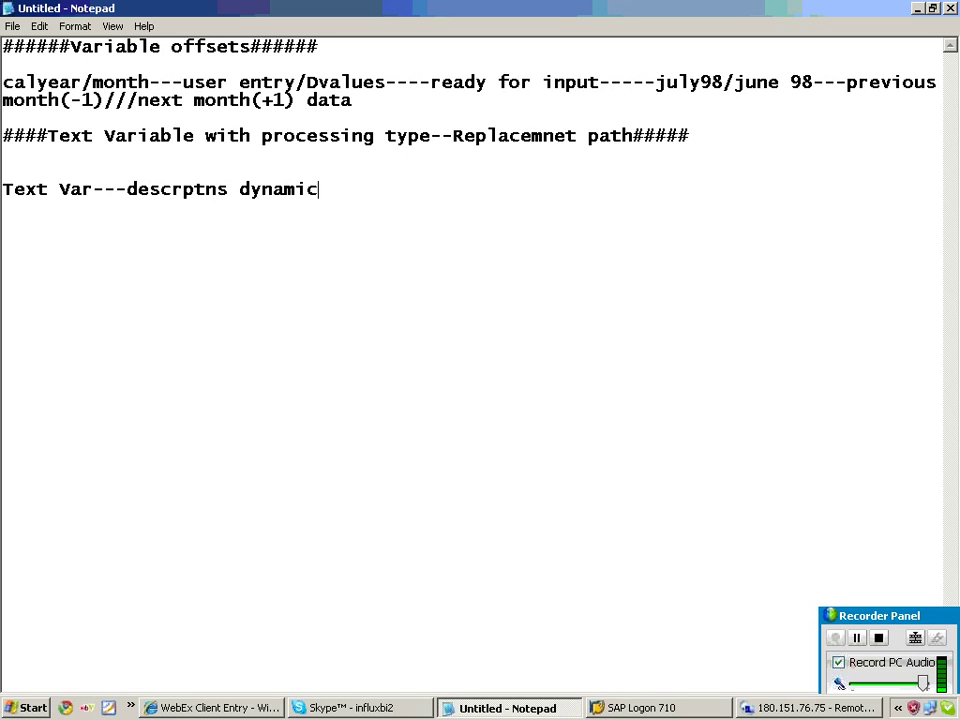
type("ally----ne")
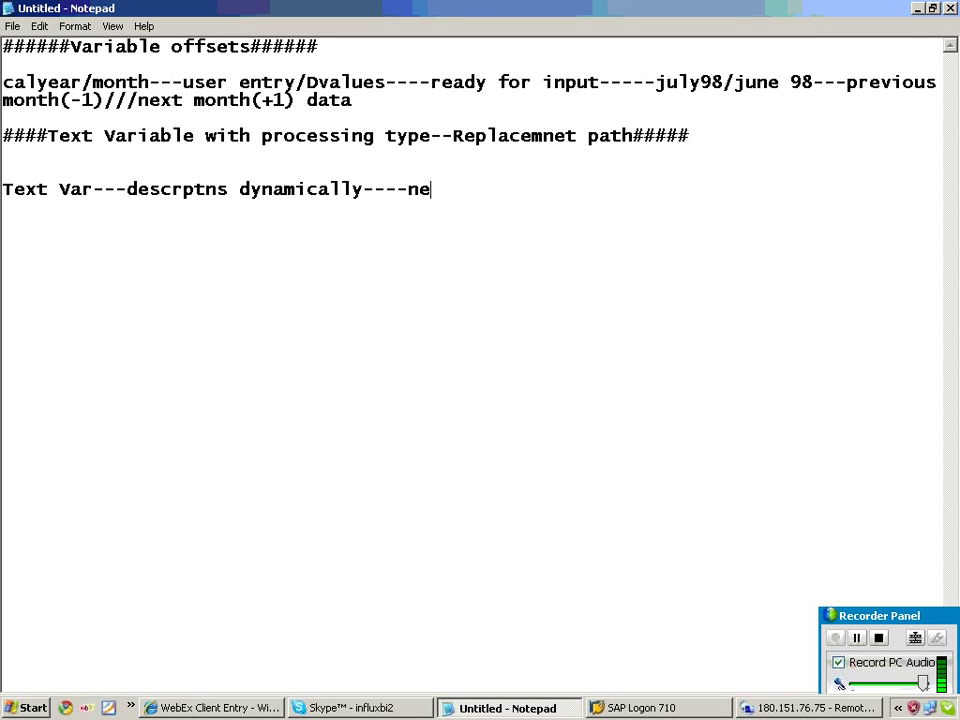
type("w sel")
type("ection/")
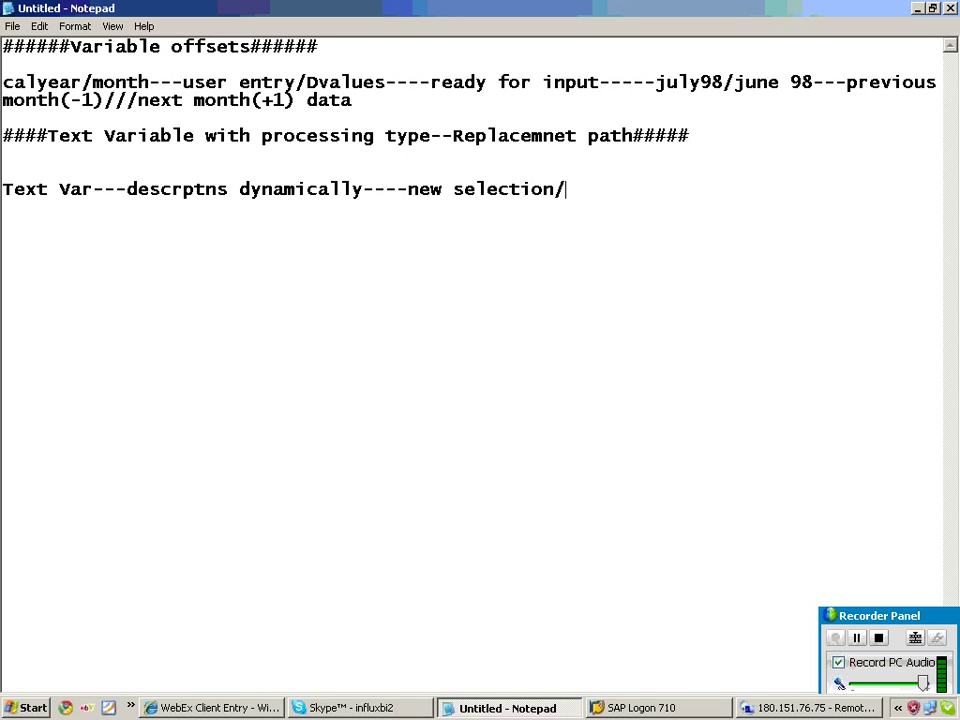
type("///rkf/ck")
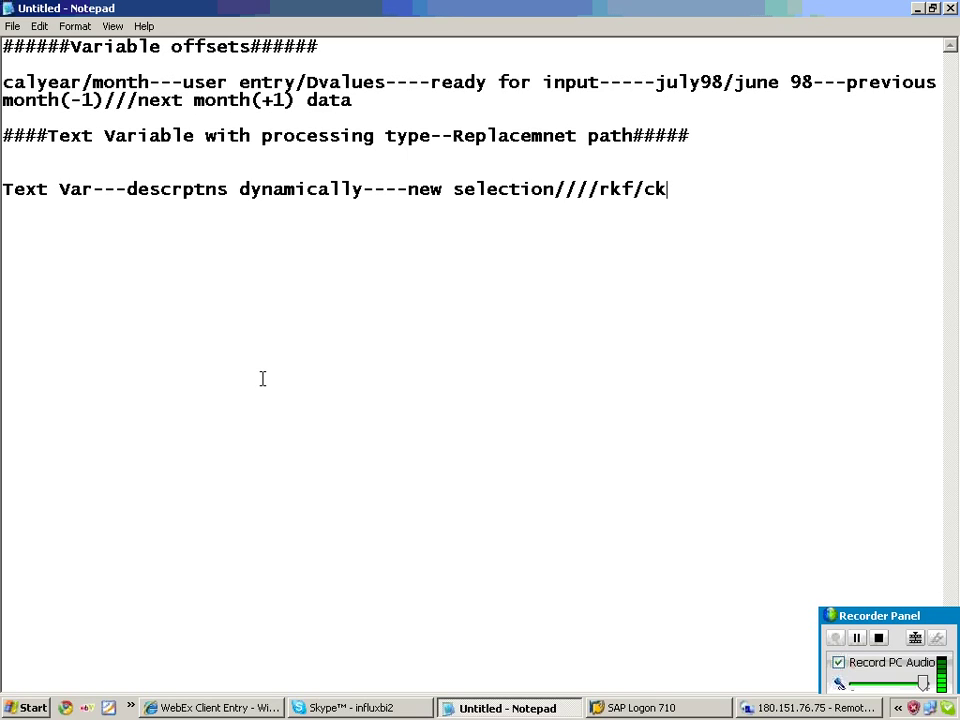
type("f/new formula")
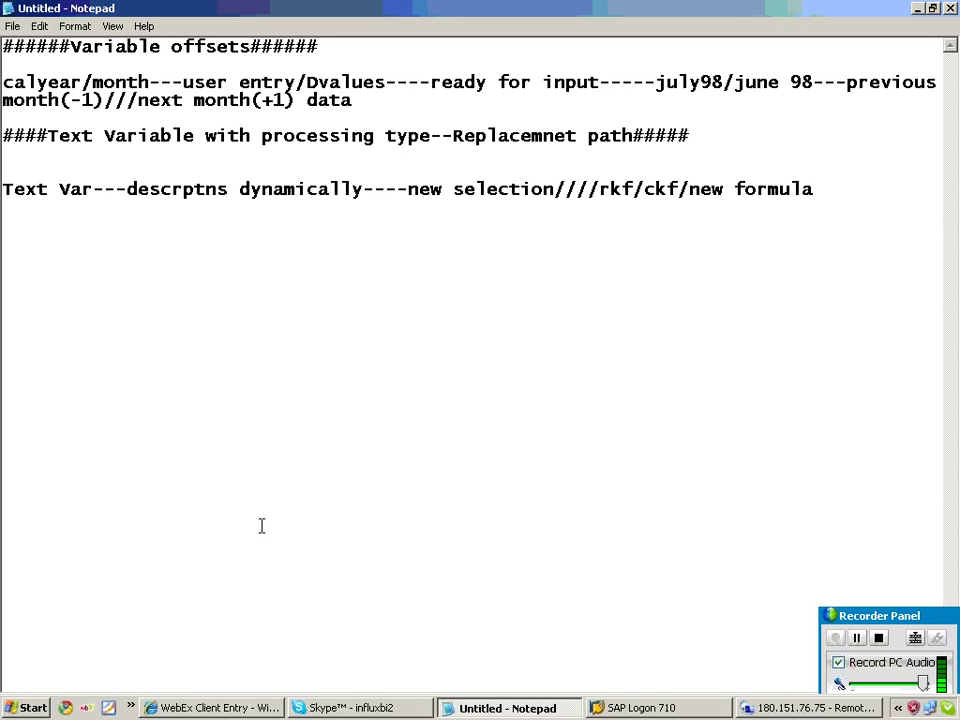
key("Return")
key("Return")
type("New selcti")
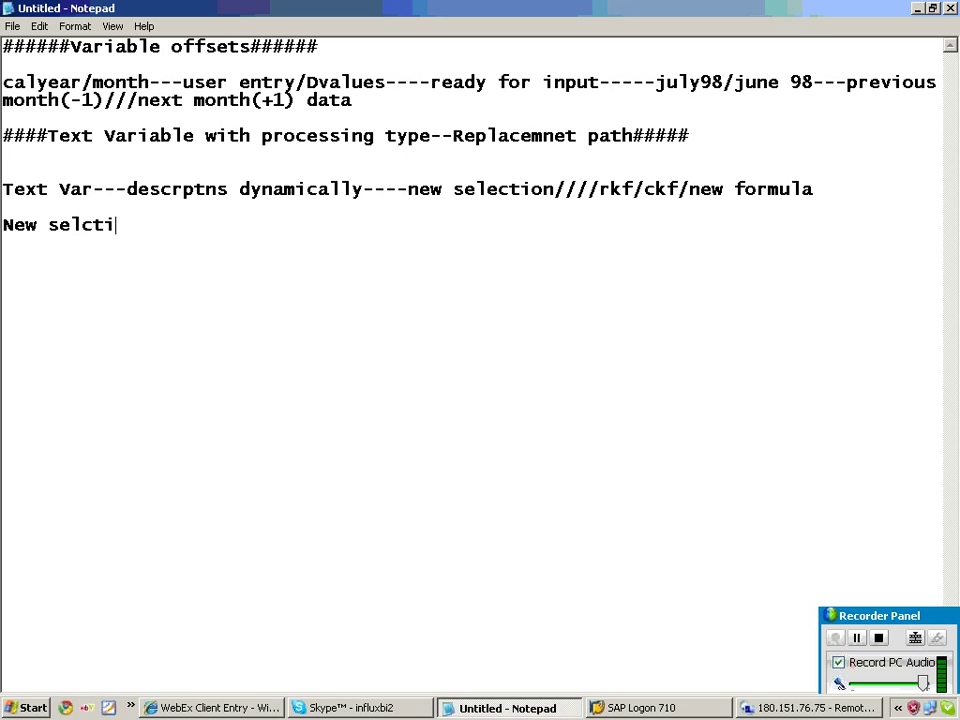
type("on--uisng ")
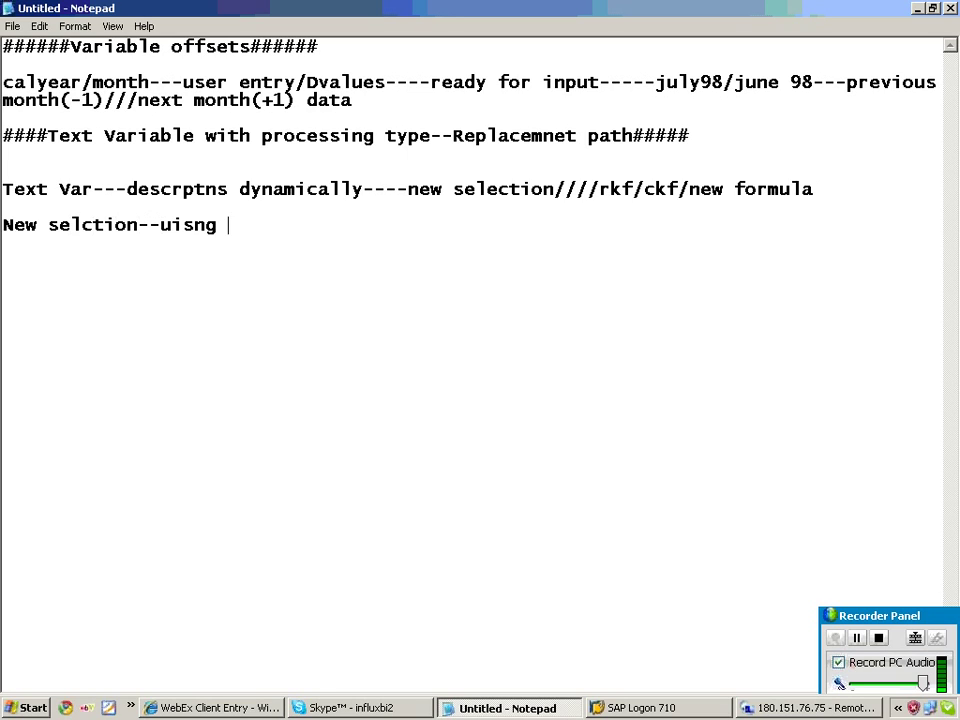
type("this we can ret")
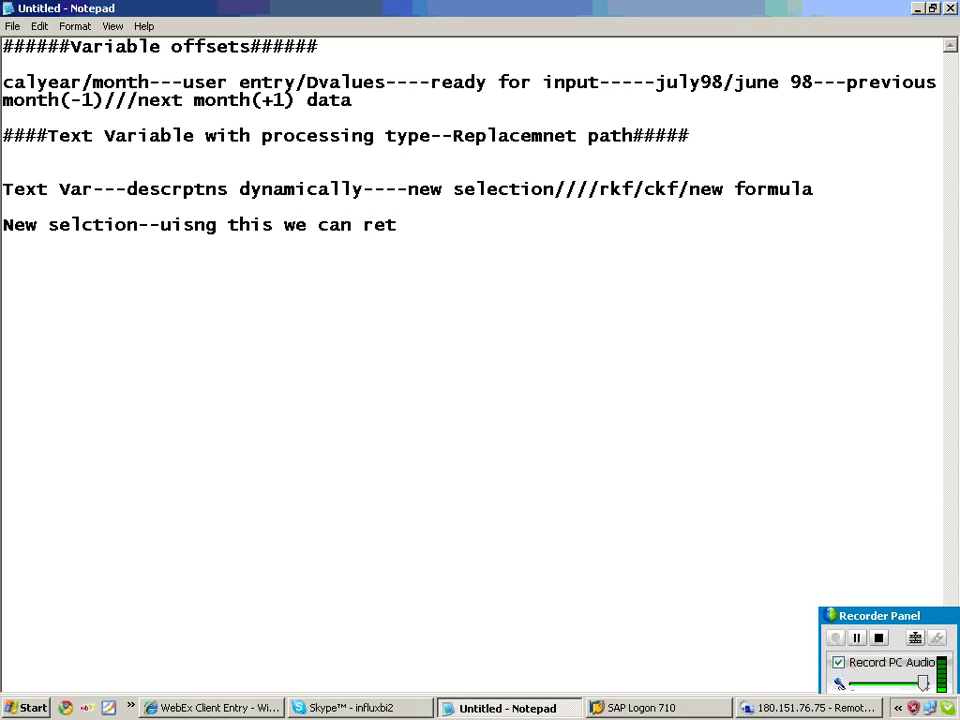
key("BackSpace")
type("strict only one ")
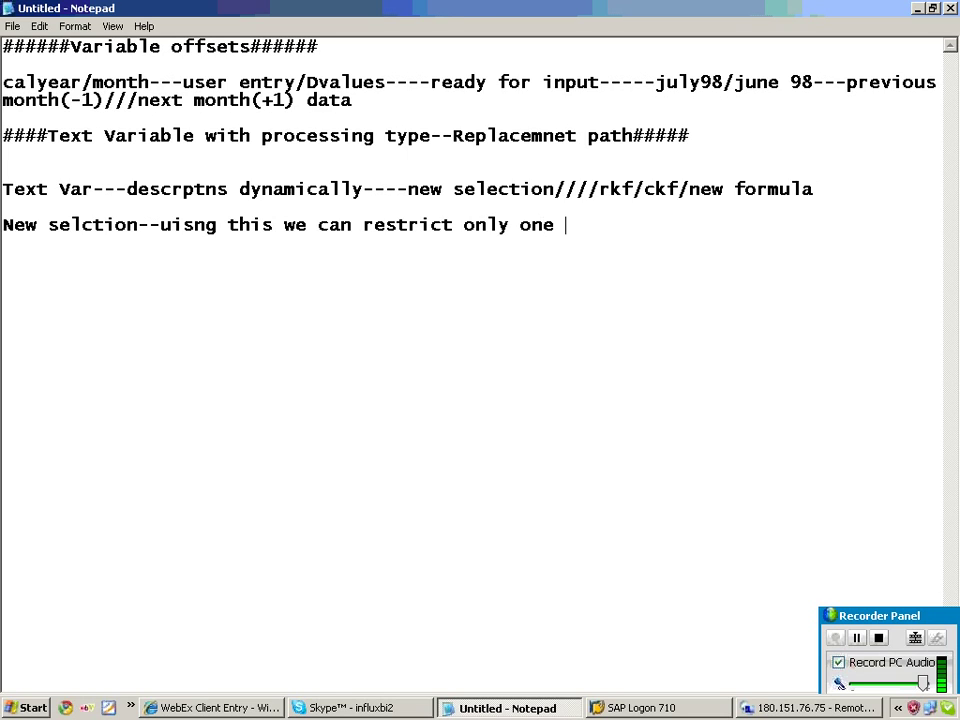
type("key figure with o")
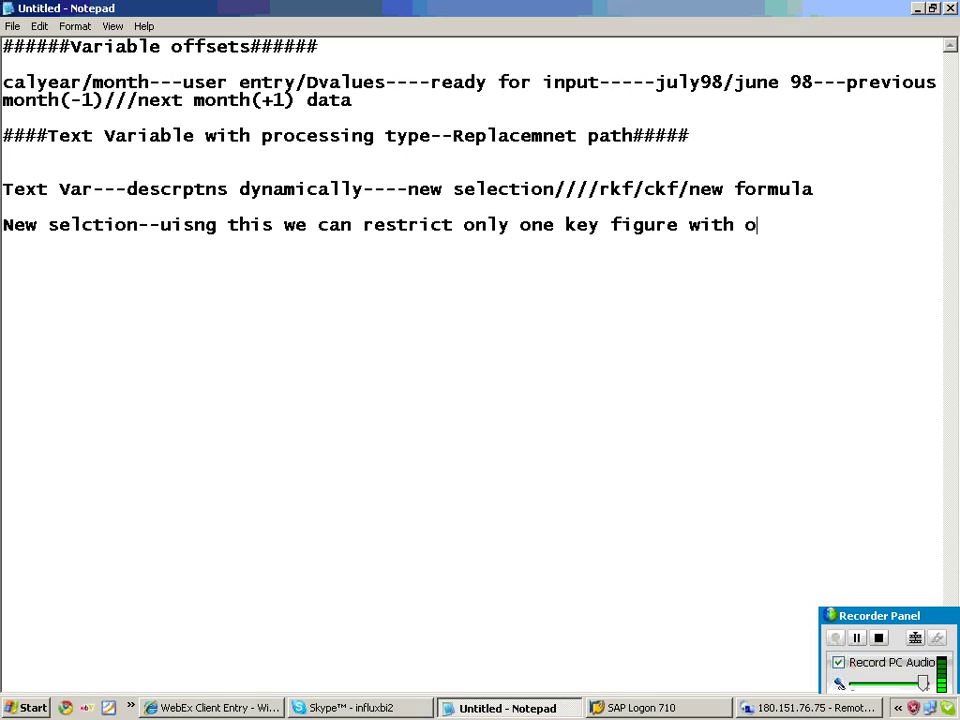
type("ne or more char Values")
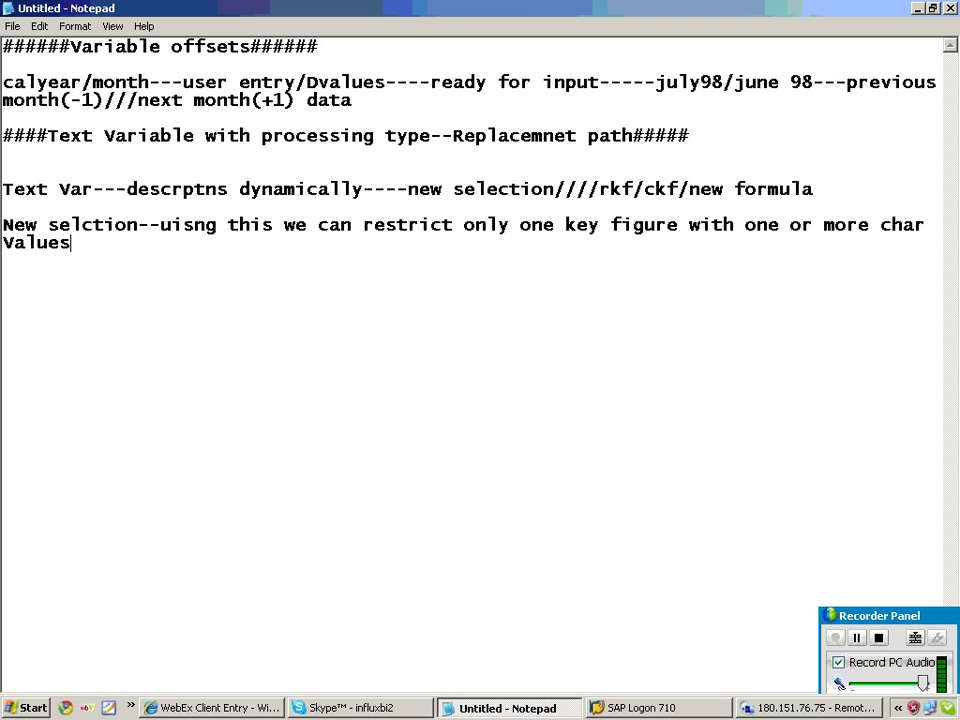
key("Return")
key("Return")
Add a new selection, Selection 1, to the Key Figures structure.
left_click(775, 710)
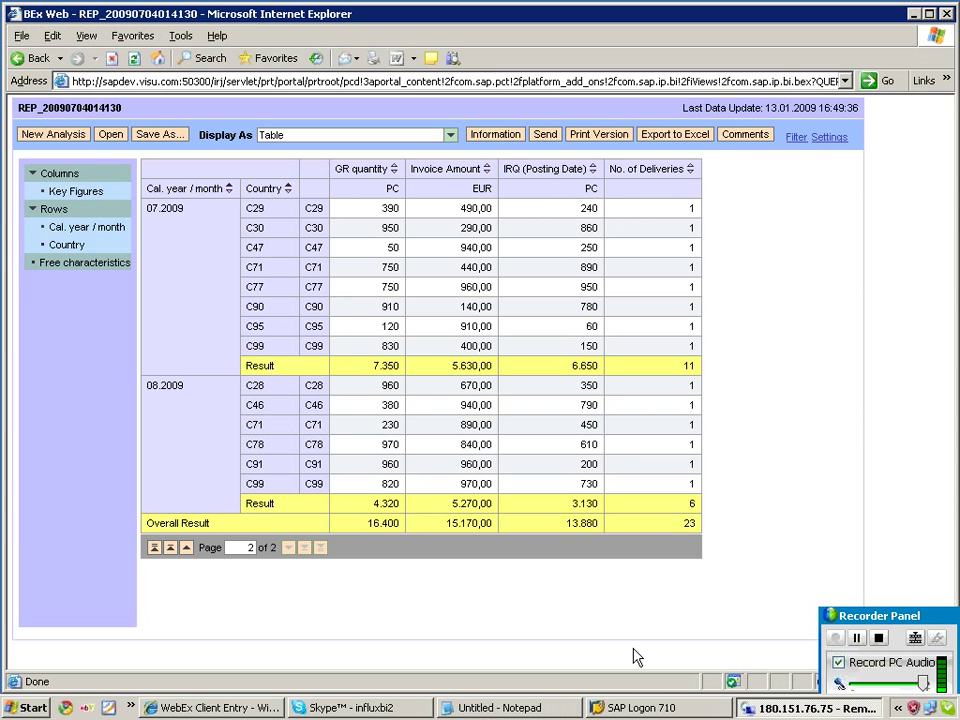
left_click(538, 710)
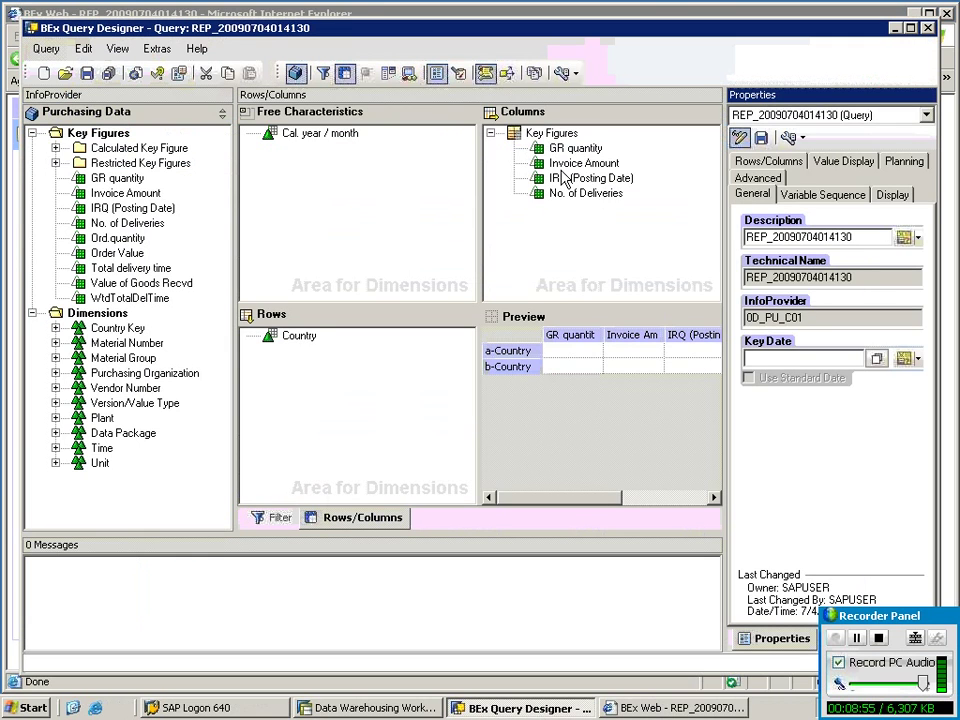
left_click(558, 138)
right_click(559, 140)
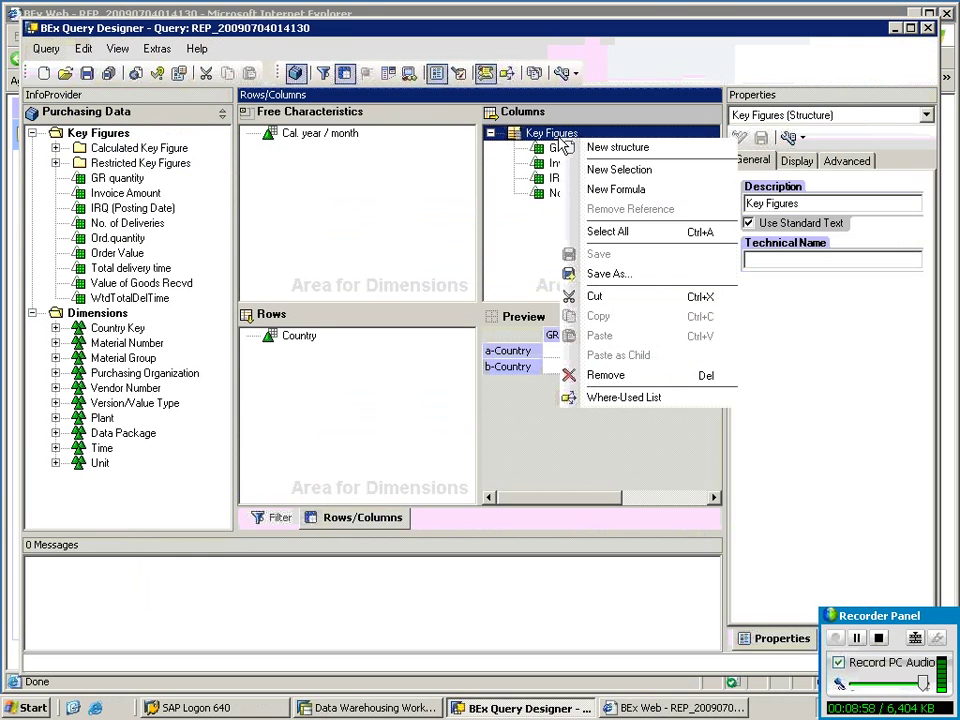
left_click(604, 172)
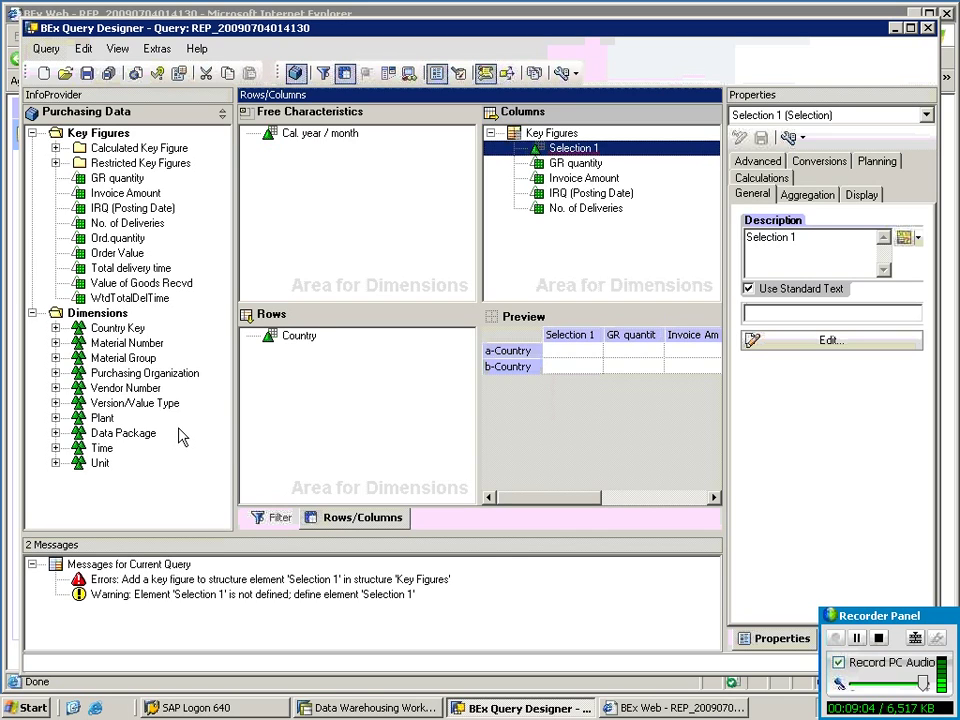
Remove Cal. year / month from the filter default values and open Selection 1.
left_click(279, 518)
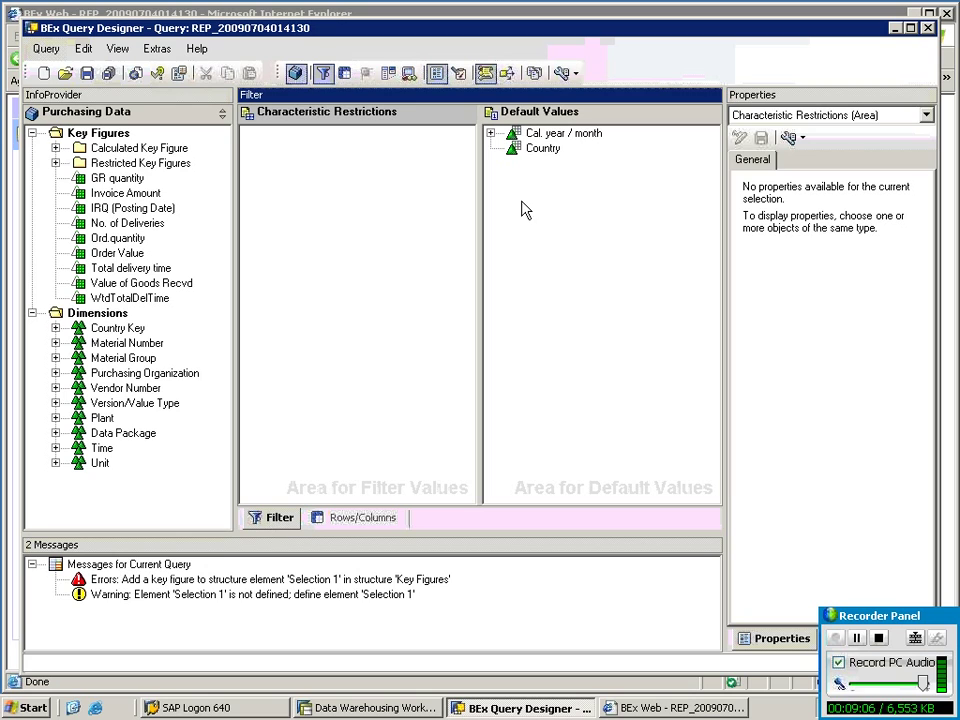
right_click(535, 136)
left_click(557, 270)
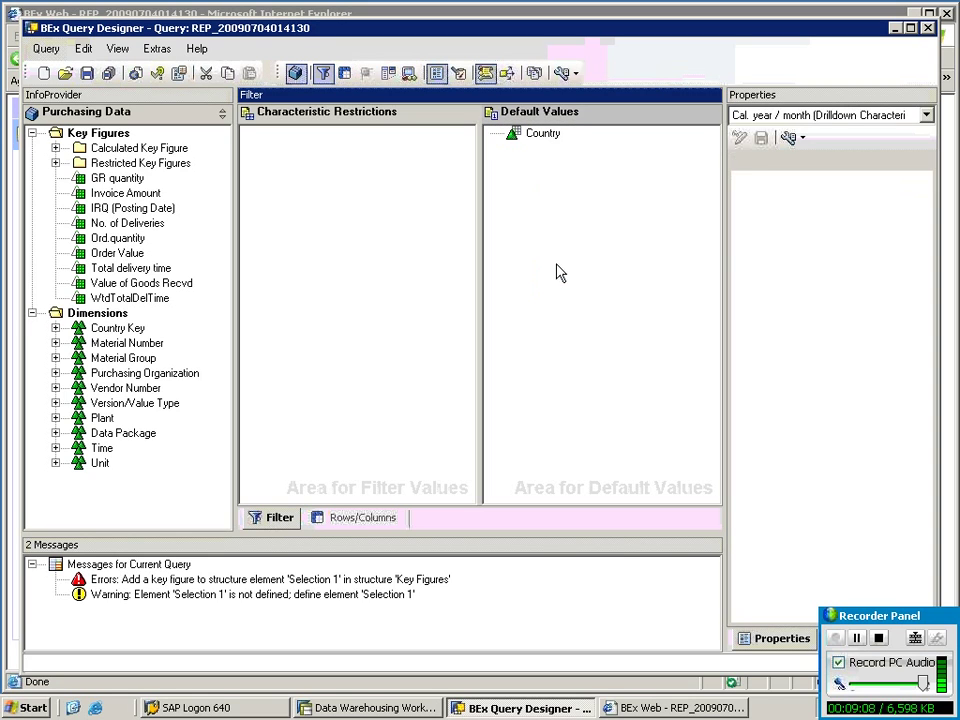
left_click(343, 518)
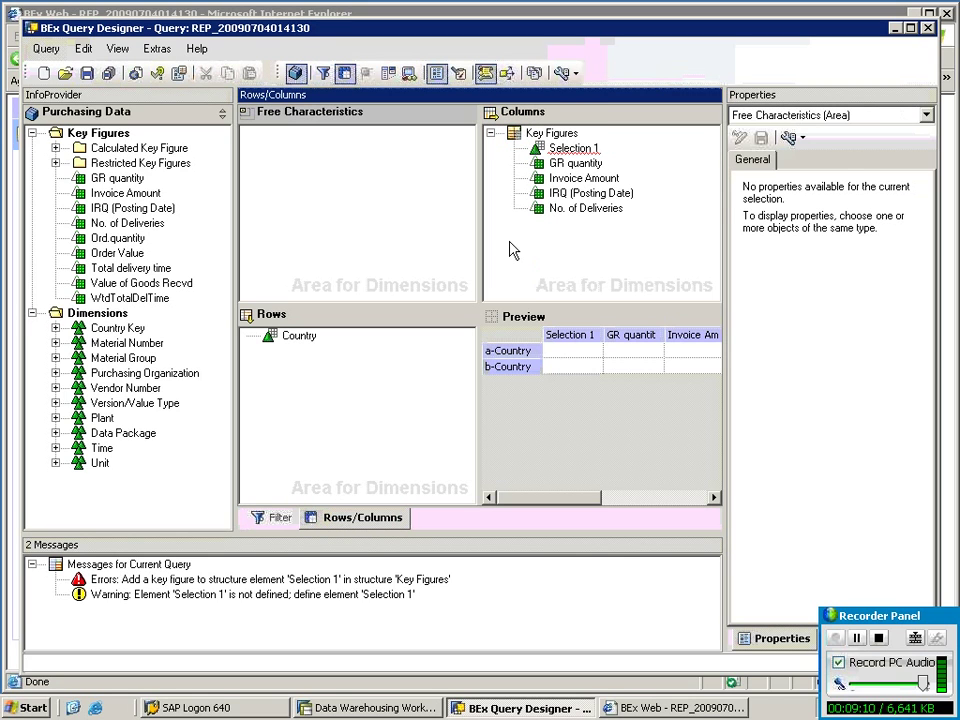
left_click(578, 149)
double_click(555, 148)
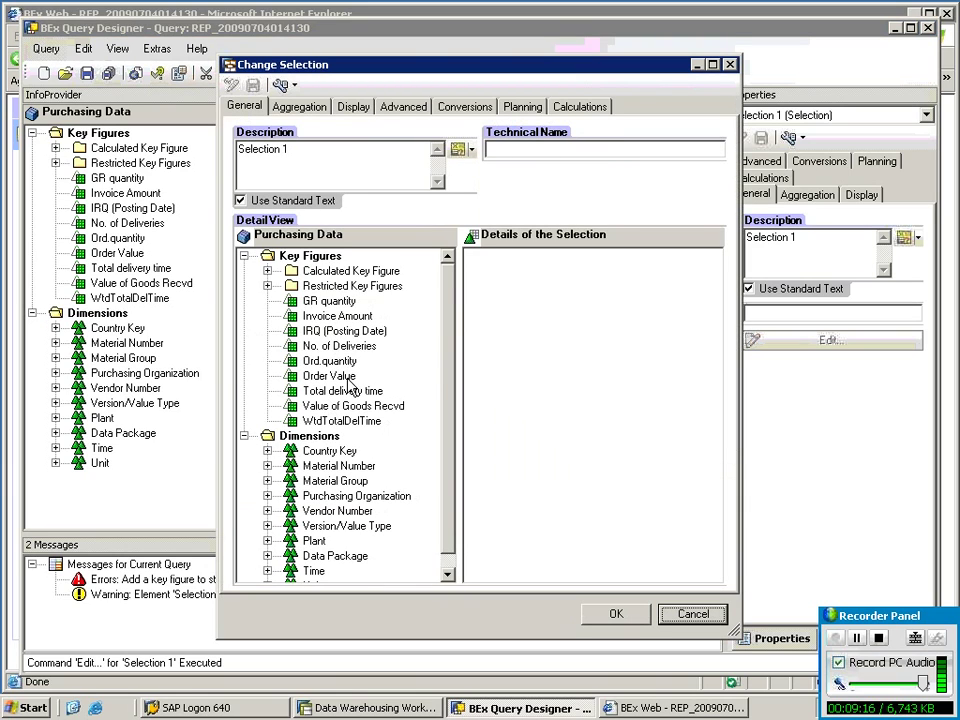
Put the Order Value key figure into Selection 1's details.
left_click(345, 376)
left_click_drag(530, 382, 528, 380)
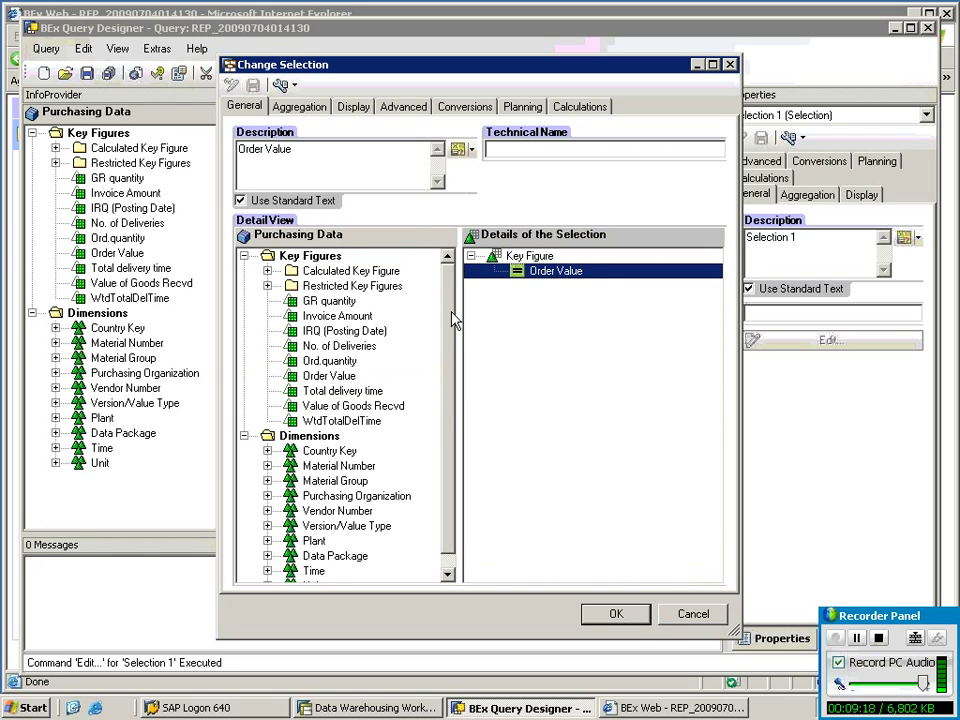
left_click_drag(450, 312, 444, 419)
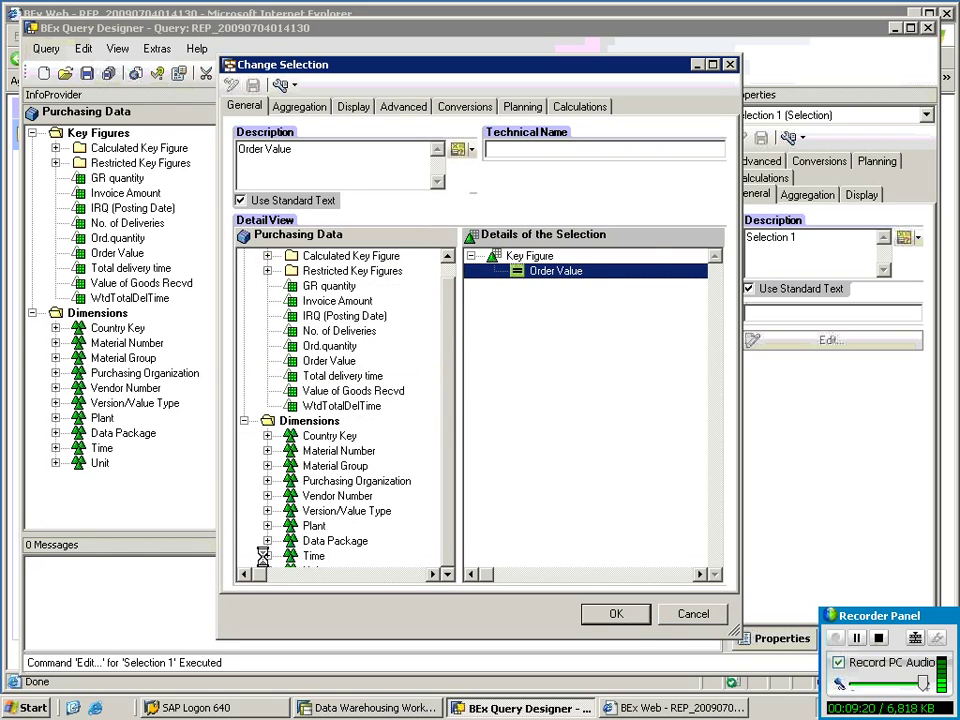
Restrict Selection 1 to the Cal. year / month value July 2008.
double_click(302, 555)
double_click(335, 525)
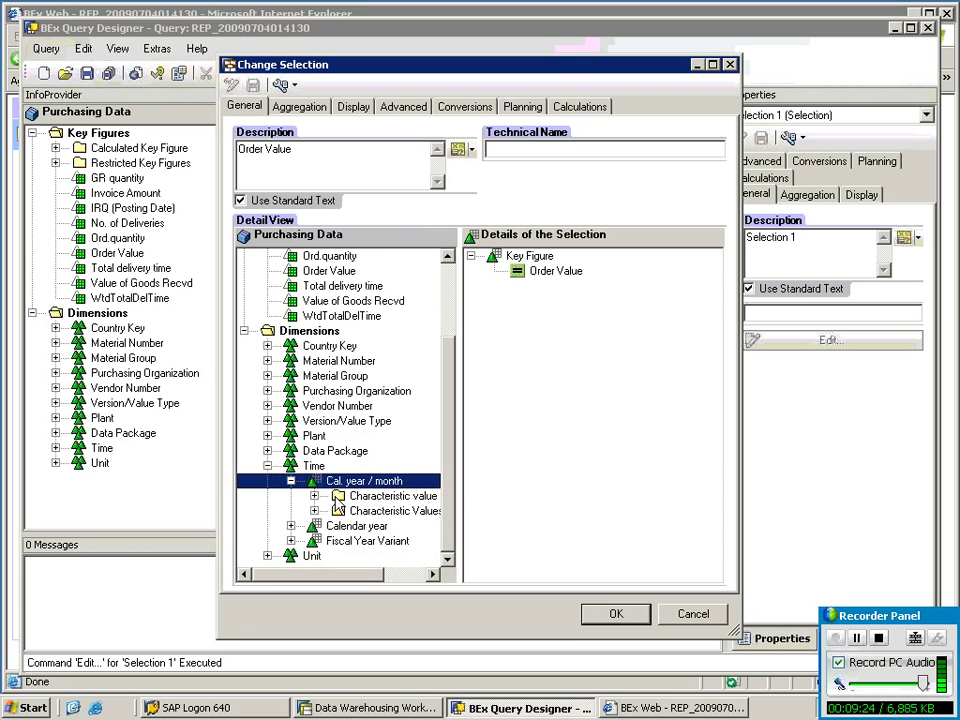
double_click(338, 512)
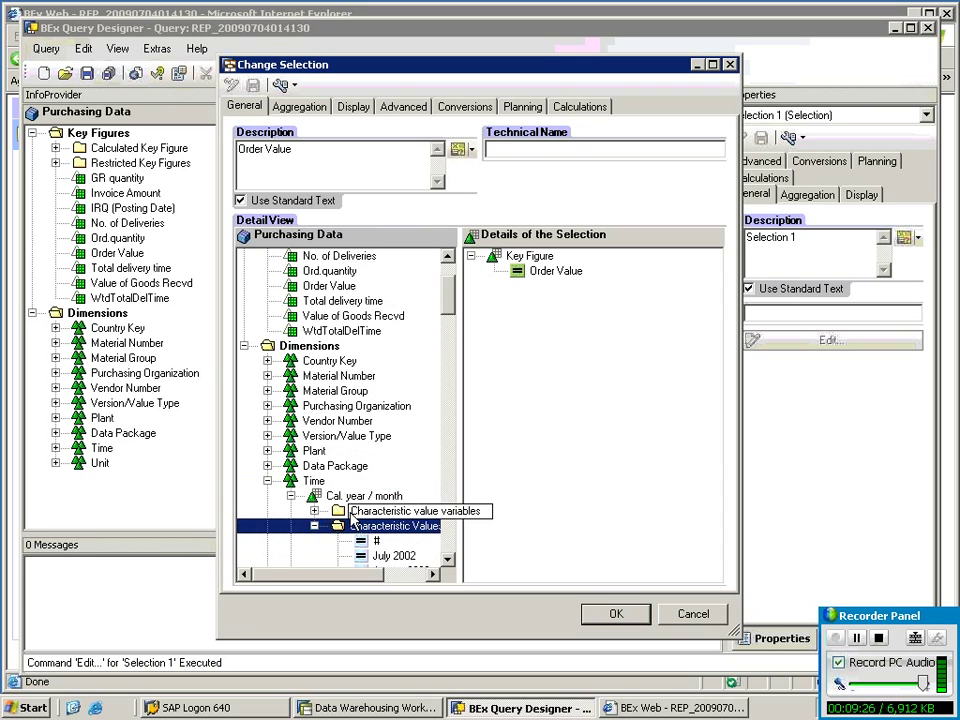
scroll(388, 547, "down", 6)
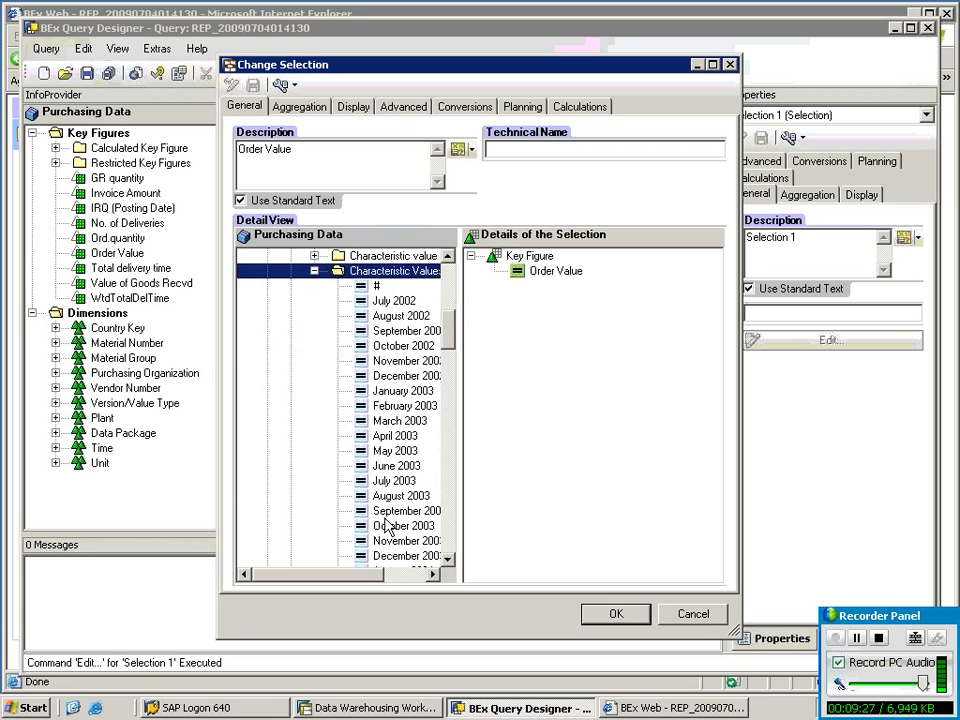
scroll(388, 527, "down", 9)
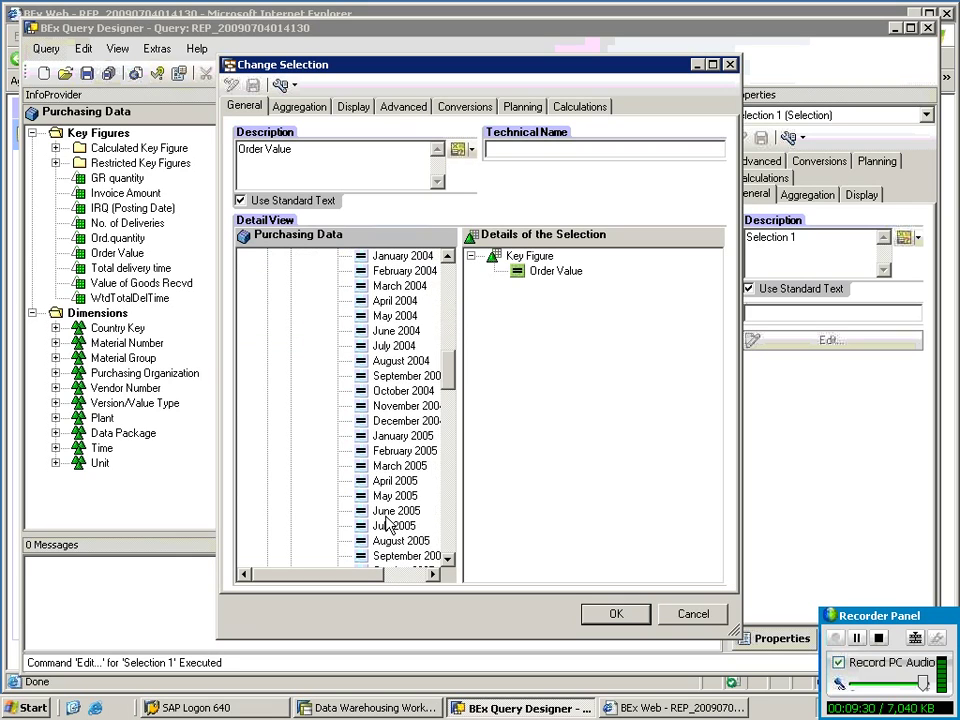
scroll(388, 527, "down", 4)
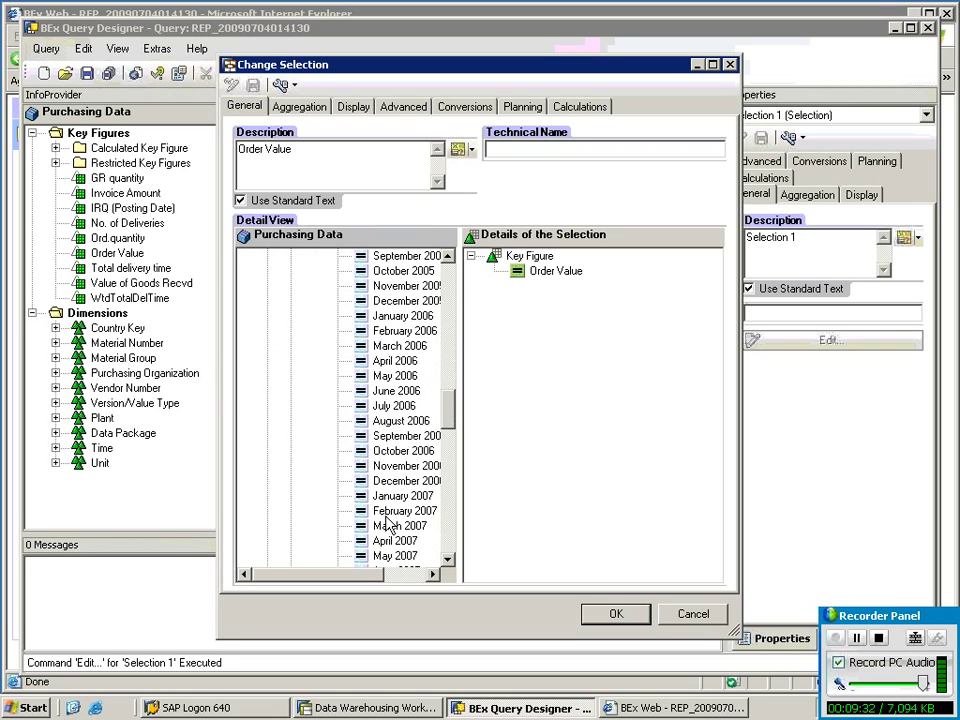
scroll(395, 522, "down", 2)
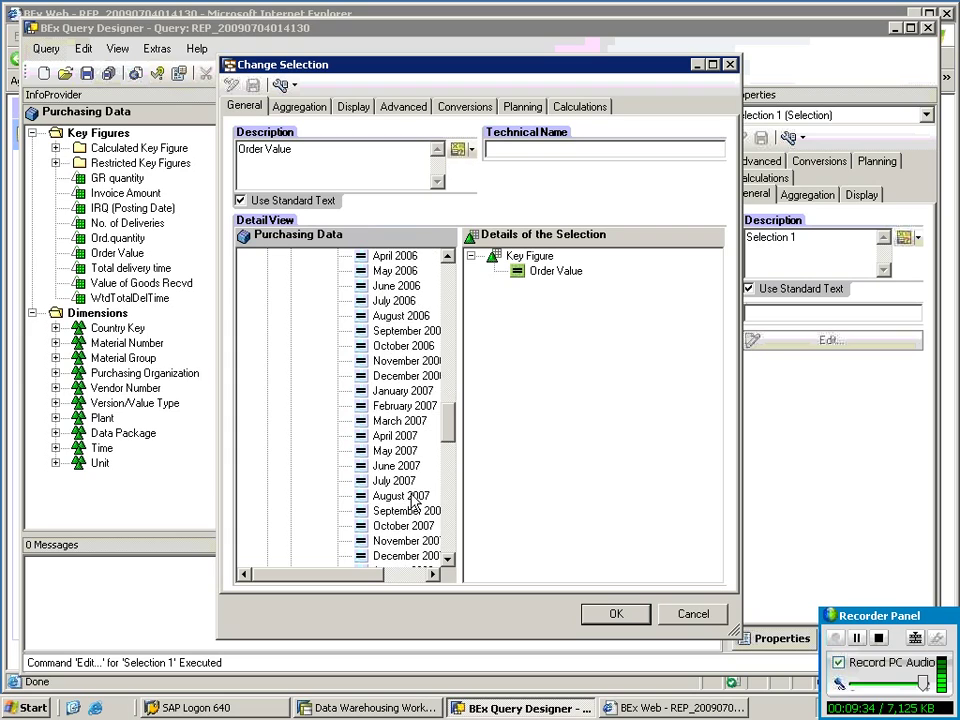
scroll(405, 525, "down", 4)
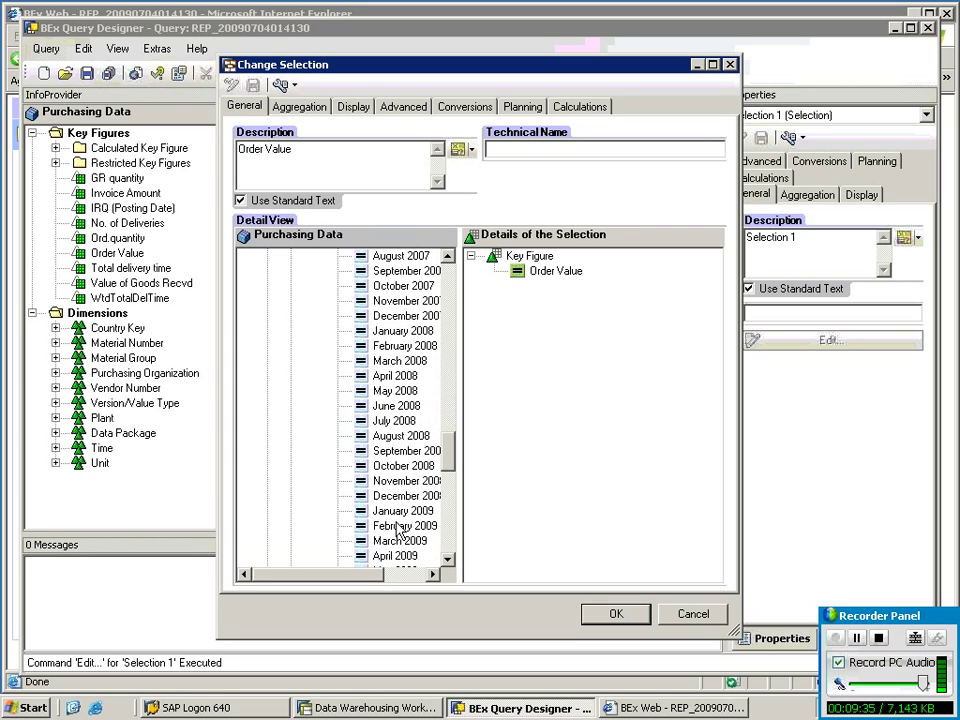
left_click(394, 421)
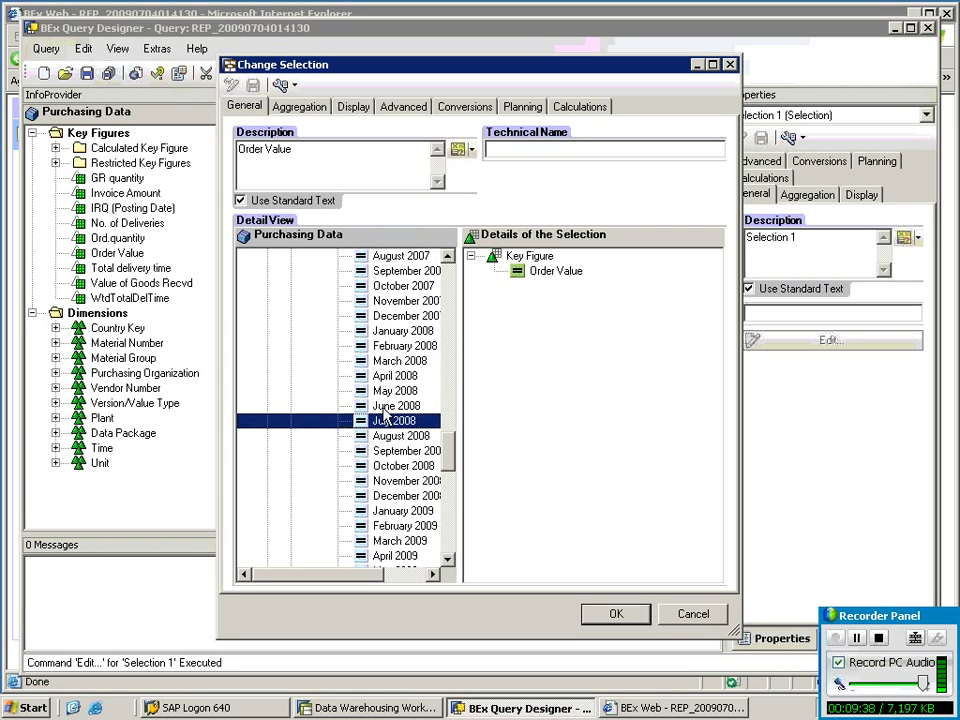
left_click_drag(400, 423, 561, 388)
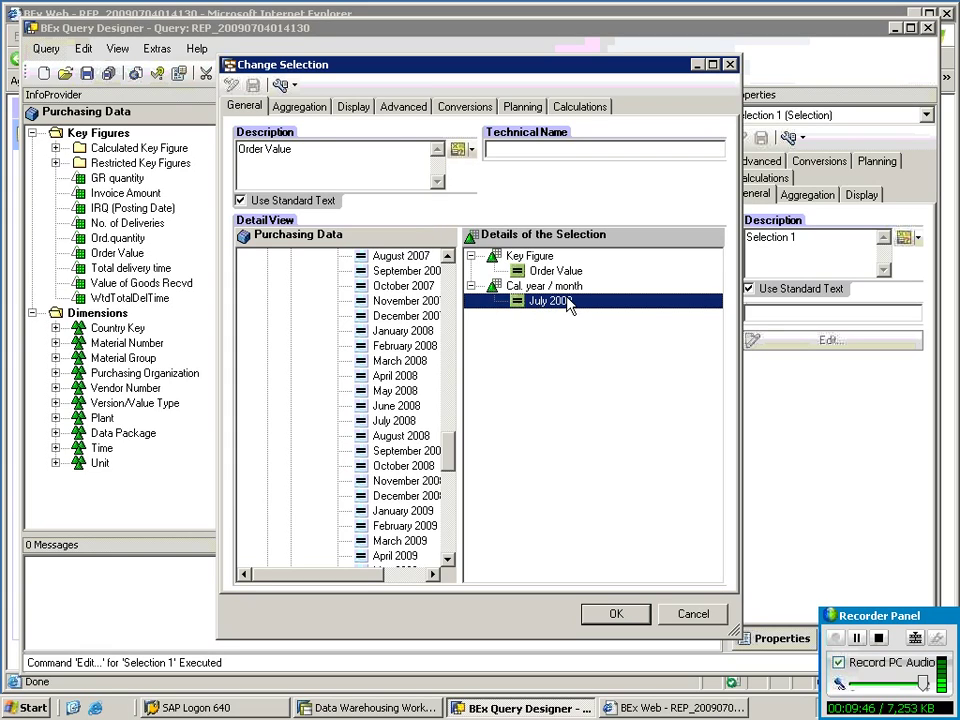
Prefix Selection 1's description with july_2008, giving 'july_2008Order Value'.
left_click(298, 149)
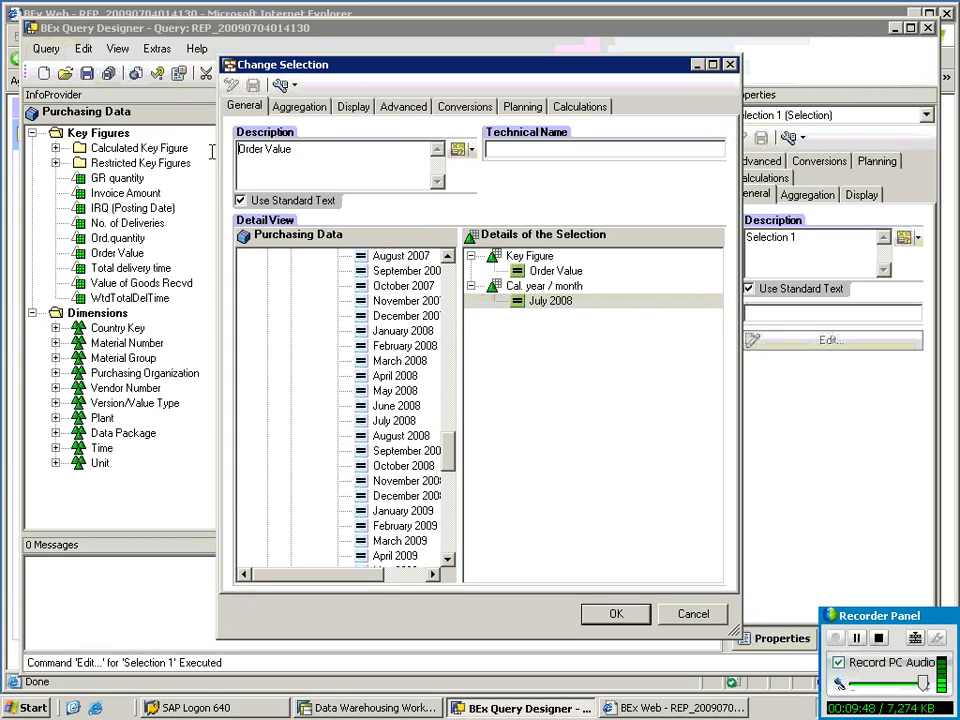
type("july_")
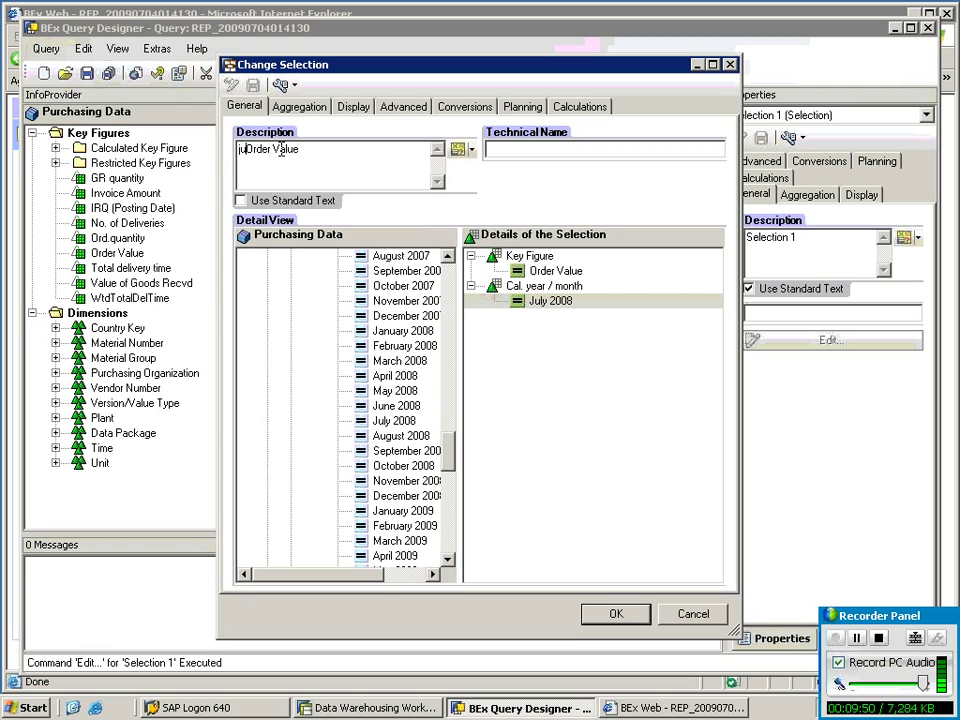
type("2008")
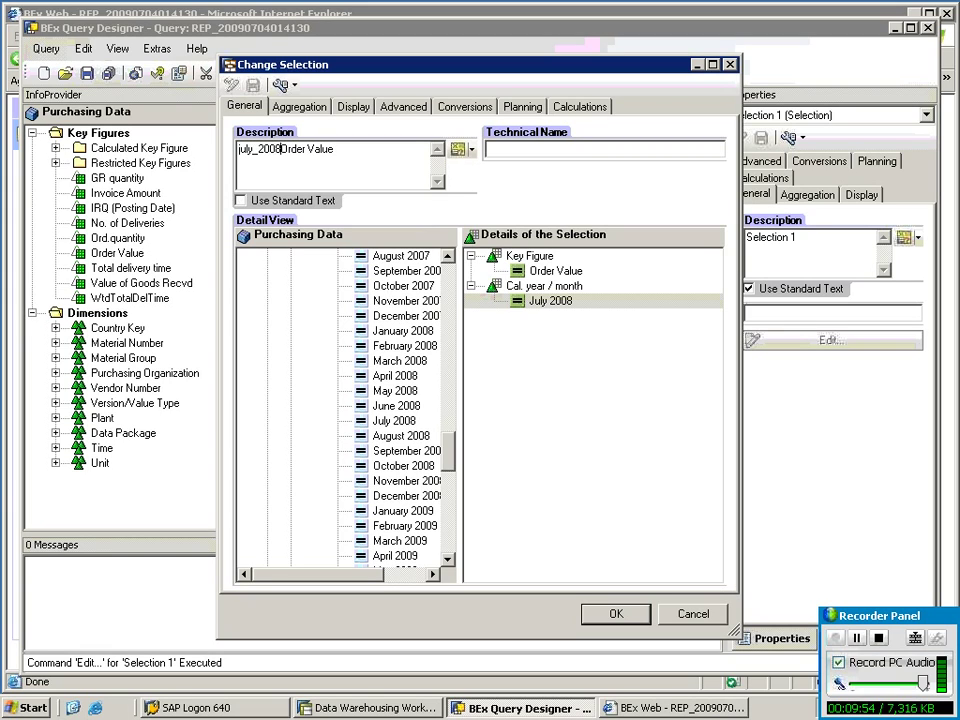
left_click(553, 304)
left_click_drag(553, 304, 540, 292)
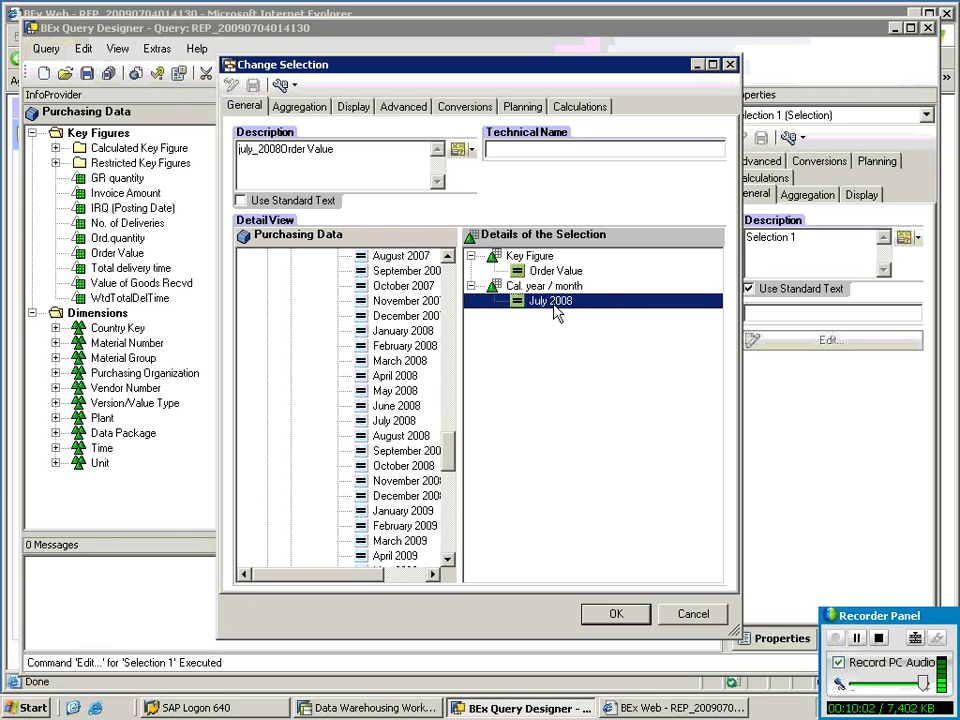
left_click_drag(280, 149, 240, 148)
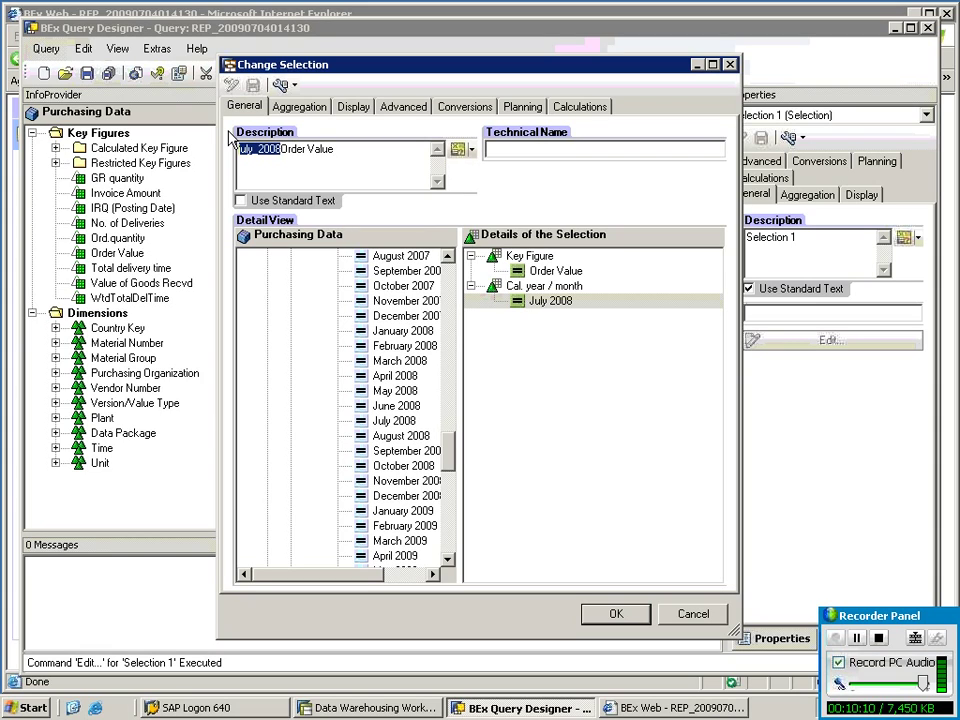
left_click(540, 302)
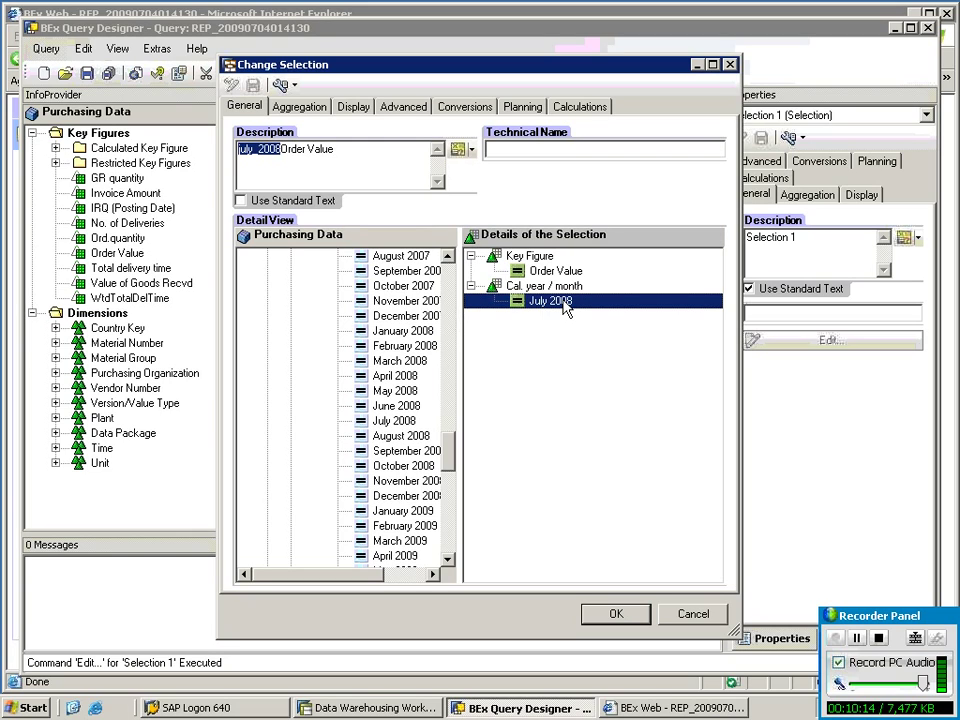
left_click(562, 286)
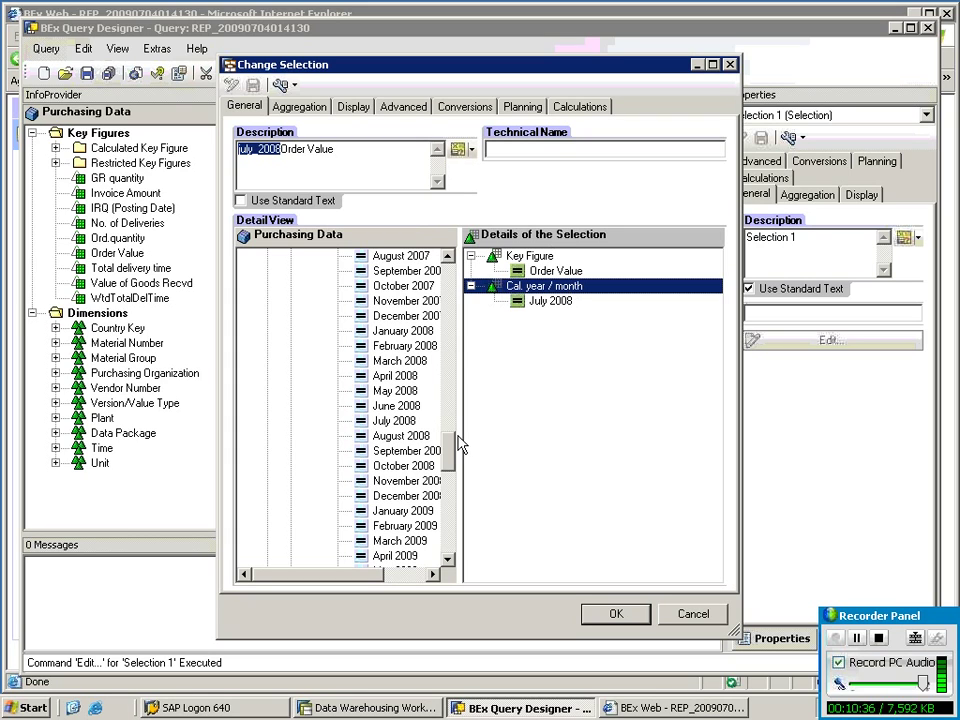
Replace the fixed July 2008 restriction with the CALYEAR/MONTH variable.
left_click_drag(452, 445, 450, 300)
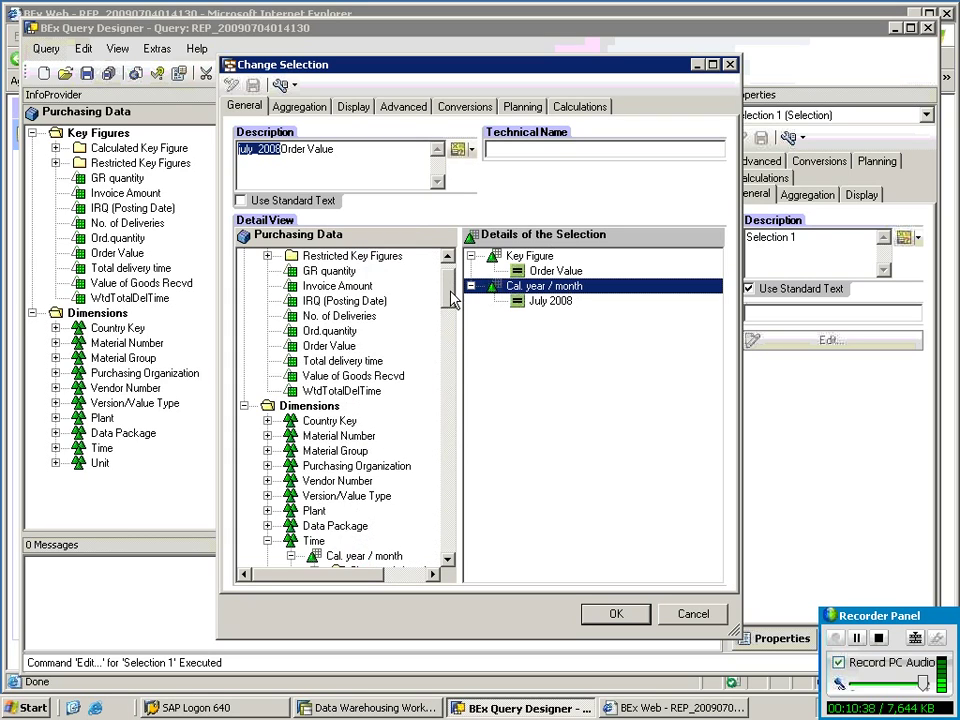
scroll(450, 300, "down", 3)
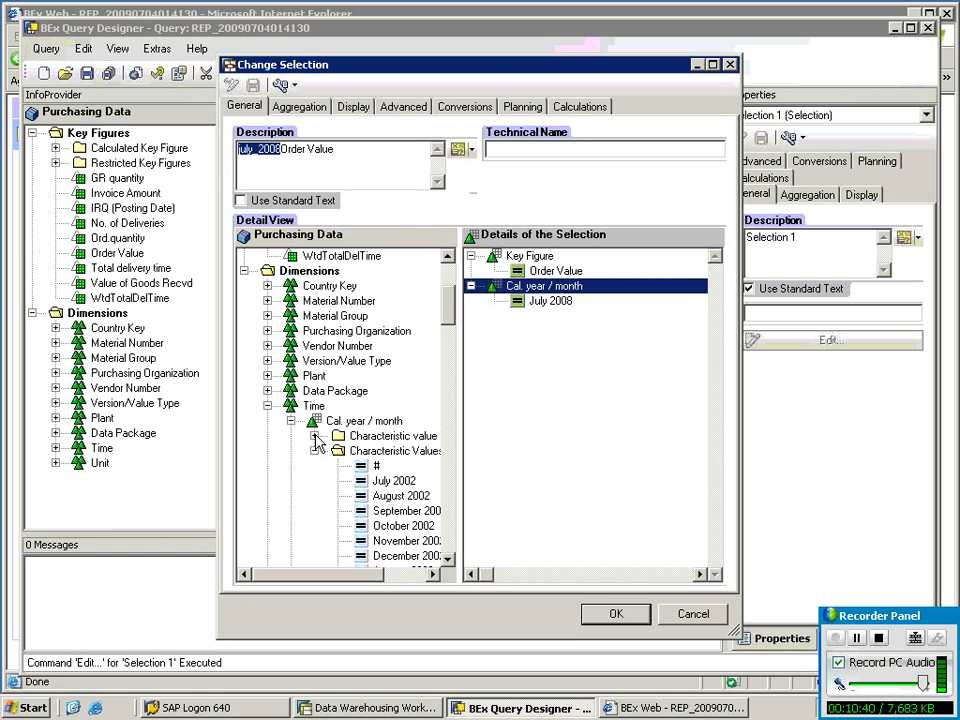
left_click(314, 437)
left_click_drag(527, 422, 520, 300)
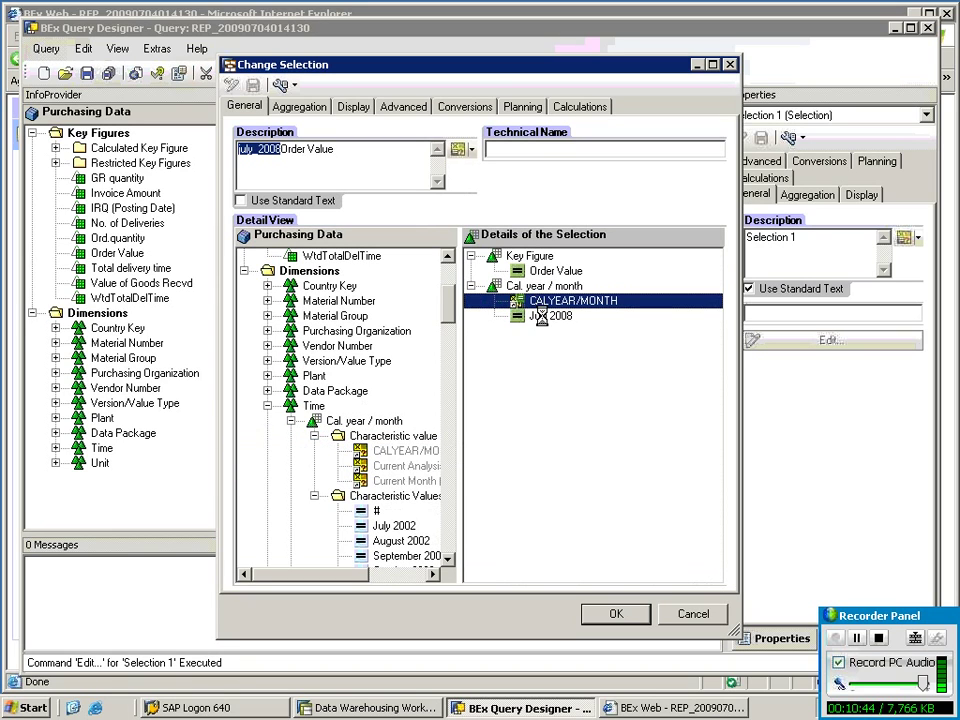
right_click(540, 316)
left_click(568, 407)
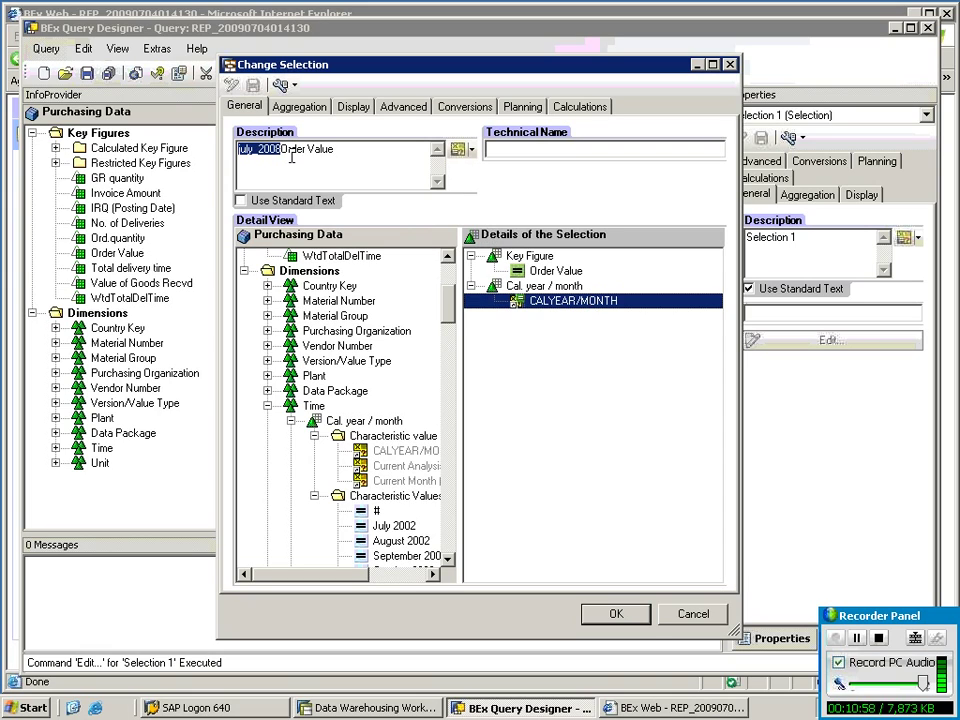
Re-add the CALYEAR/MONTH restriction and delete 'july_2008' so the description reads 'Order Value'.
left_click_drag(282, 150, 223, 147)
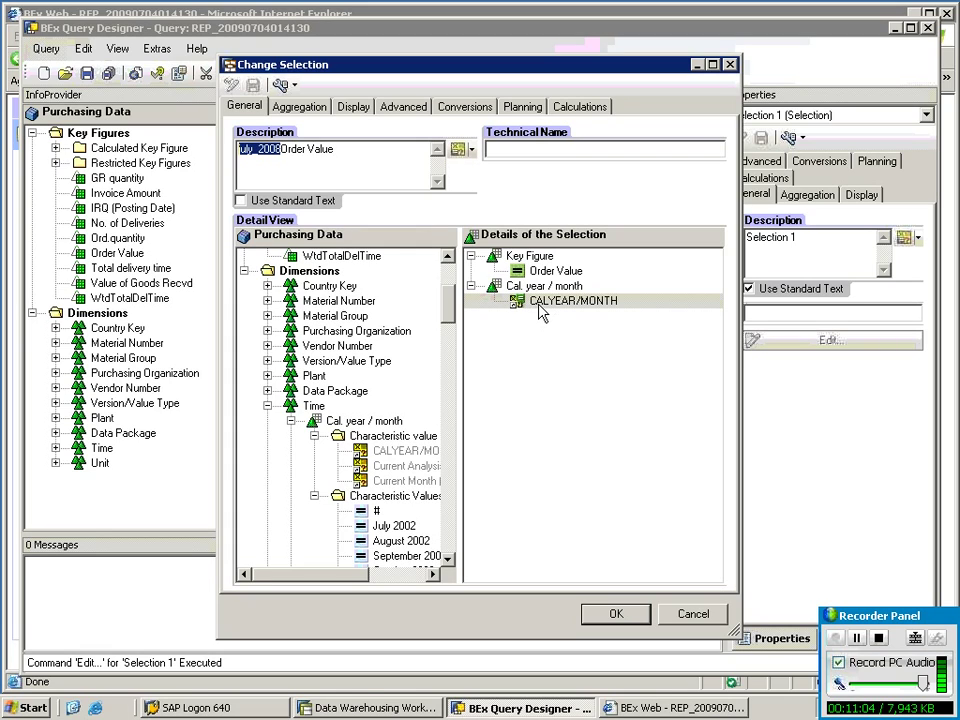
left_click(283, 148)
left_click_drag(283, 148, 206, 146)
left_click(553, 302)
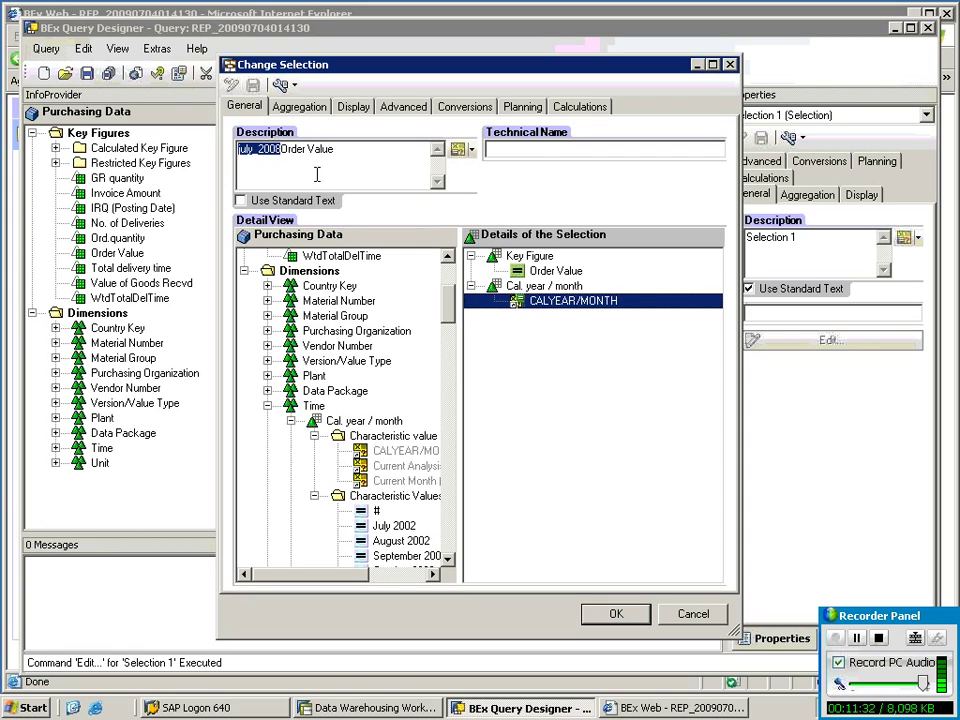
key("Delete")
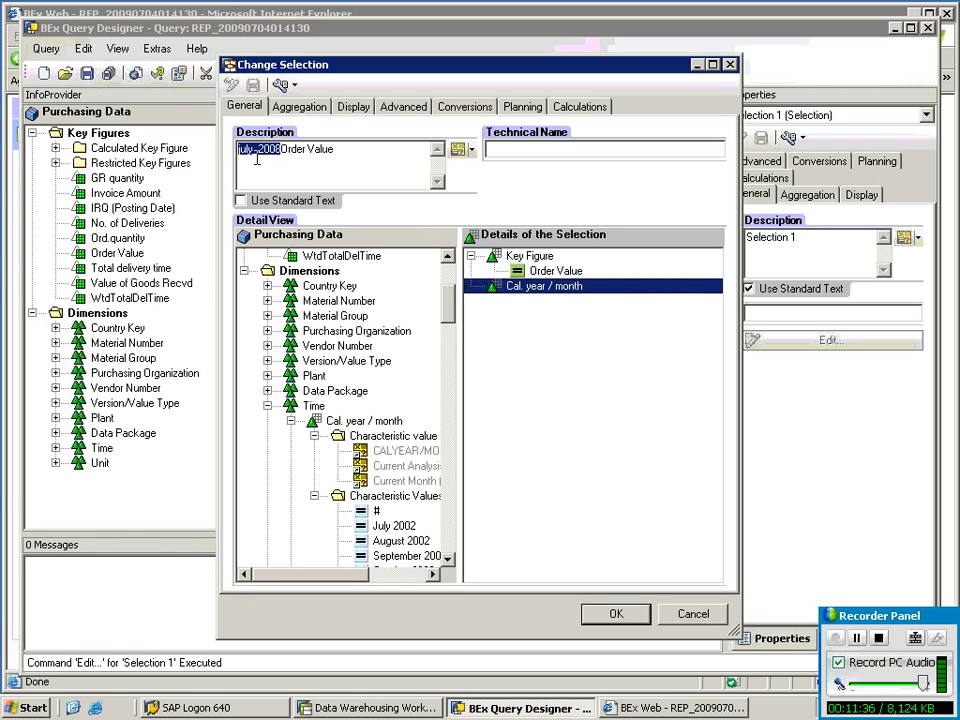
left_click_drag(400, 458, 527, 298)
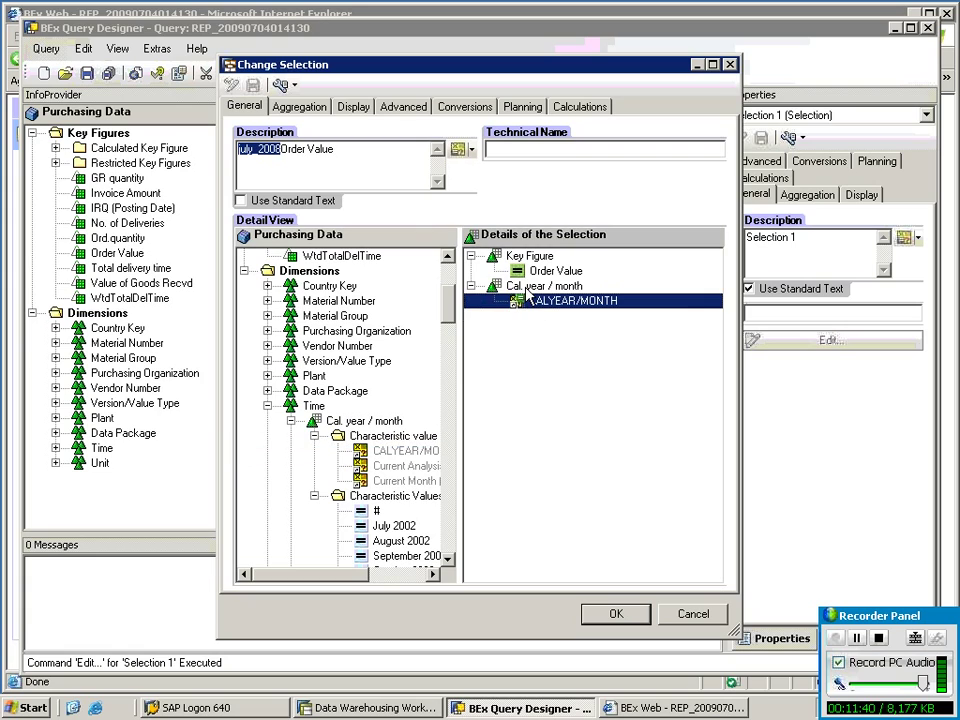
left_click(279, 150)
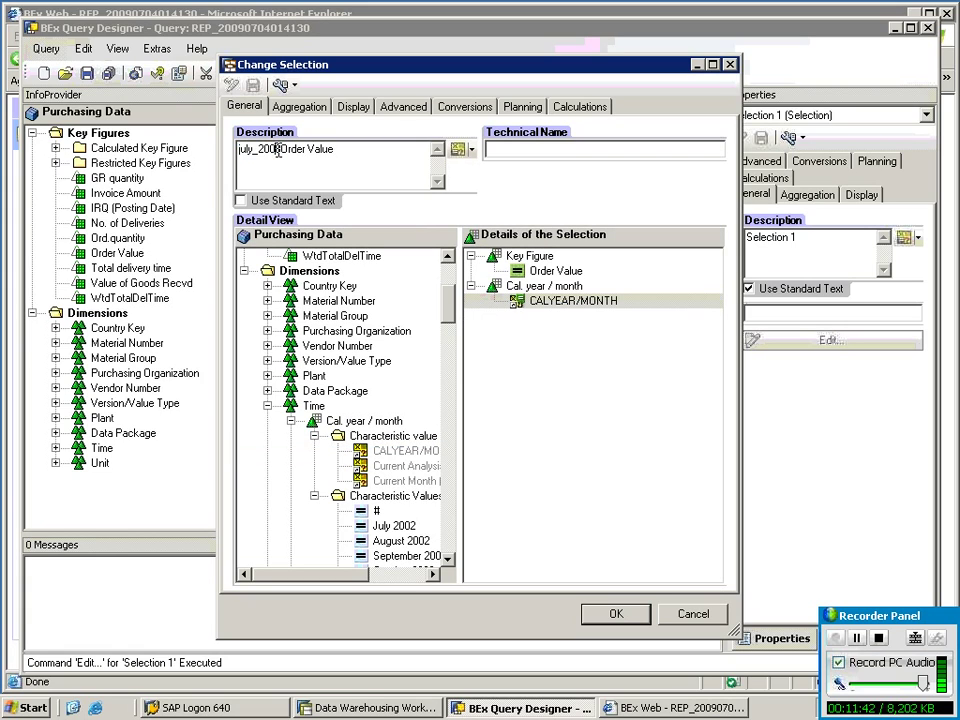
left_click_drag(279, 150, 237, 151)
key("Delete")
Create description text variable Text_var (TEXT_VAR.) processed by Replacement Path.
left_click(473, 150)
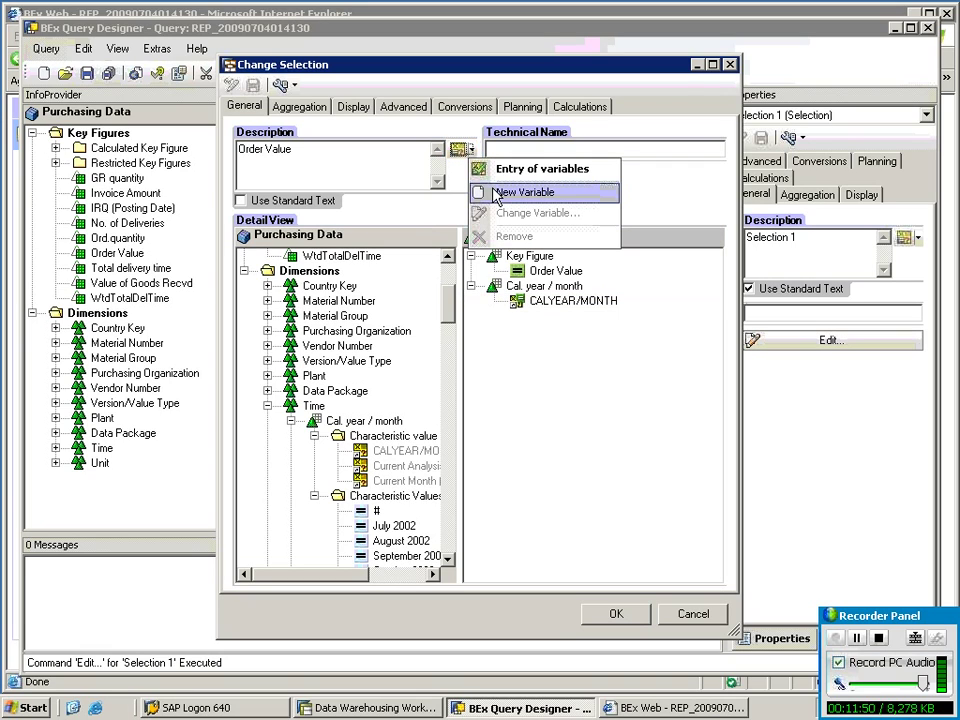
left_click(497, 194)
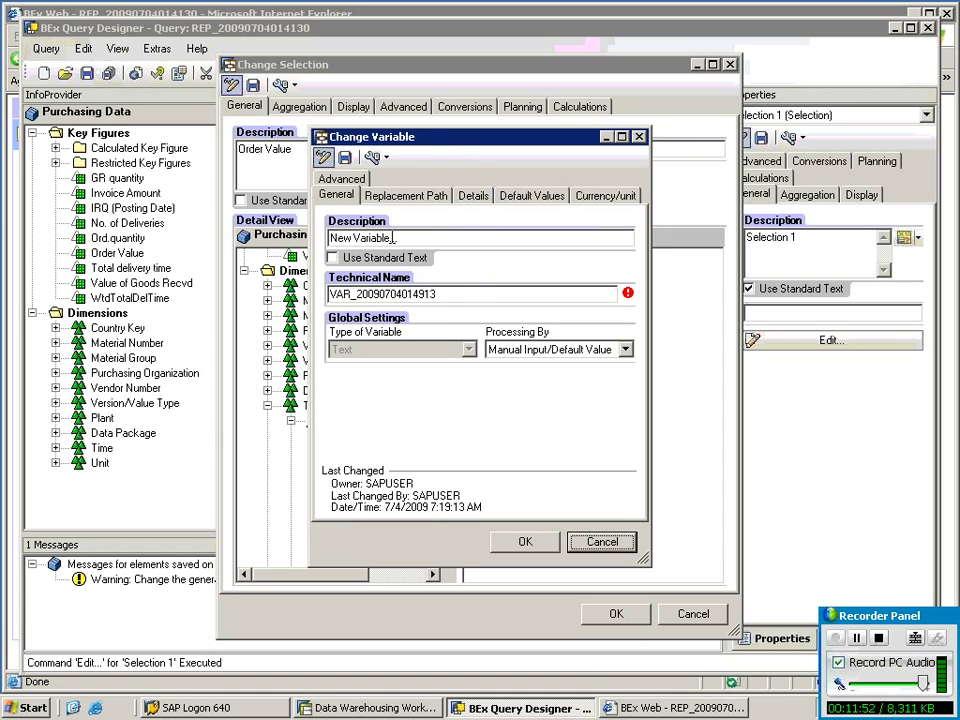
left_click_drag(394, 238, 330, 238)
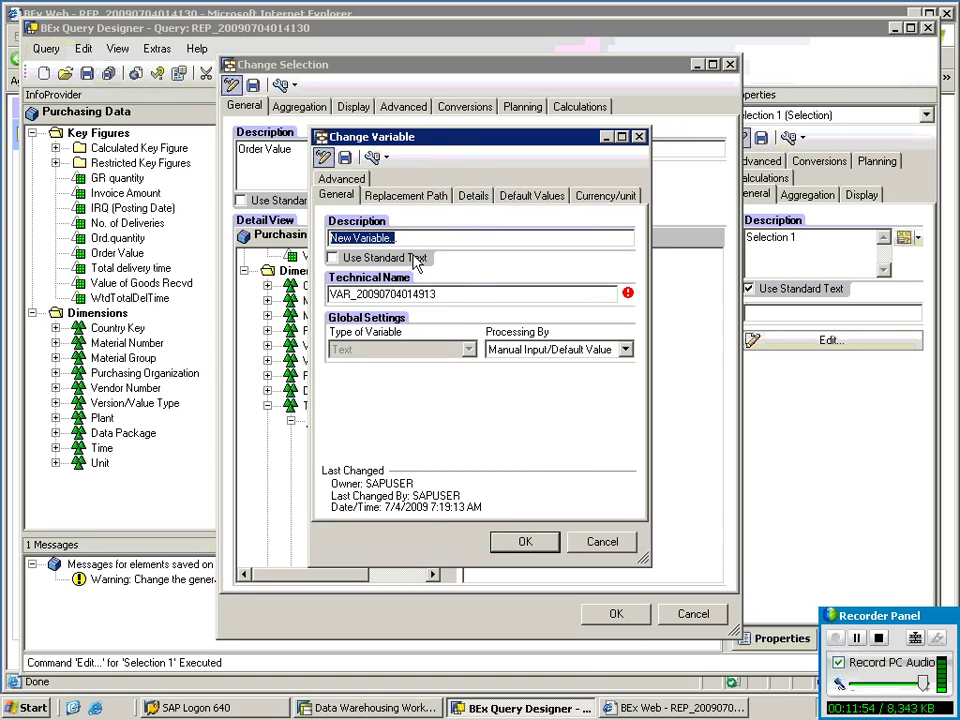
type("Text")
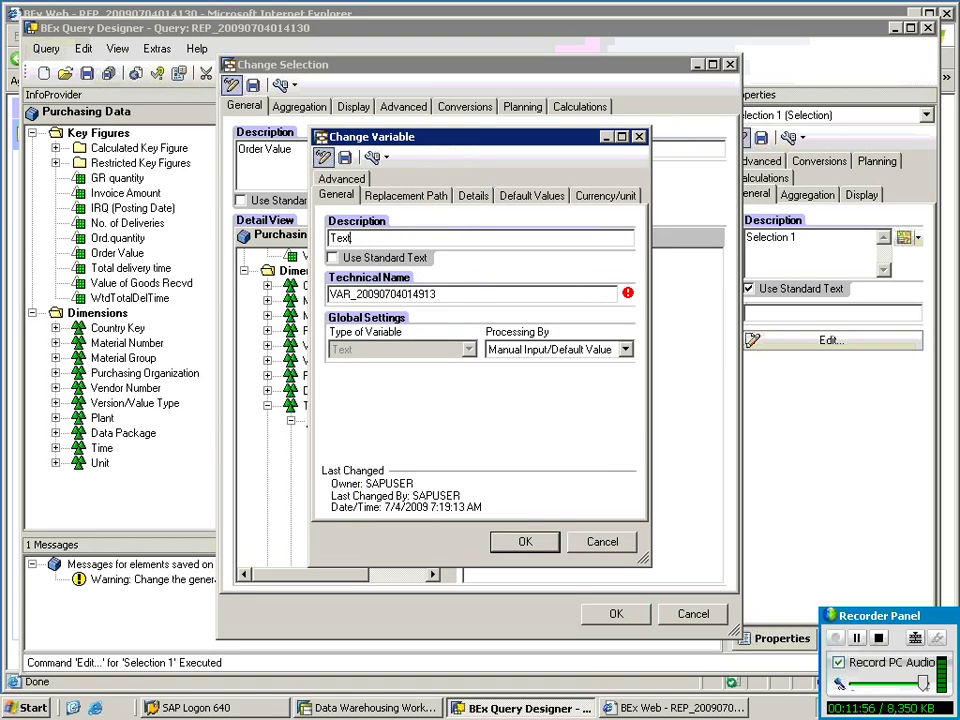
type("_var")
left_click_drag(386, 237, 311, 253)
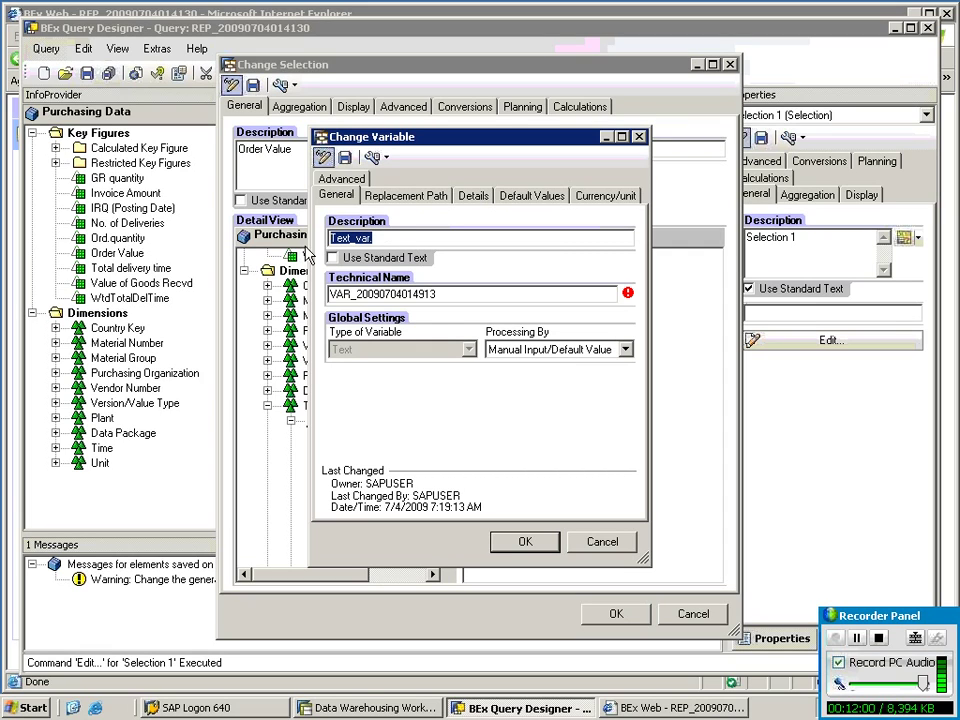
key("Tab")
key("Tab")
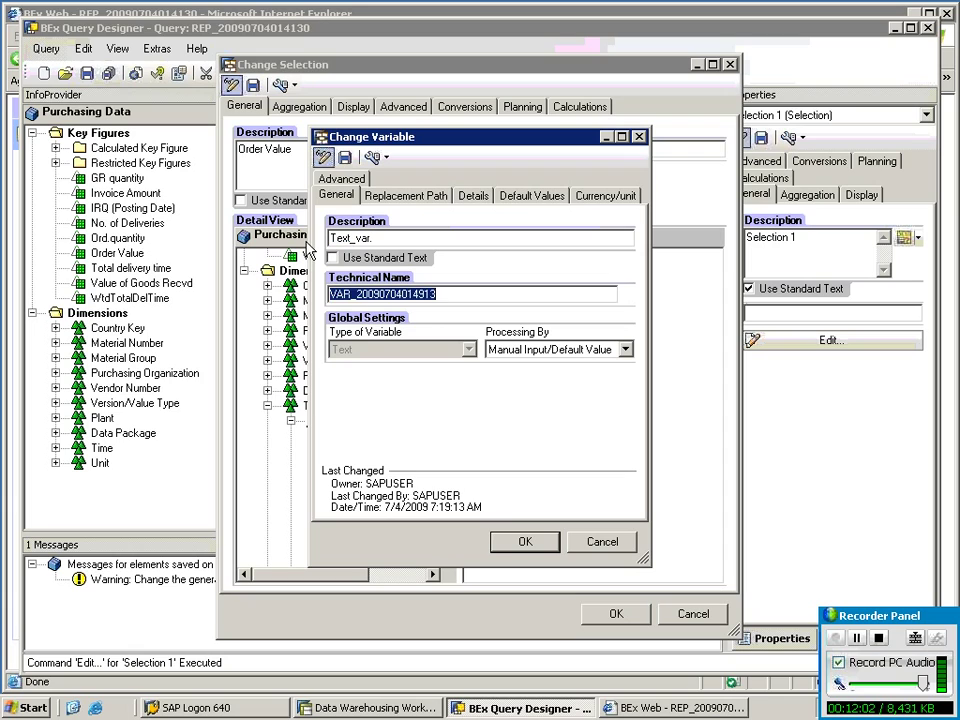
type("TEXT_VAR.")
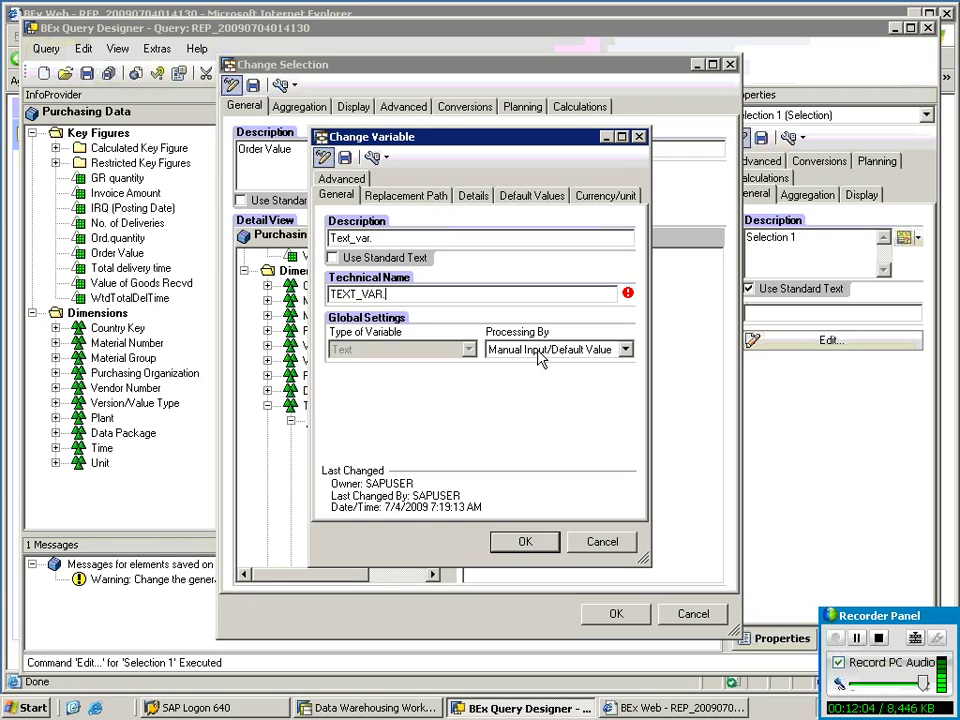
left_click(533, 350)
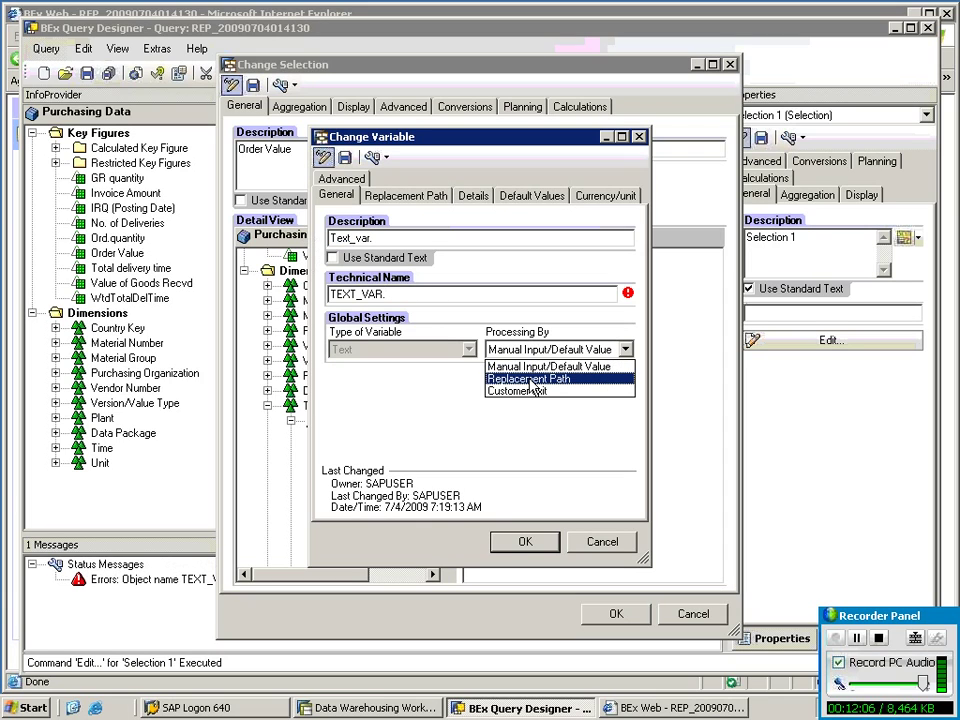
left_click(531, 380)
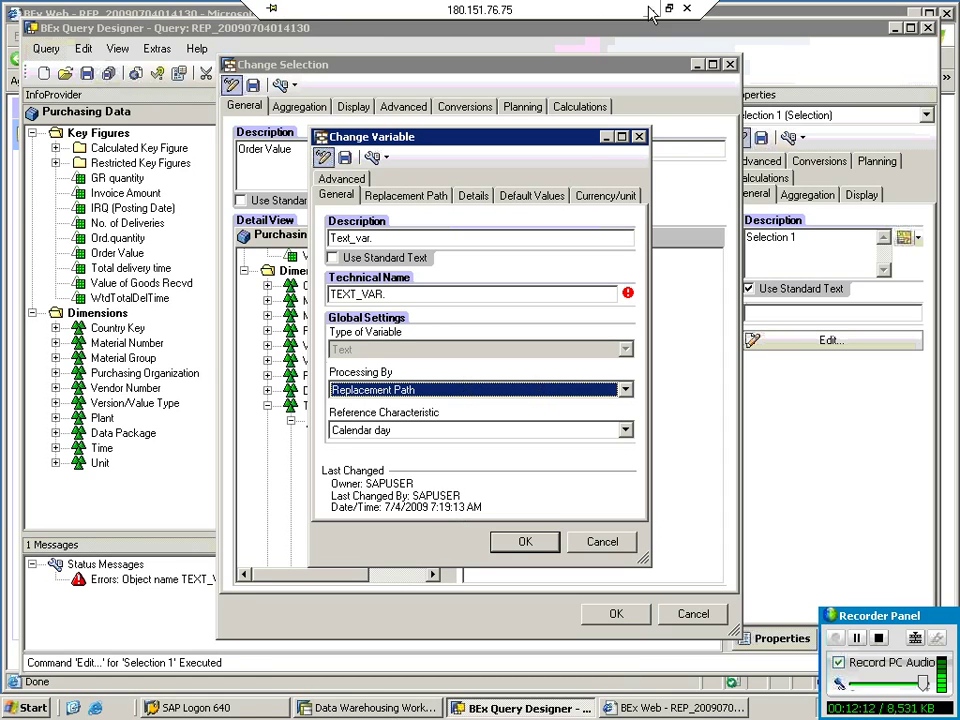
left_click(650, 12)
Note 'when replacement path is used with text var--the var values r replaced by char values'.
type("when re")
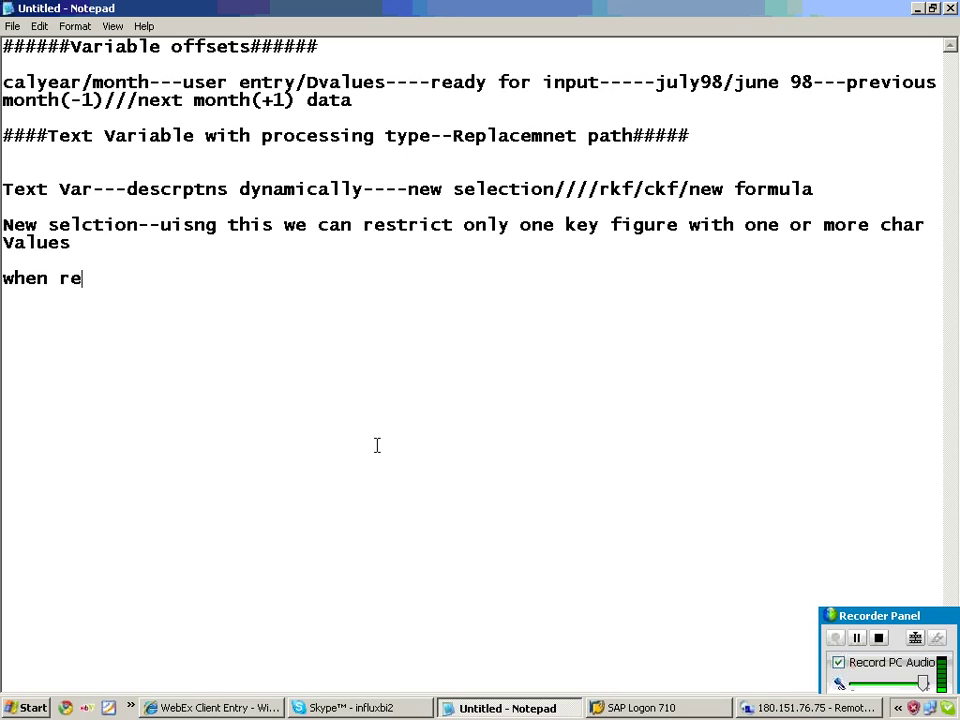
type("placement path is used with ")
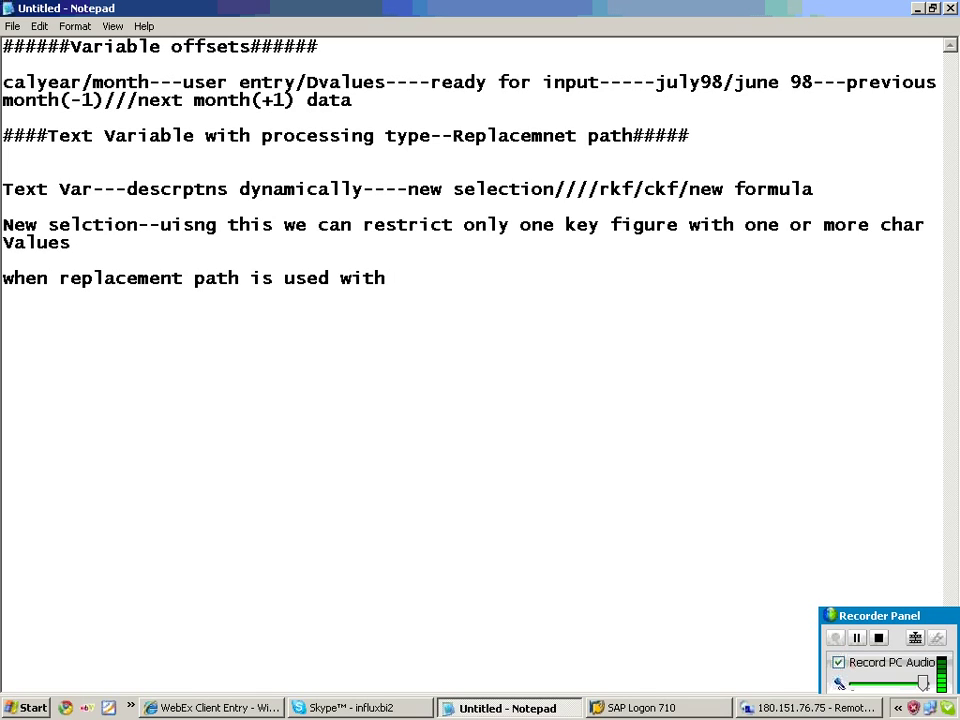
type("text var--the var values r ")
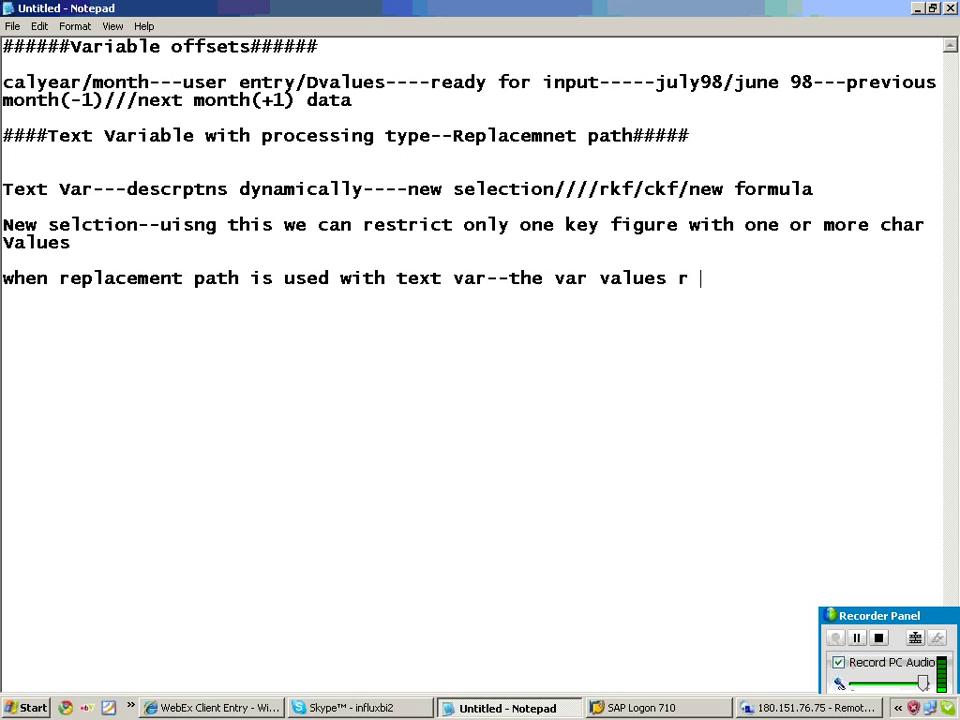
type("replaced by char values")
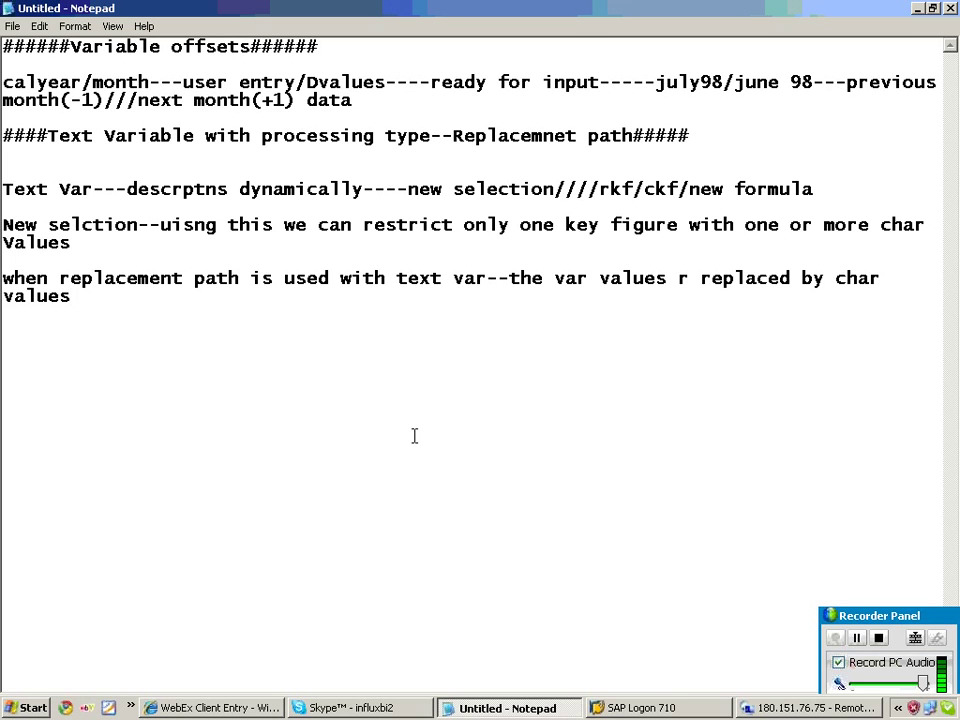
Base the text variable on Cal. year / month and remove the trailing period from TEXT_VAR.
left_click(790, 707)
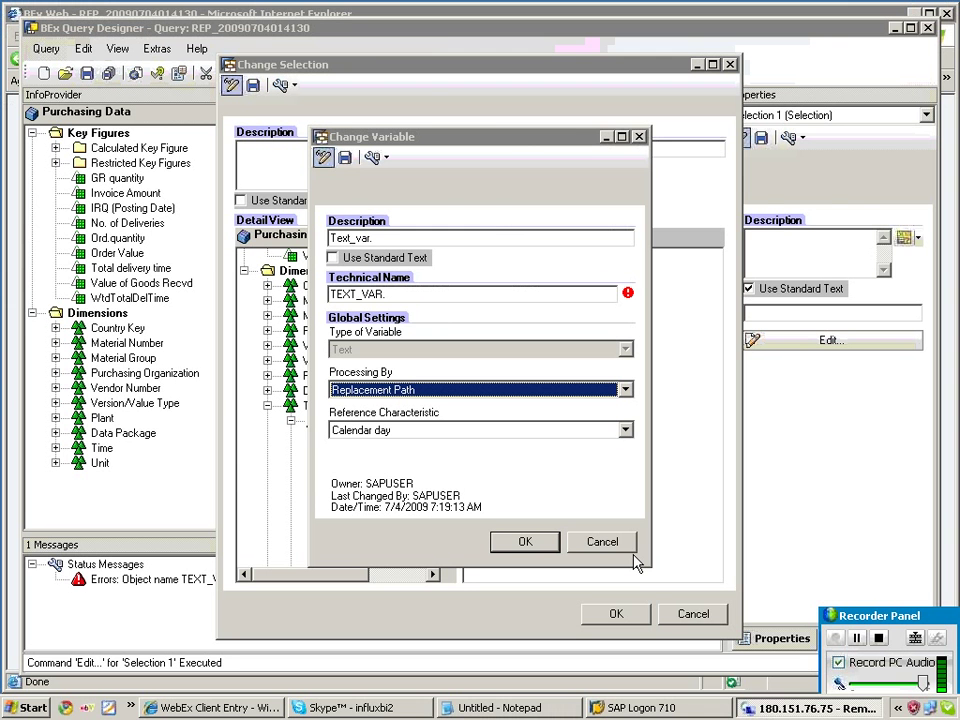
left_click_drag(390, 138, 173, 134)
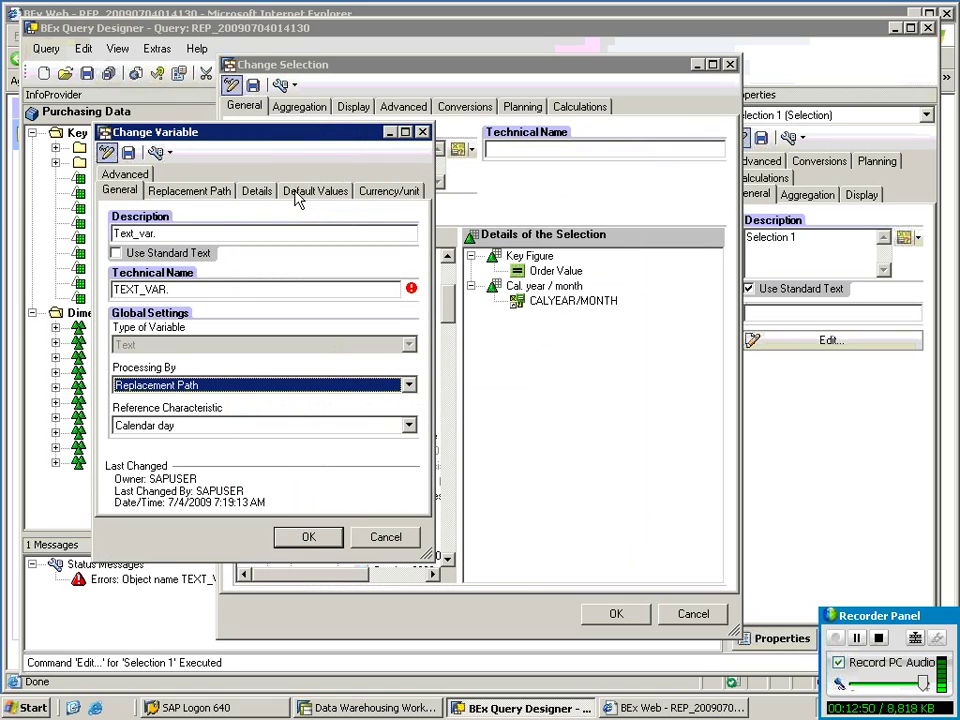
left_click(186, 426)
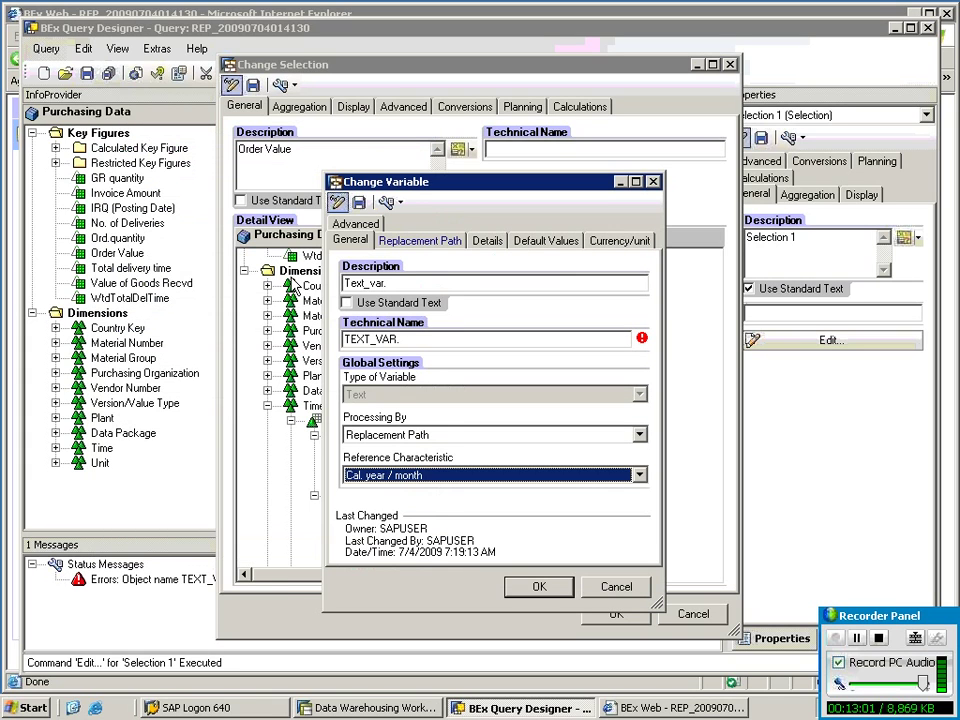
left_click(405, 341)
key("BackSpace")
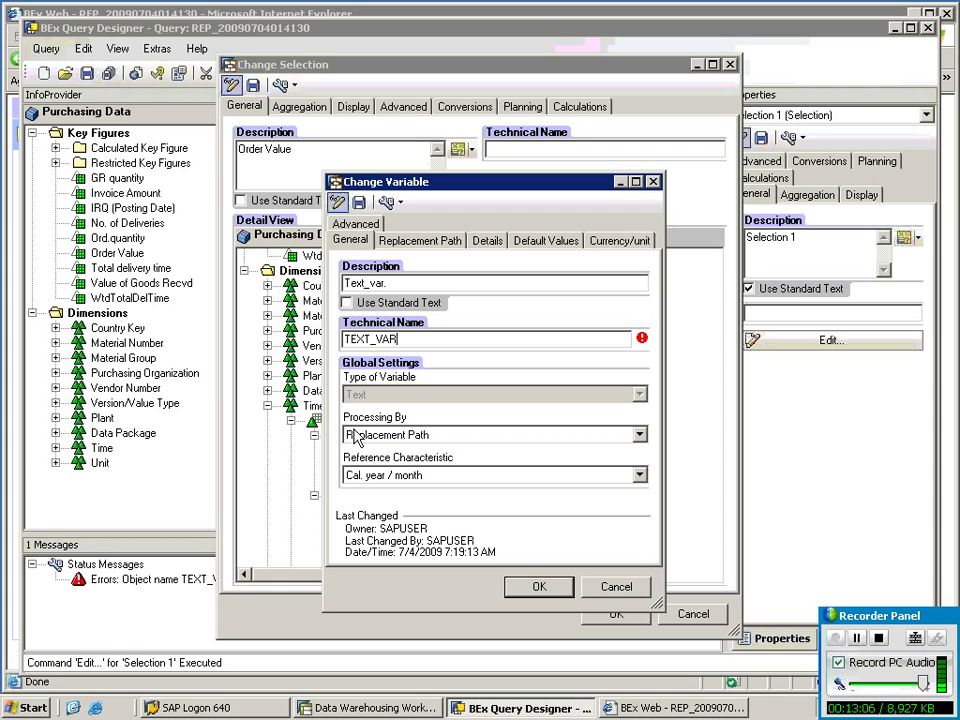
Set the replacement path to InfoObject replaced with Label, and save the variable as Text_var.
left_click(434, 250)
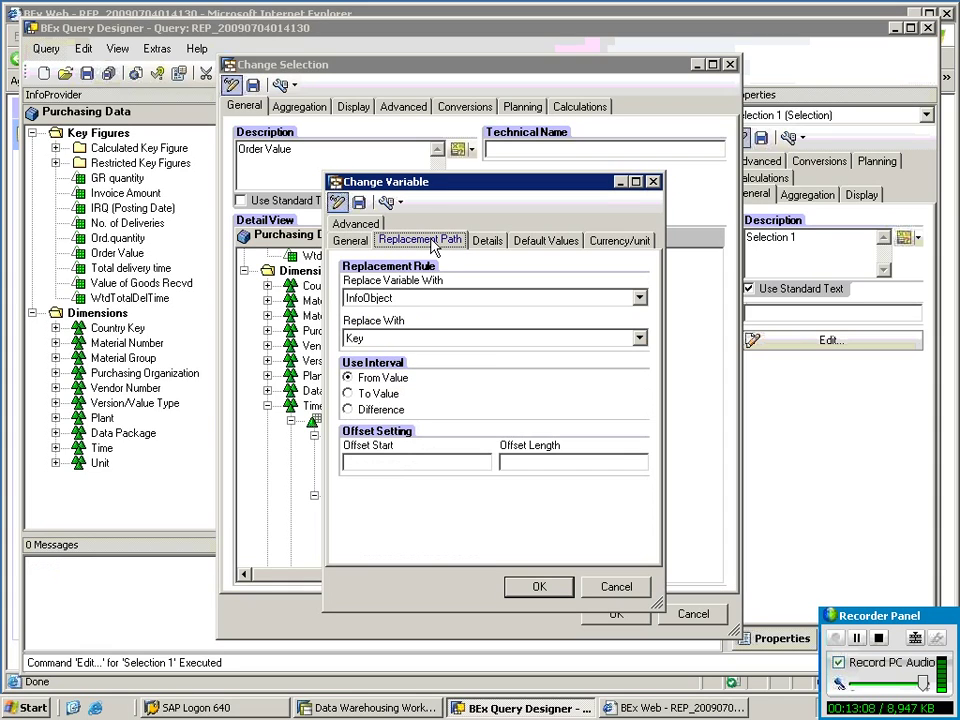
left_click(426, 299)
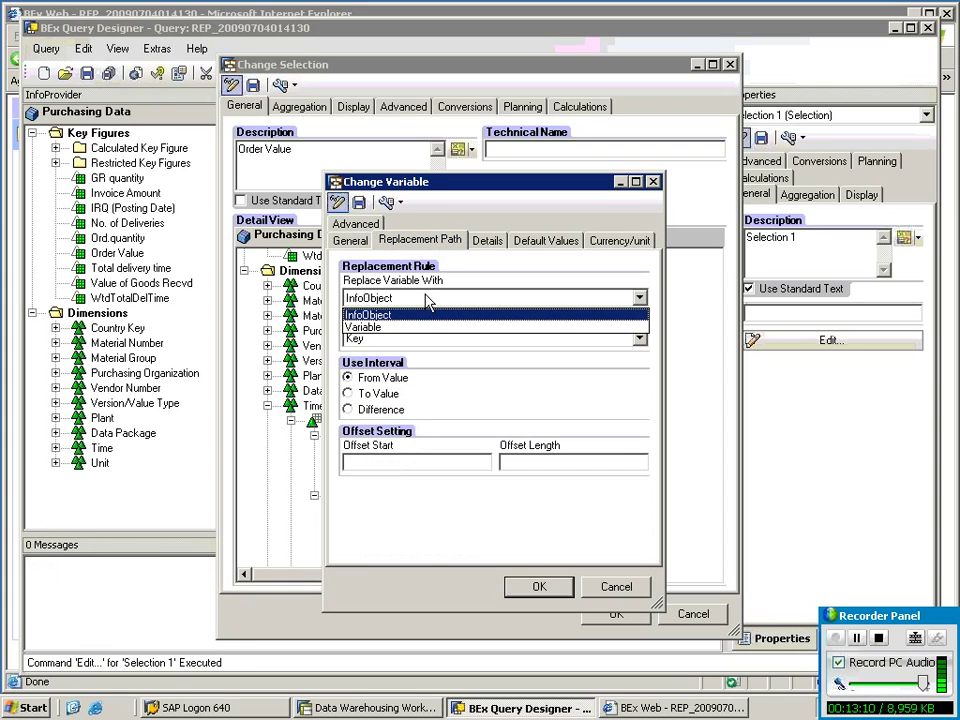
left_click(427, 301)
left_click(435, 341)
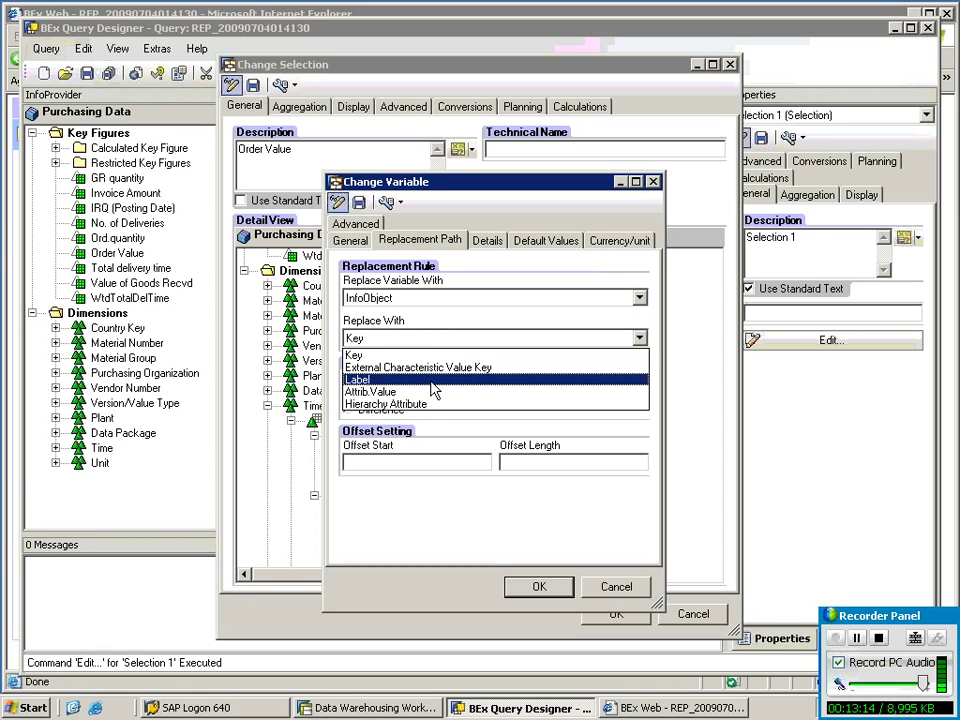
left_click(432, 381)
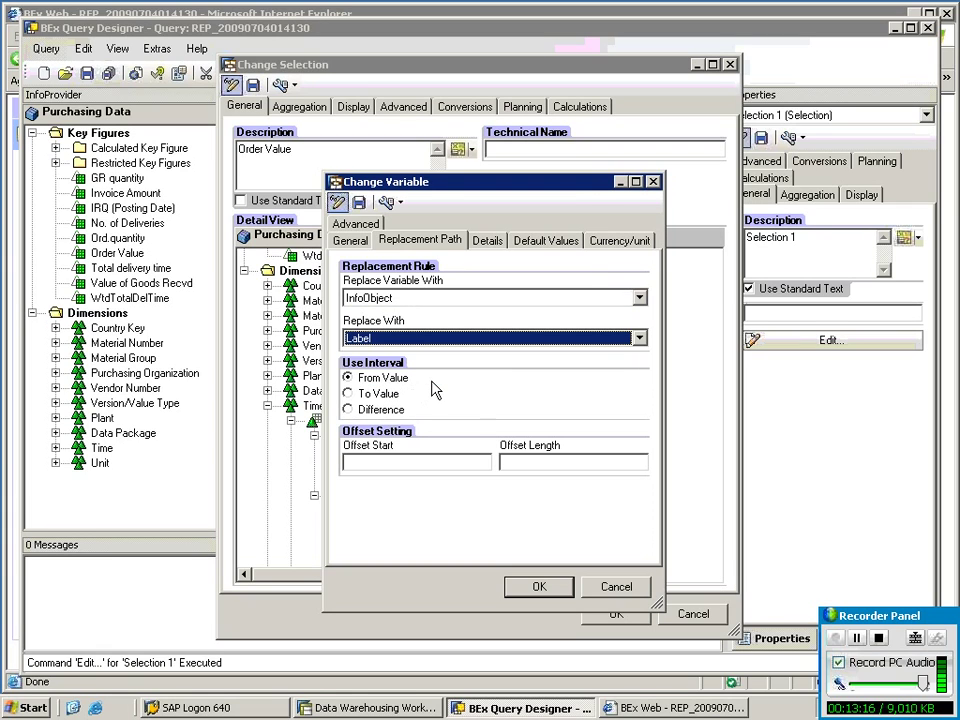
left_click(358, 202)
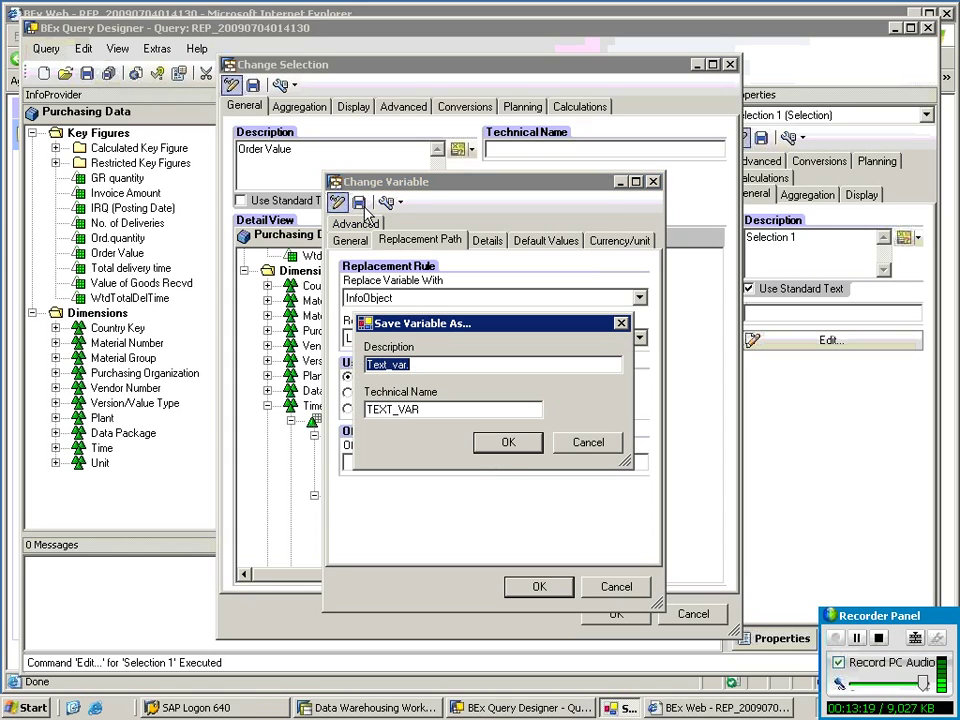
left_click(506, 444)
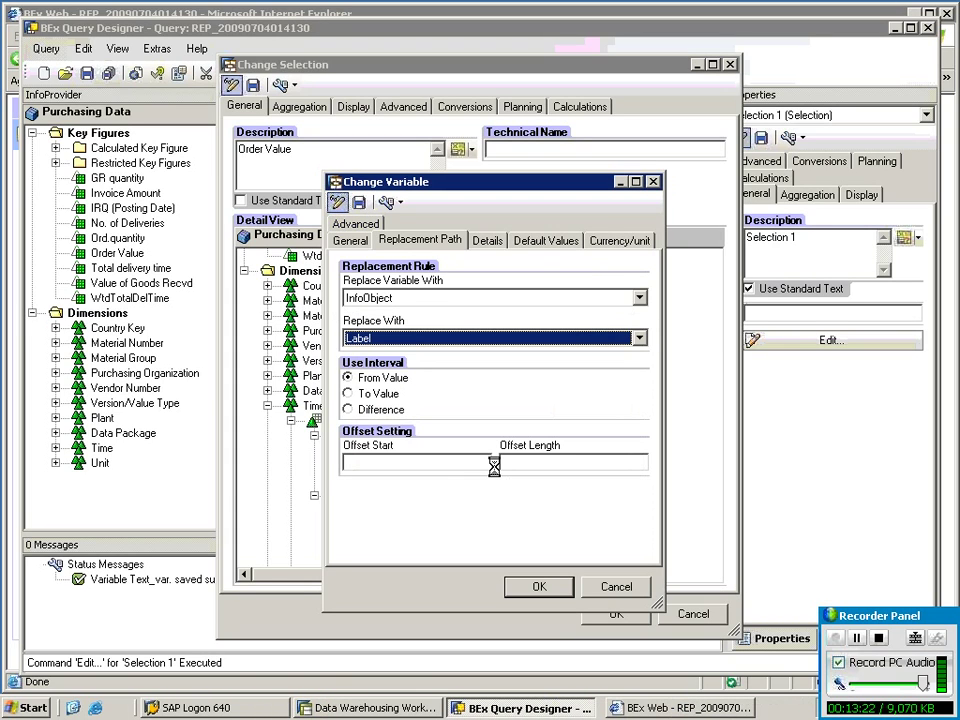
left_click(550, 590)
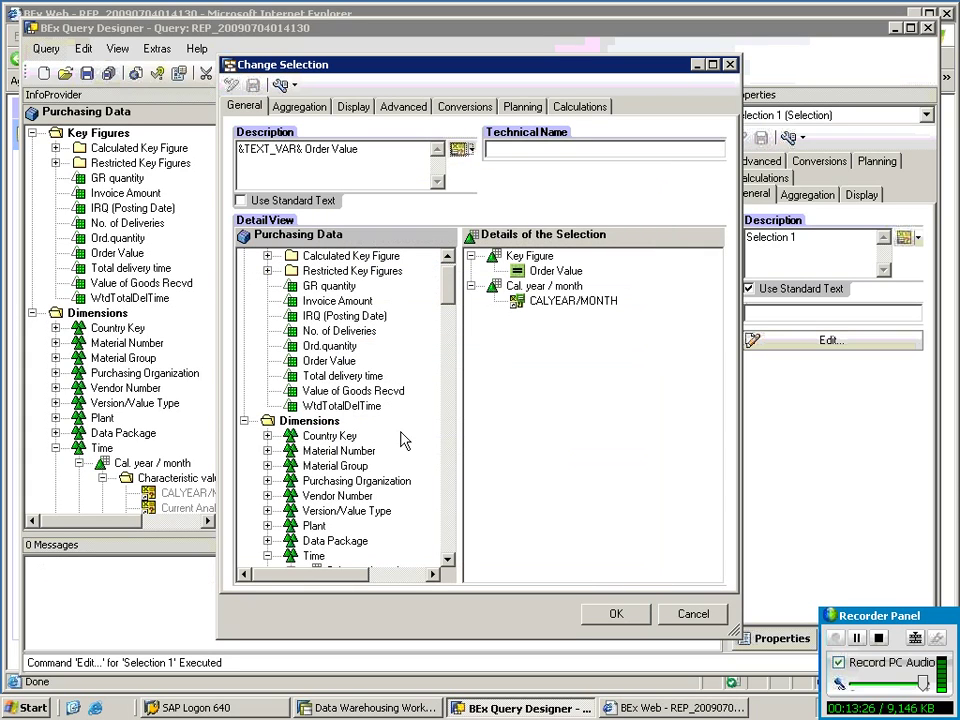
Check the '&TEXT_VAR& Order Value' description and accept the changed selection.
left_click_drag(238, 149, 309, 149)
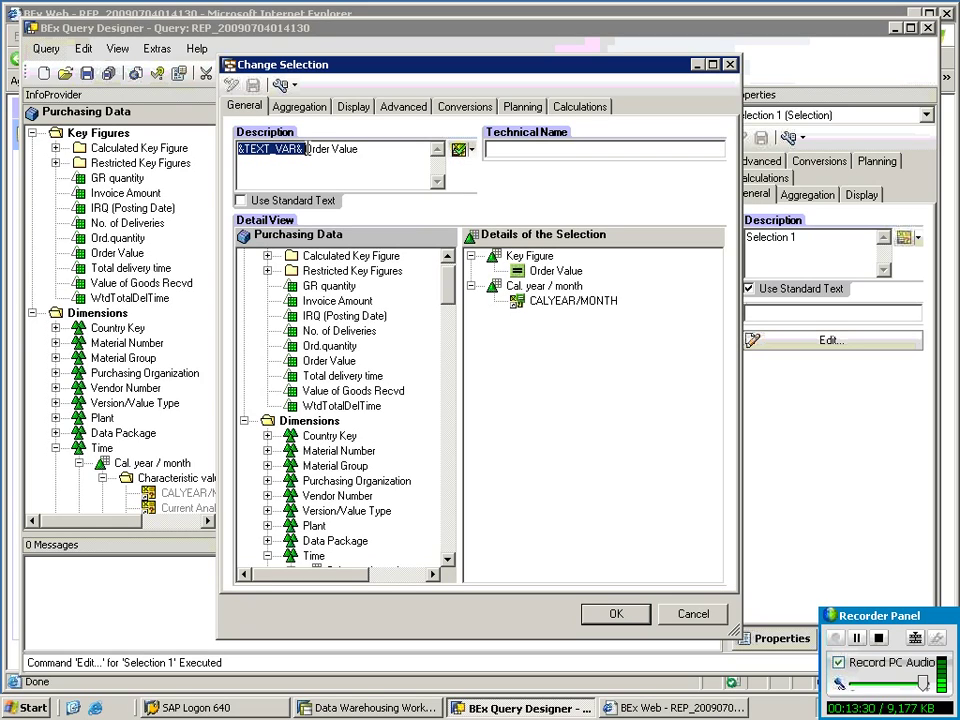
left_click(302, 149)
key("shift+Right")
key("shift+Right")
key("shift+Right")
key("shift+Right")
key("shift+Right")
key("shift+Right")
key("shift+Right")
key("shift+Right")
key("shift+Right")
key("shift+Right")
key("shift+Right")
key("shift+Home")
left_click(617, 613)
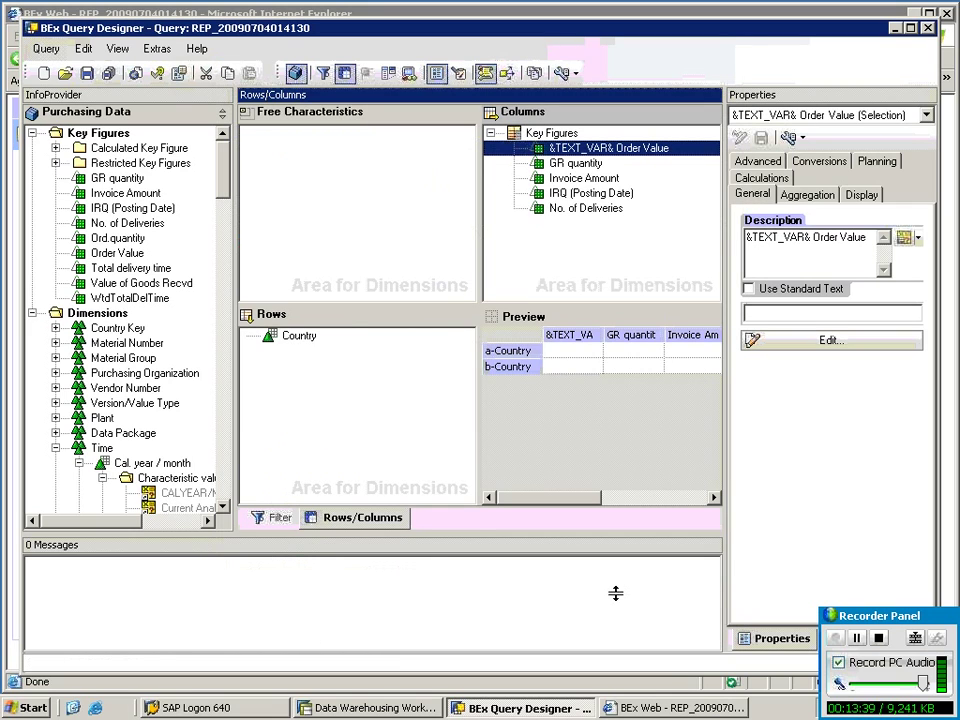
left_click(87, 73)
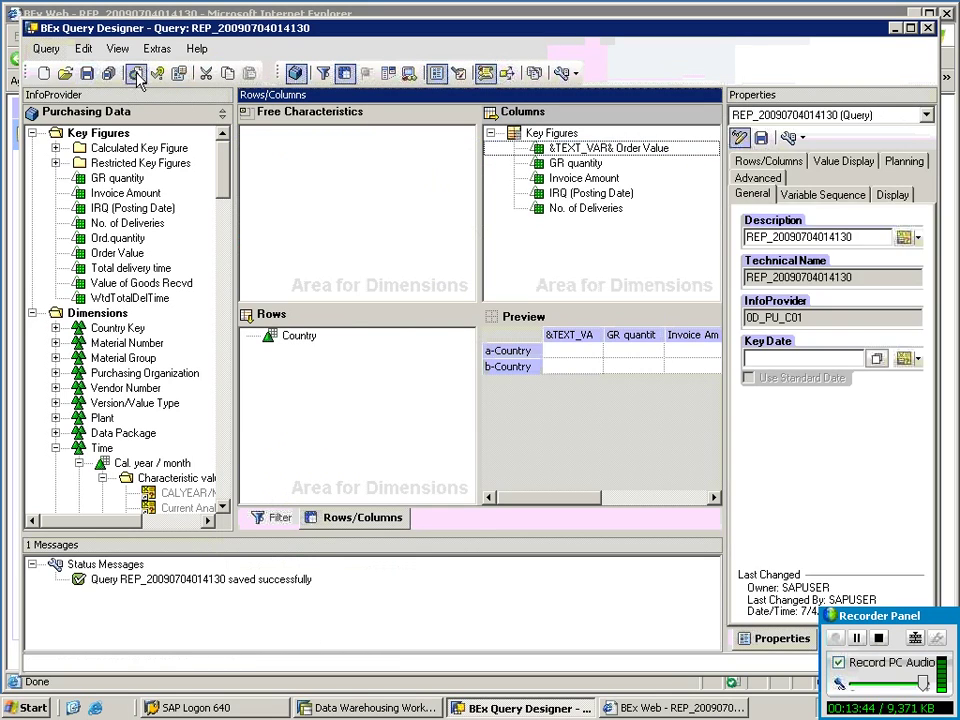
left_click(135, 73)
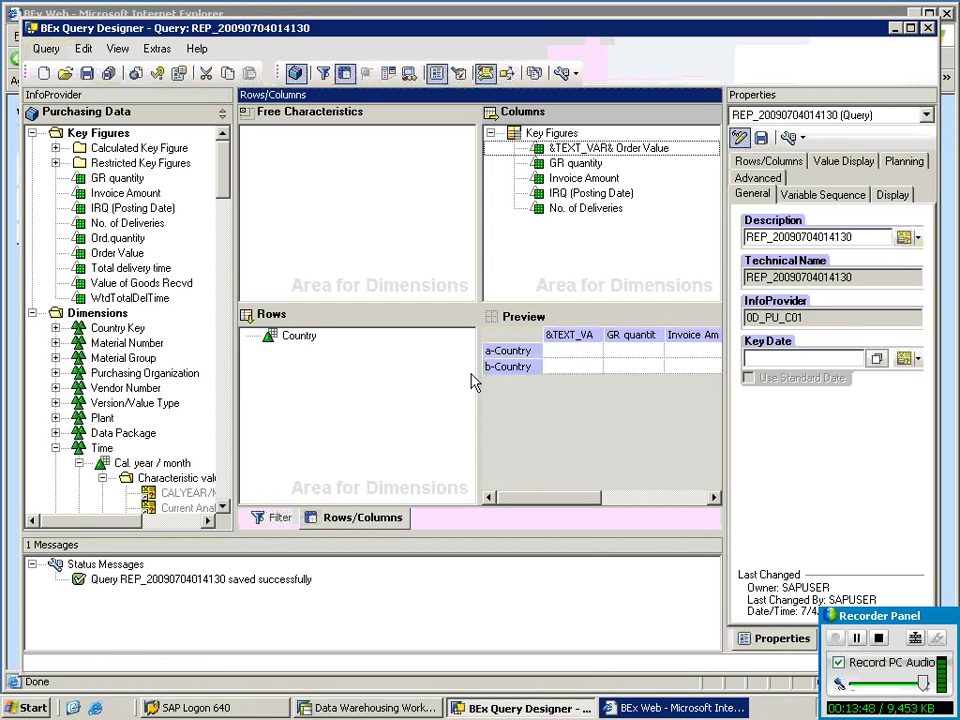
left_click(680, 708)
left_click(695, 709)
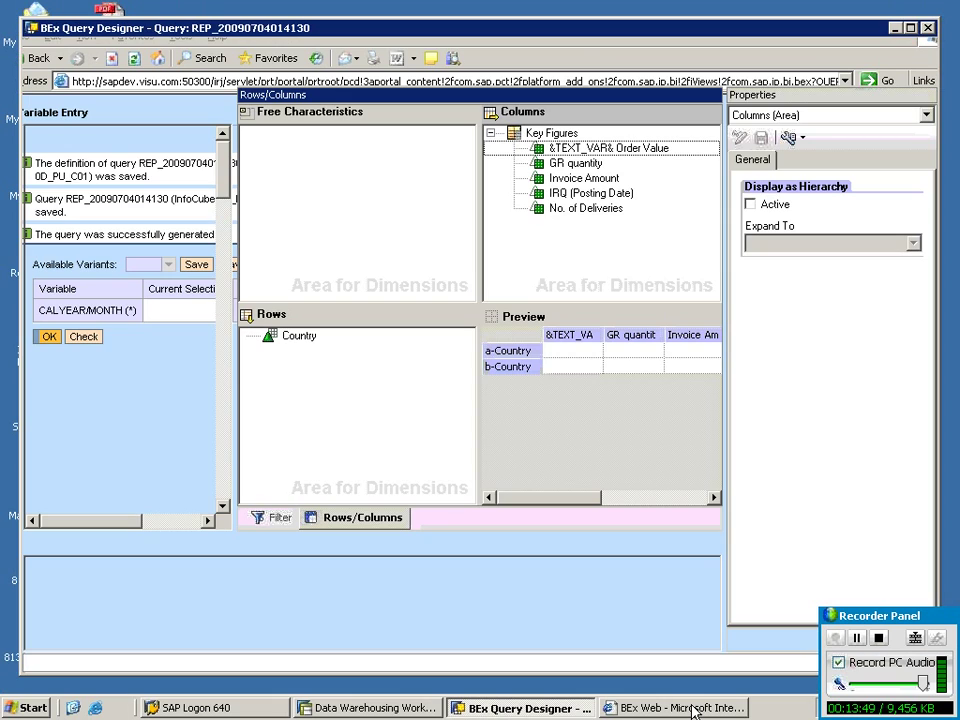
Run the web report with CALYEAR/MONTH set to 10.2008.
left_click(208, 326)
left_click(229, 307)
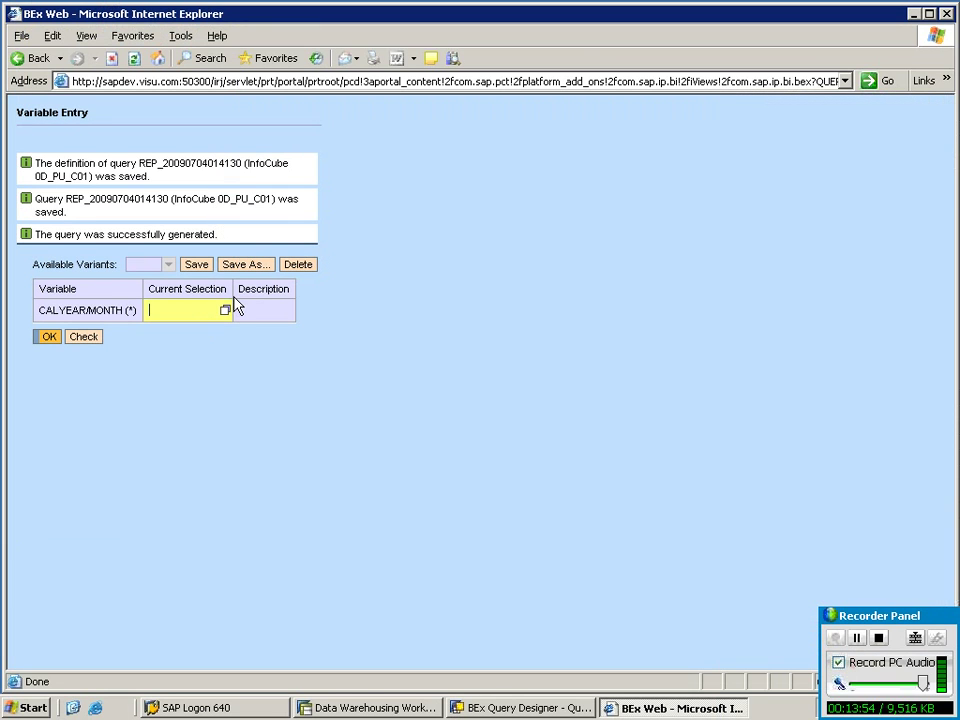
type("10.2008")
left_click(48, 337)
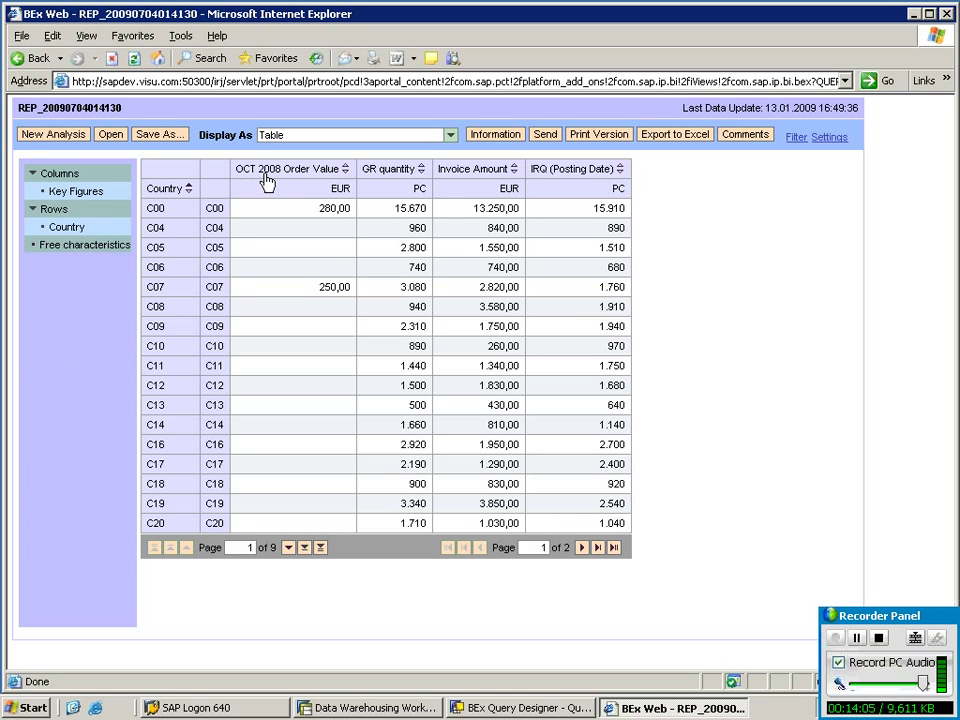
Rerun the report for 11.2008 from the Variable Screen so the column reads 'NOV 2008 Order Value'.
left_click(796, 137)
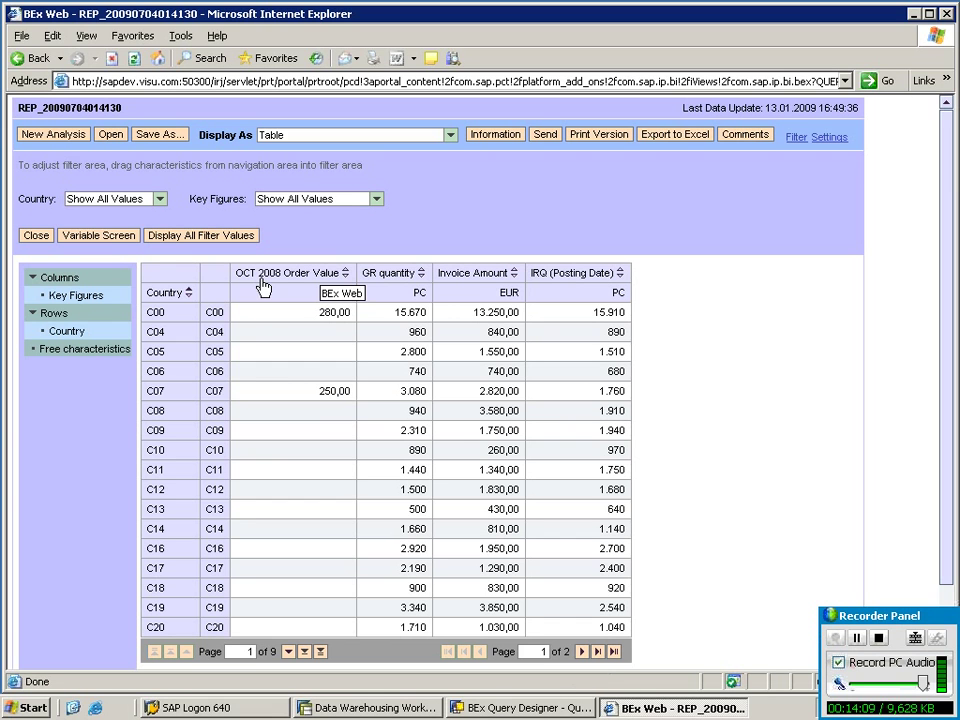
left_click(113, 242)
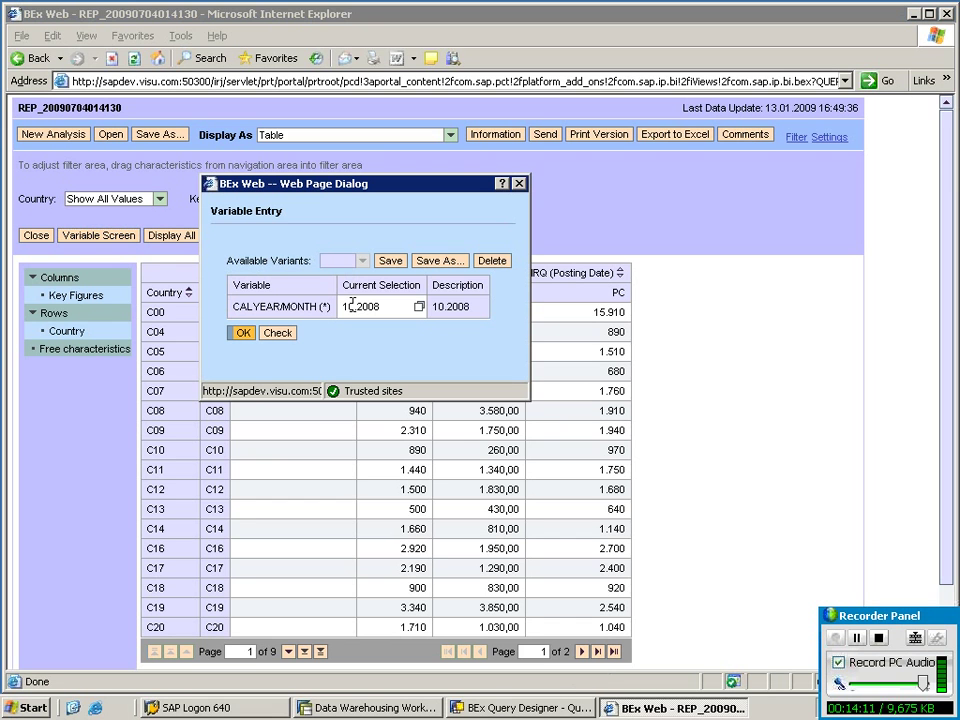
key("Delete")
type("1")
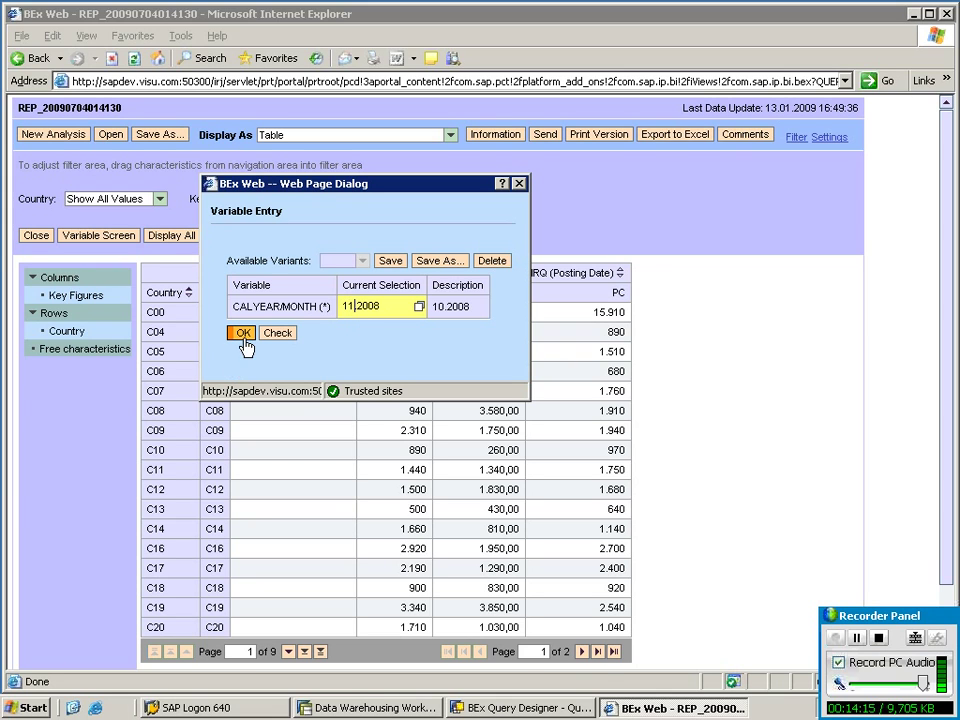
left_click(242, 334)
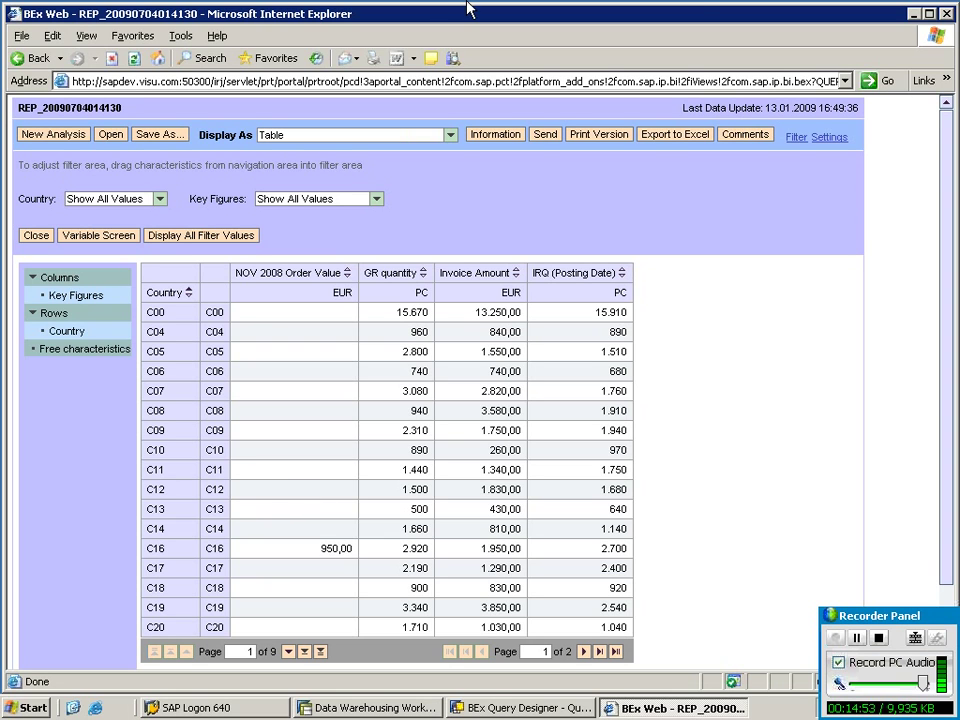
left_click(652, 7)
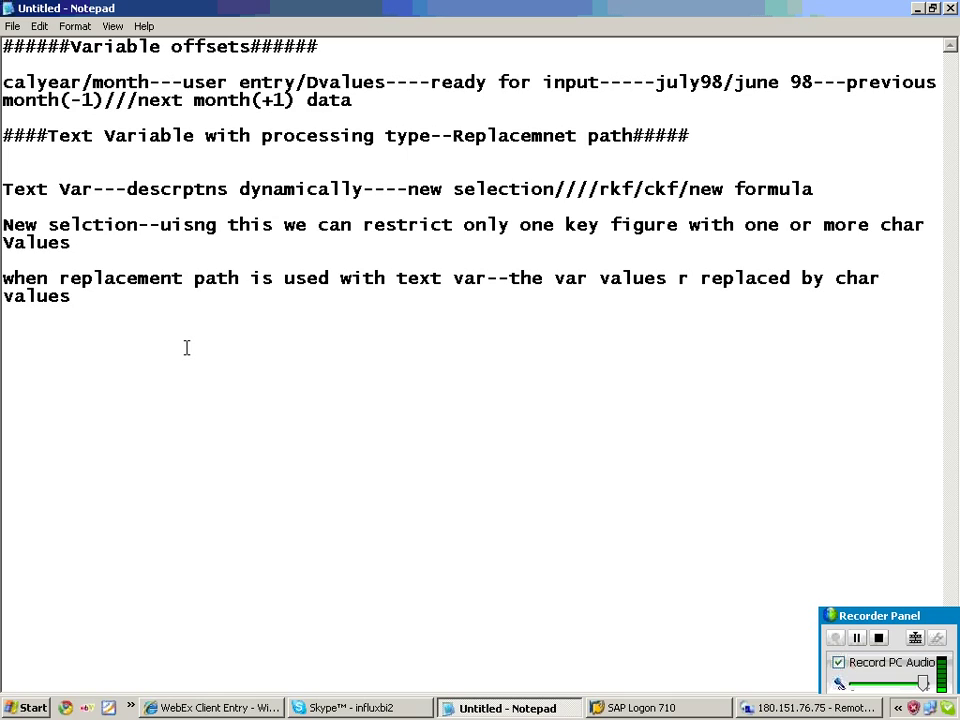
Add a 'Jump queries' heading noting you can jump from a sender query to a receiver query.
type("#####Jump queries")
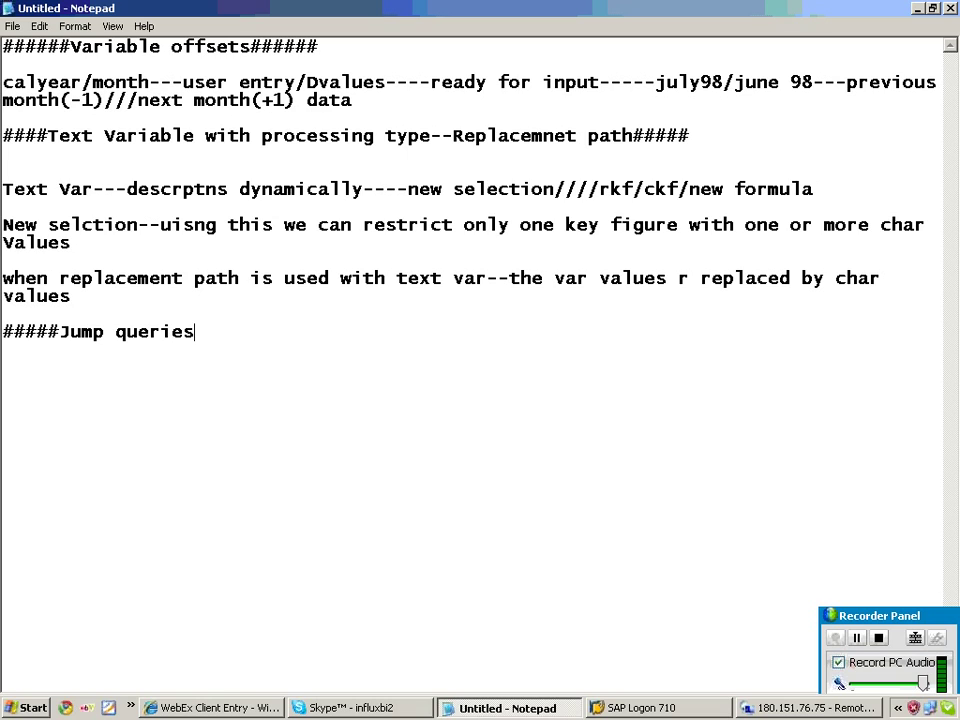
type("###########33")
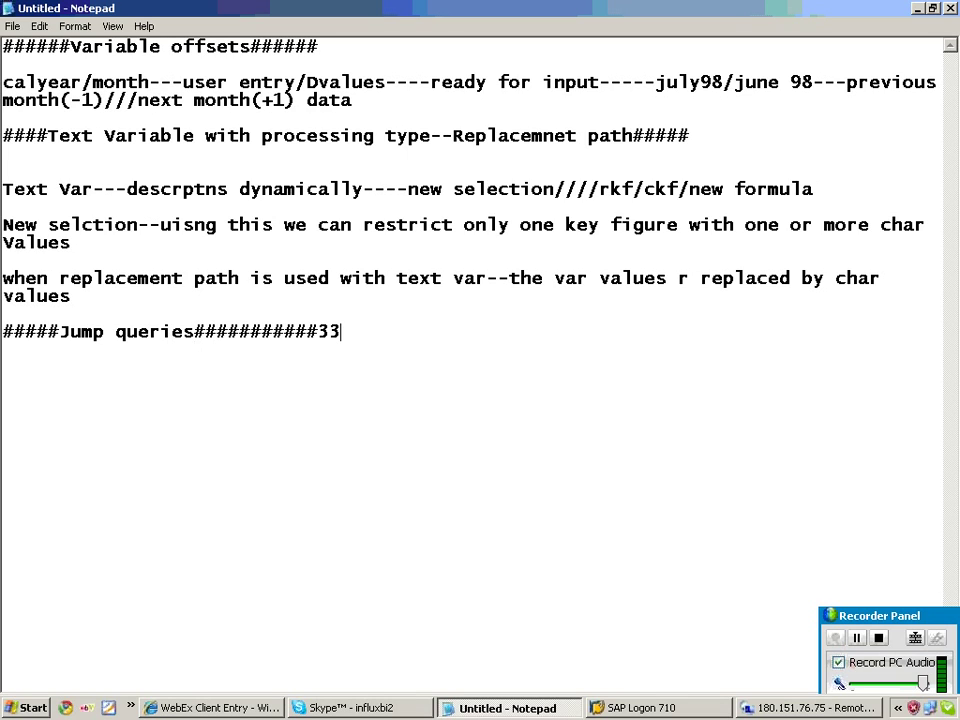
key("Return")
type("using this we can populate")
key("BackSpace")
key("BackSpace")
key("BackSpace")
key("BackSpace")
key("BackSpace")
key("BackSpace")
key("BackSpace")
key("BackSpace")
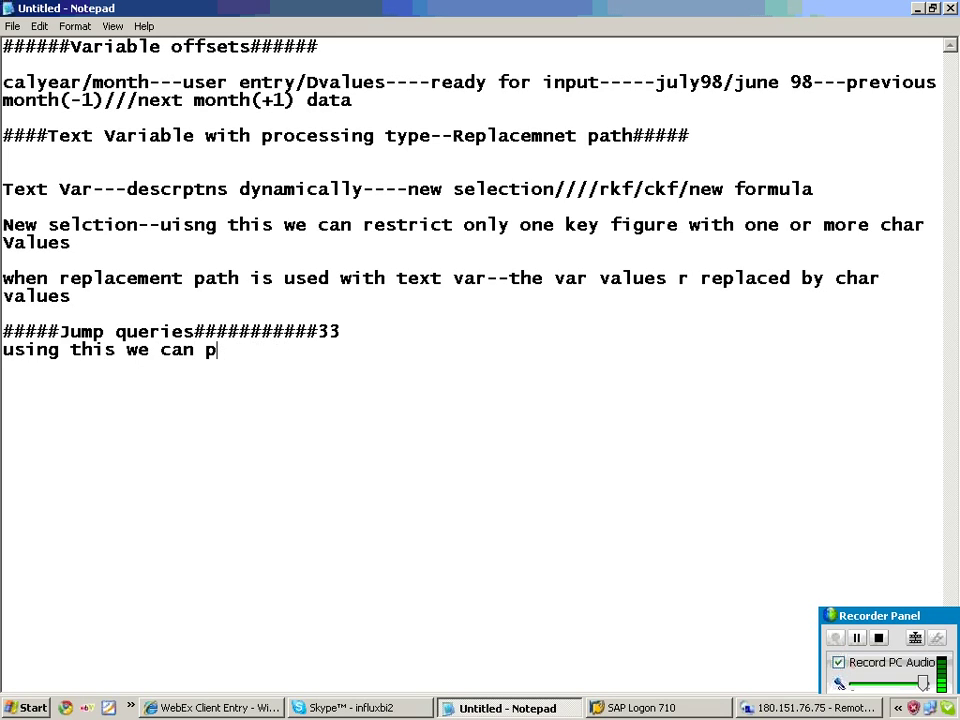
type("jump from one ")
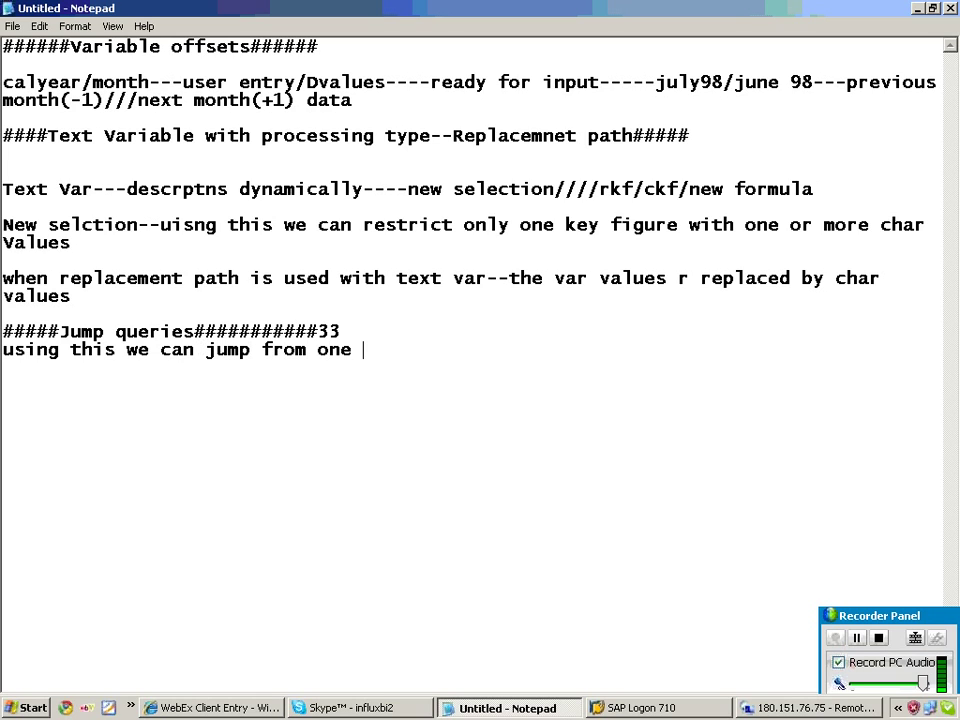
type("query to ano")
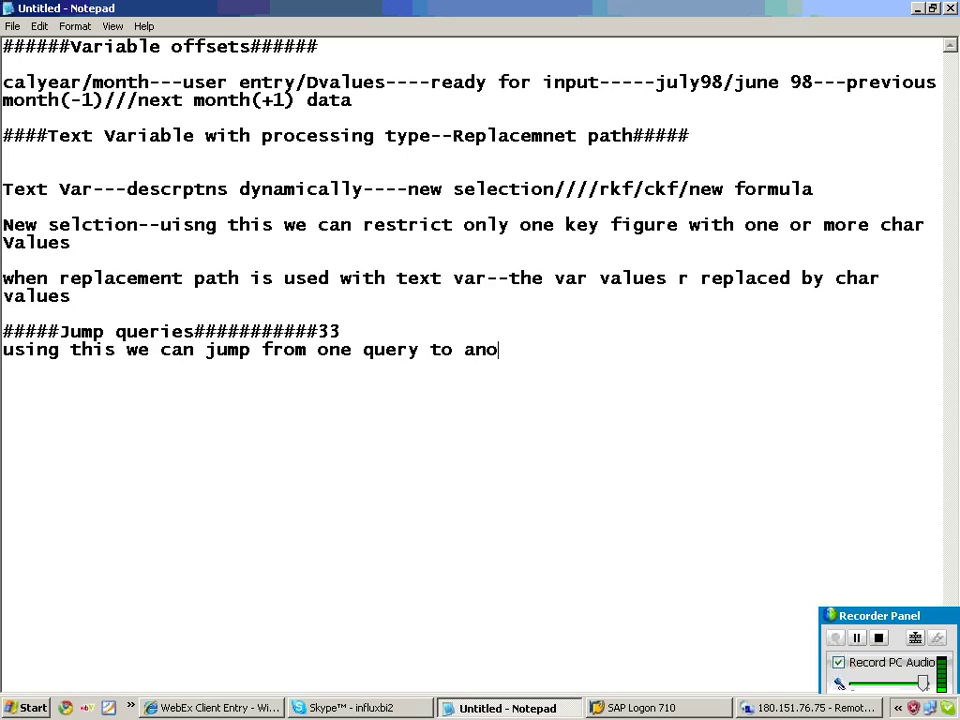
type("ther query")
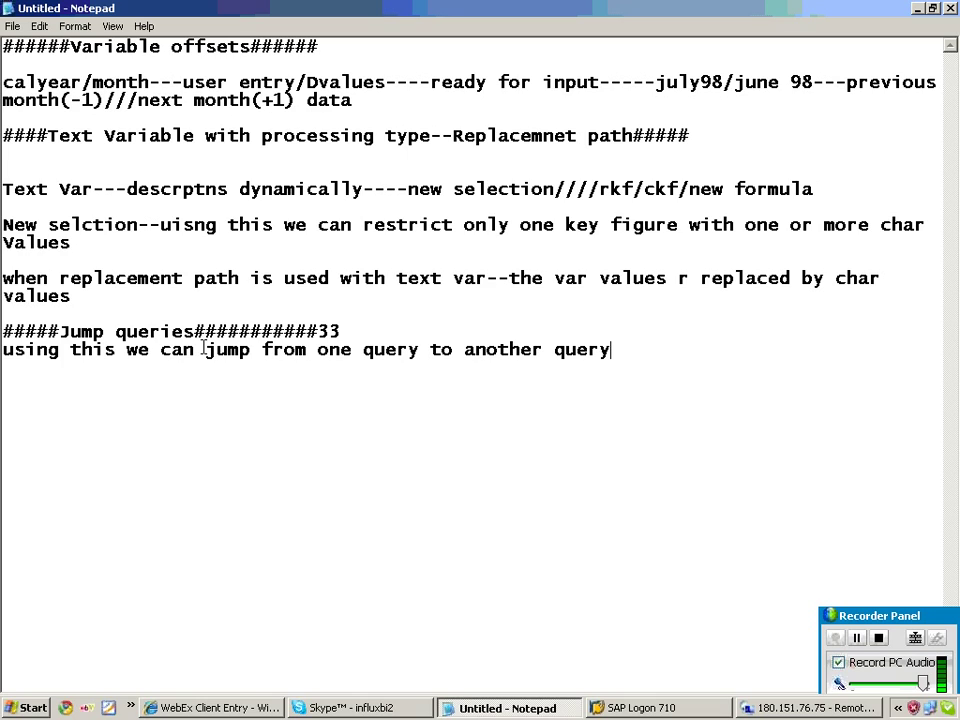
type("----")
type("-sendor query to reciver query")
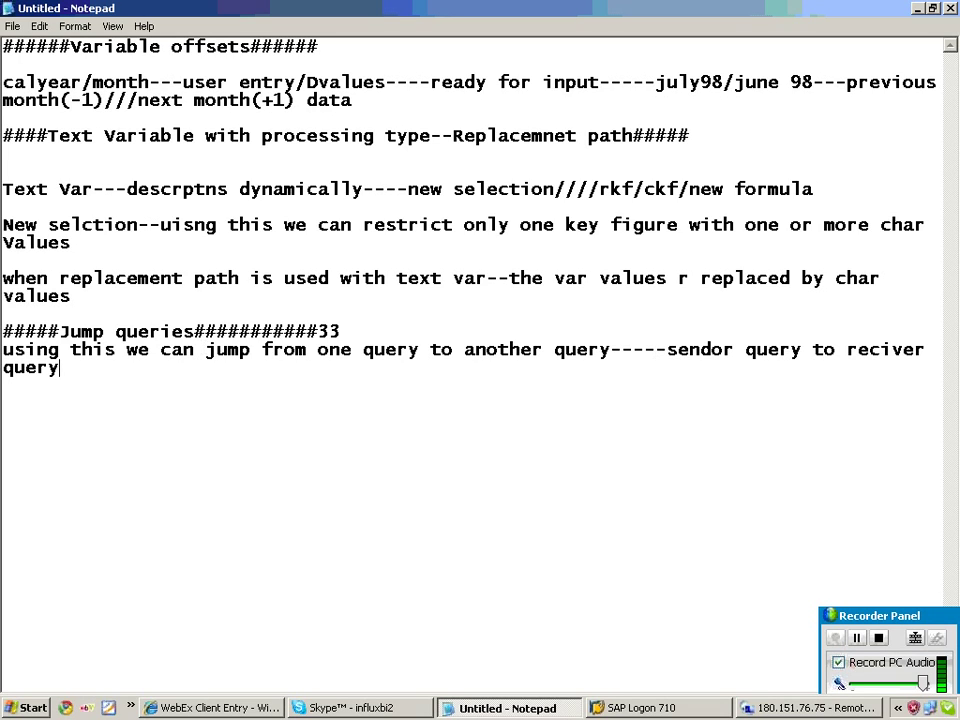
key("Return")
key("Return")
key("Return")
left_click(325, 708)
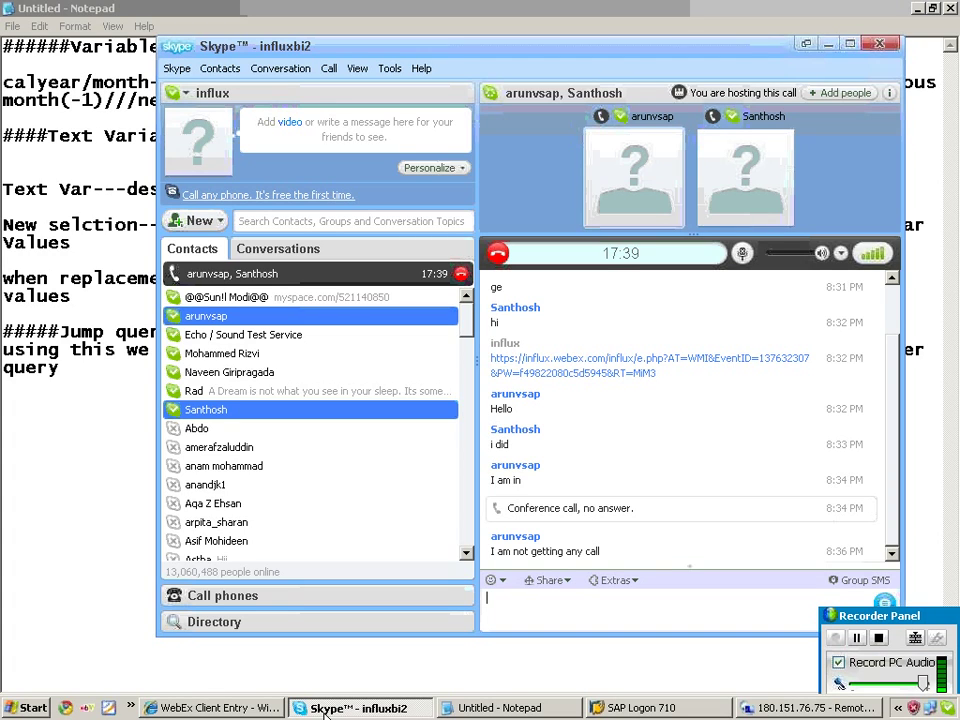
left_click(323, 712)
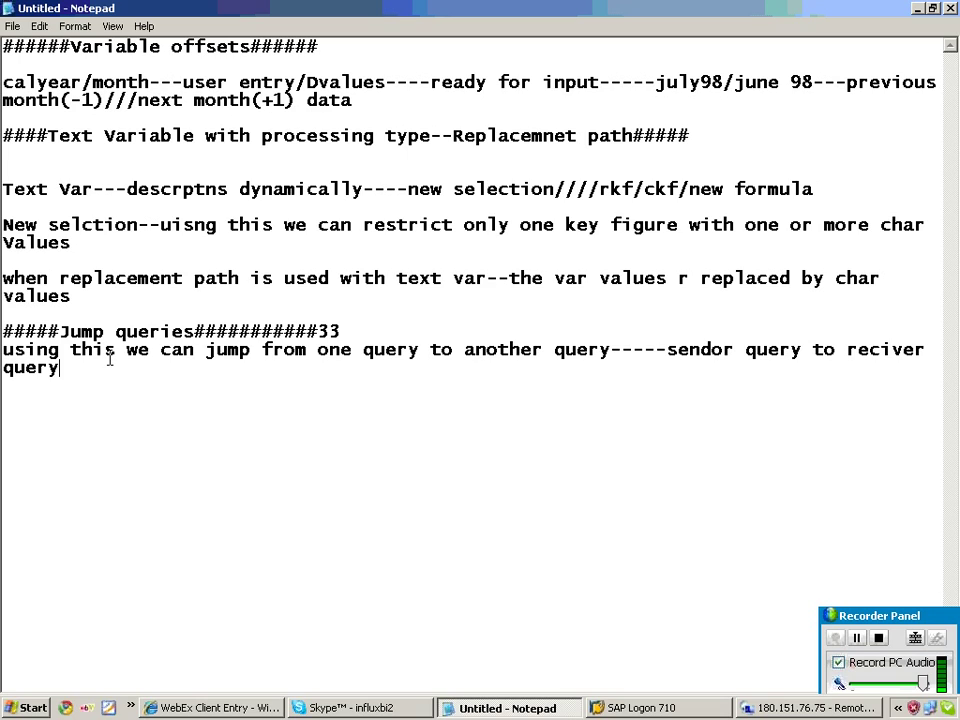
Add example lines 'sales order query---prd/sales orders---q1' and 'stock----infoprovider---query-----q2--prd/stock'.
key("Return")
key("Return")
key("Return")
type("sales o")
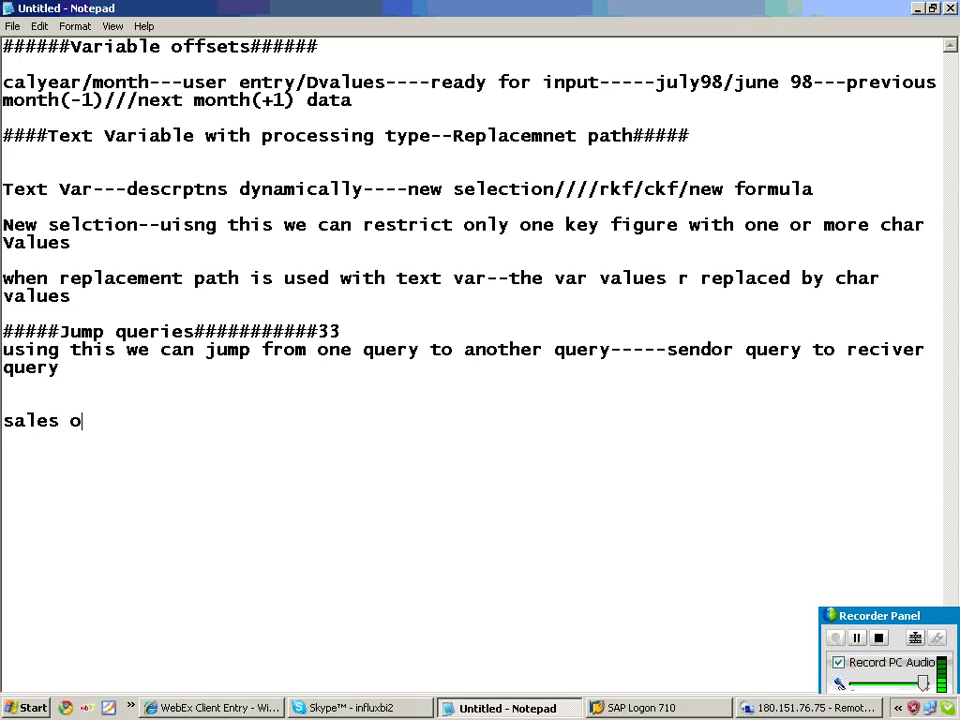
type("rder query")
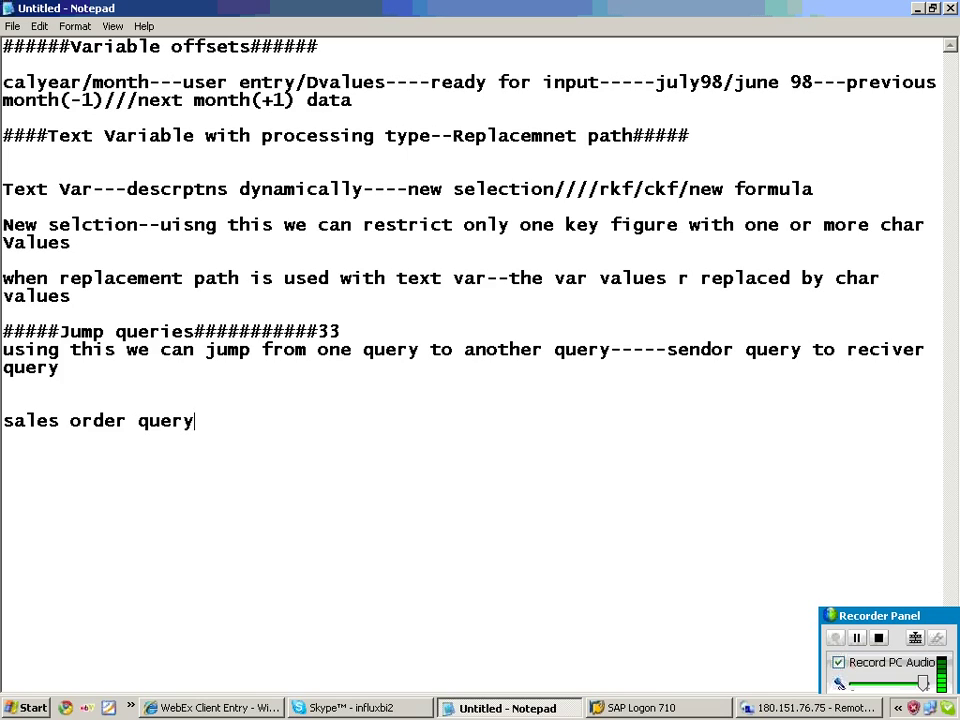
type("---prd/sales o")
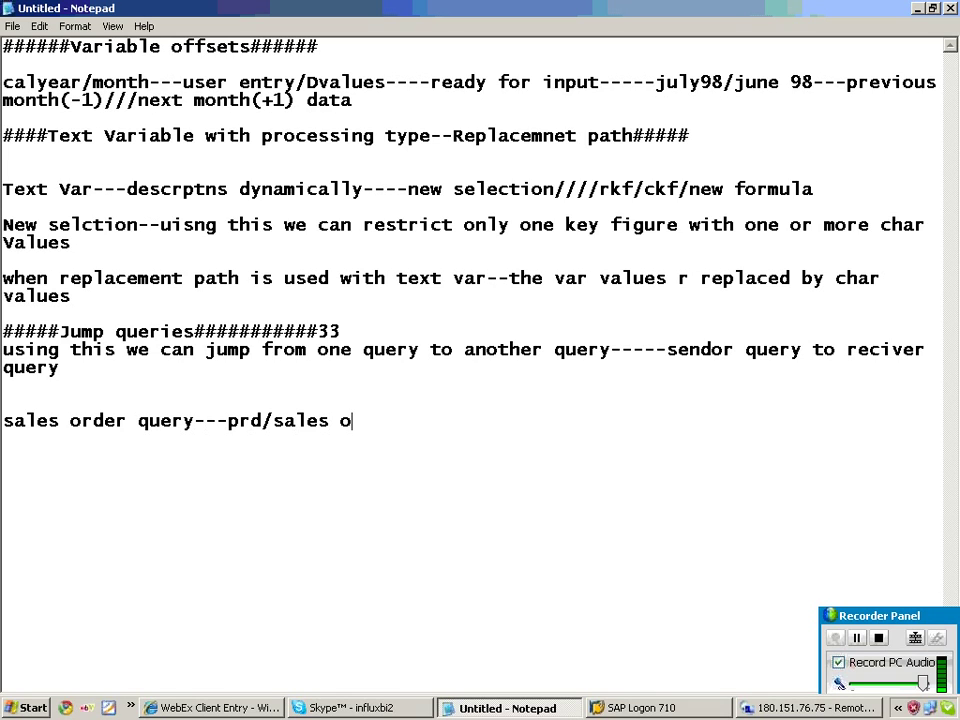
type("rders")
key("Return")
type("stoc")
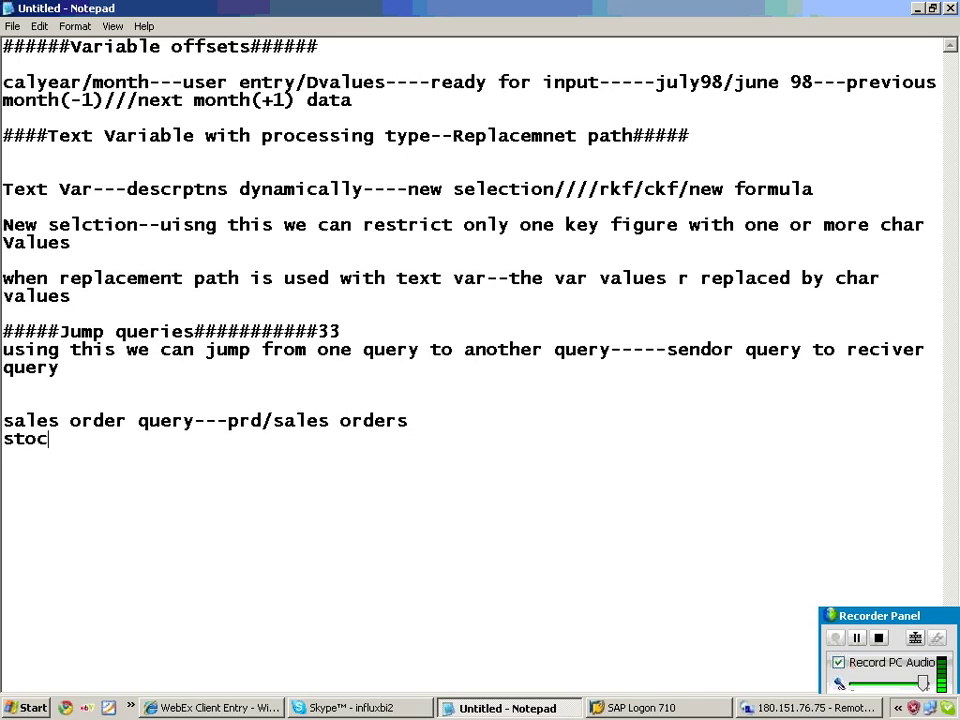
type("k----infoprovider---query")
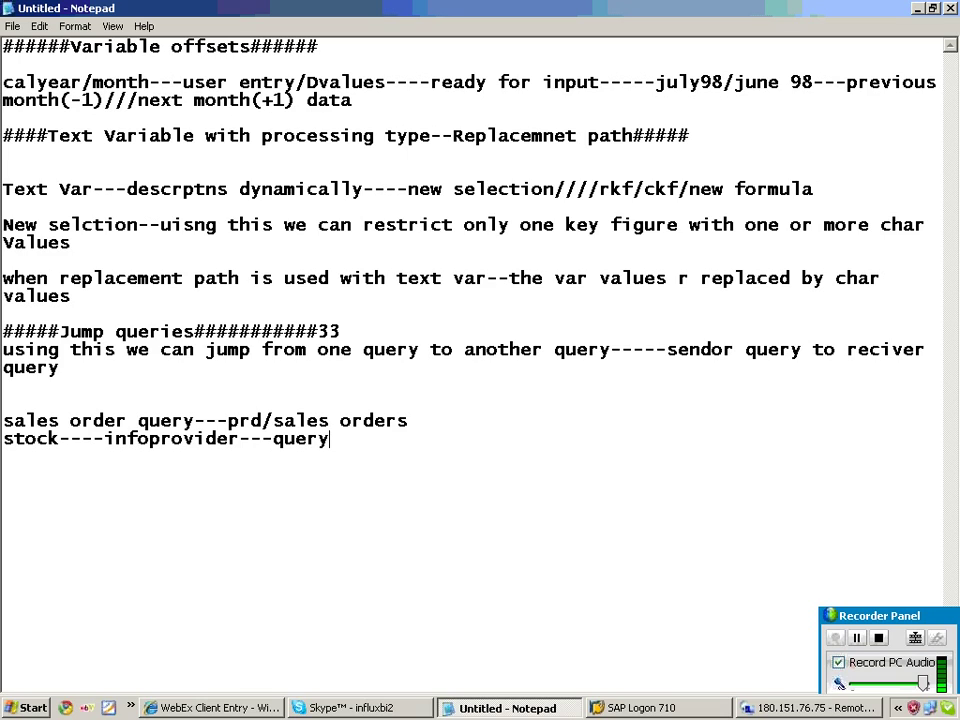
left_click(413, 421)
type("---")
type("q1")
type("-----q2")
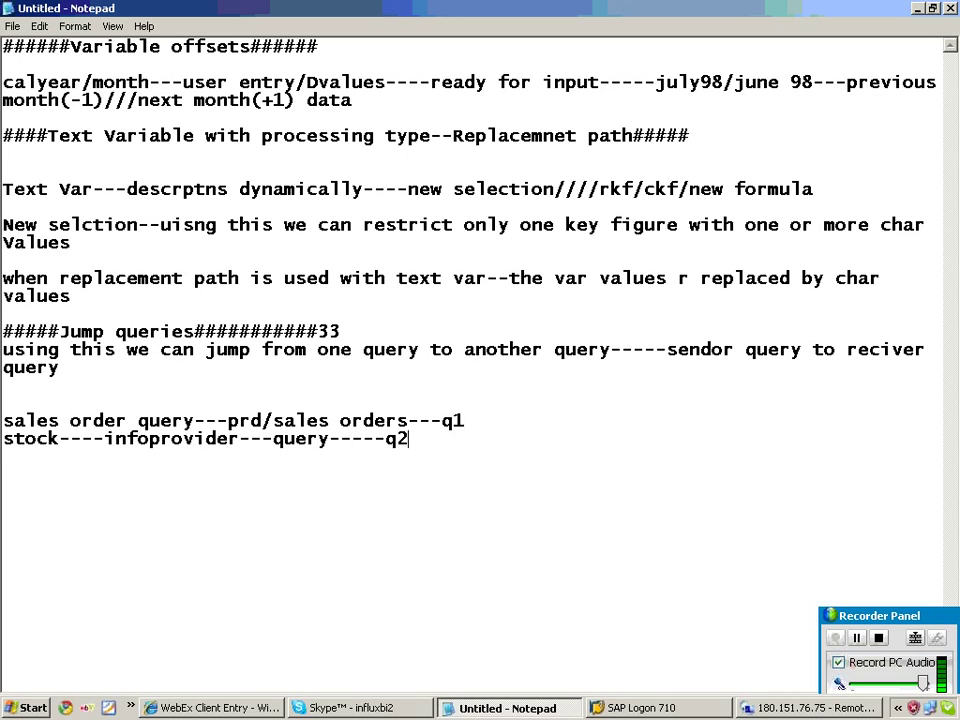
type("--prd/stoc")
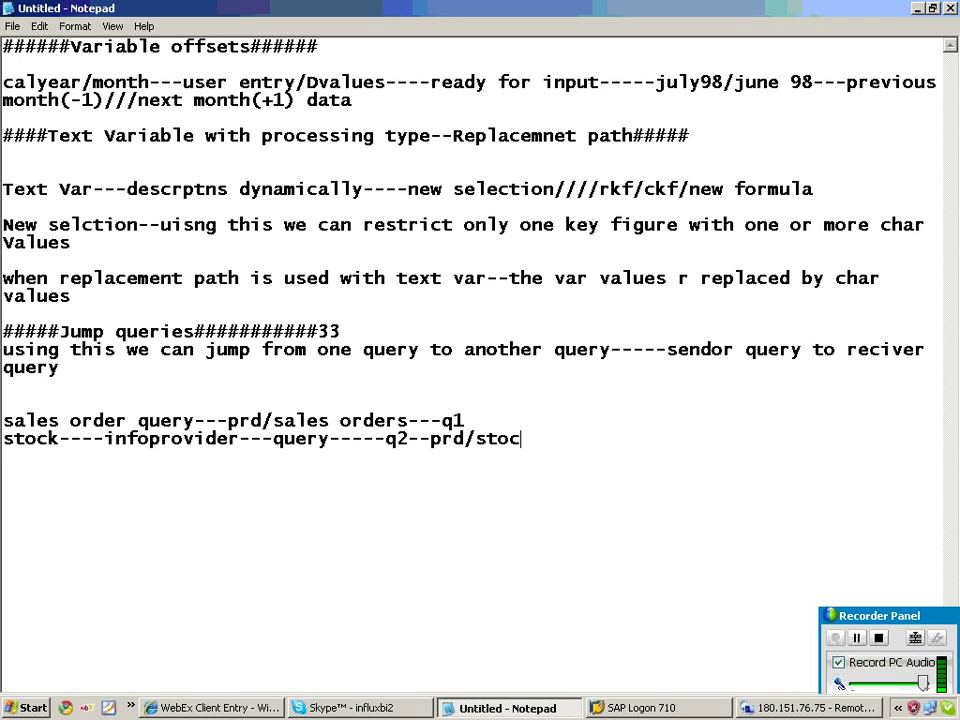
type("k")
left_click_drag(6, 421, 85, 449)
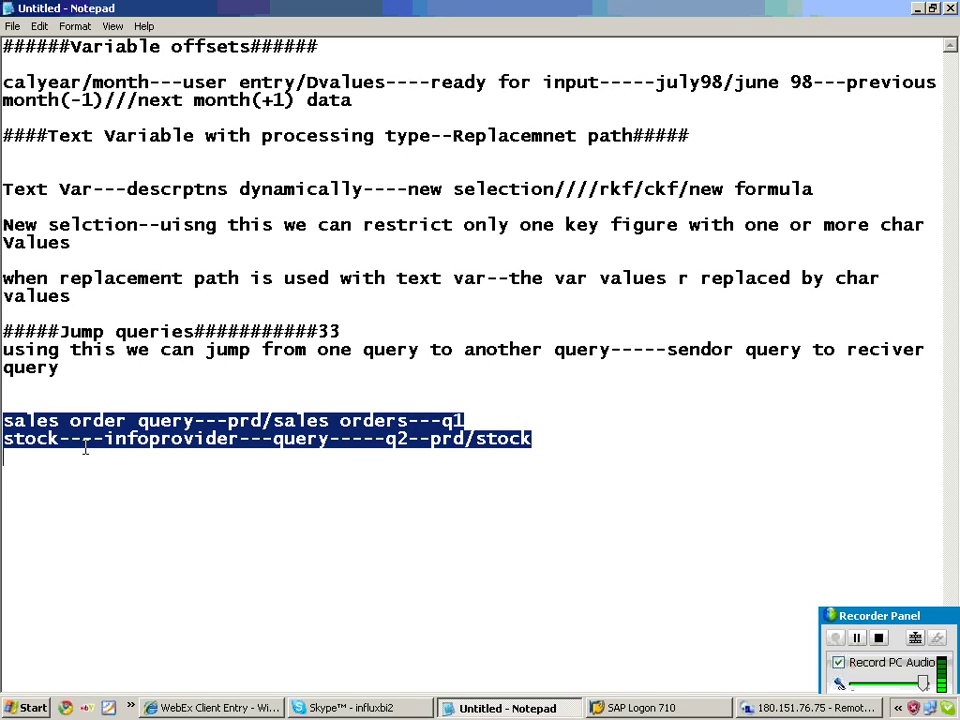
left_click(20, 487)
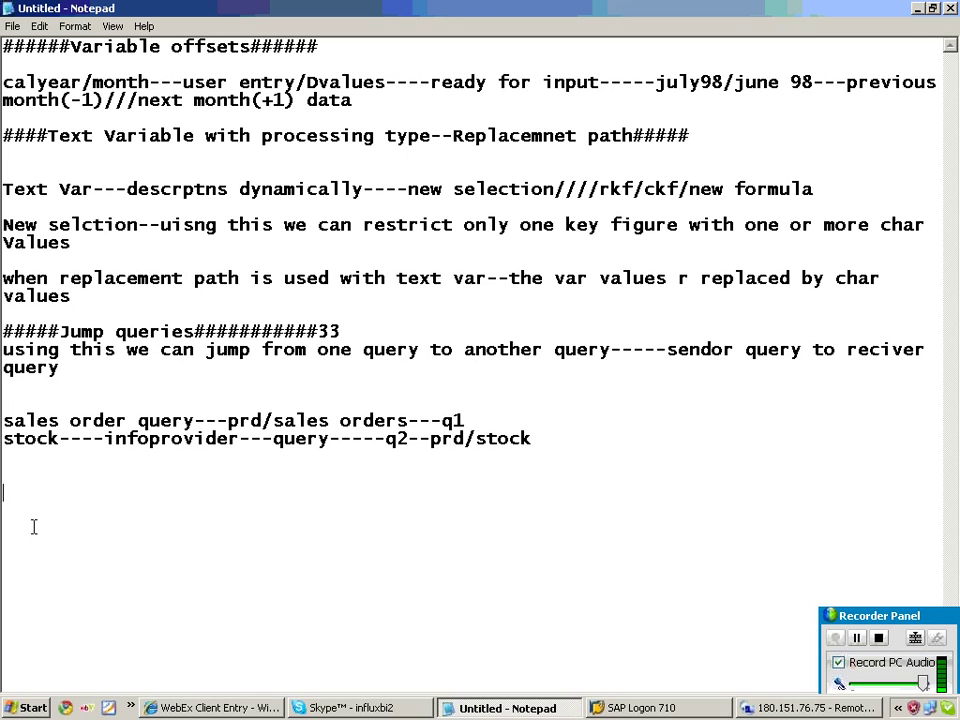
Add notes 'q1--topn conditions----country/sales orders---c00/c03/c05' and 'q2----detailed data' listing country/sales region/sales org/prd/cost/revenue.
type("q1--topn conditions----country/sales orders")
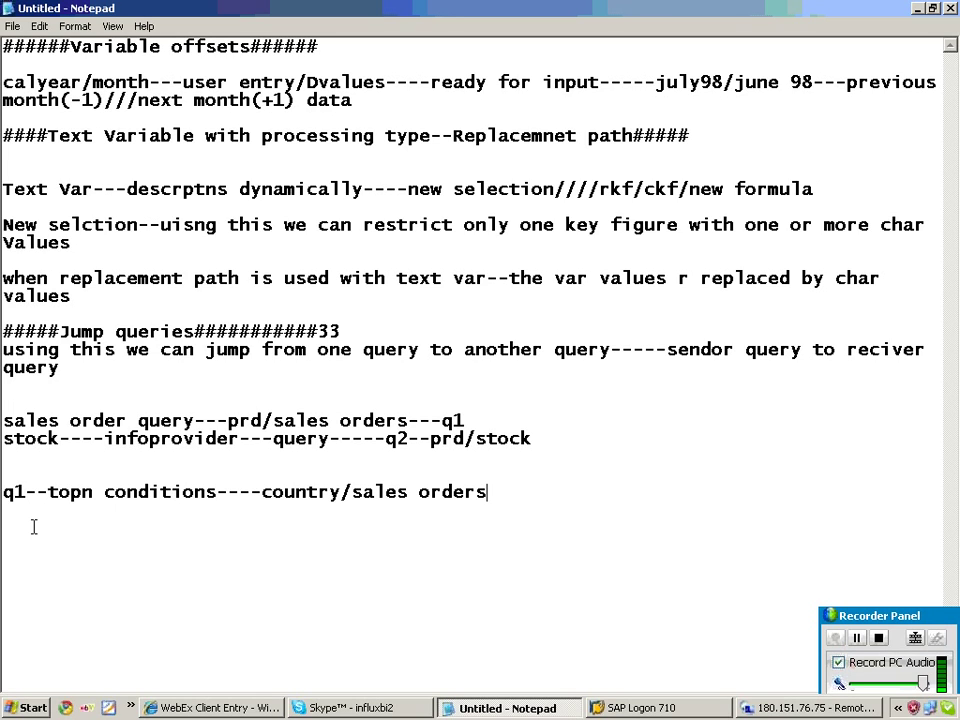
type("---c00/c0")
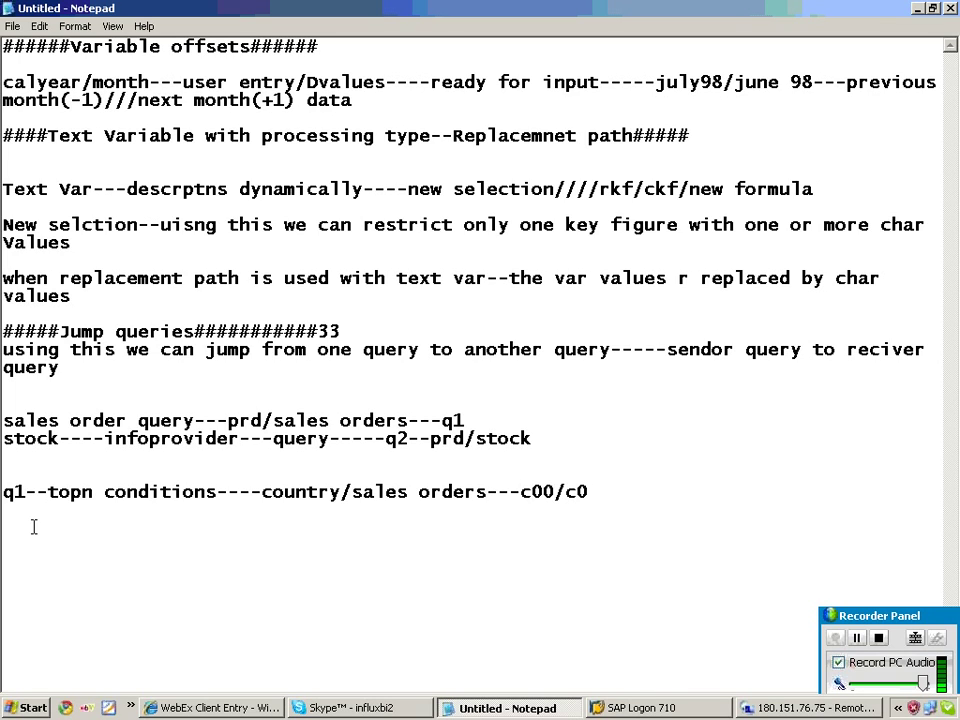
type("3/c05")
key("Return")
type("q2----")
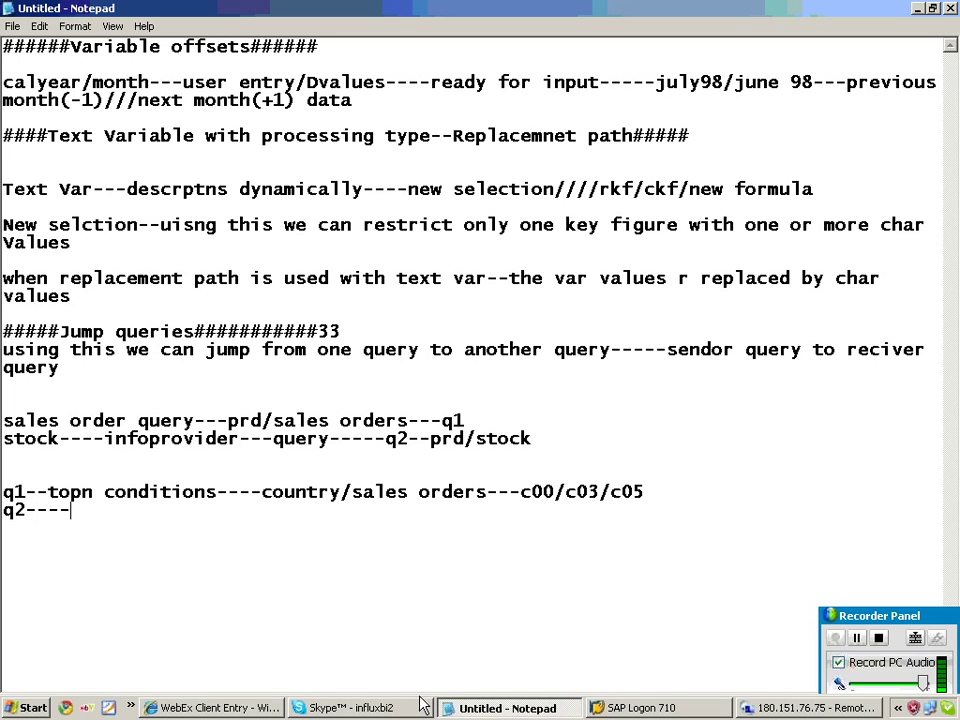
type("detailed")
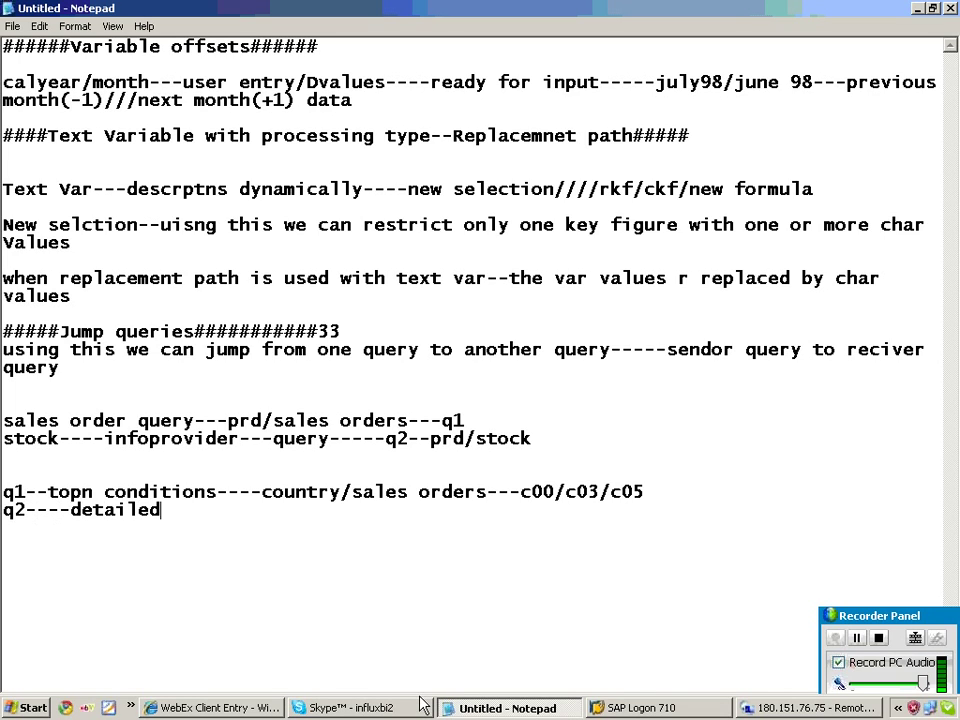
type(" data --co")
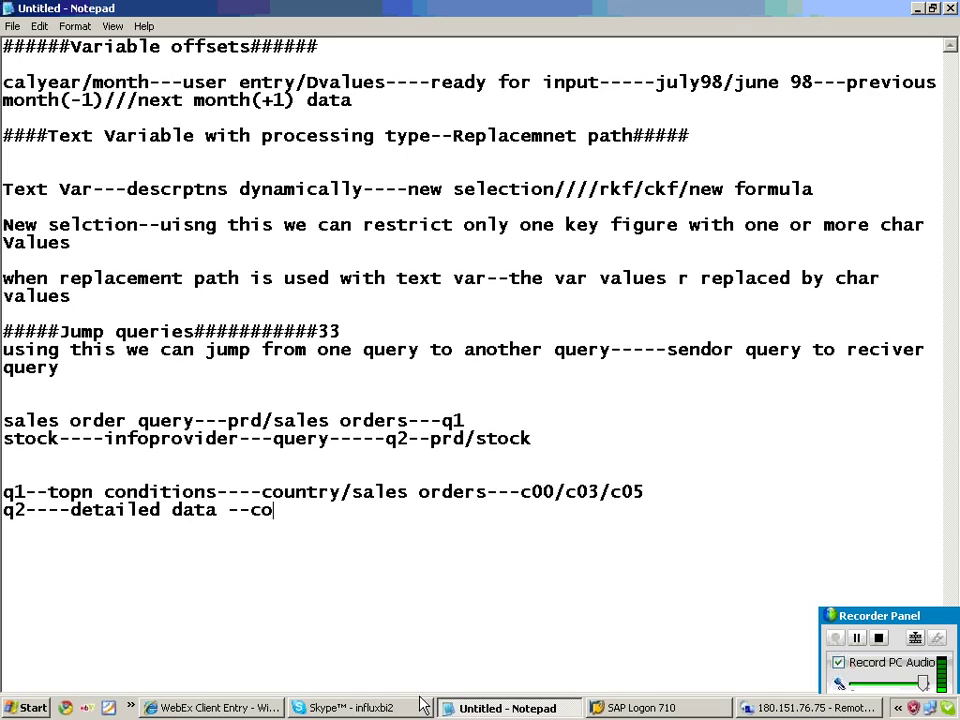
type("untry/sales")
key("BackSpace")
key("BackSpace")
key("BackSpace")
key("BackSpace")
key("BackSpace")
type("sales region/sales")
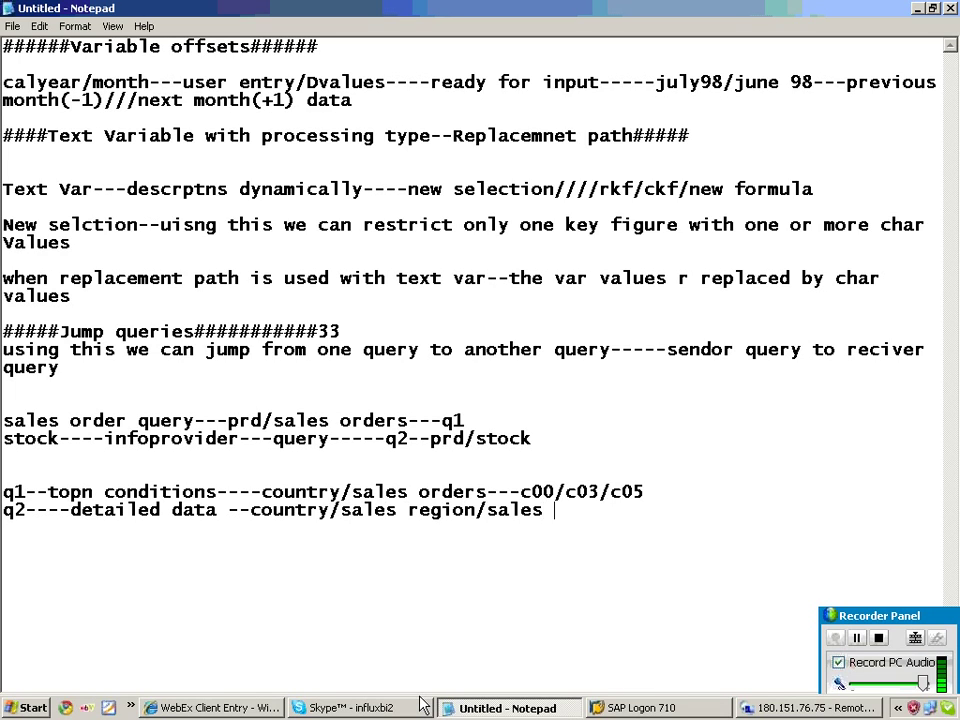
type(" org/prd///")
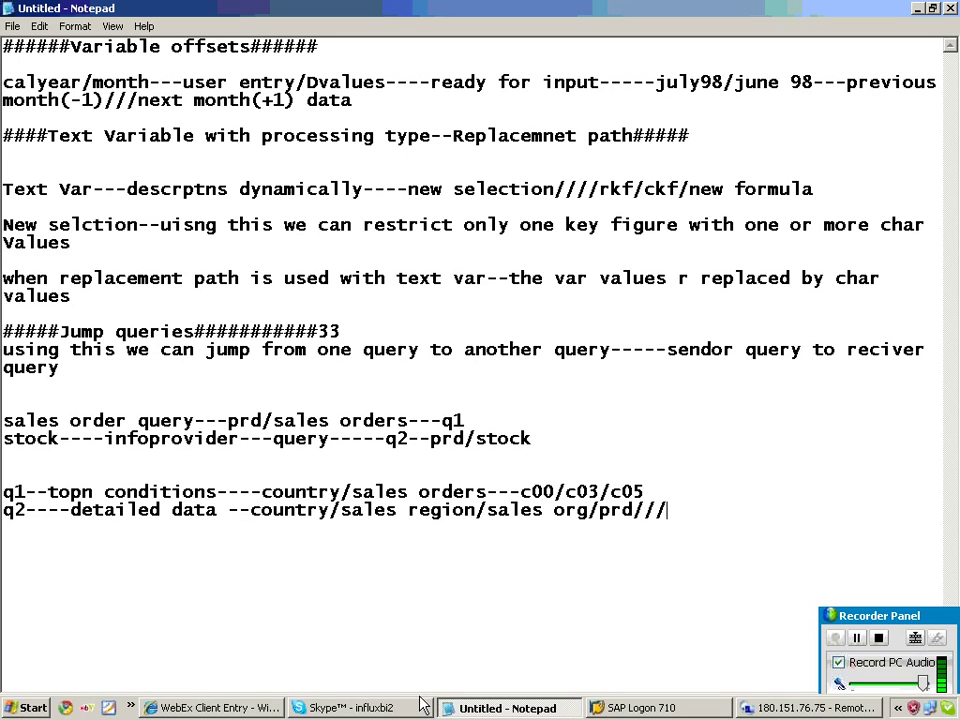
type("sales/cost/revenue")
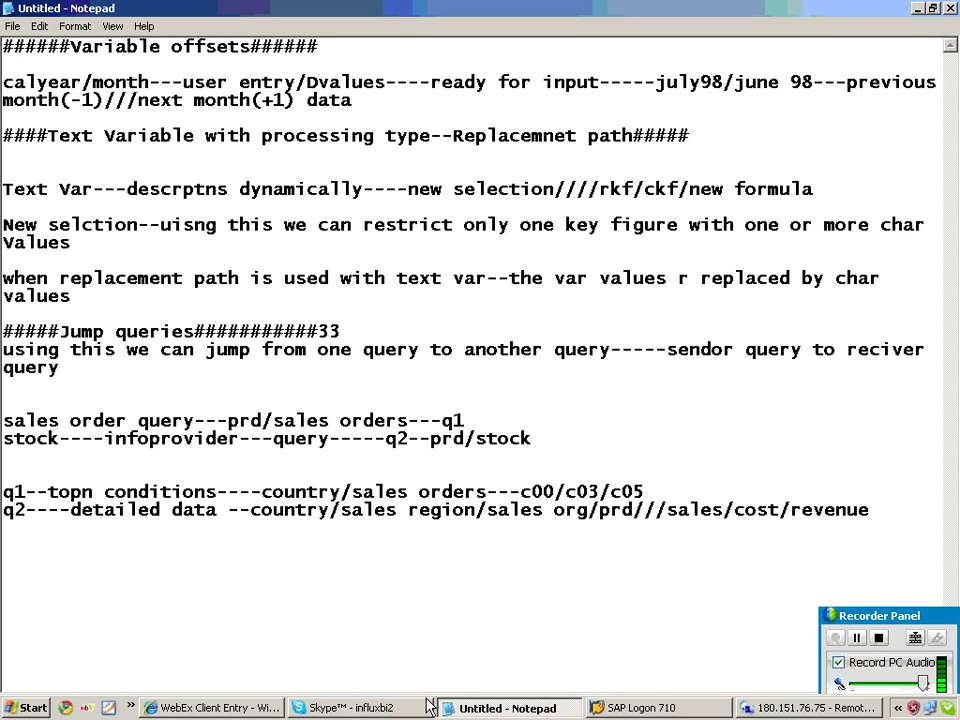
key("Return")
key("Return")
key("Return")
Highlight the q2 field list, c03 in the q1 line, and the q2 description while explaining.
left_click_drag(239, 511, 869, 511)
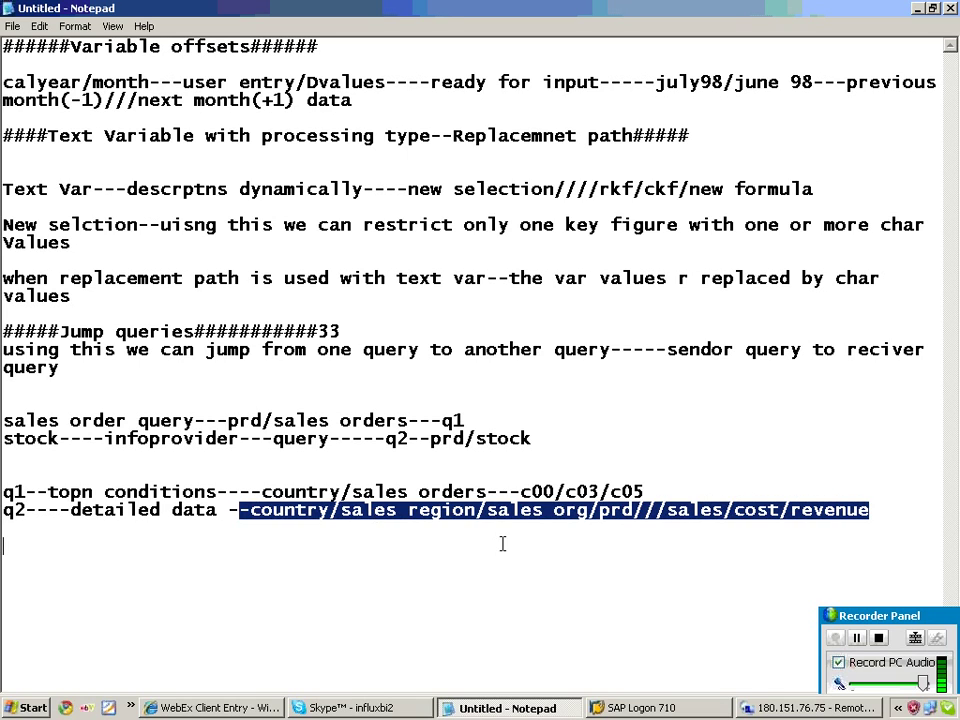
left_click_drag(566, 491, 608, 491)
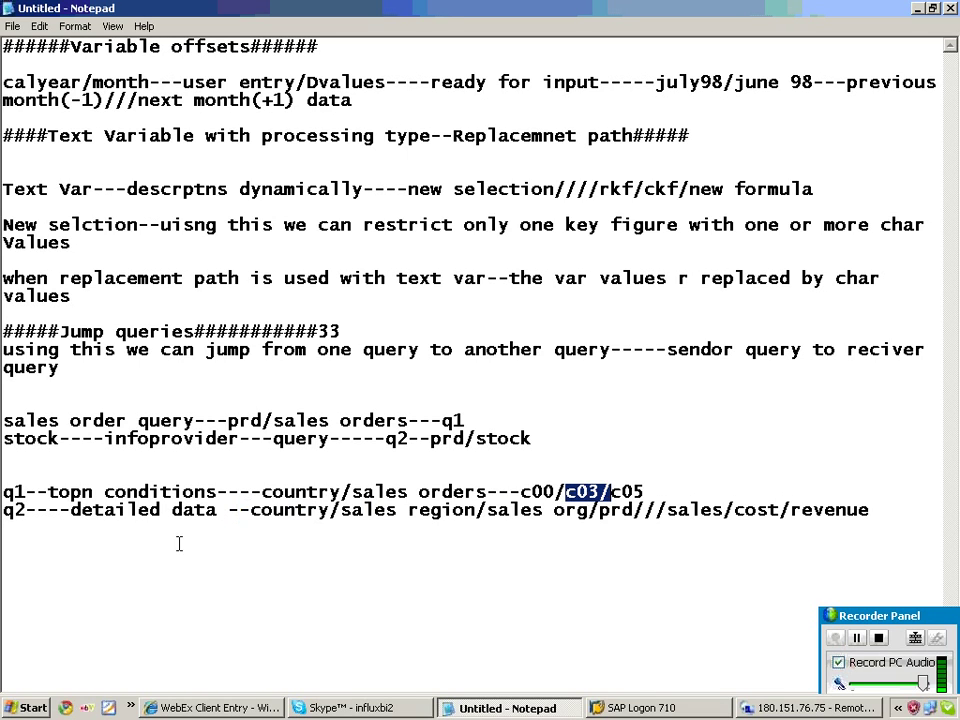
left_click_drag(150, 511, 311, 561)
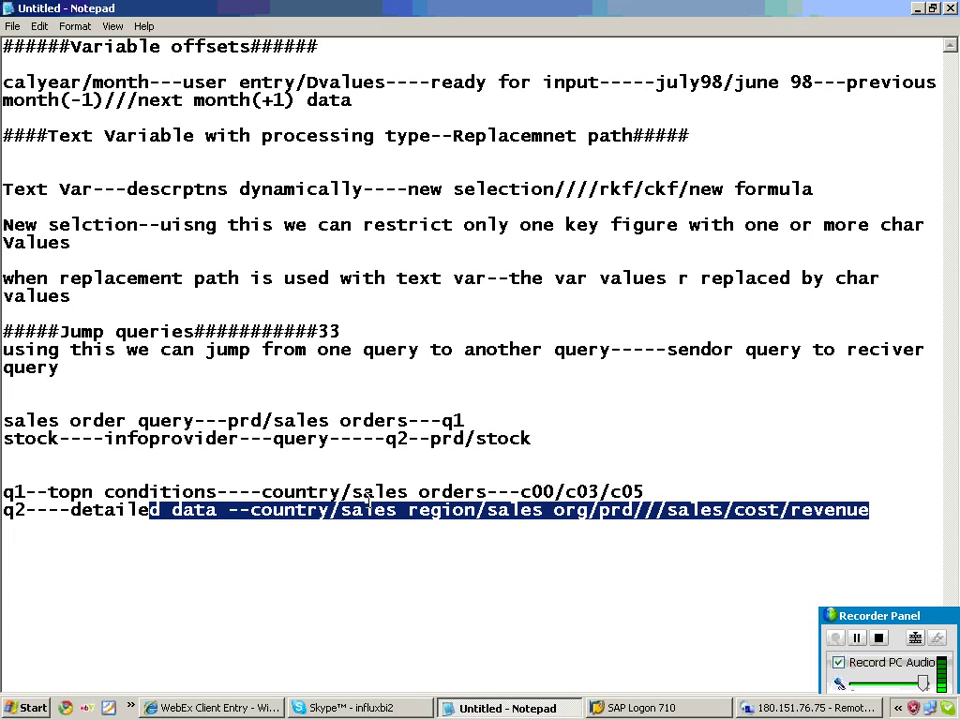
Start a new query on the SAP Demo Purchasing Data InfoProvider.
left_click(805, 708)
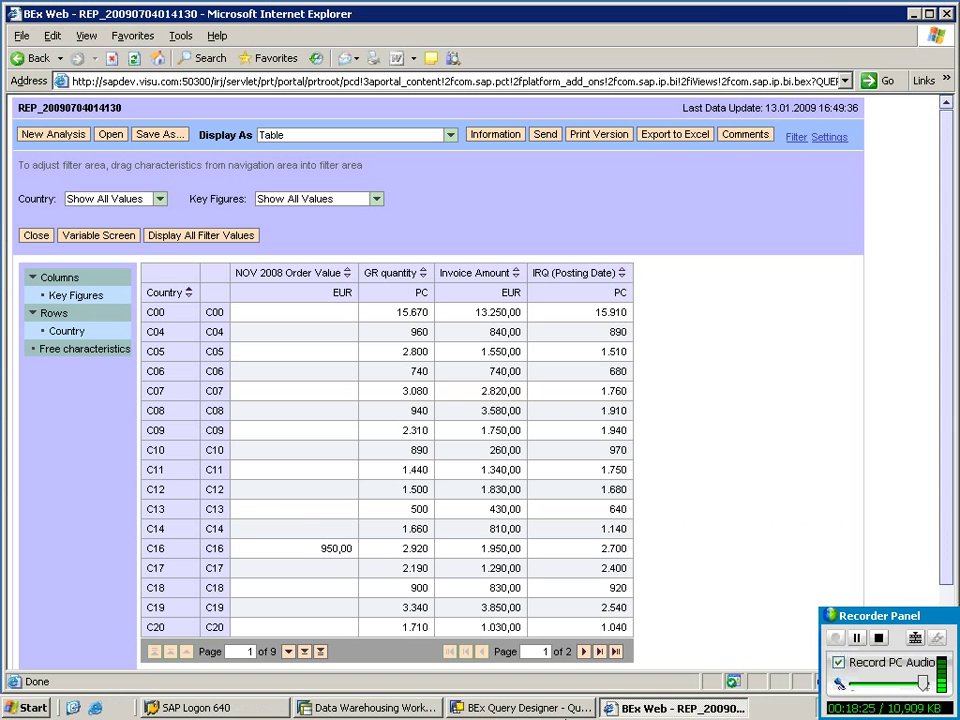
left_click(497, 708)
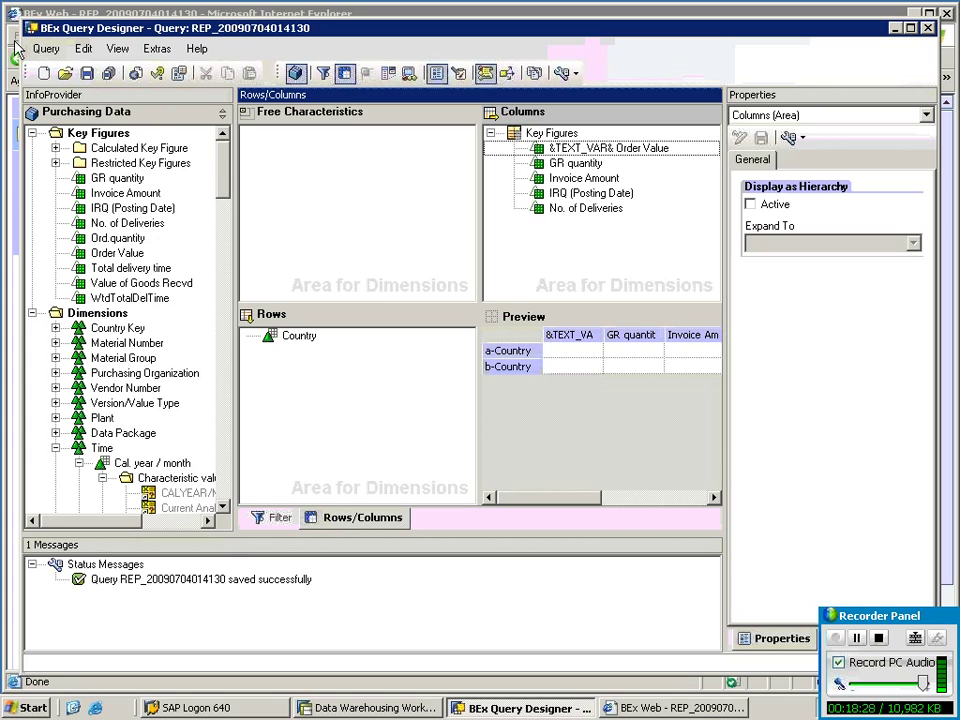
left_click(45, 73)
left_click(254, 356)
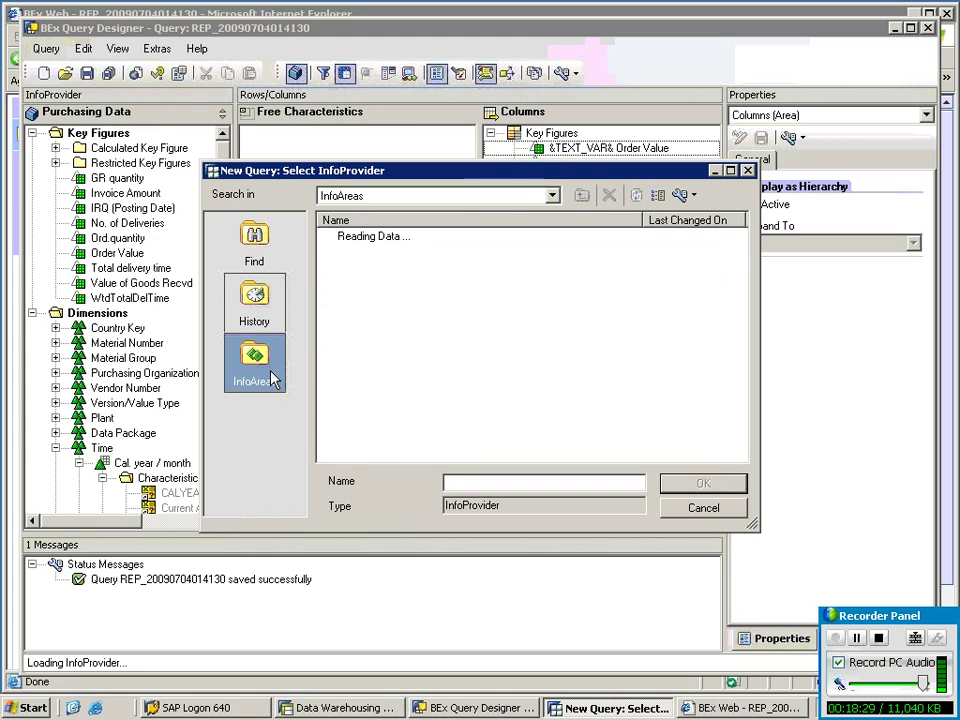
left_click(363, 300)
double_click(362, 304)
double_click(392, 254)
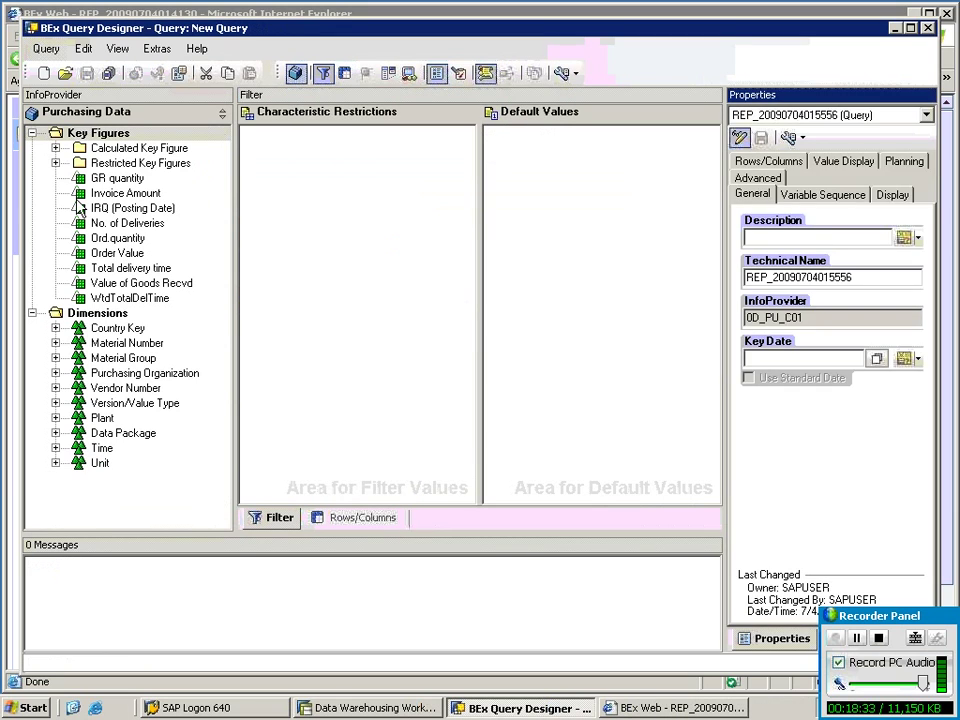
left_click(123, 181)
Put GR quantity through No. of Deliveries in columns and Country in rows.
left_click_drag(128, 221, 554, 232)
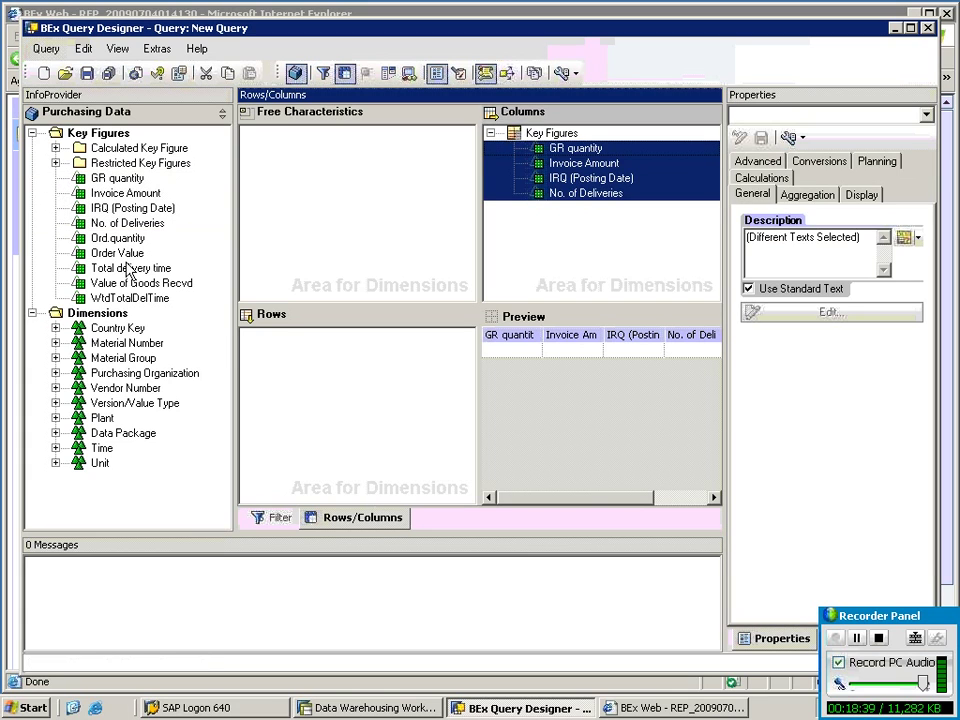
left_click(55, 328)
left_click_drag(125, 343, 290, 358)
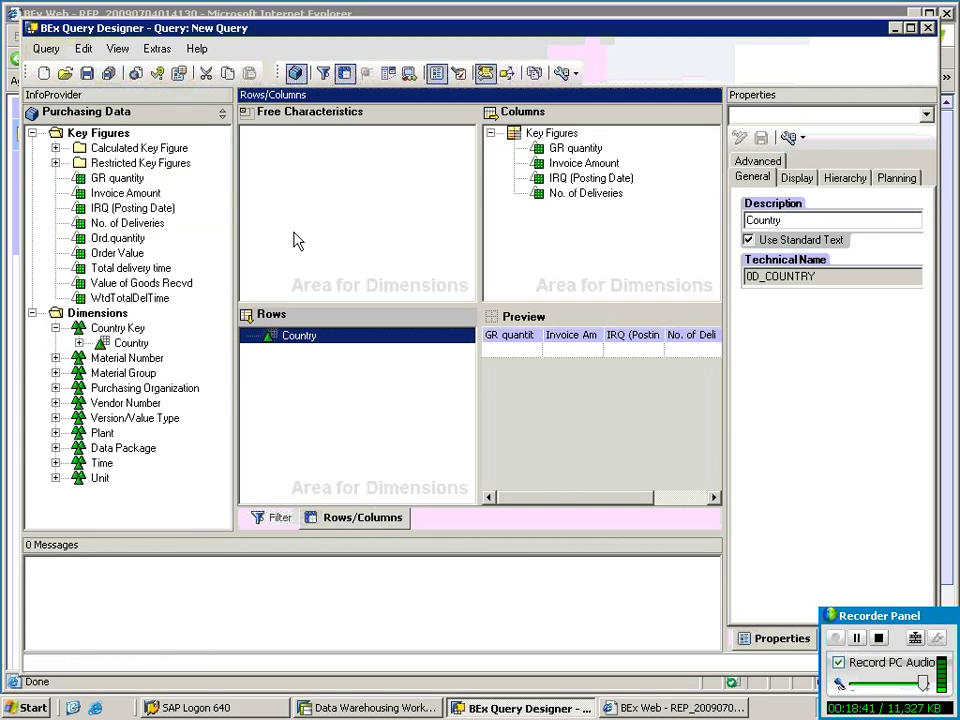
Add a new Condition 1 and open it for editing.
left_click(388, 73)
right_click(310, 156)
left_click(345, 170)
right_click(265, 133)
left_click(315, 145)
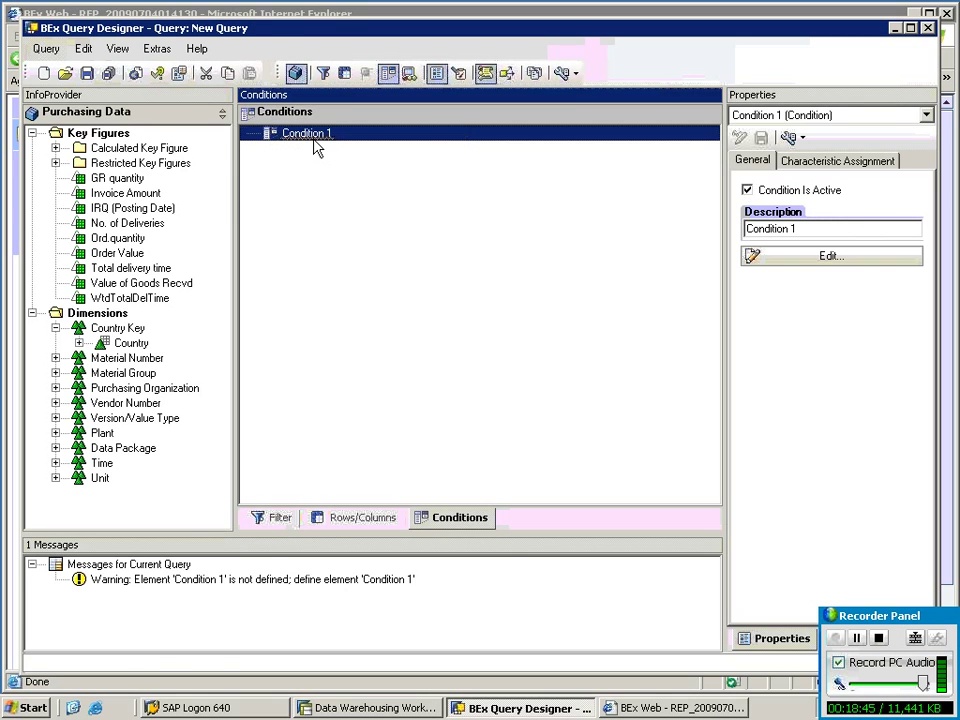
Rename the condition to Topn and add the row No. of Deliveries Top N 3.
left_click_drag(303, 174, 208, 189)
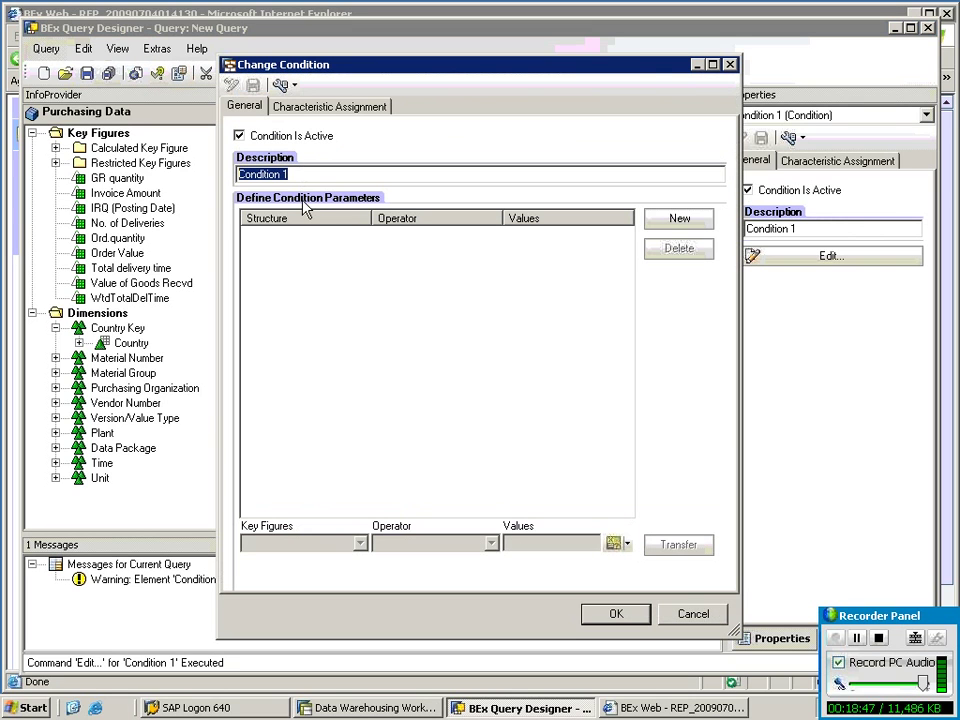
type("Topn")
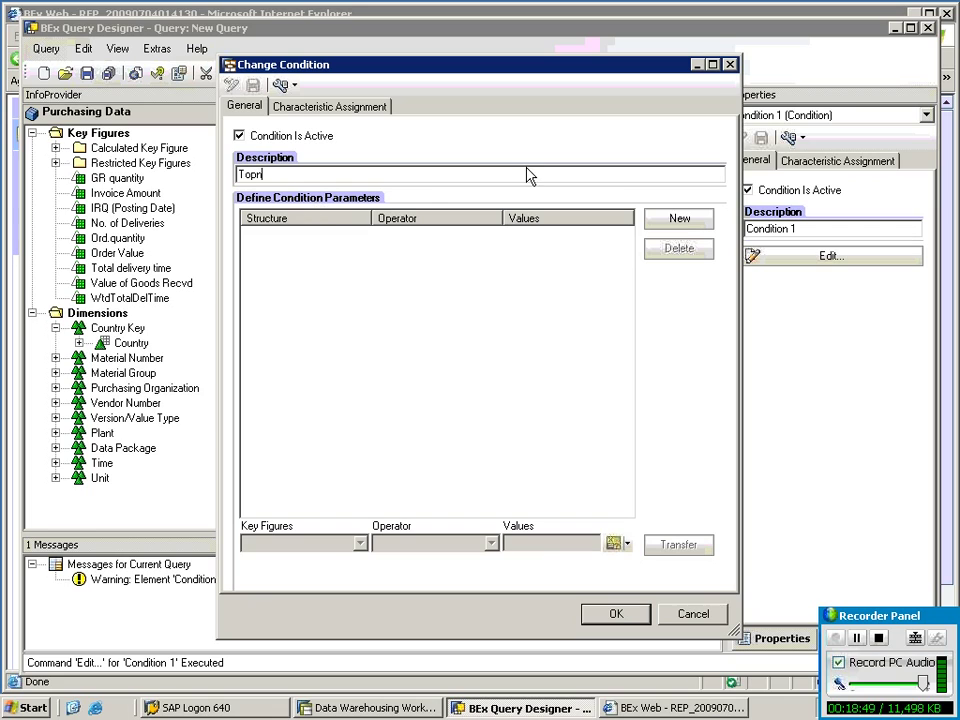
left_click(673, 224)
left_click(360, 543)
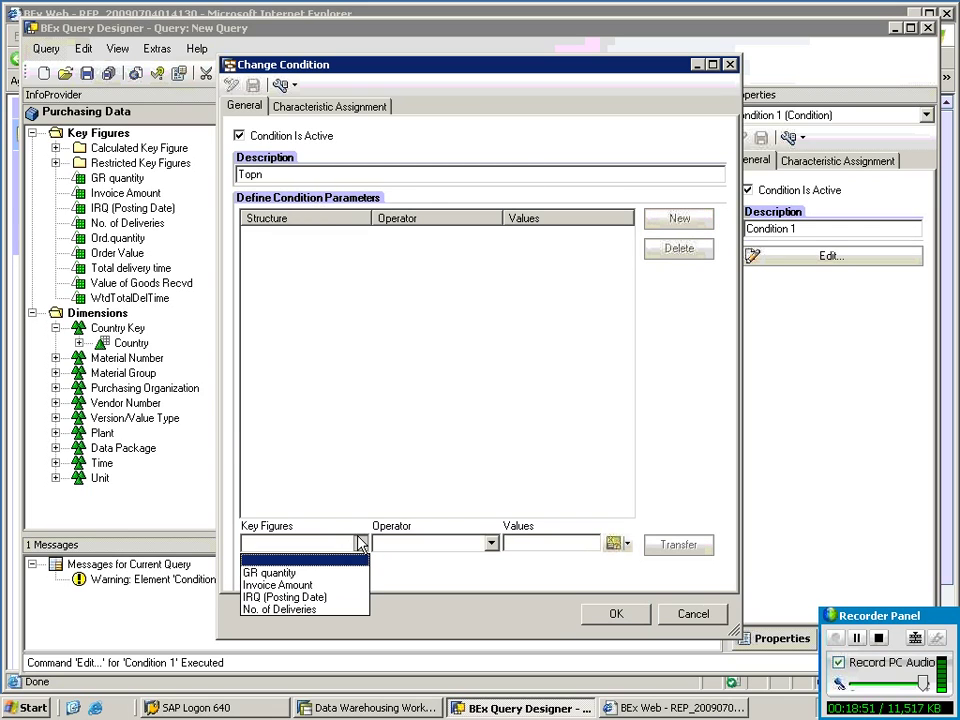
left_click(321, 608)
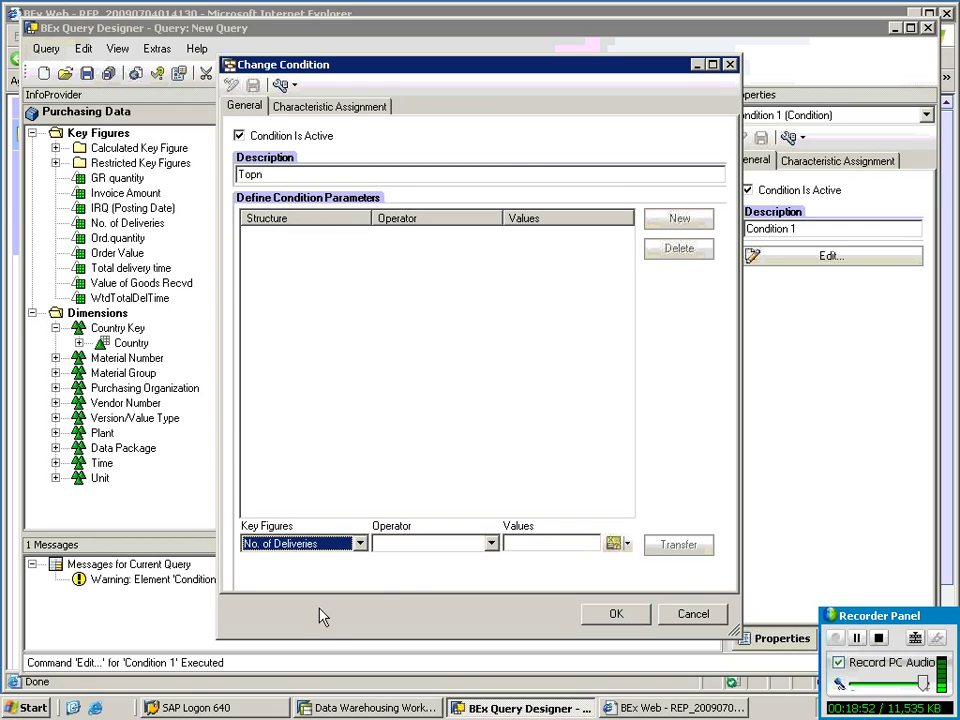
left_click(491, 543)
scroll(430, 610, "down", 2)
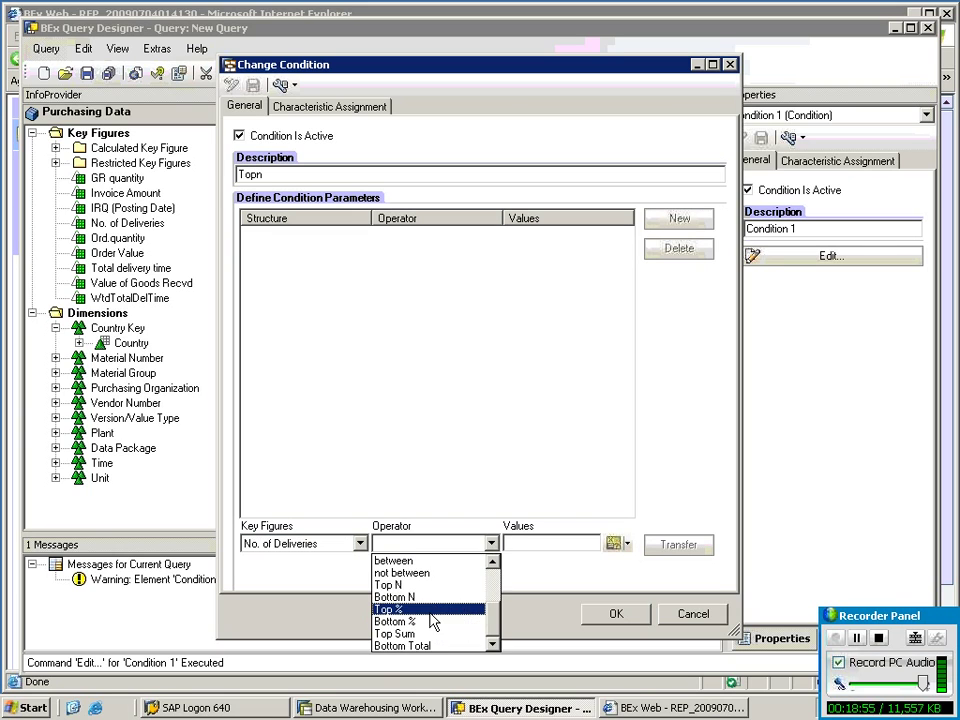
left_click(425, 583)
left_click(525, 546)
type("3")
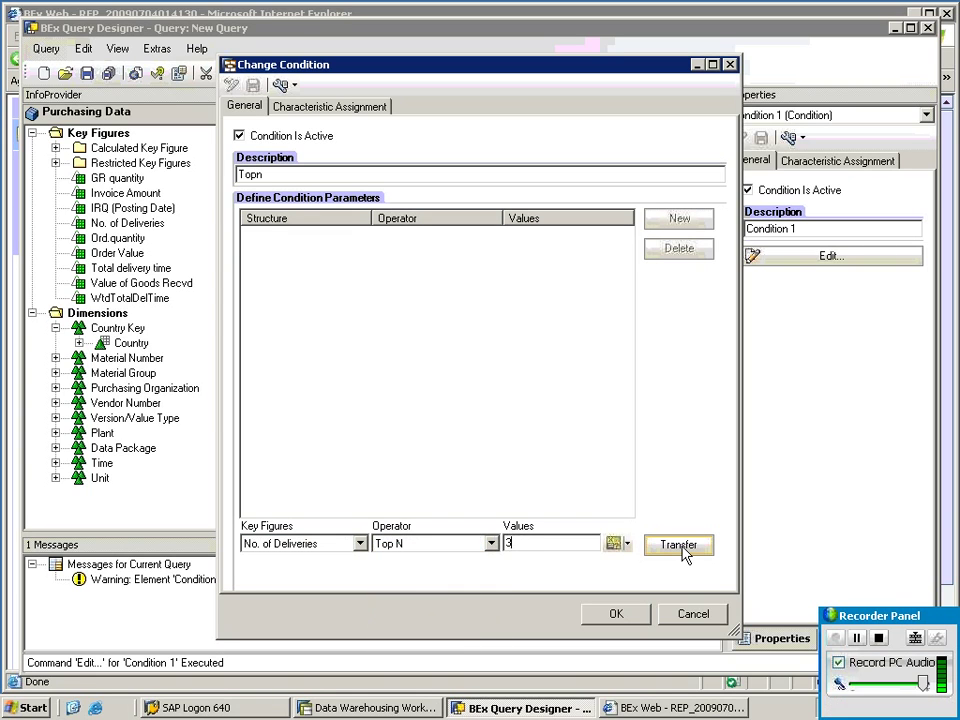
left_click(679, 544)
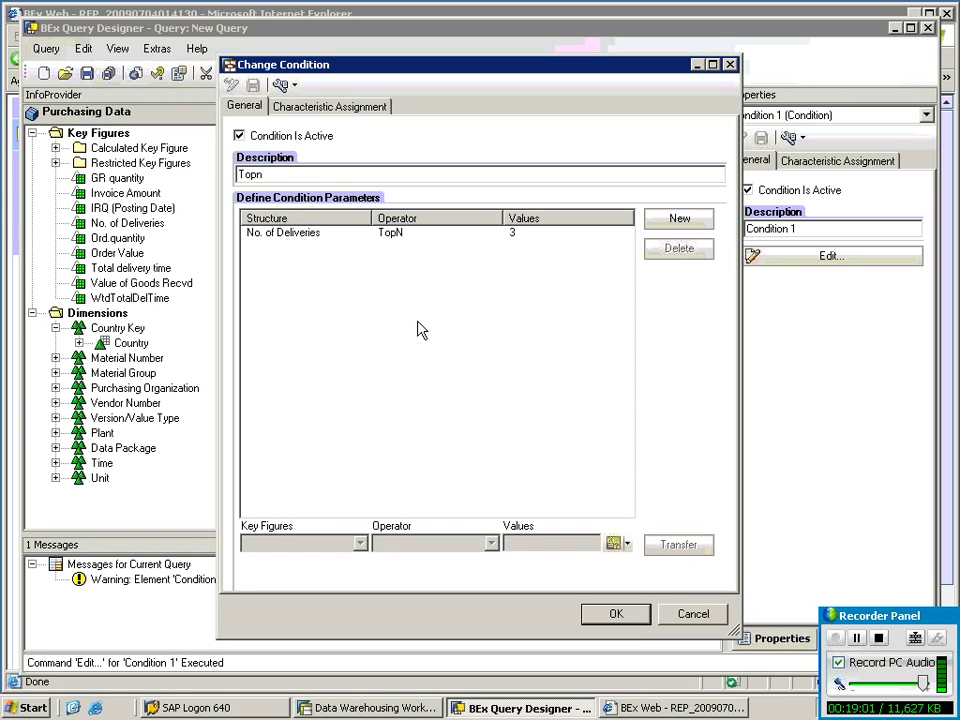
Assign the Topn condition to Country and confirm it.
left_click(380, 106)
left_click(252, 221)
left_click(249, 106)
left_click(615, 613)
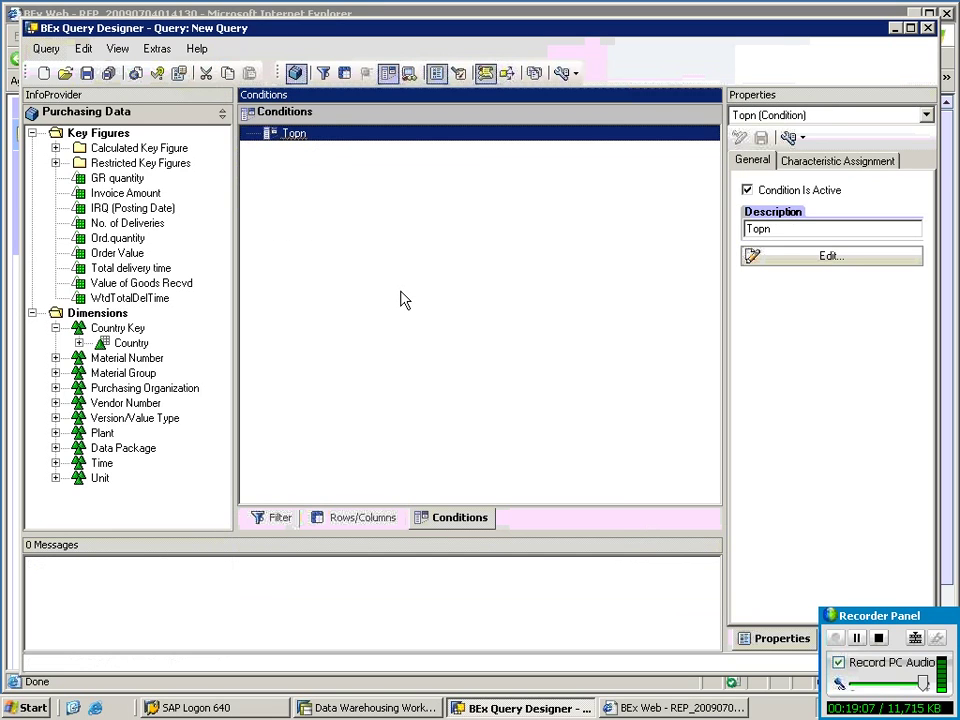
Save the query under the description Topn_sq.
left_click(87, 73)
left_click_drag(551, 483, 457, 485)
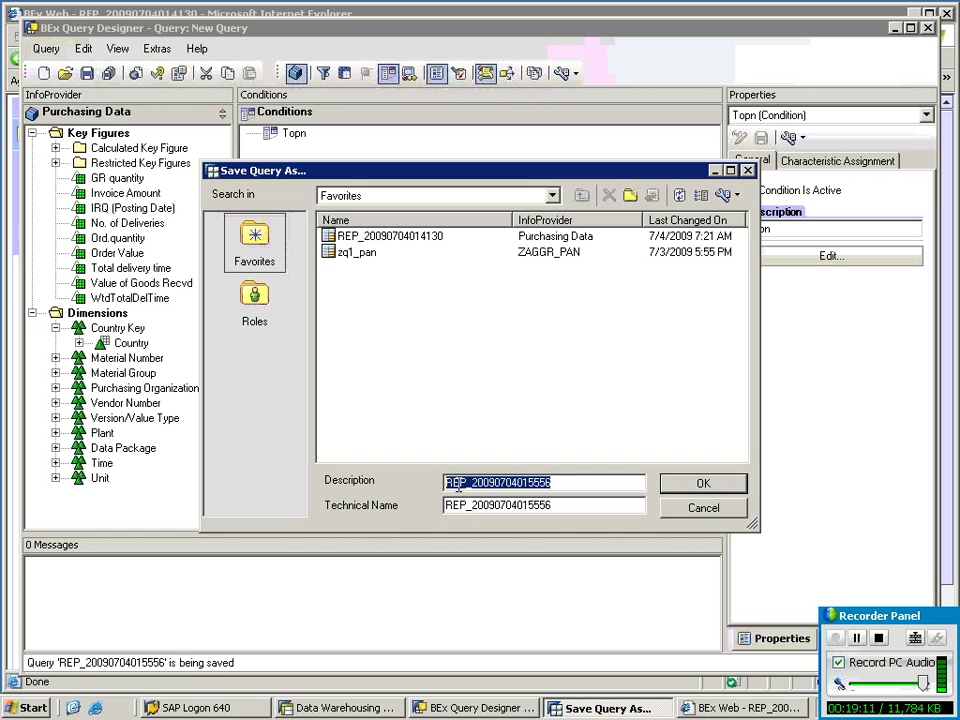
type("Topn_sq")
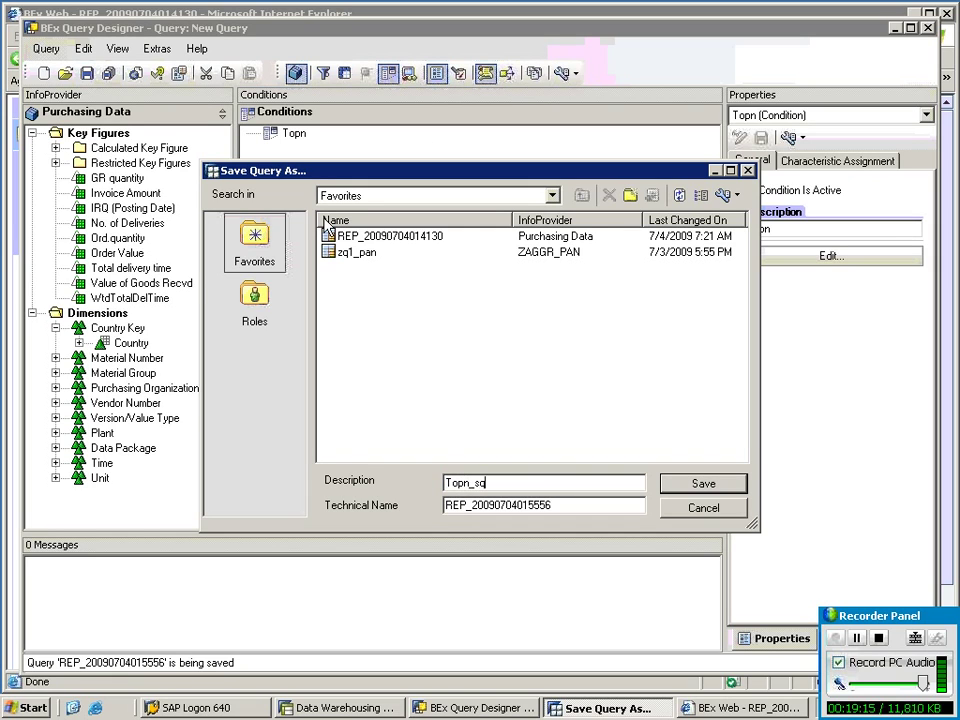
left_click(705, 487)
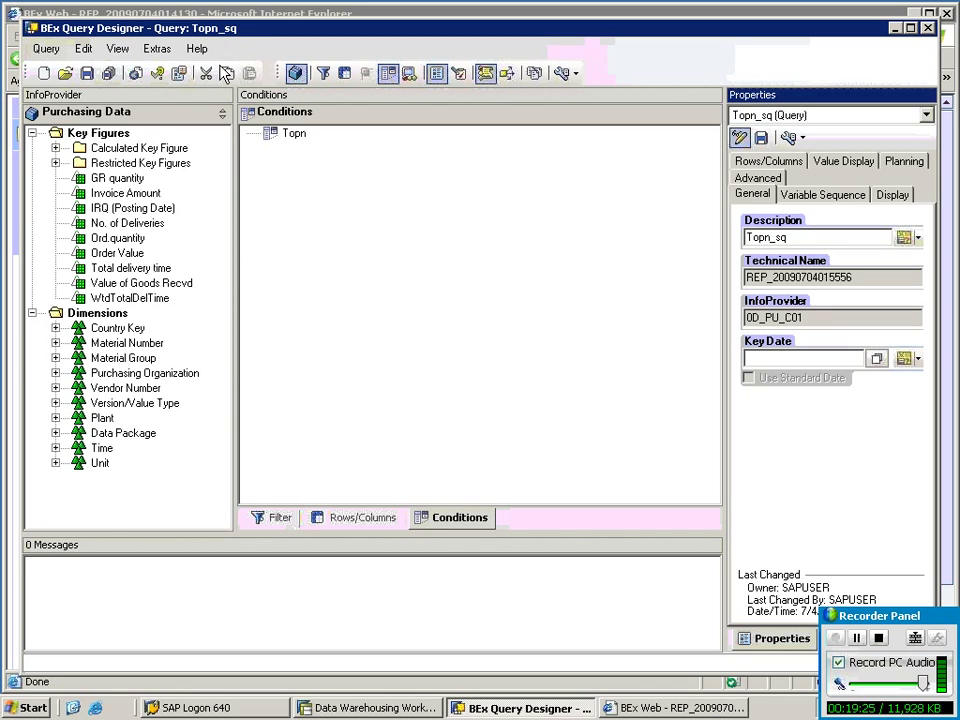
Start another new query on SAP Demo Purchasing Data.
left_click(42, 73)
left_click(256, 378)
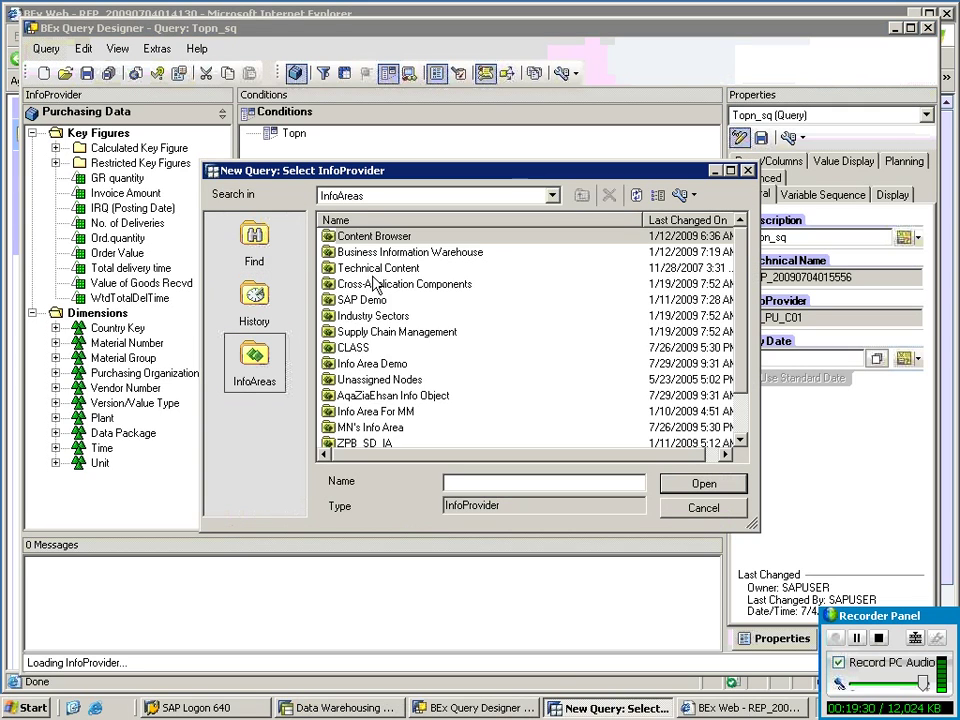
double_click(366, 298)
double_click(384, 253)
double_click(389, 238)
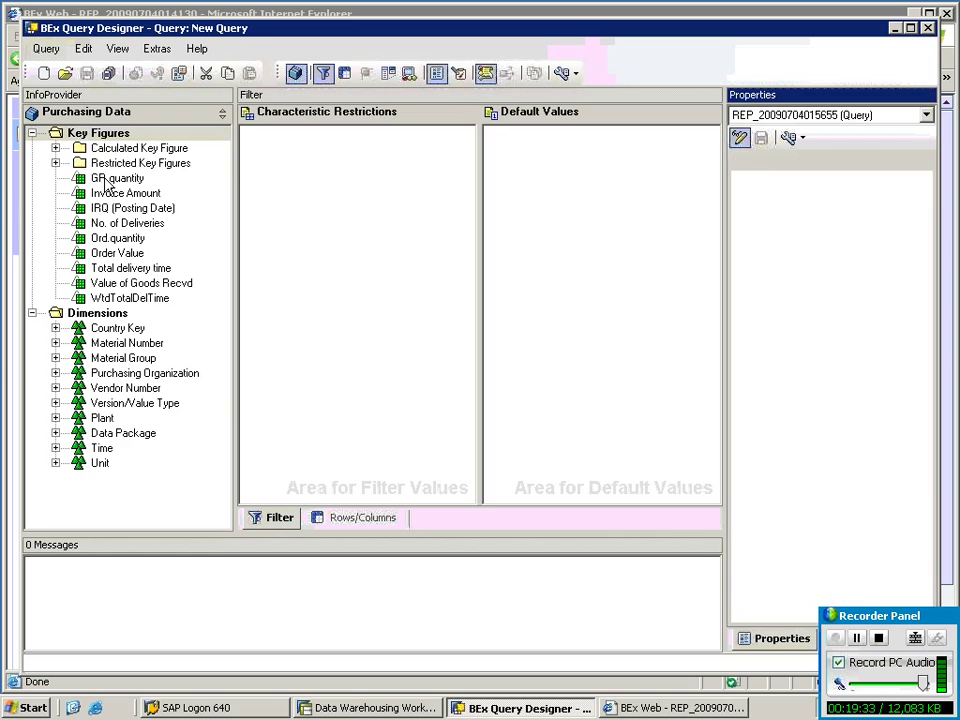
Place the seven key figures, GR quantity through Total delivery time, into columns.
left_click_drag(115, 179, 125, 235)
left_click(123, 238, "ctrl")
left_click(123, 252, "ctrl")
left_click(131, 270, "ctrl")
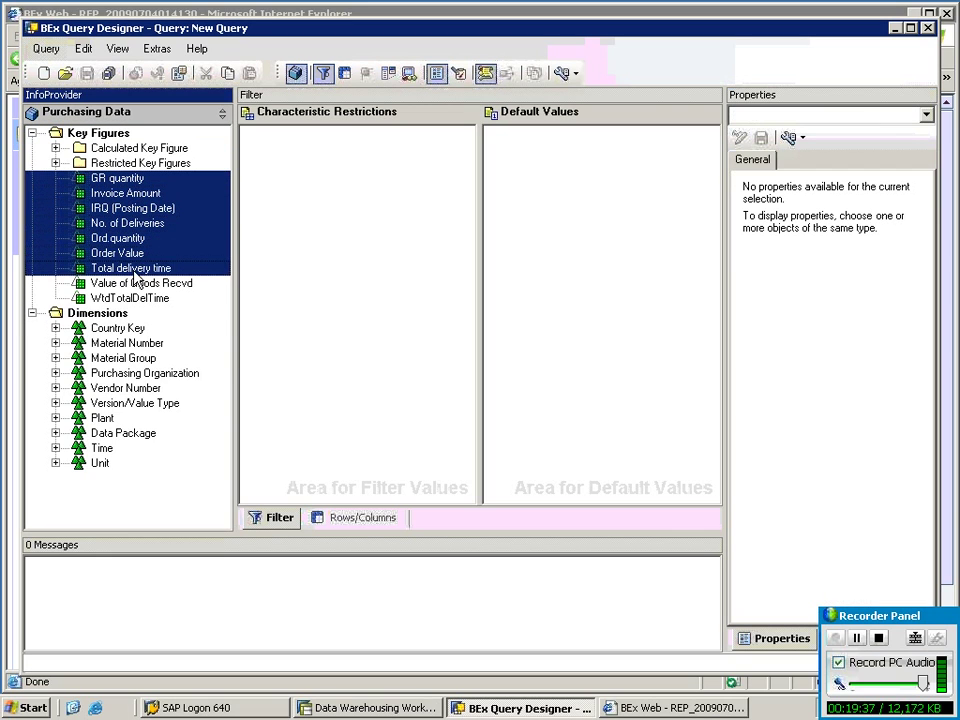
left_click(122, 313)
left_click(115, 179)
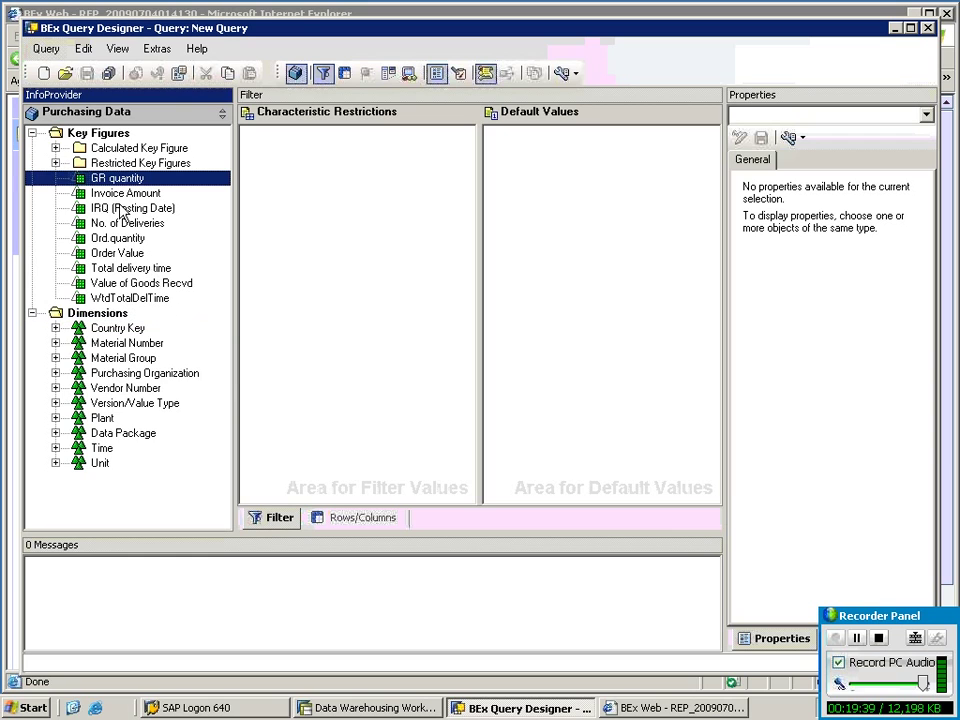
left_click(120, 244, "shift")
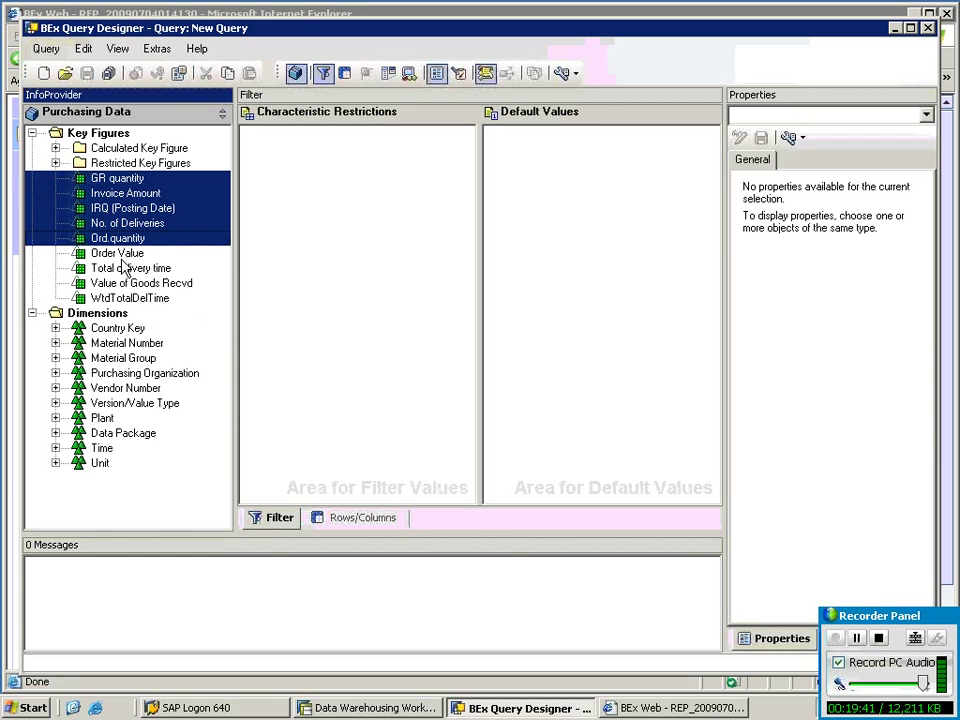
left_click(104, 268, "shift")
left_click_drag(147, 255, 515, 251)
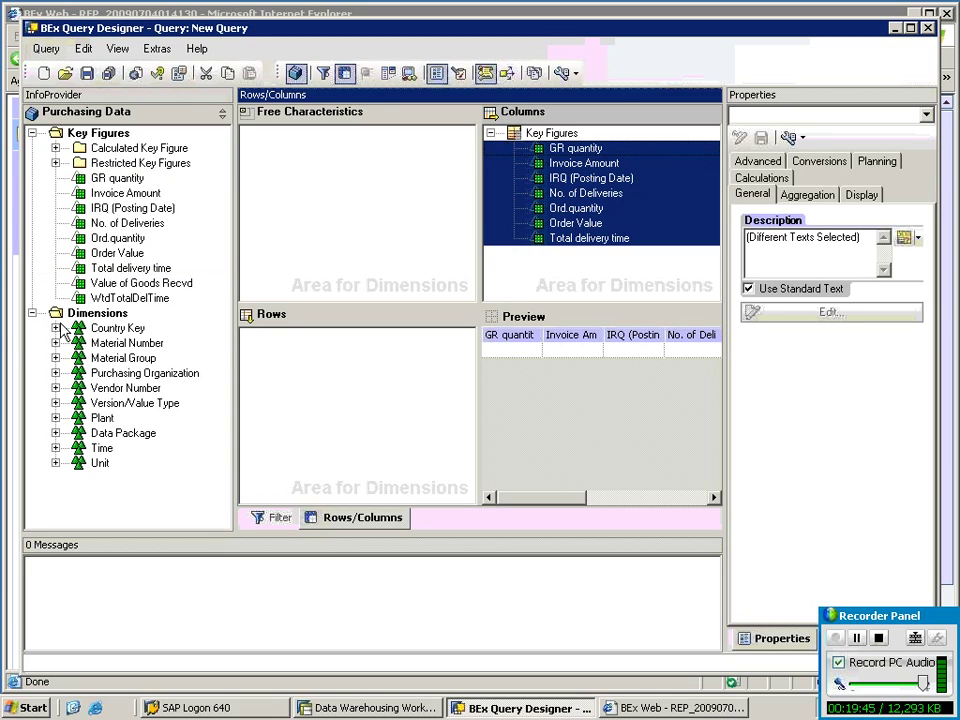
Put Country, Purch. organization and Vendor into the query rows.
double_click(125, 343)
left_click(56, 329)
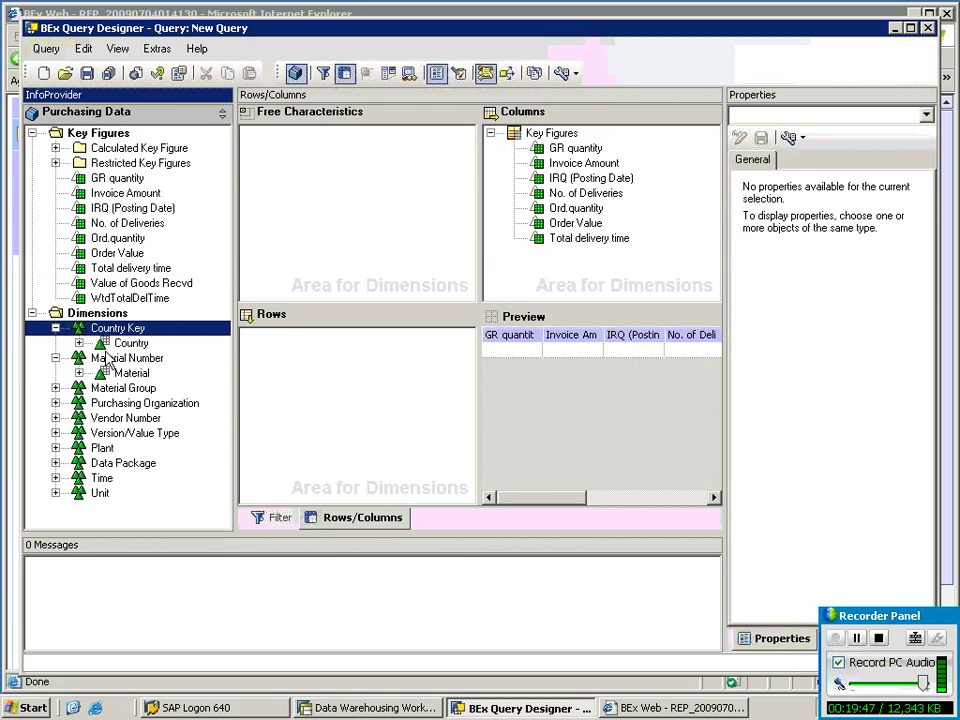
left_click_drag(107, 346, 304, 378)
left_click(56, 403)
left_click_drag(100, 418, 335, 395)
left_click(56, 433)
left_click_drag(130, 448, 294, 368)
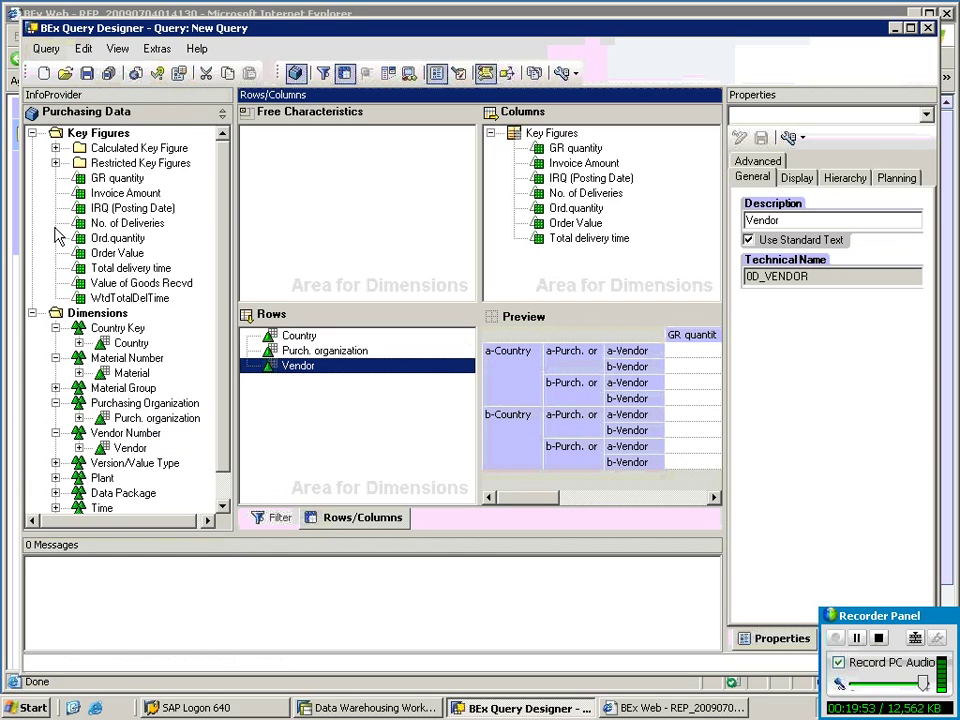
Save the query with the description topn_rq.
left_click(87, 73)
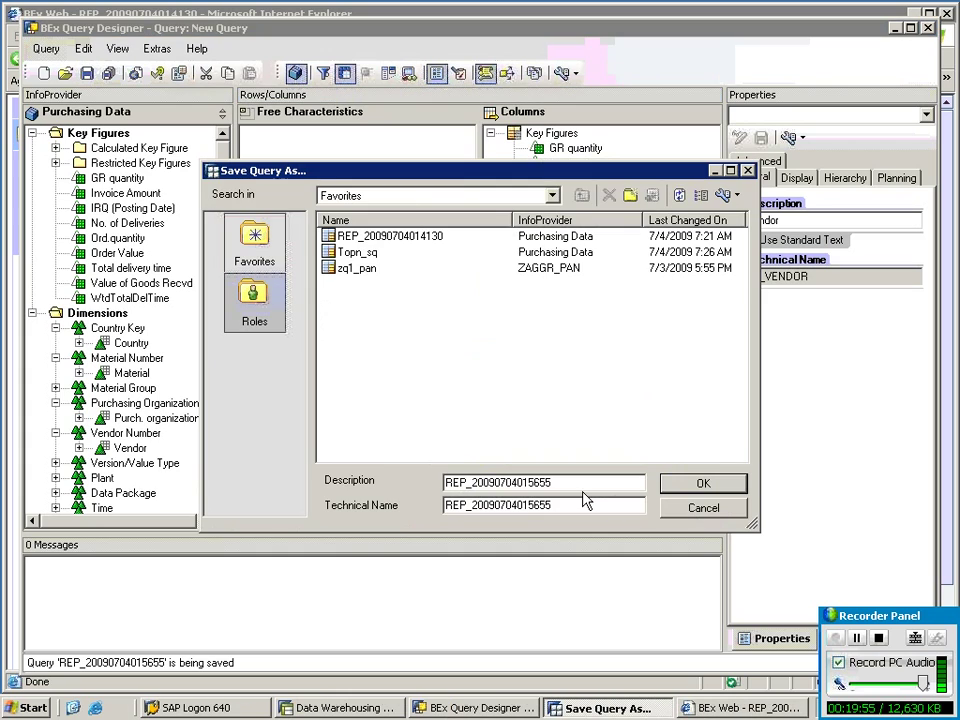
double_click(510, 487)
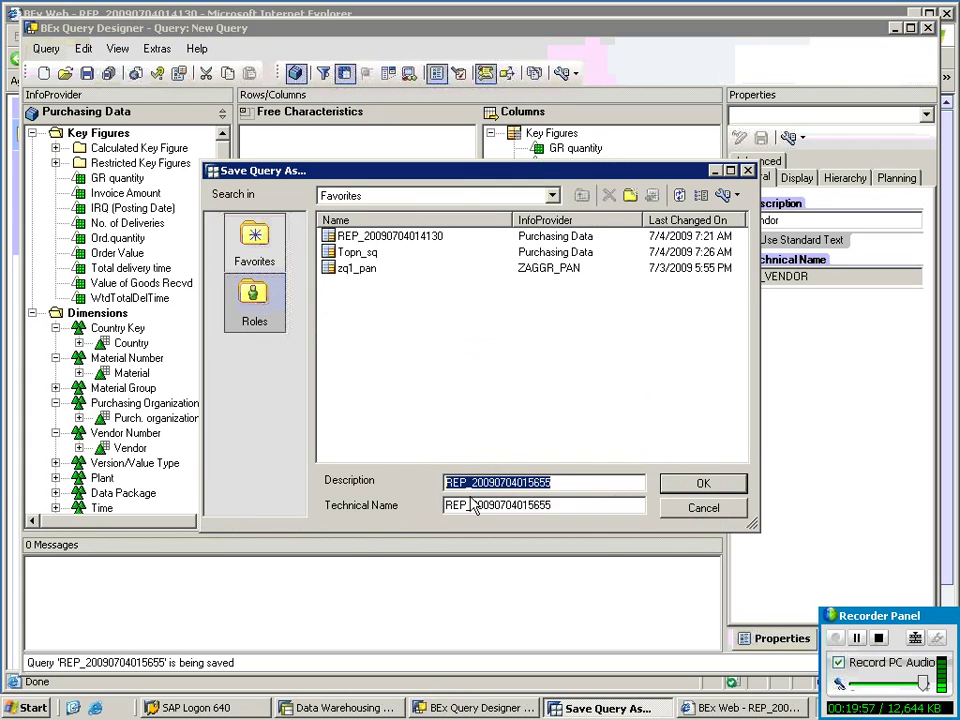
key("BackSpace")
type("topn_rq")
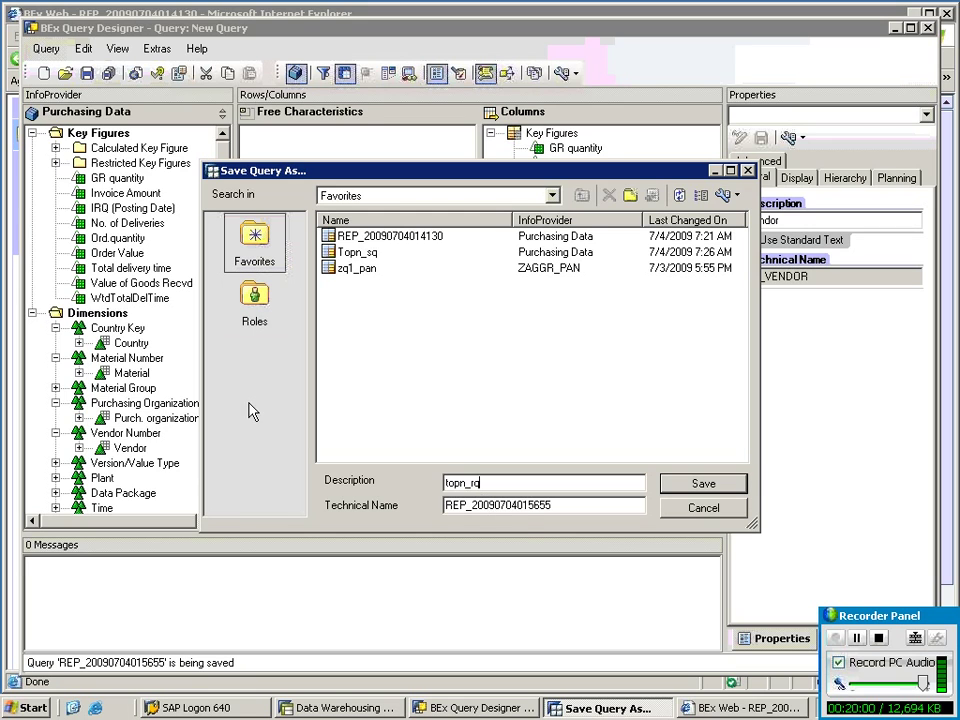
left_click(704, 485)
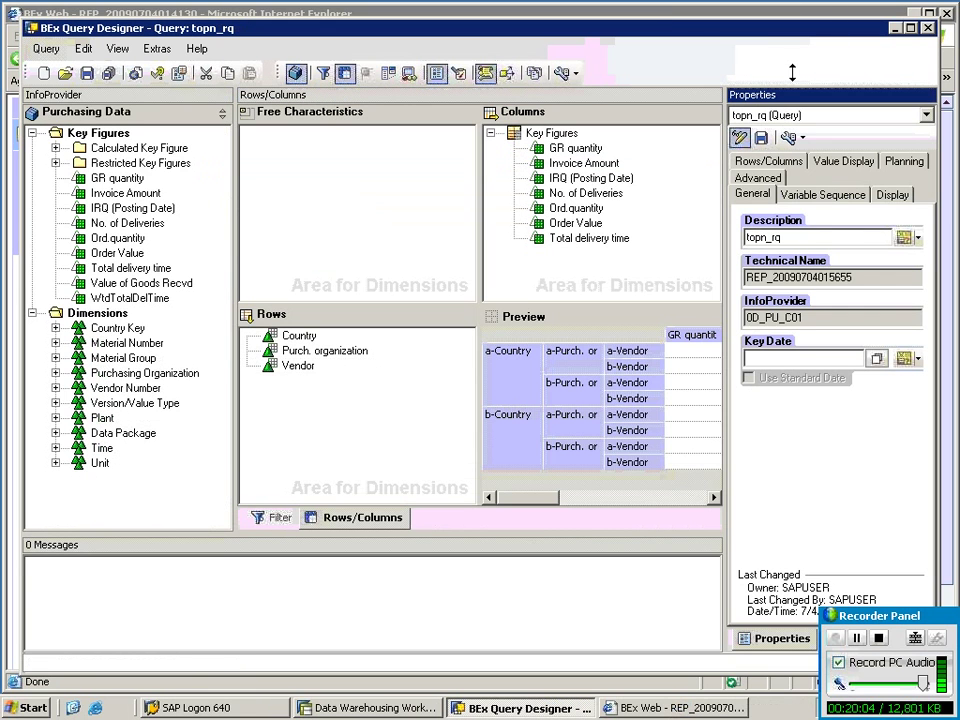
left_click(651, 10)
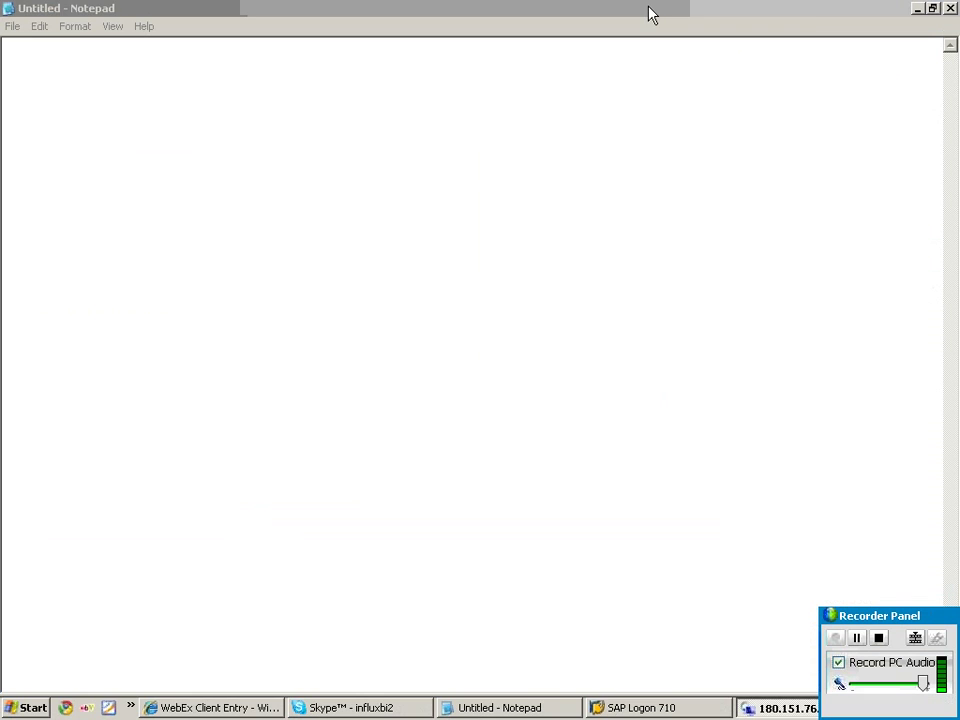
Add the line 'sendor and reciver assignments---rsbbs' below the jump-query notes.
left_click(873, 510)
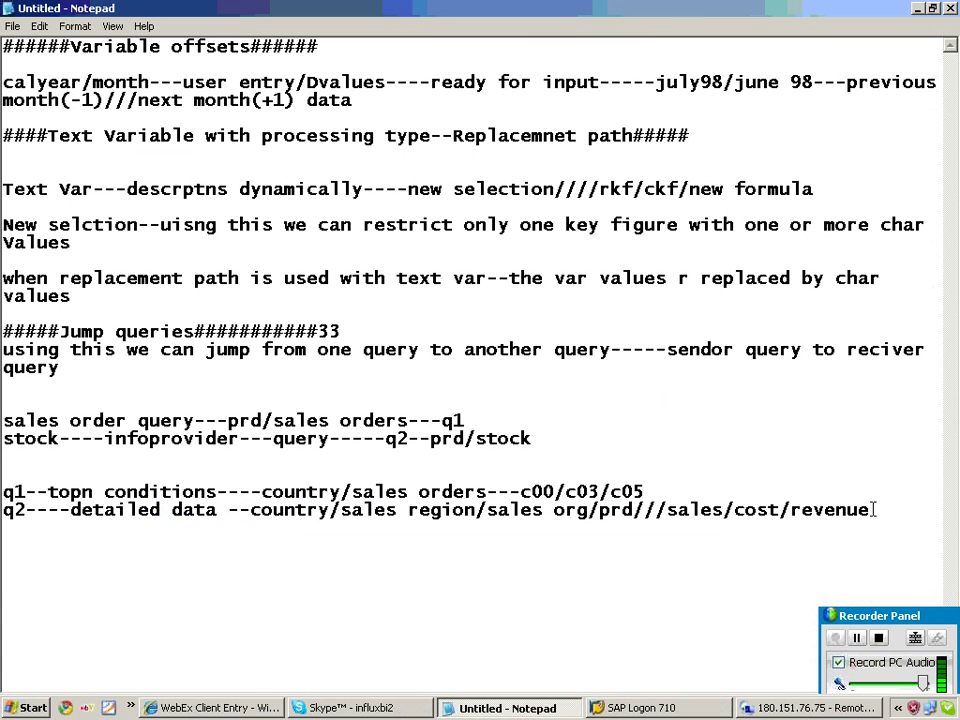
key("Return")
key("Return")
type("sendor a")
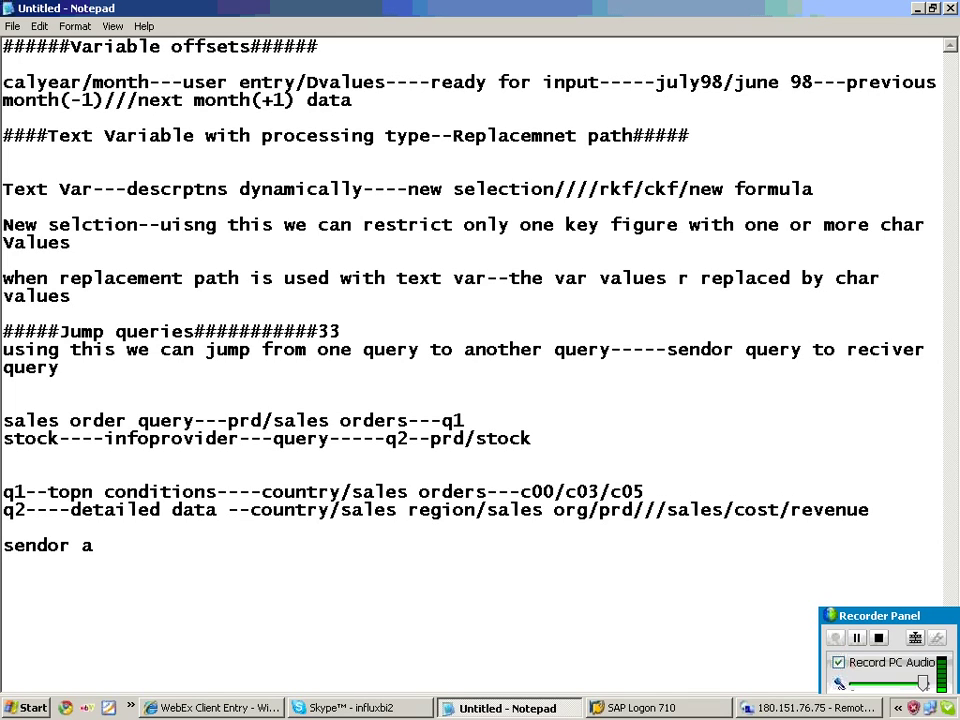
type("dn")
key("BackSpace")
key("BackSpace")
type("nd reciver ")
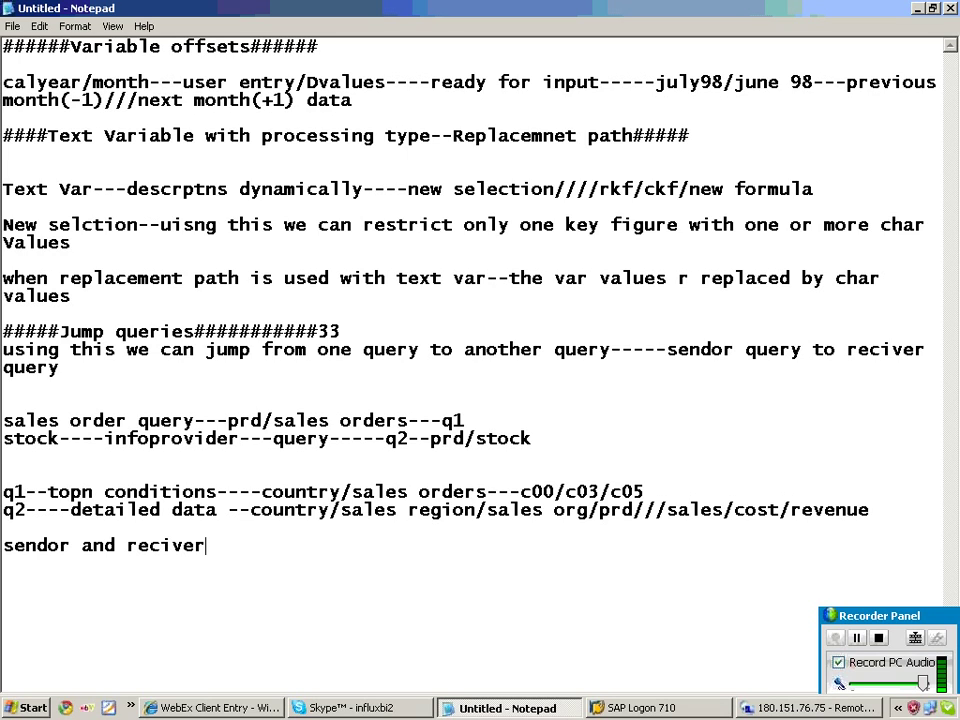
type("assignments---")
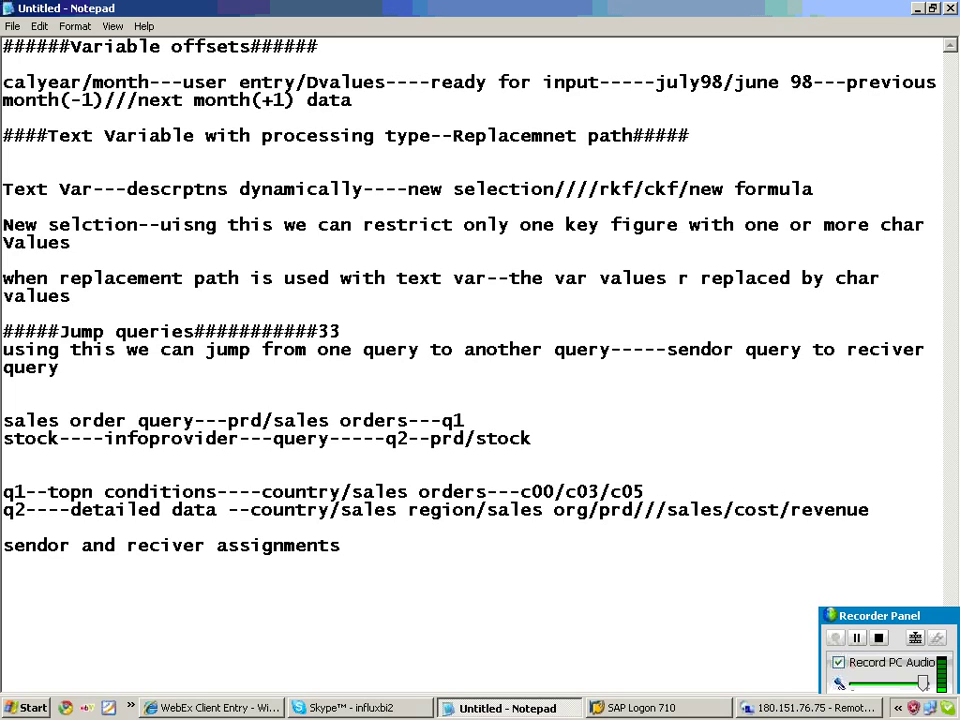
type("rsbbs")
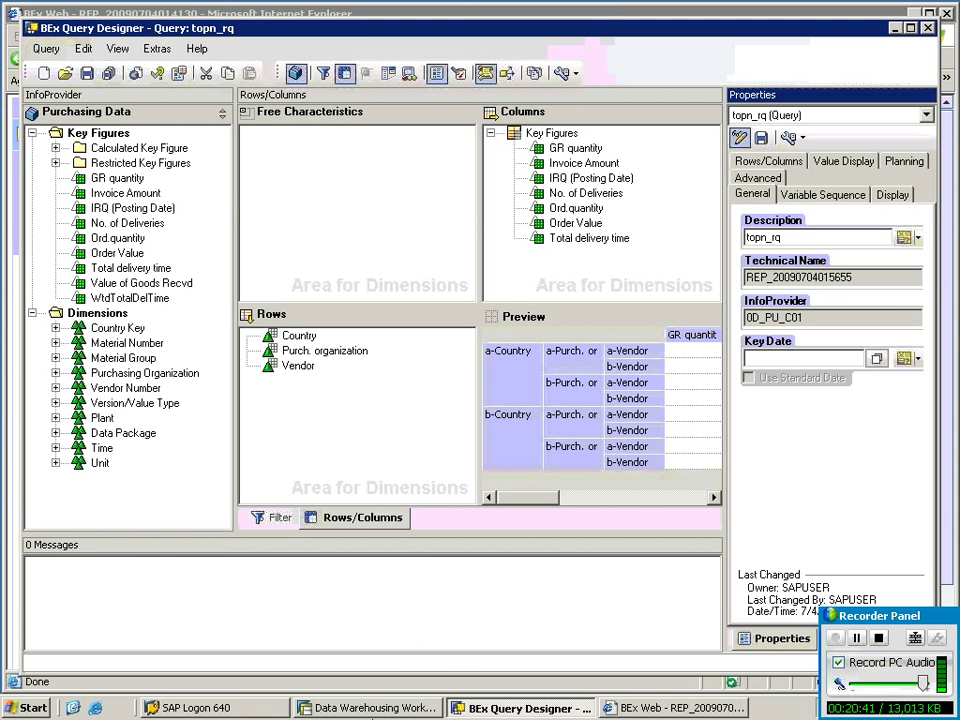
Switch to SAP GUI and run the sender/receiver assignment transaction.
left_click(375, 707)
type("/nrs")
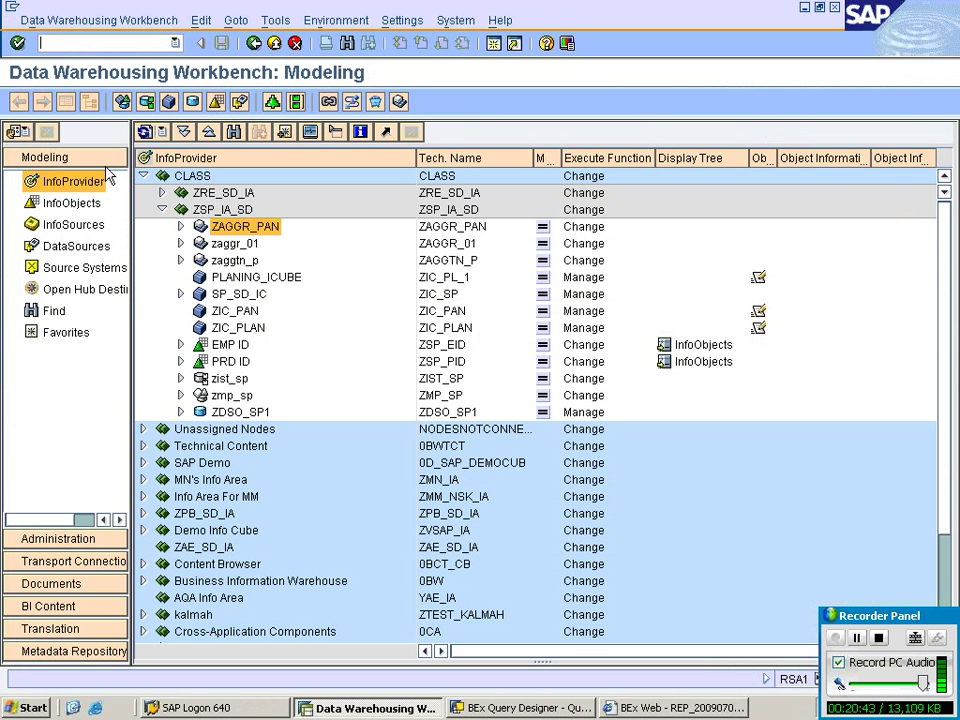
type("a1")
key("Return")
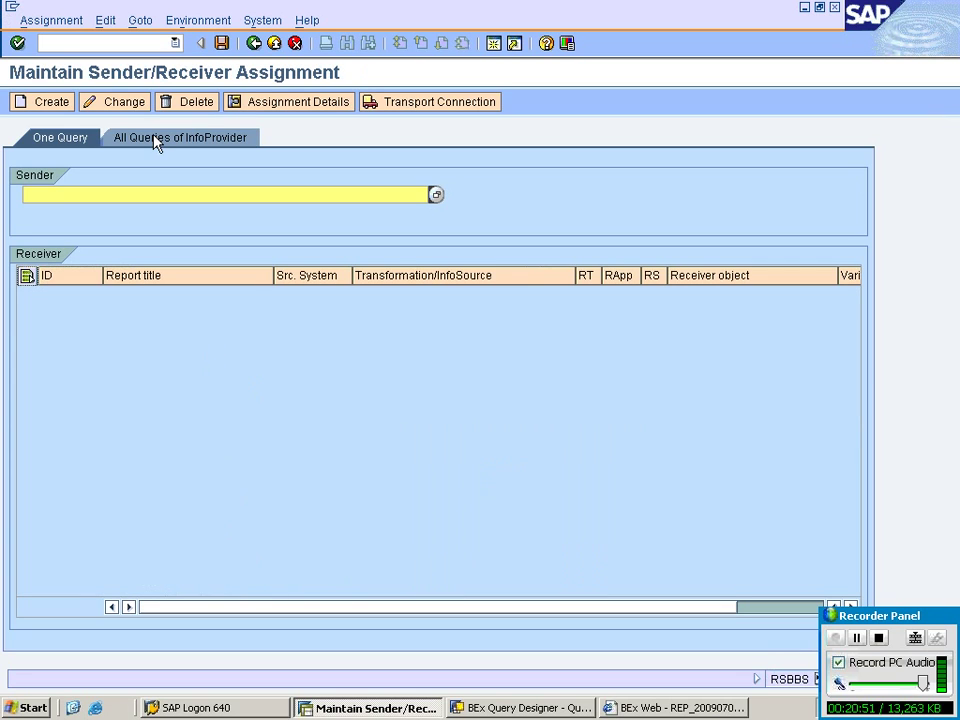
Search for and set Topn_sq as the sender query.
left_click(435, 195)
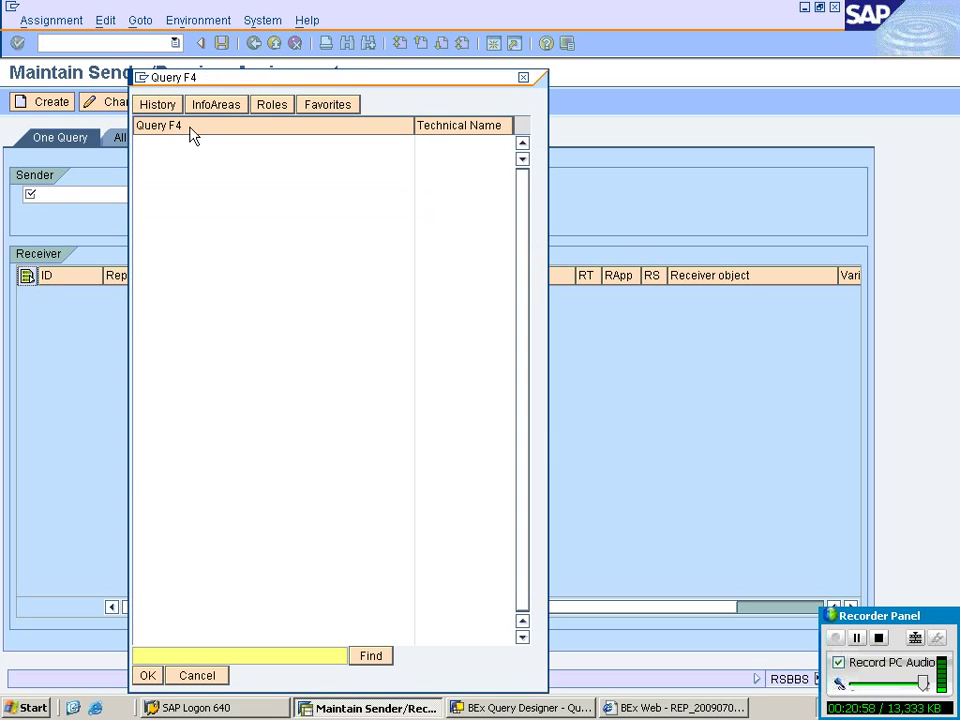
left_click(169, 655)
type("topn_sq")
key("Return")
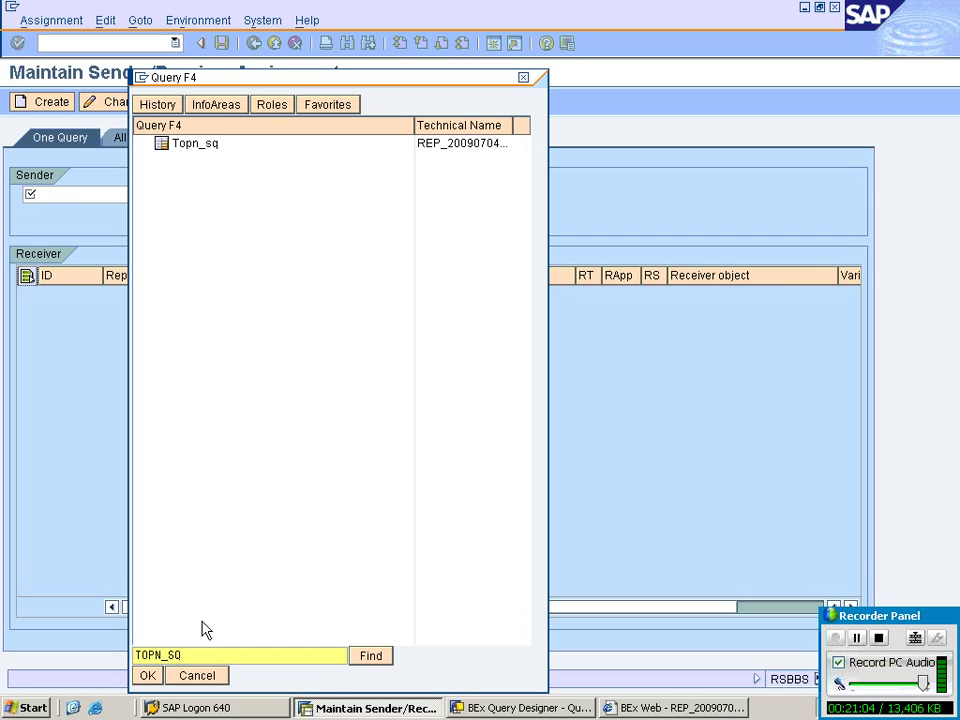
left_click(212, 146)
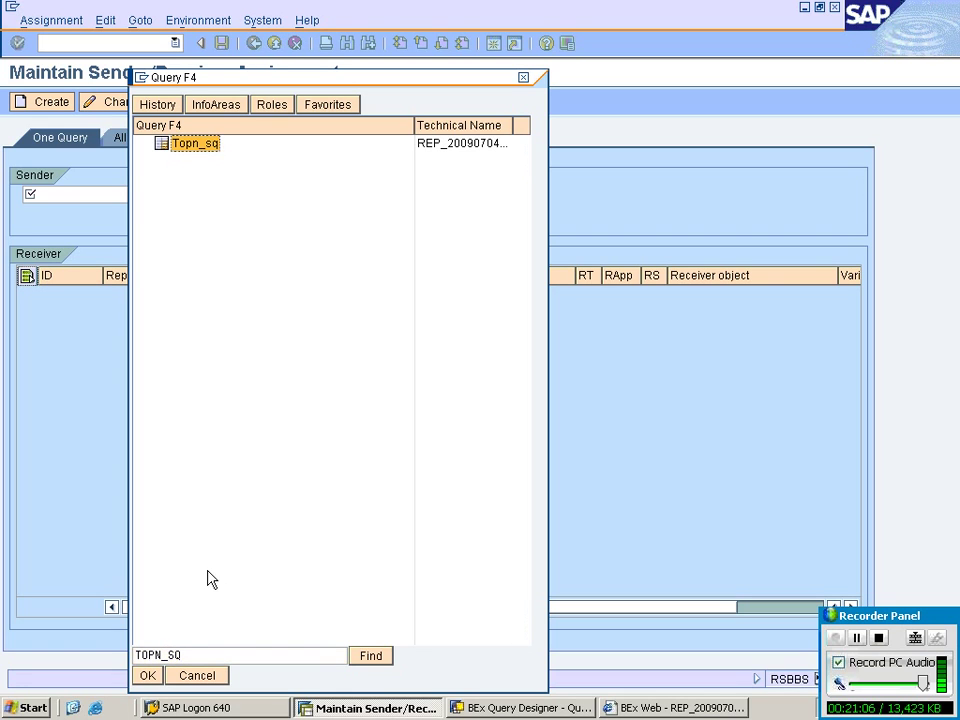
left_click(147, 675)
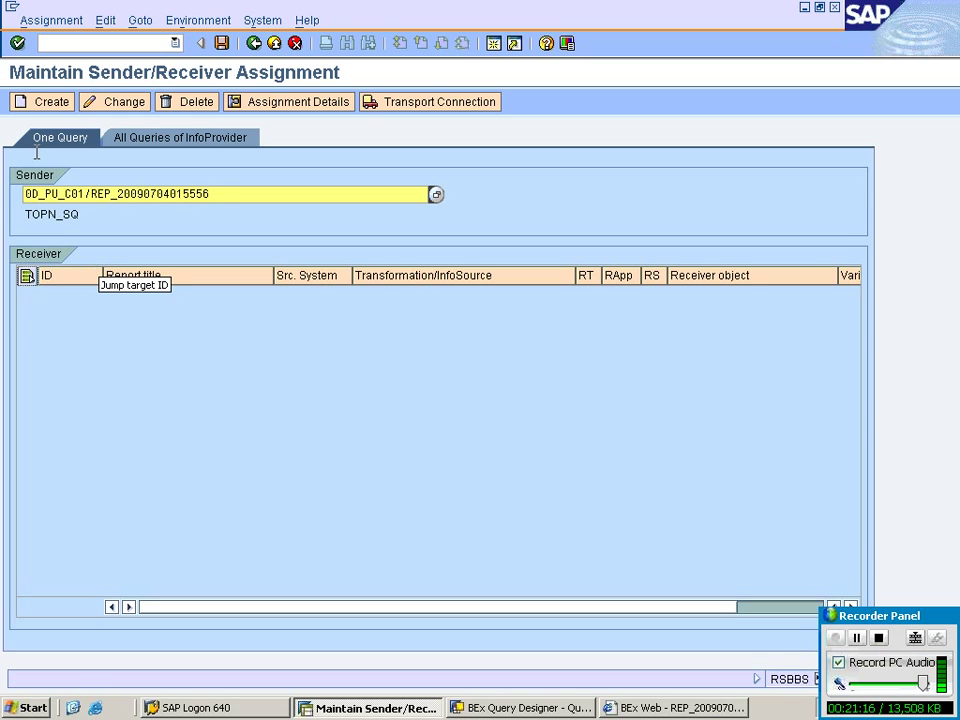
left_click(46, 104)
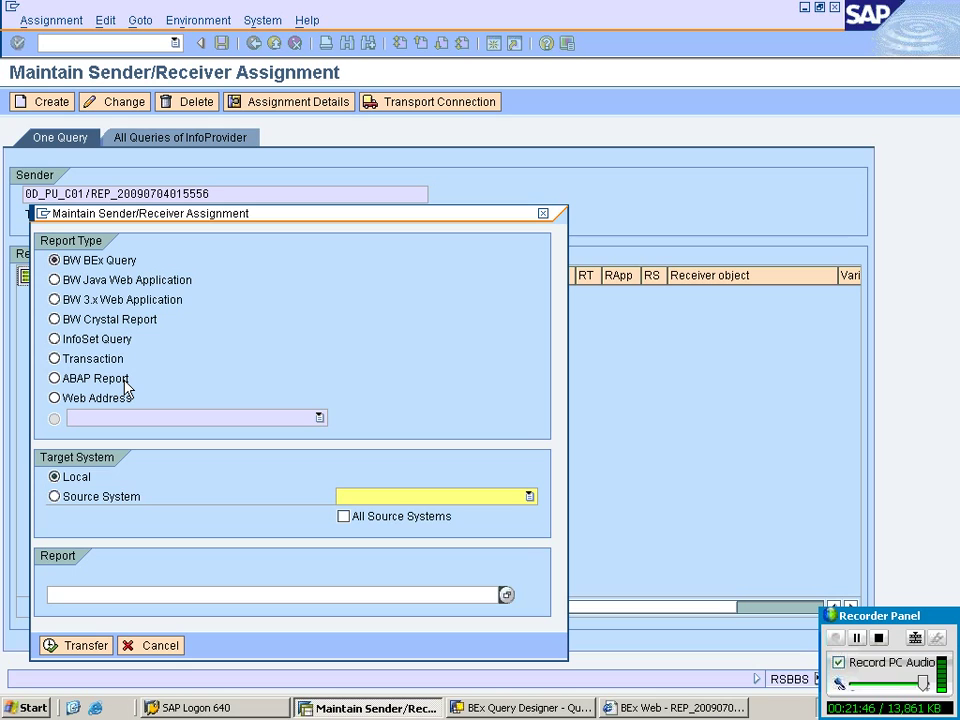
Choose BEx query as the receiver type.
left_click(82, 366)
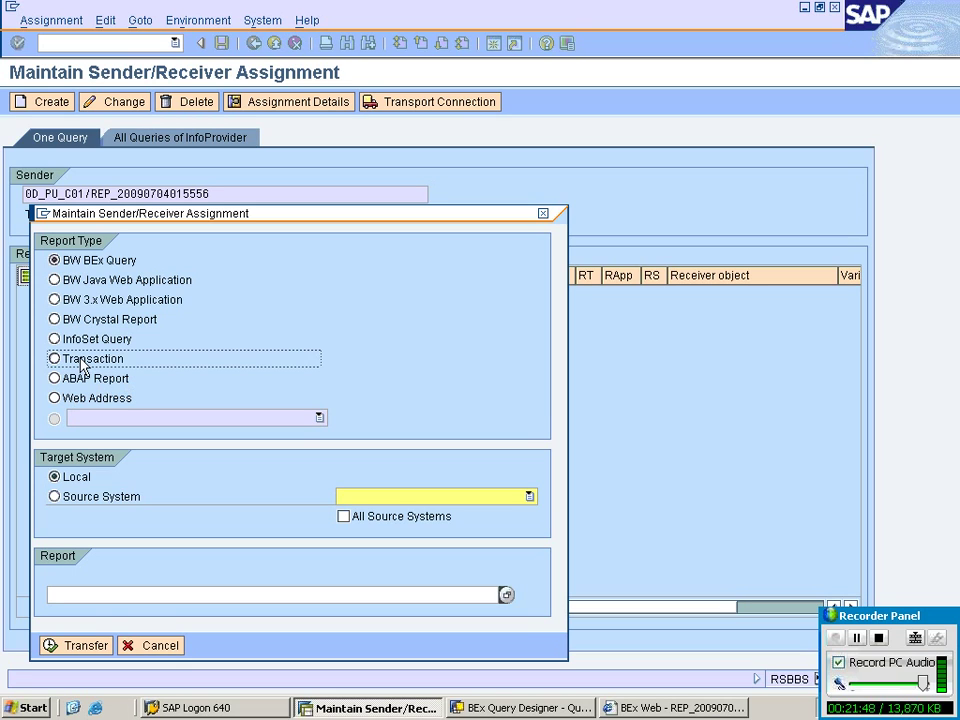
left_click(72, 388)
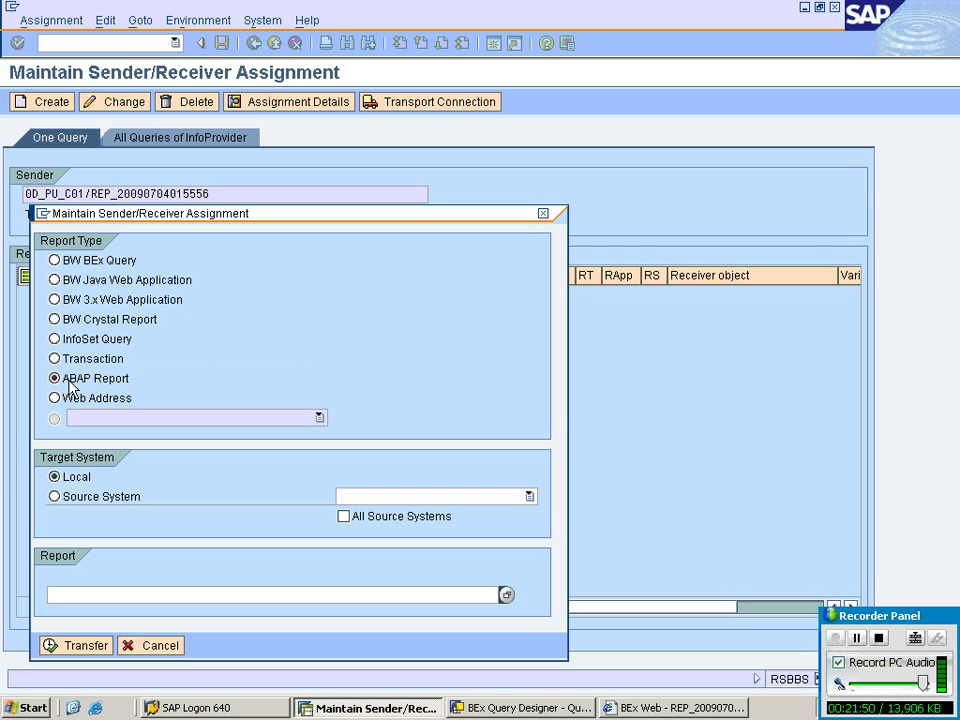
left_click(68, 261)
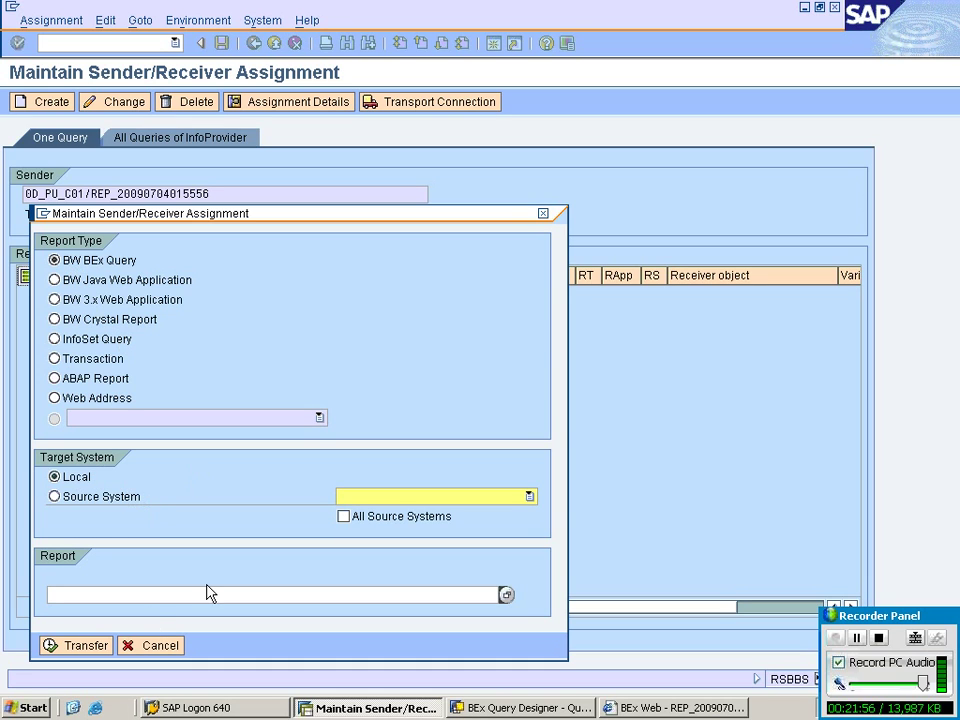
Look up and select topn_rq as the receiver report.
left_click(154, 595)
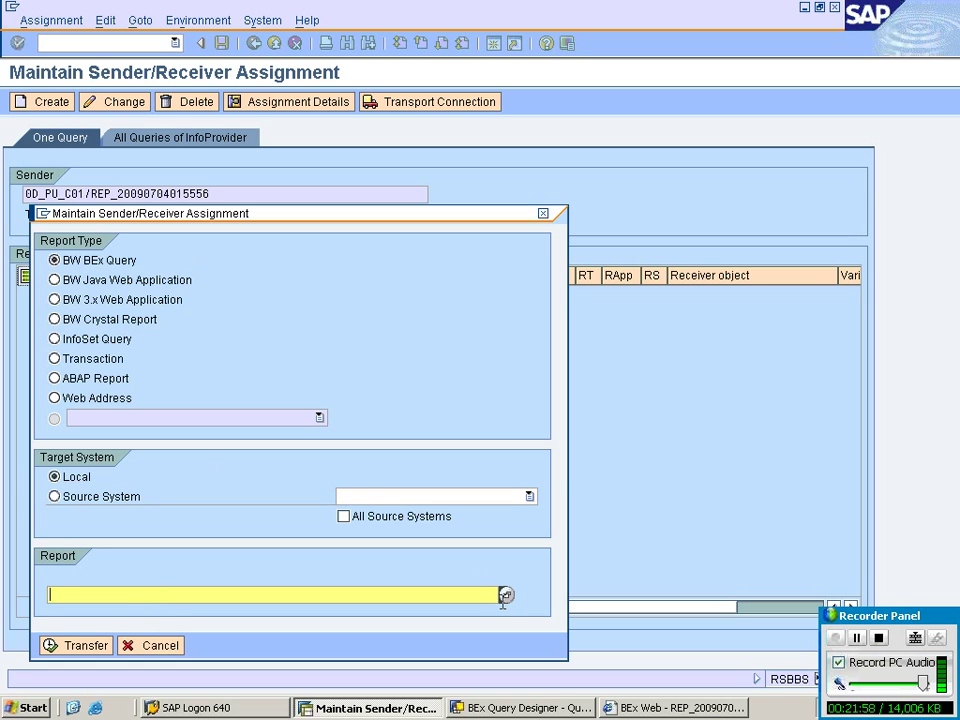
left_click(506, 595)
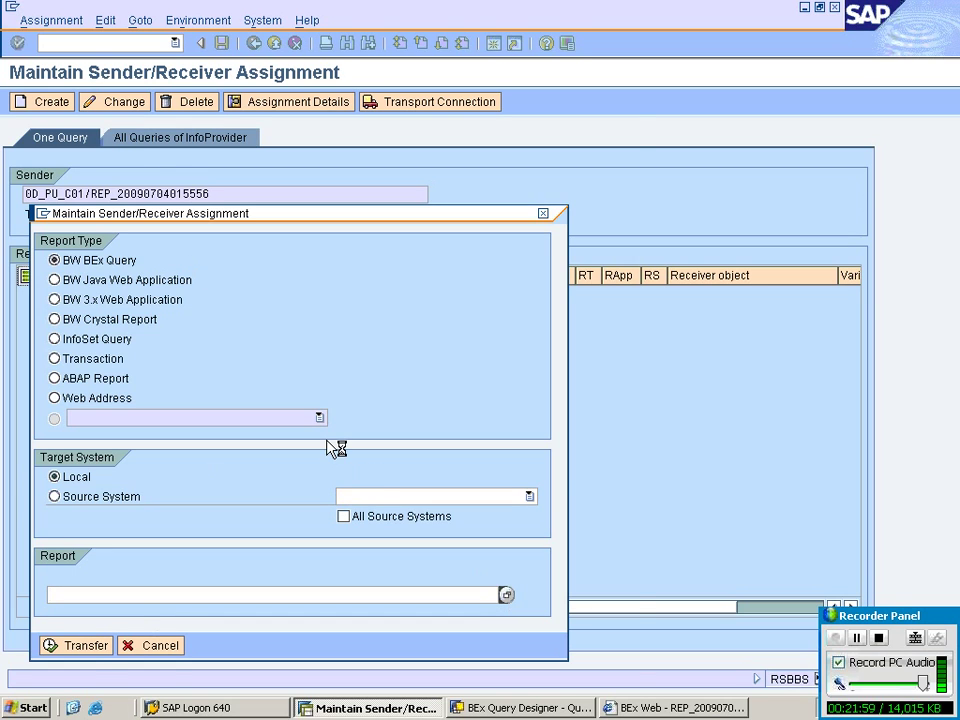
type("topn_")
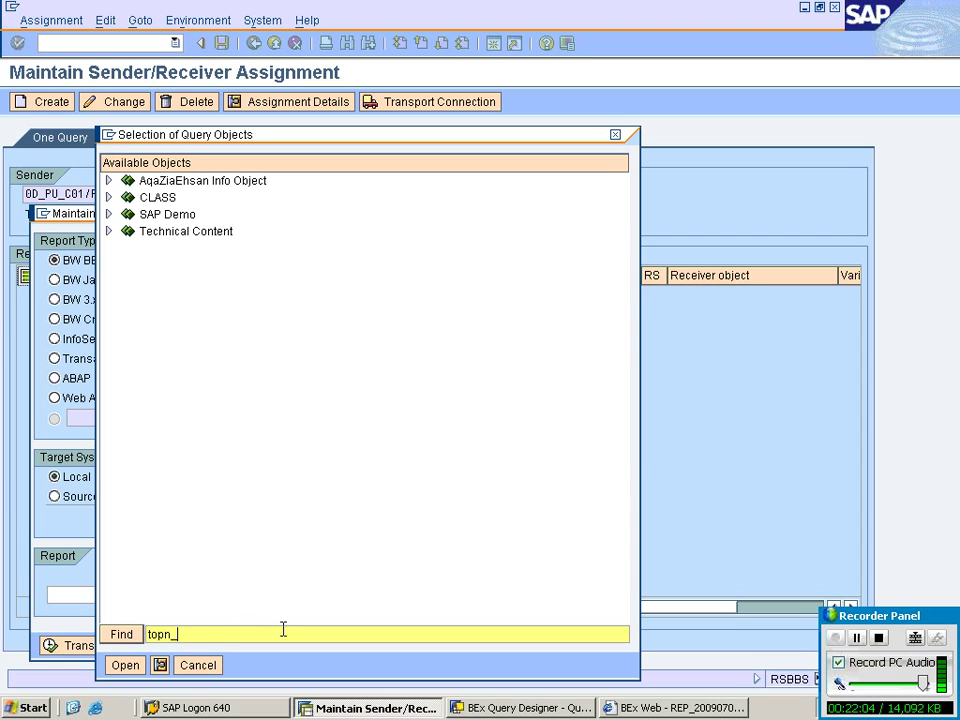
type("rq")
key("Return")
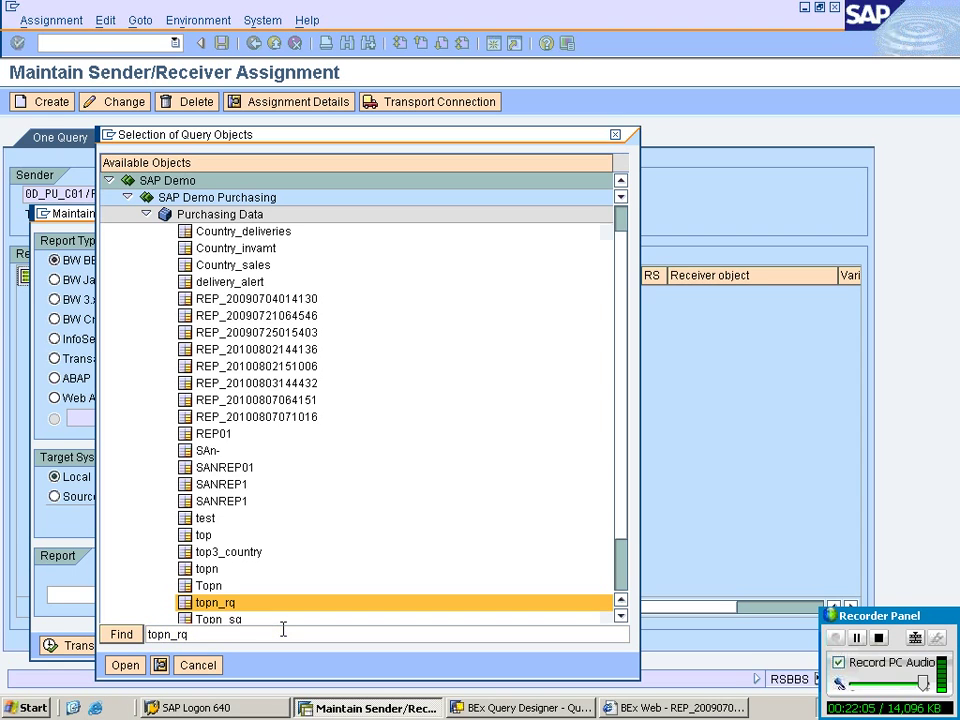
left_click(212, 603)
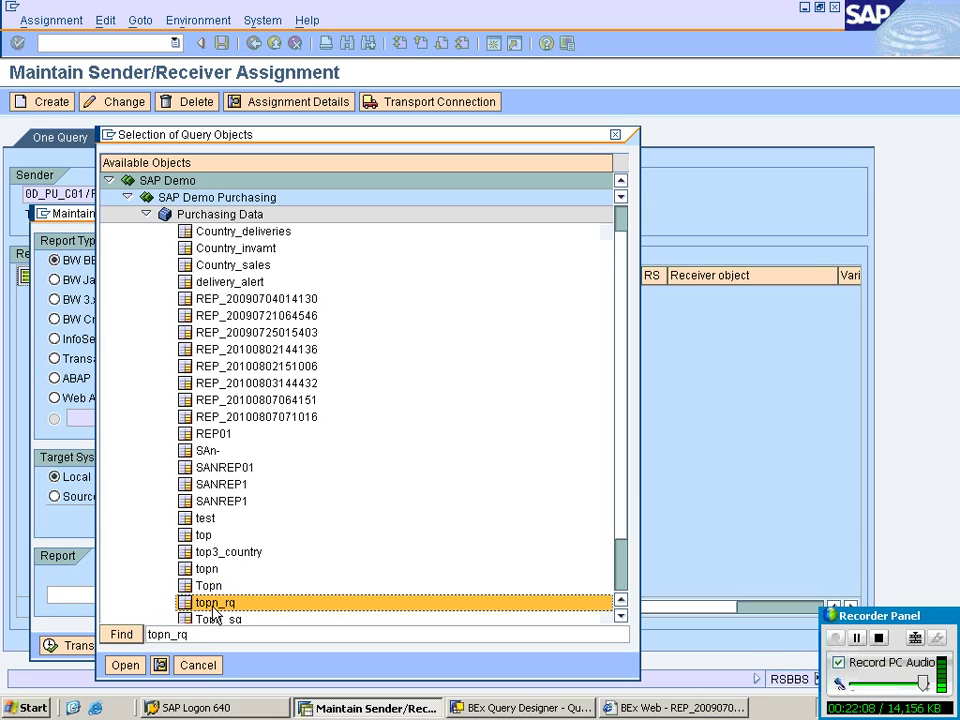
left_click(124, 665)
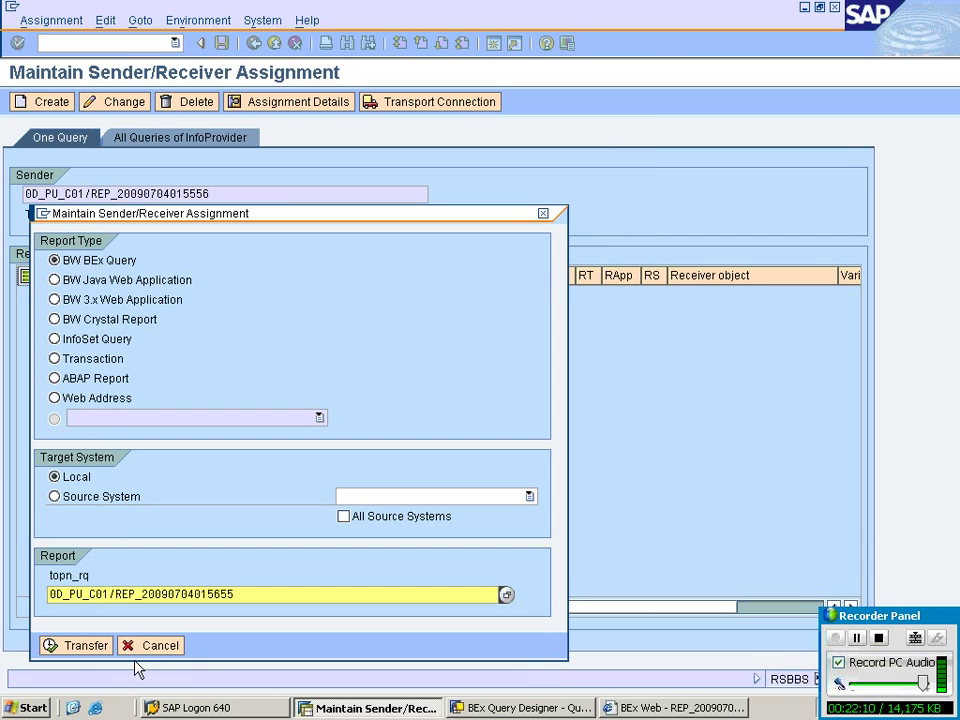
Transfer topn_rq as the receiver and save the sender/receiver assignment.
left_click(78, 646)
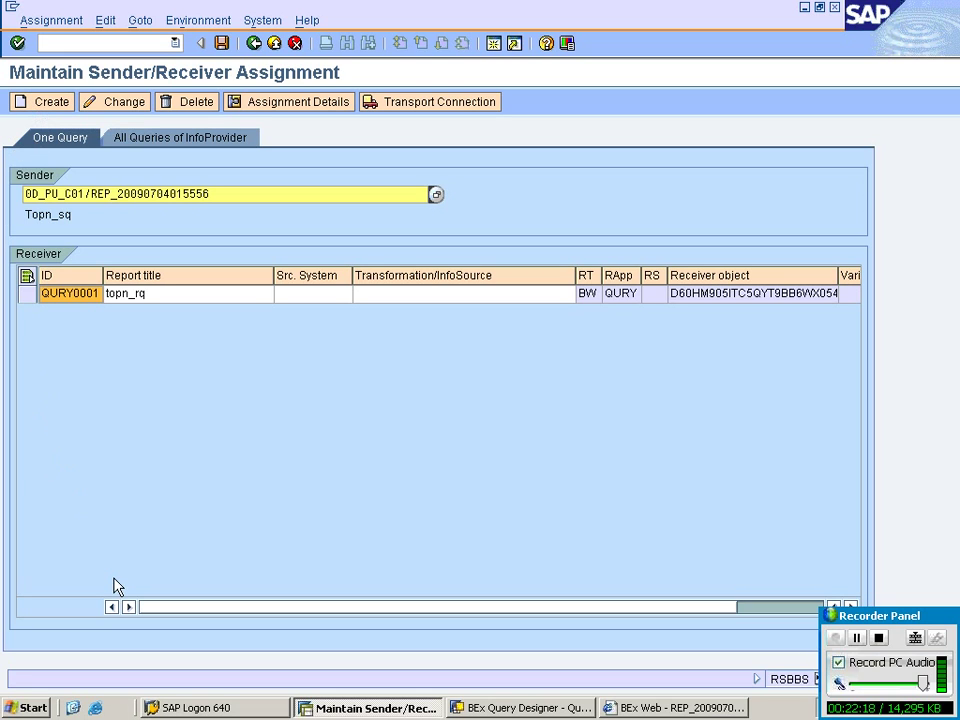
left_click(221, 43)
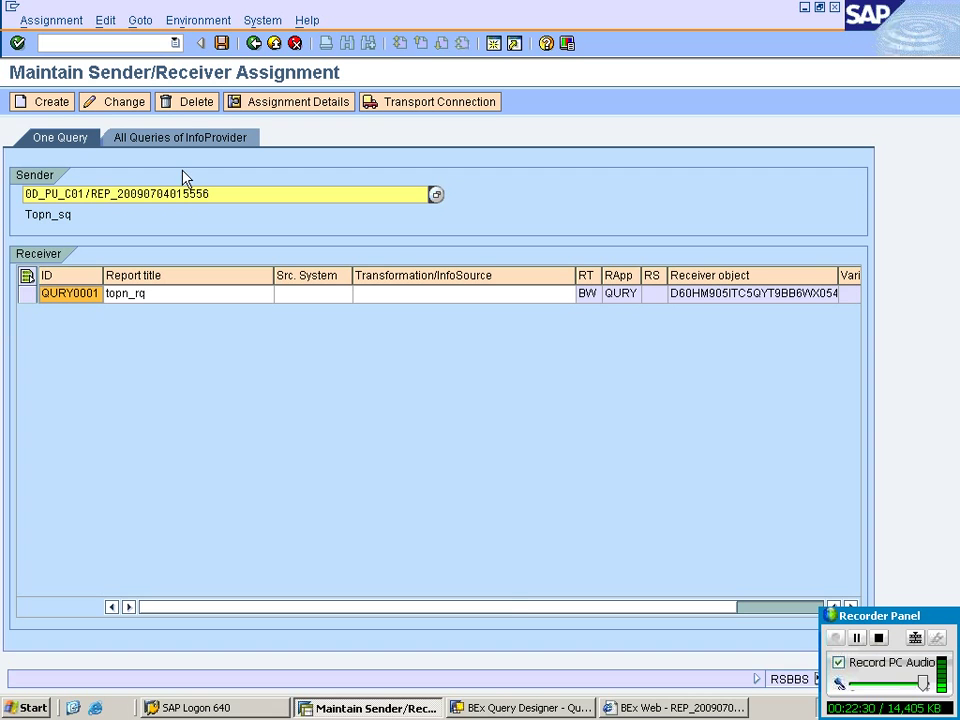
left_click(638, 708)
Close the old BEx Web window and open Topn_sq from Favorites.
right_click(638, 708)
left_click(664, 690)
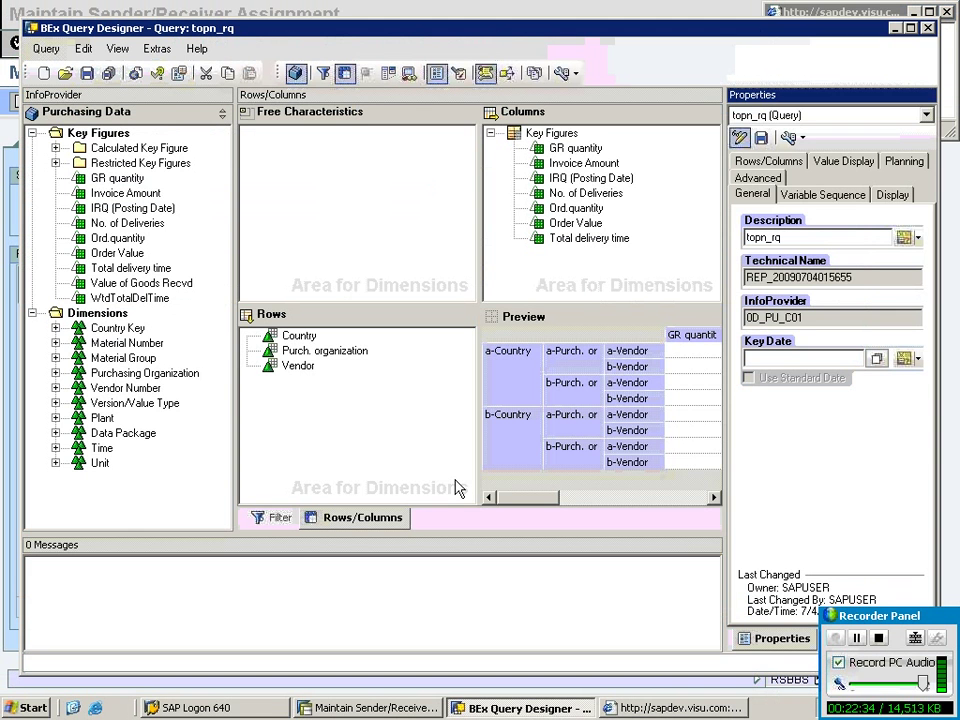
left_click(64, 73)
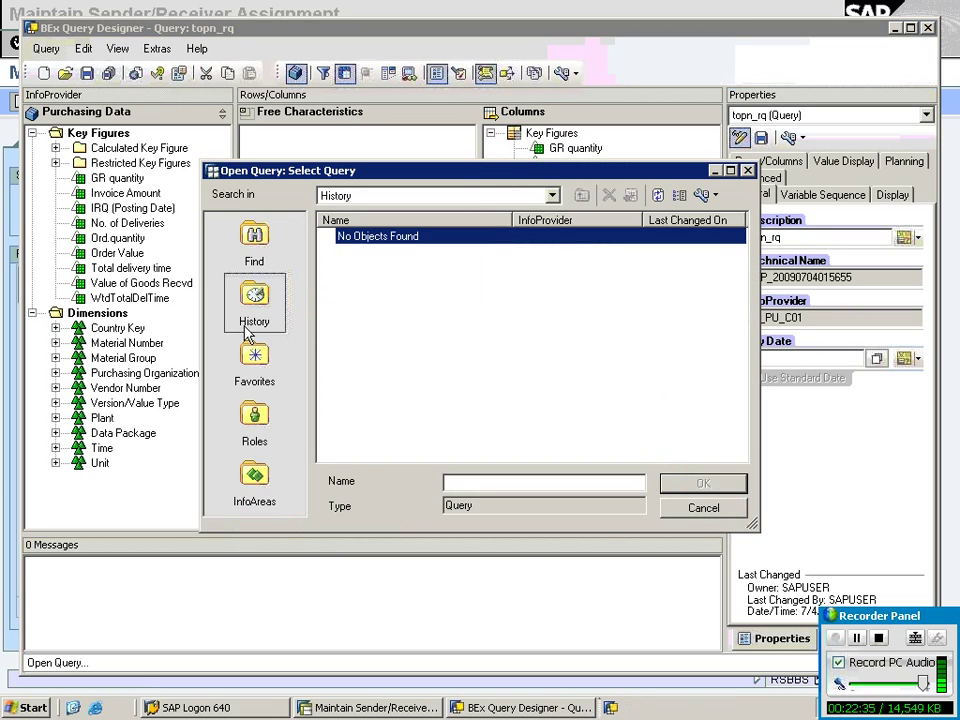
left_click(254, 365)
left_click(357, 268)
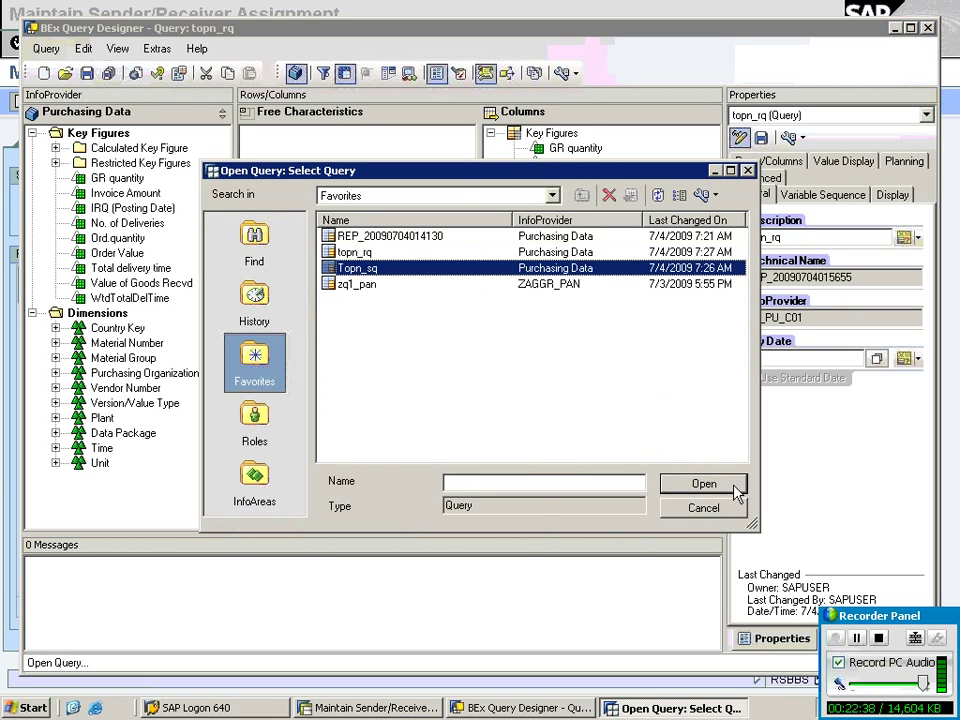
left_click(734, 487)
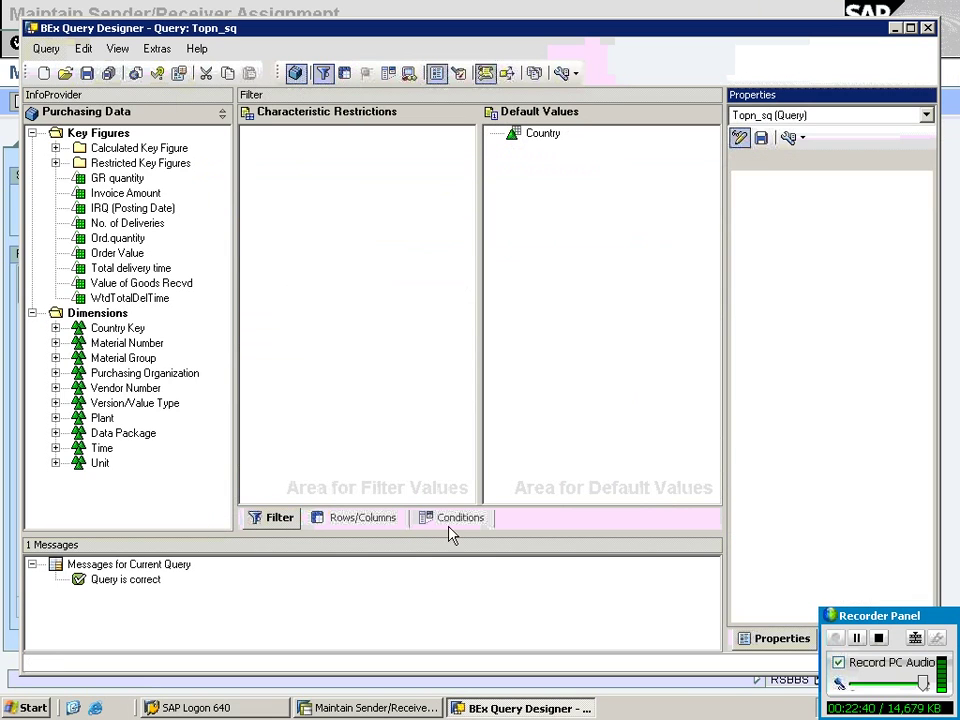
Check Topn_sq's conditions and rows/columns layout, then execute it on the web.
left_click(450, 528)
left_click(362, 517)
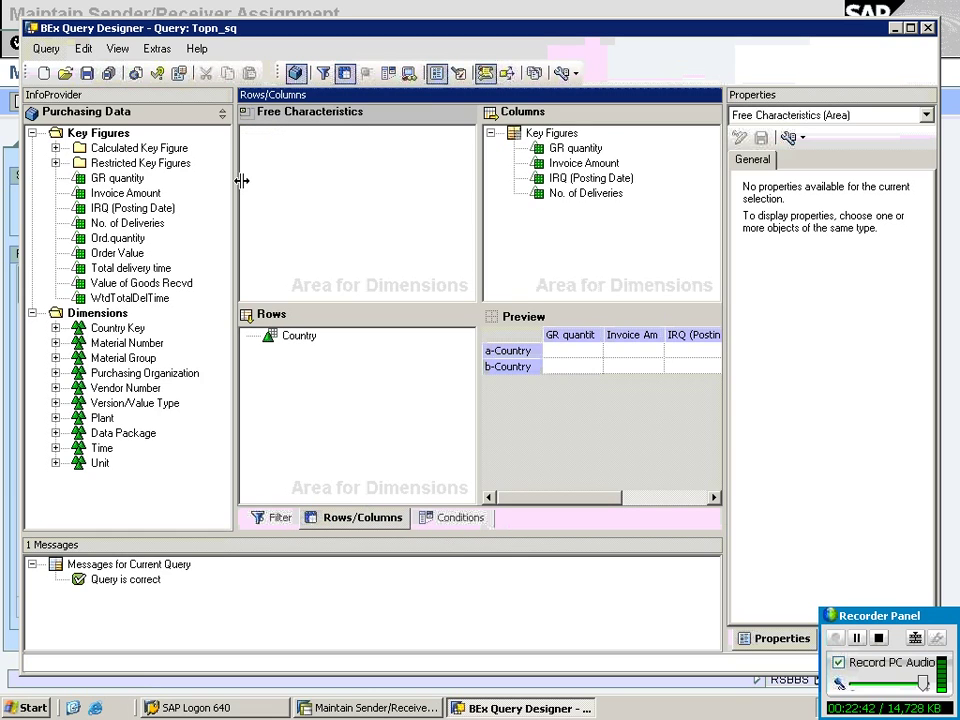
left_click(135, 74)
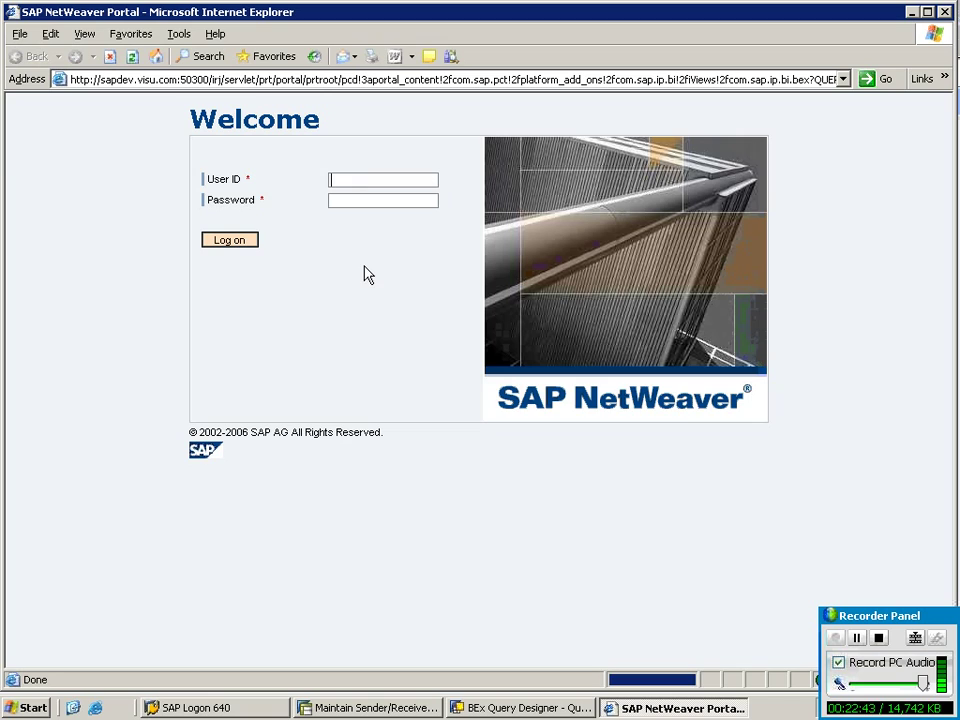
Log in to the NetWeaver portal with the user ID and password.
type("sapuser")
key("Tab")
type("******")
key("Return")
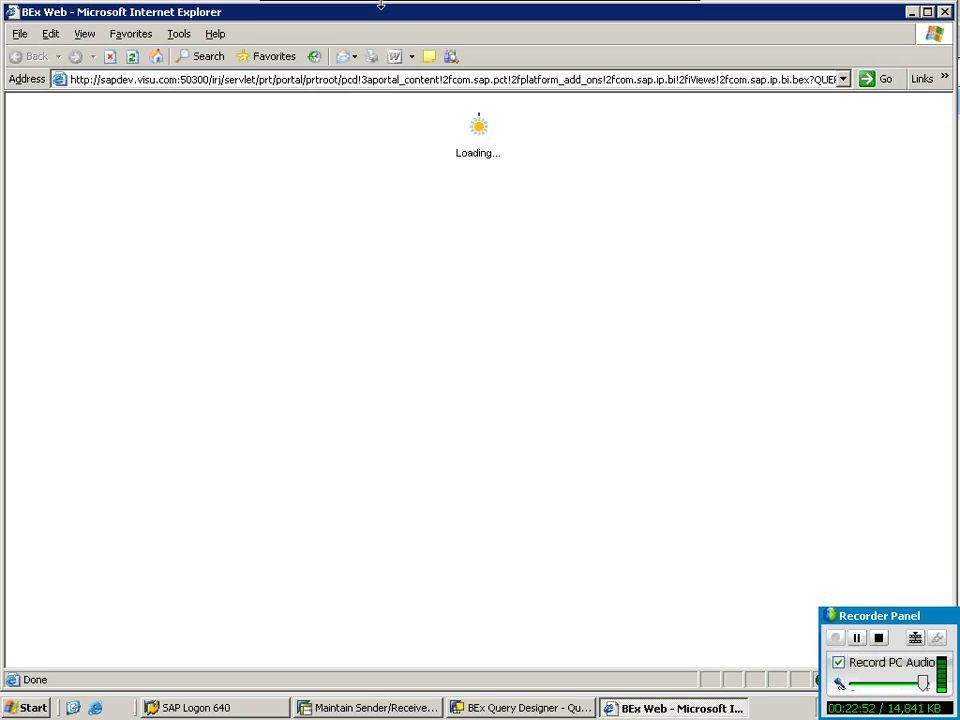
mouse_move(383, 6)
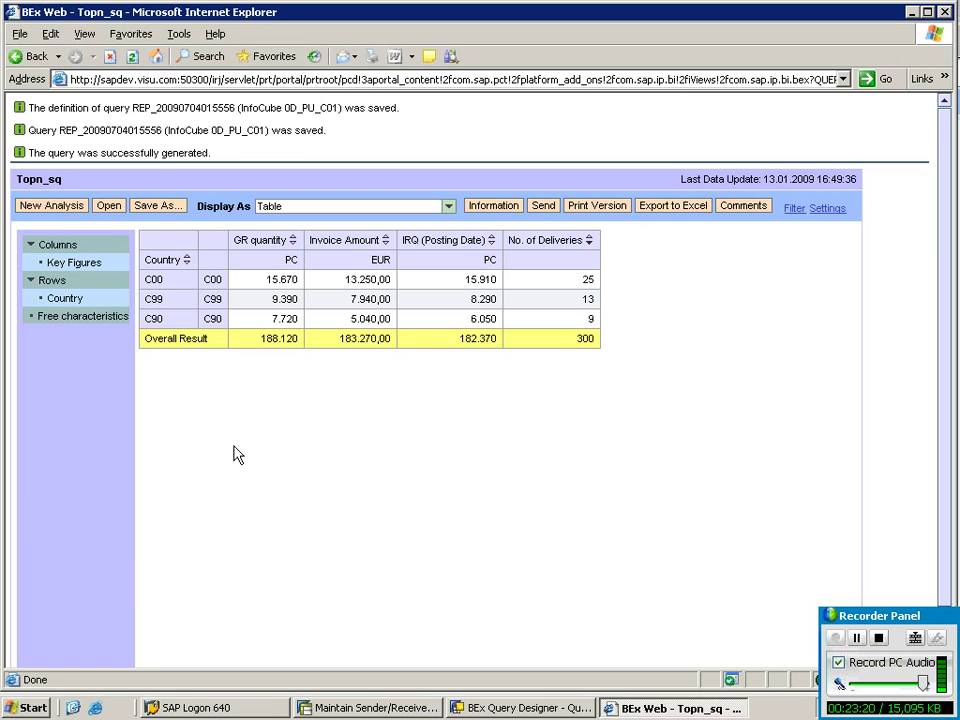
key("alt+Tab")
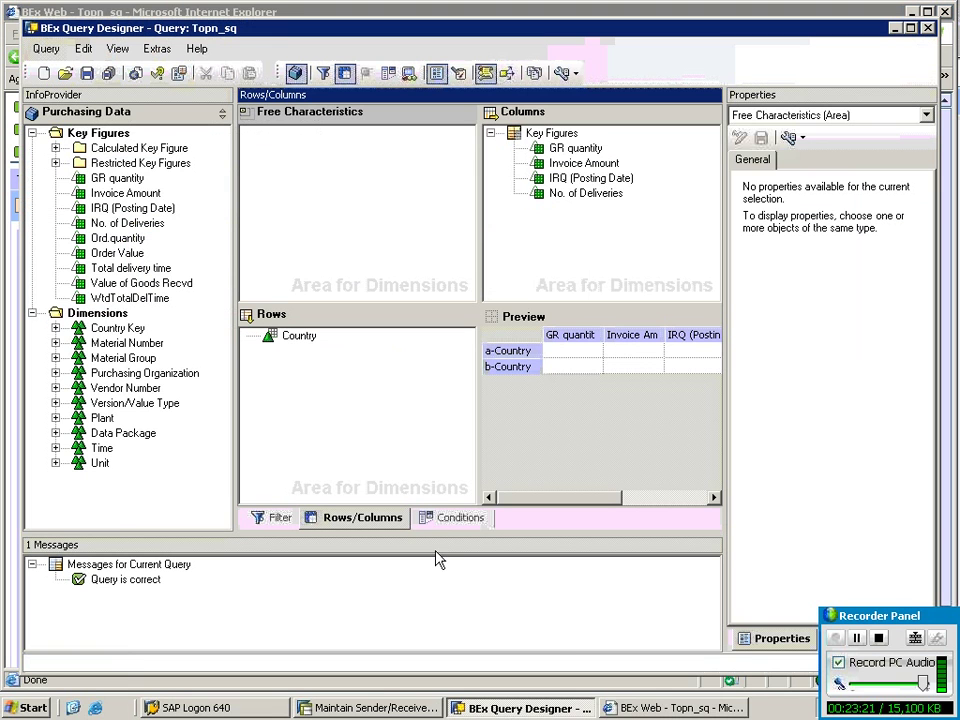
left_click(452, 518)
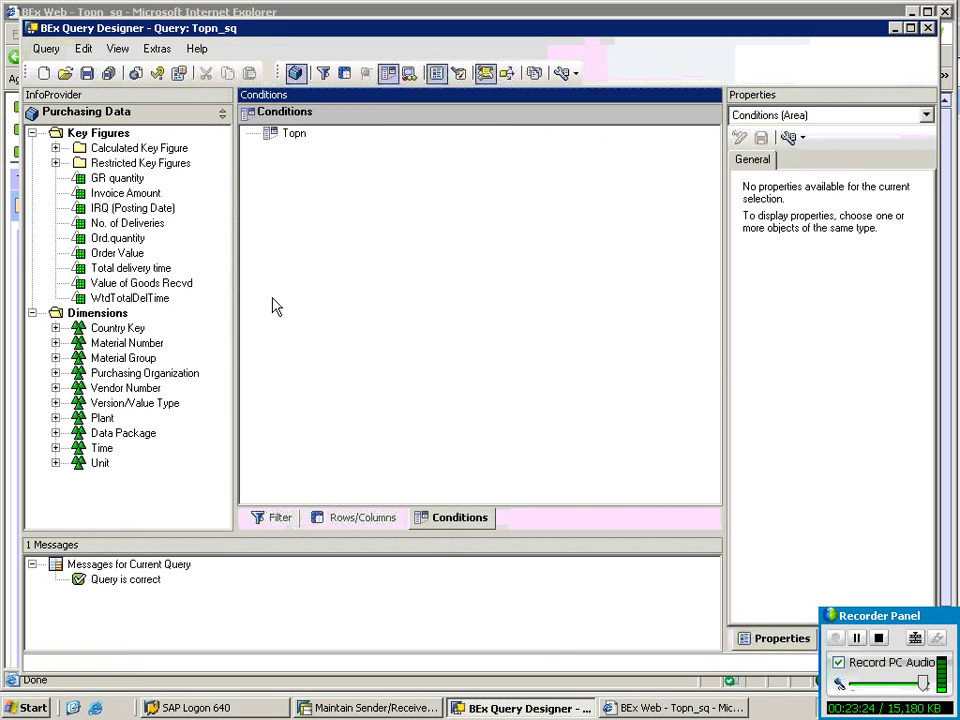
left_click(300, 134)
double_click(312, 138)
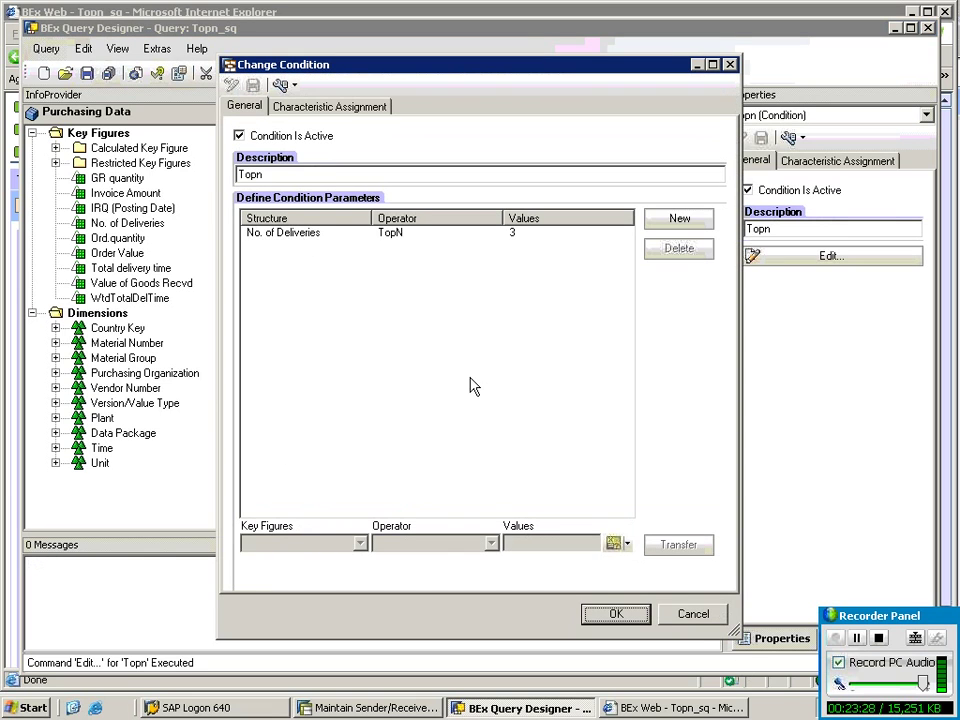
left_click(692, 614)
left_click(680, 707)
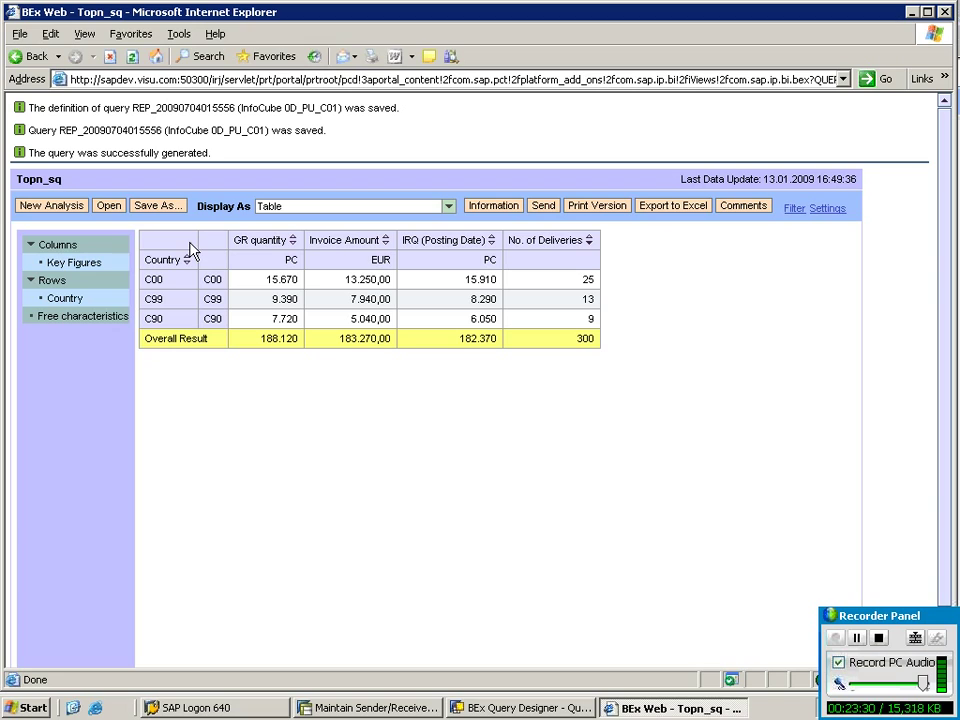
Jump from country C00 in Topn_sq to the topn_rq detail report.
right_click(156, 285)
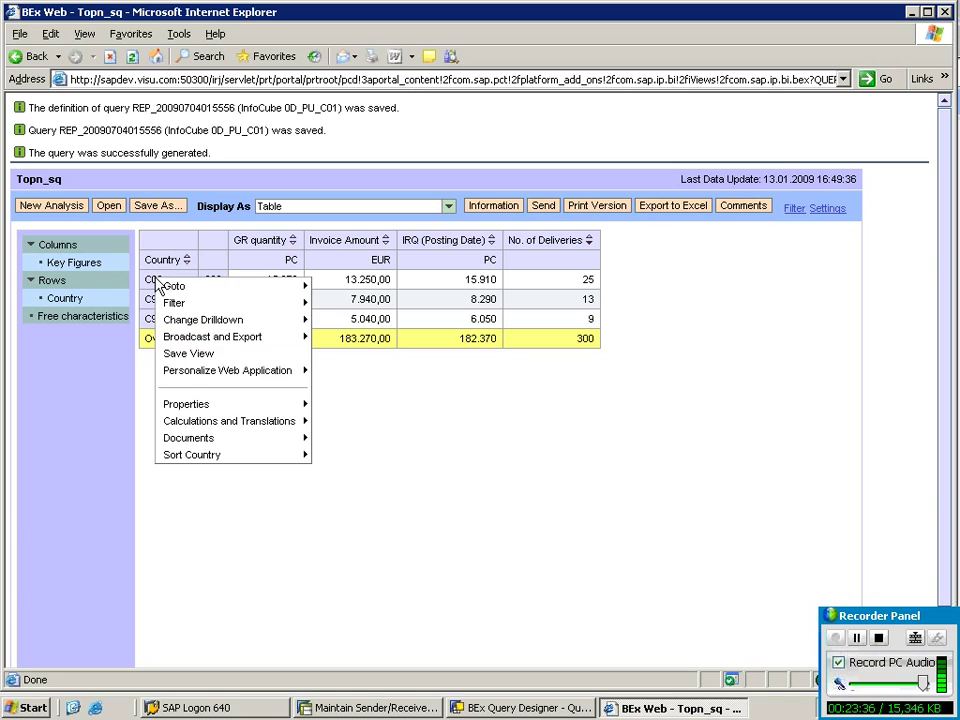
mouse_move(170, 286)
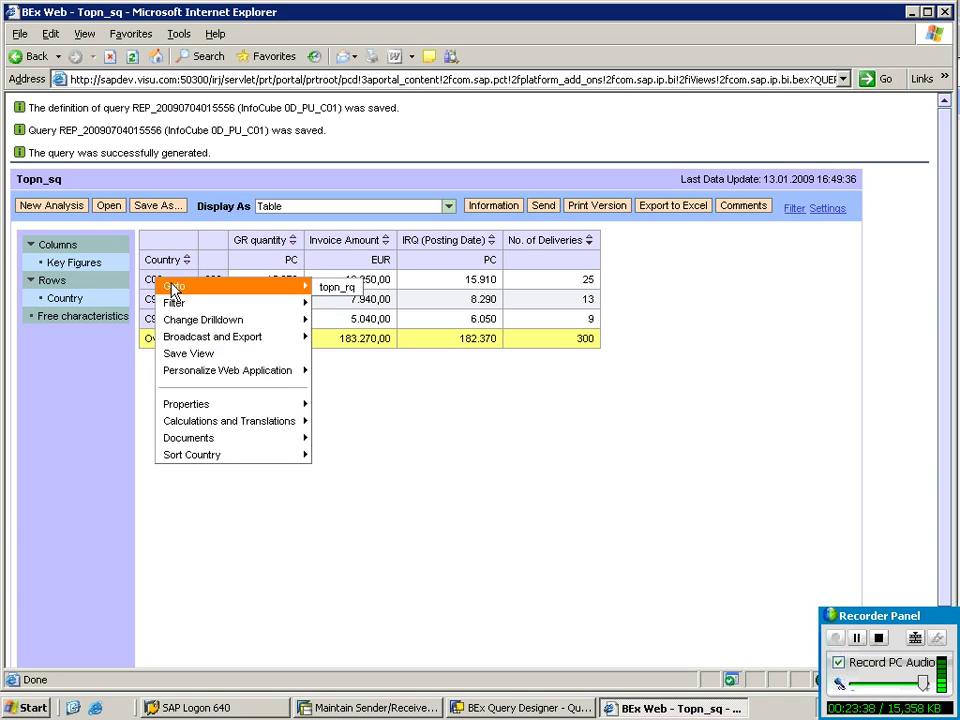
left_click(337, 293)
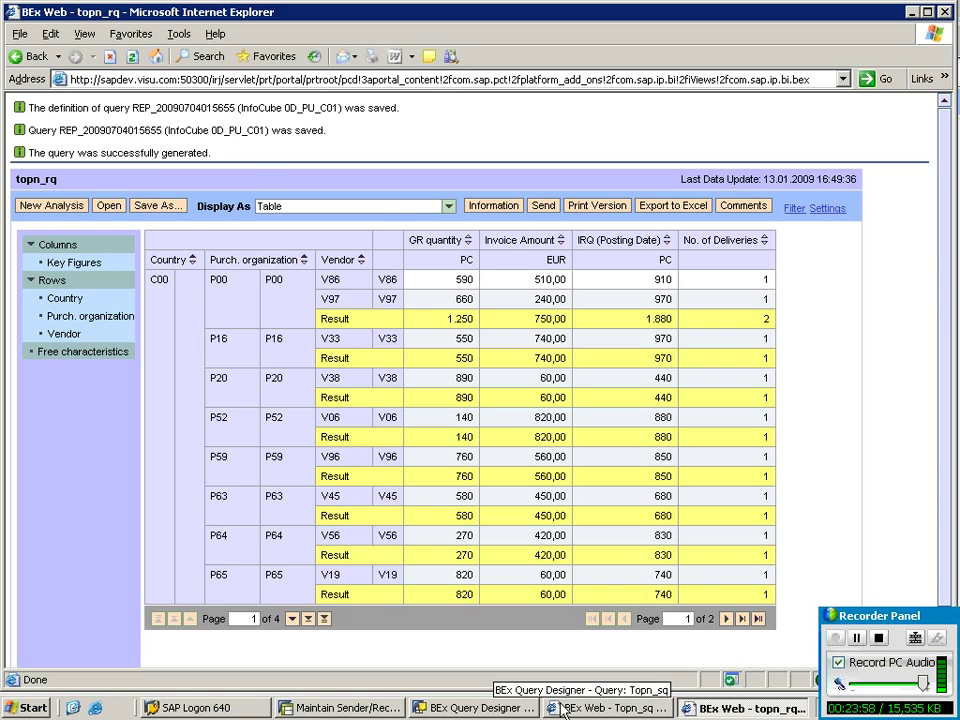
Repeat the topn_rq jump for country C90, then select the jump-query notes in Notepad.
left_click(600, 707)
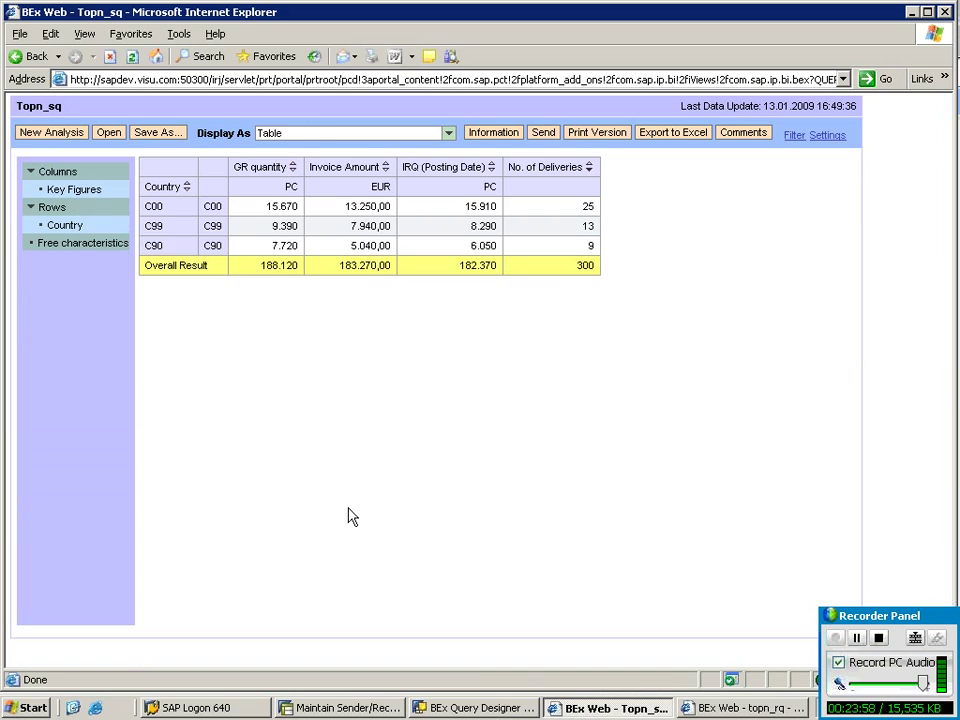
right_click(156, 245)
mouse_move(194, 252)
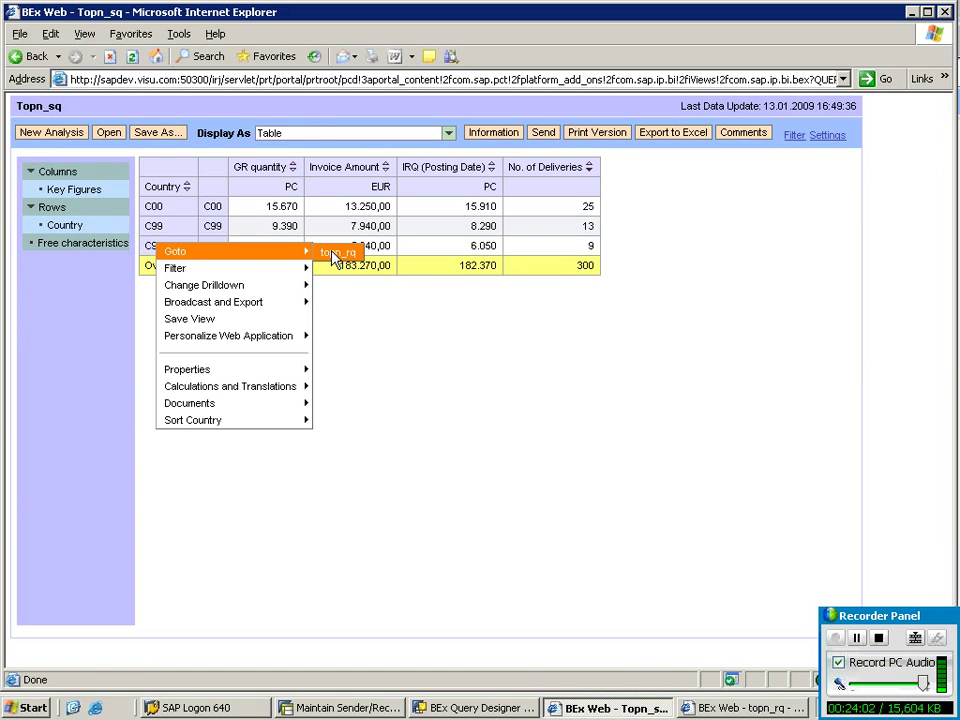
left_click(336, 255)
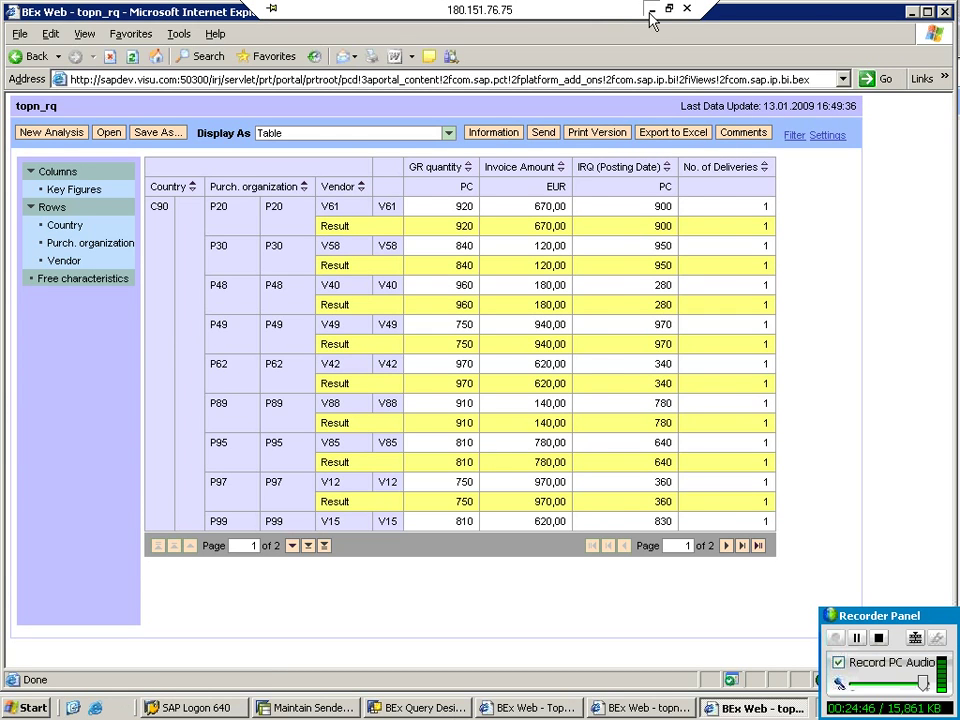
left_click(651, 11)
left_click_drag(435, 609, 4, 420)
Add the '#####sap exit variable######---deliverd by sap--wrt std requirements' heading and begin the current week/month examples.
left_click(437, 545)
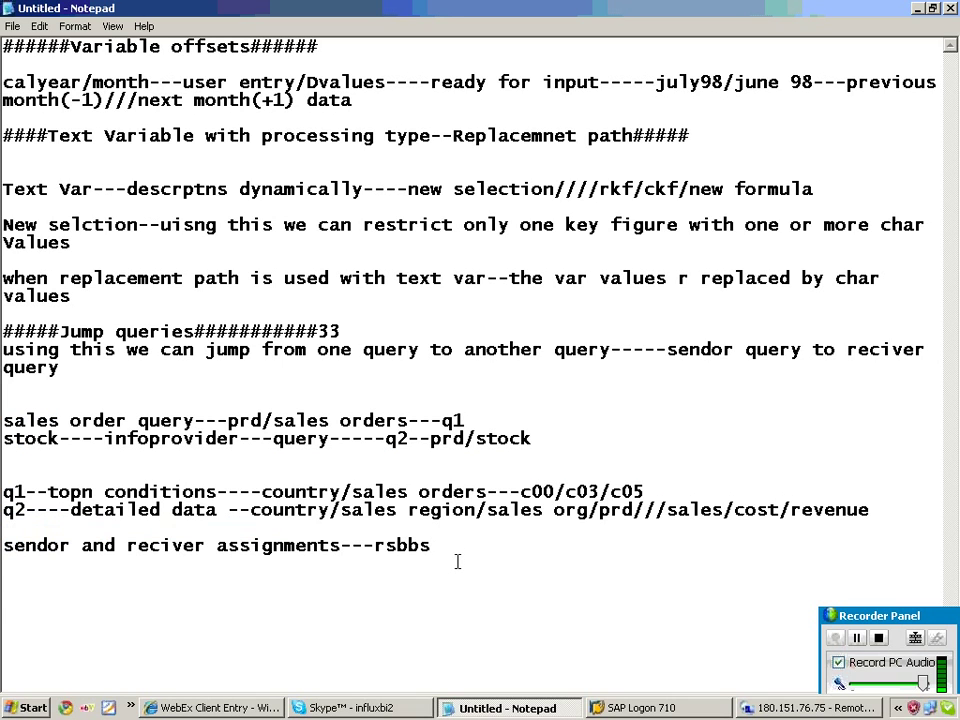
key("Return")
key("Return")
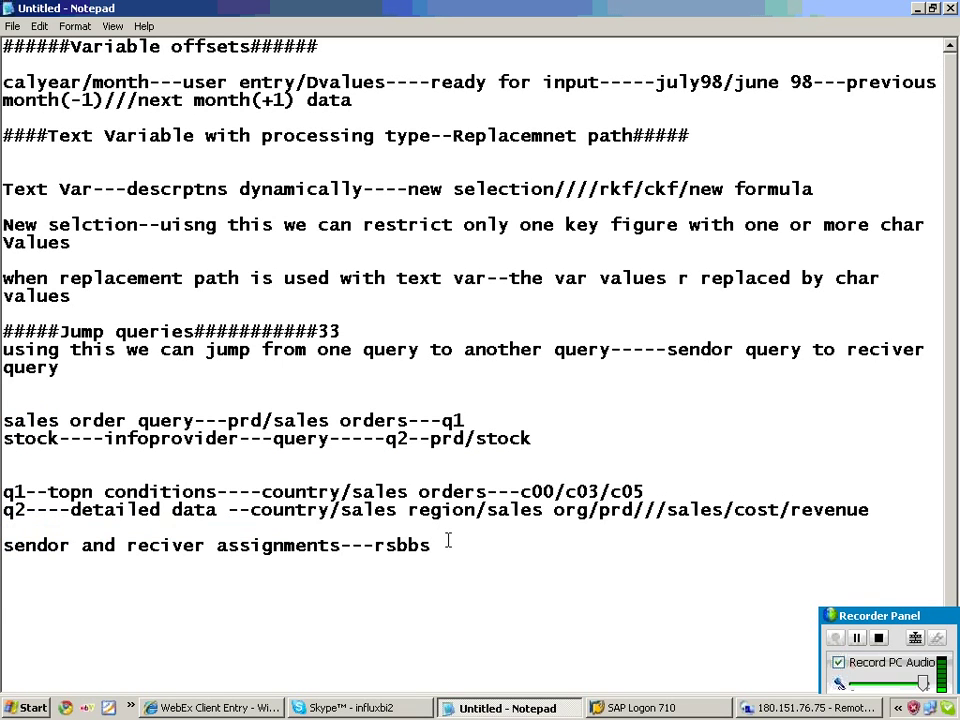
left_click(760, 708)
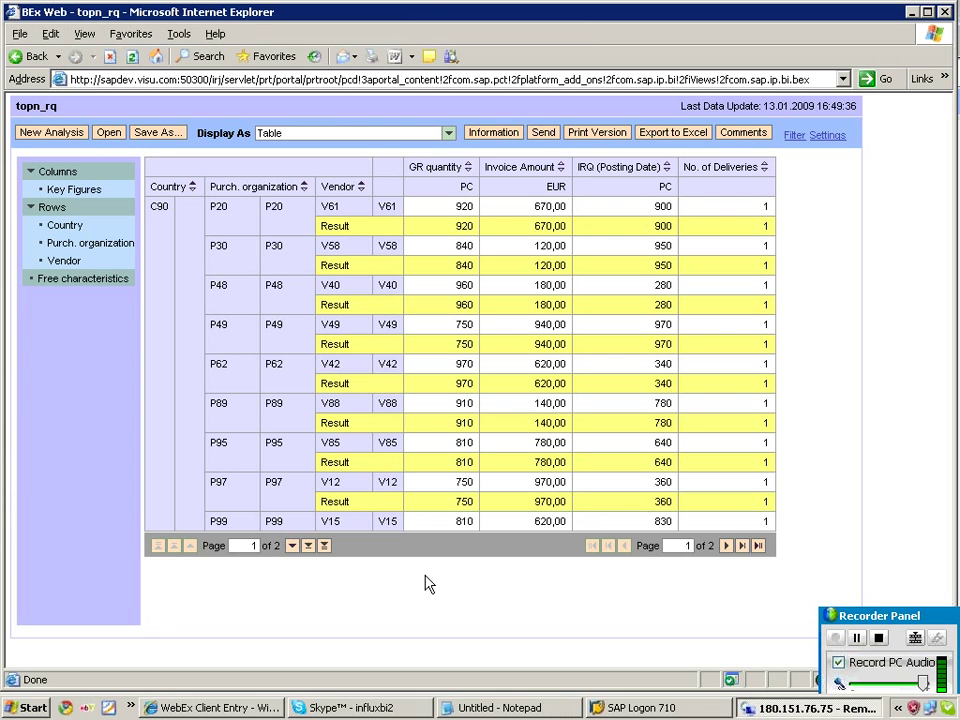
left_click(650, 12)
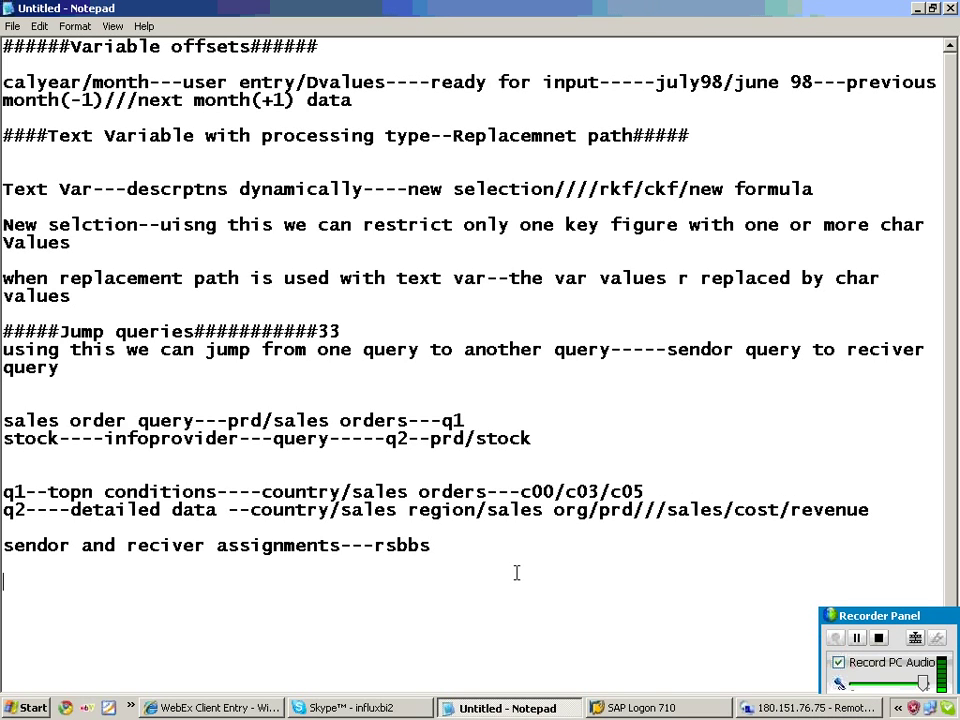
type("#####sap ex")
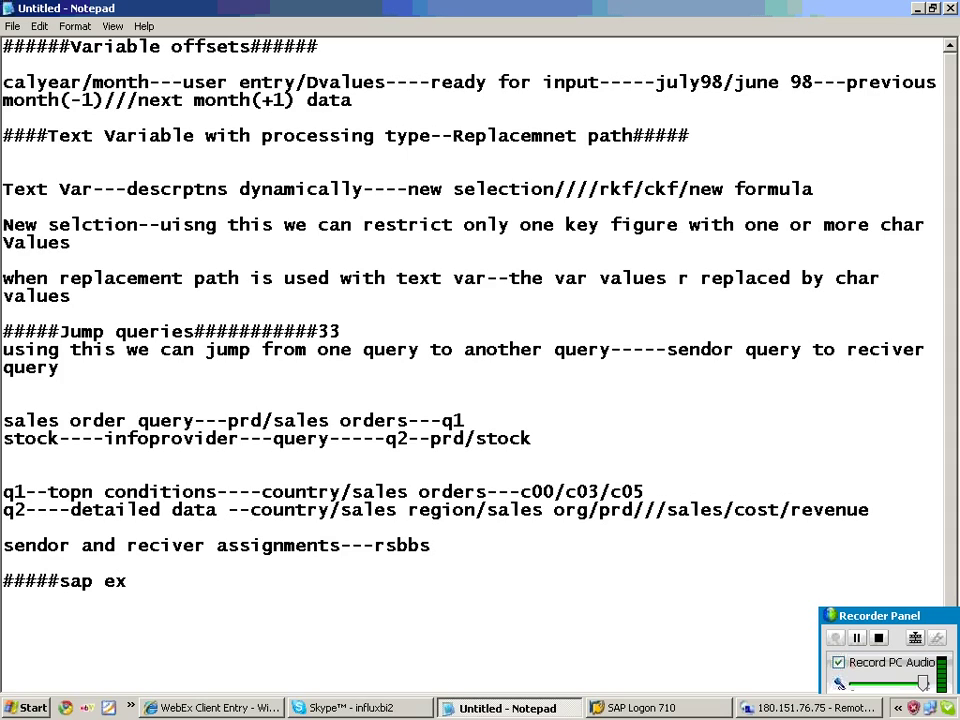
type("it variable")
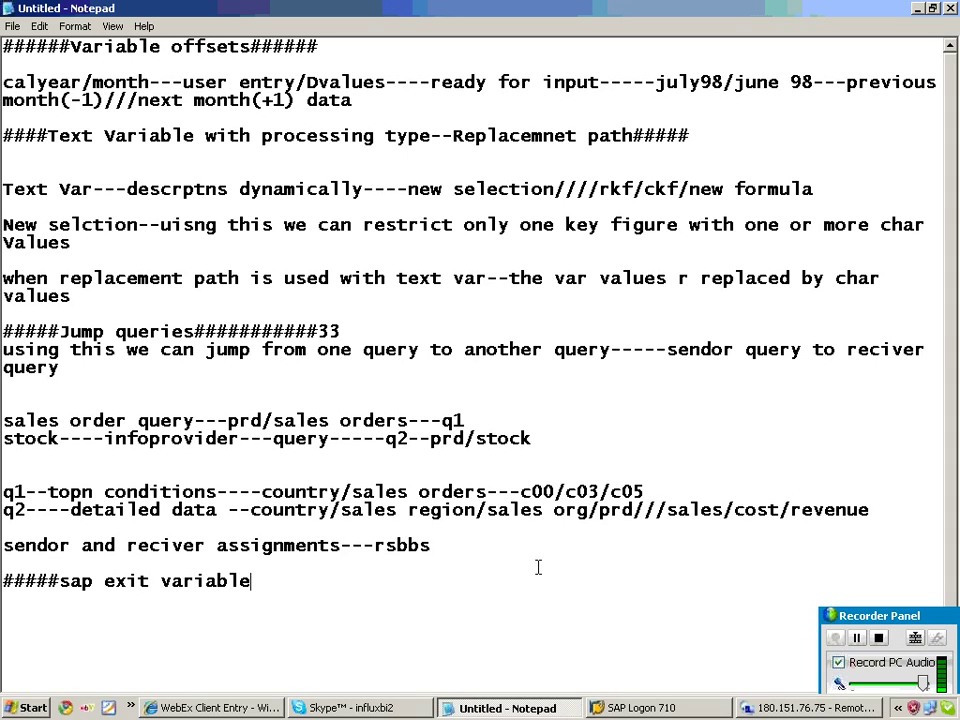
type("#####")
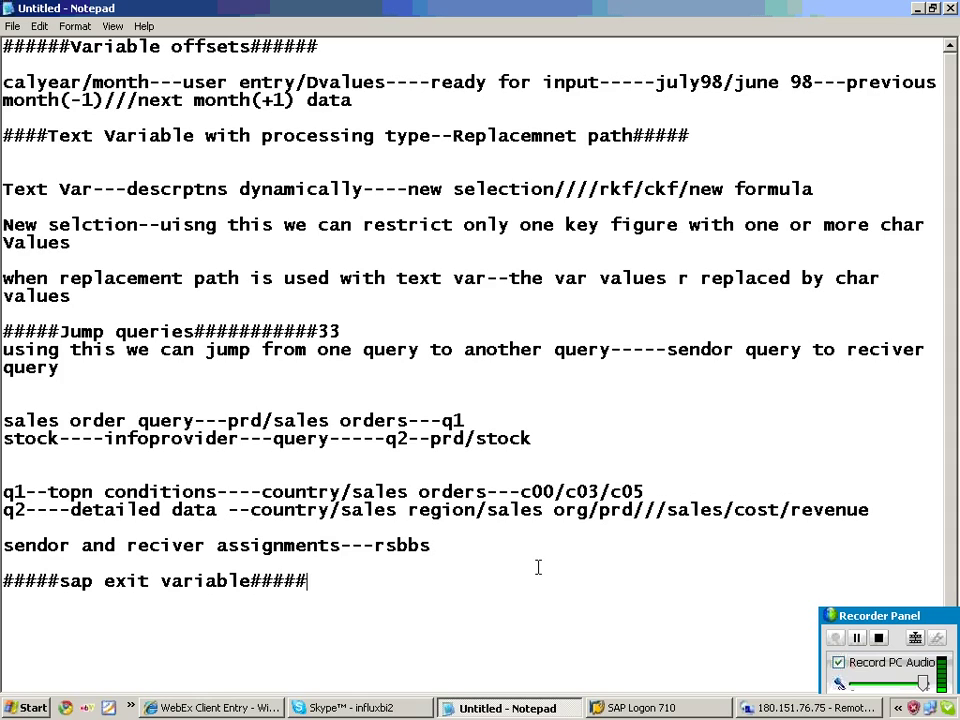
type("#---deli")
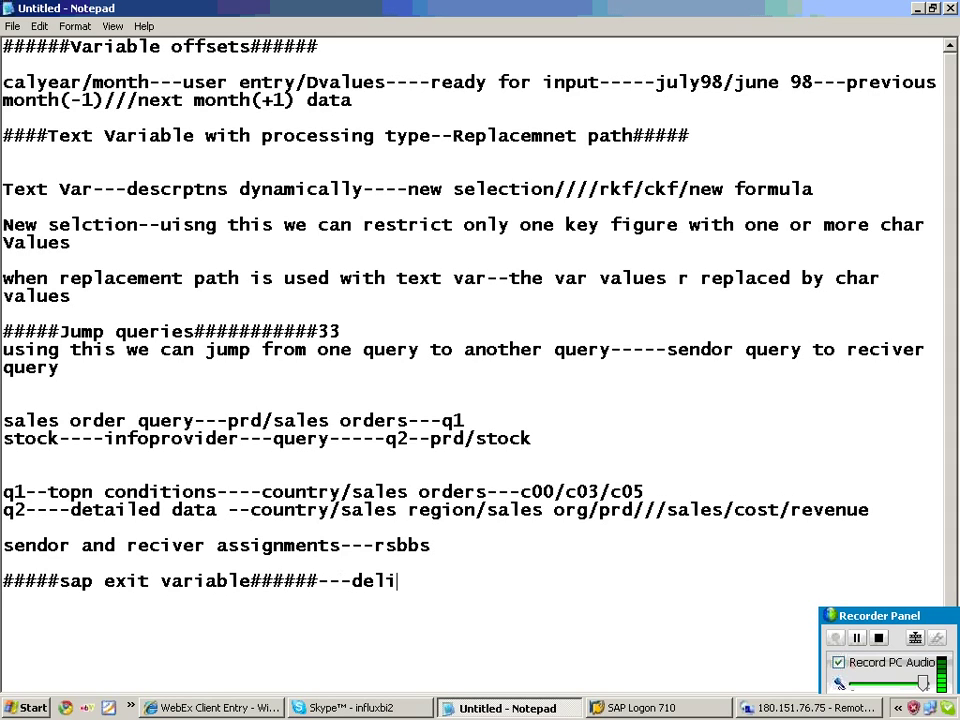
type("verd by sap")
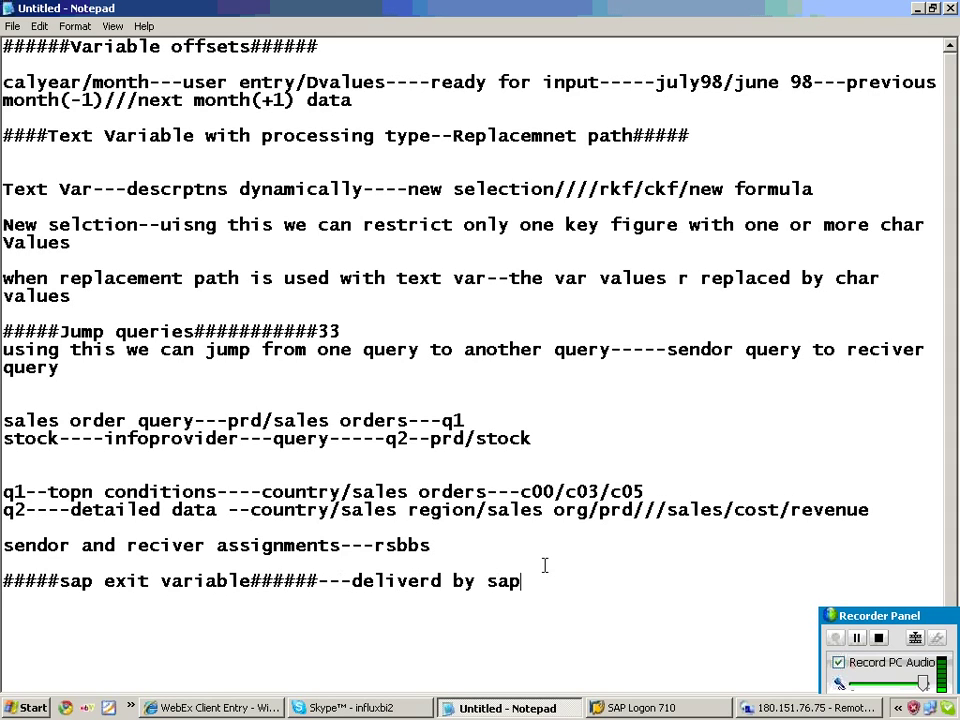
type("--wrt std requirements")
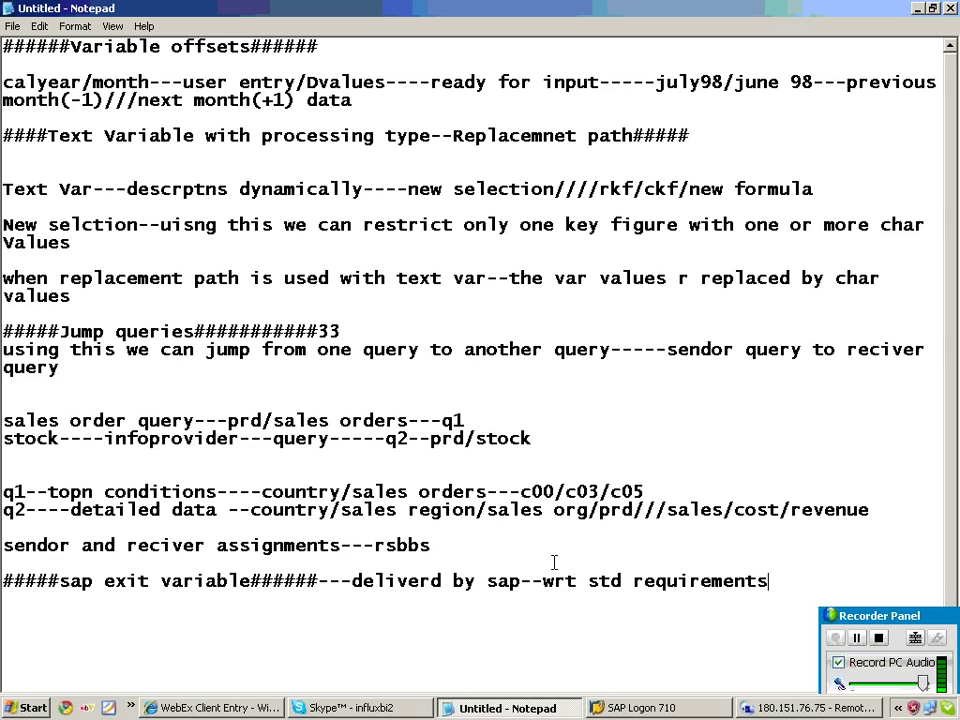
key("Return")
key("Return")
type("current we")
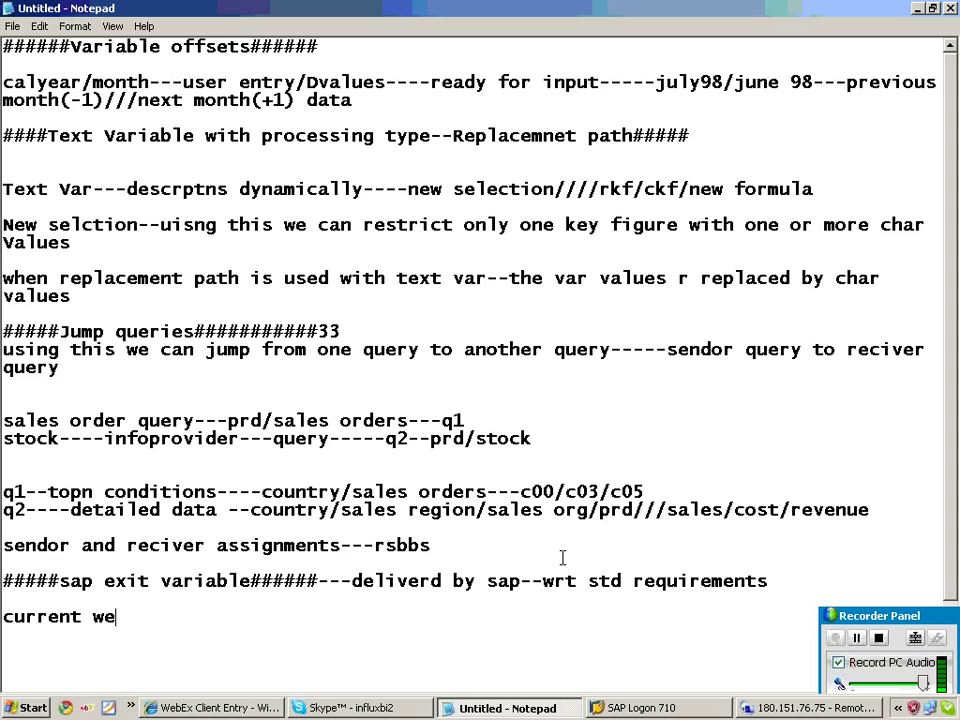
type("ek///cu")
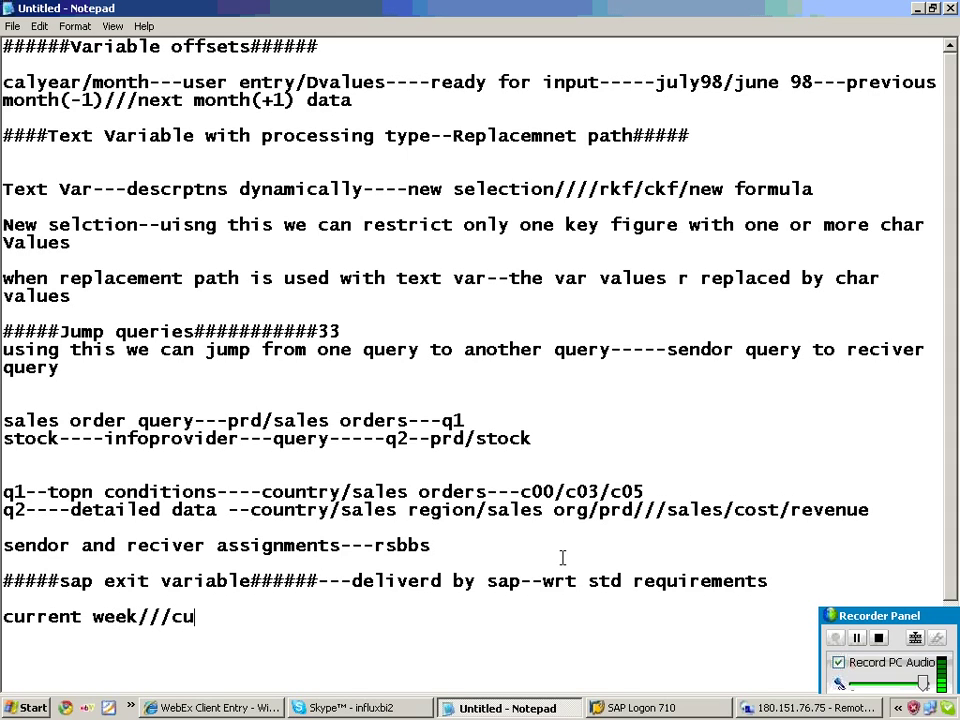
type("rrent mon")
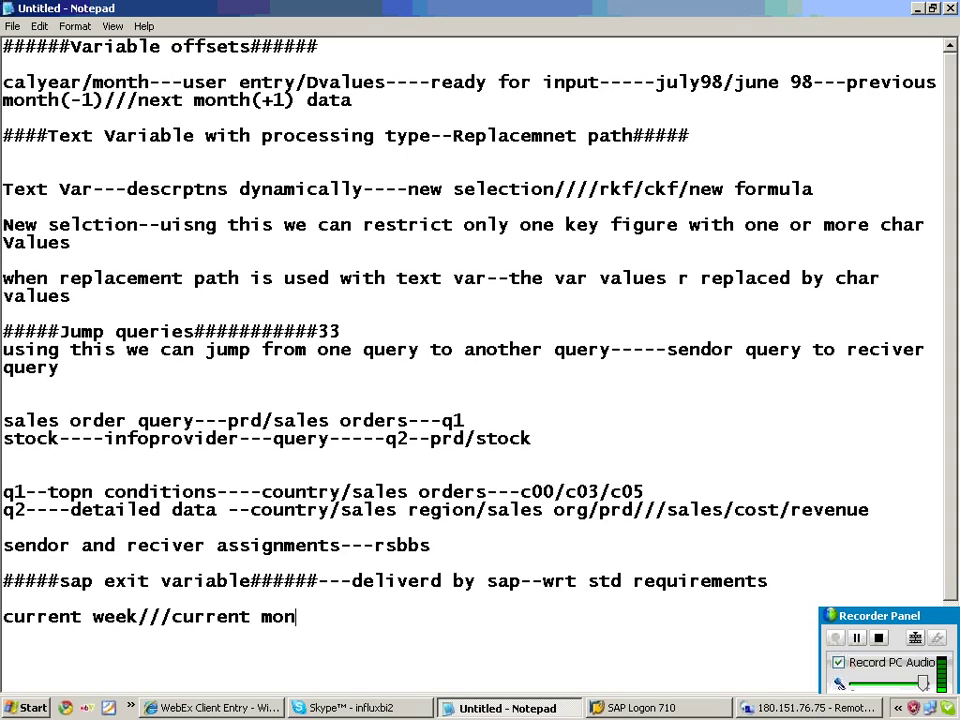
type("th////")
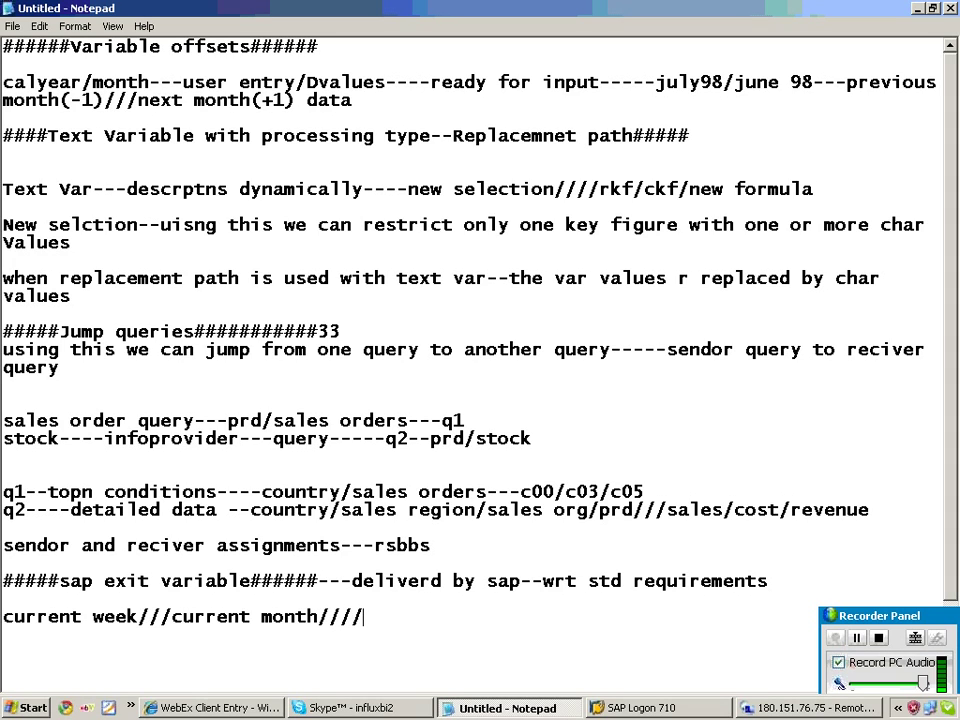
type("curre")
type("ntq")
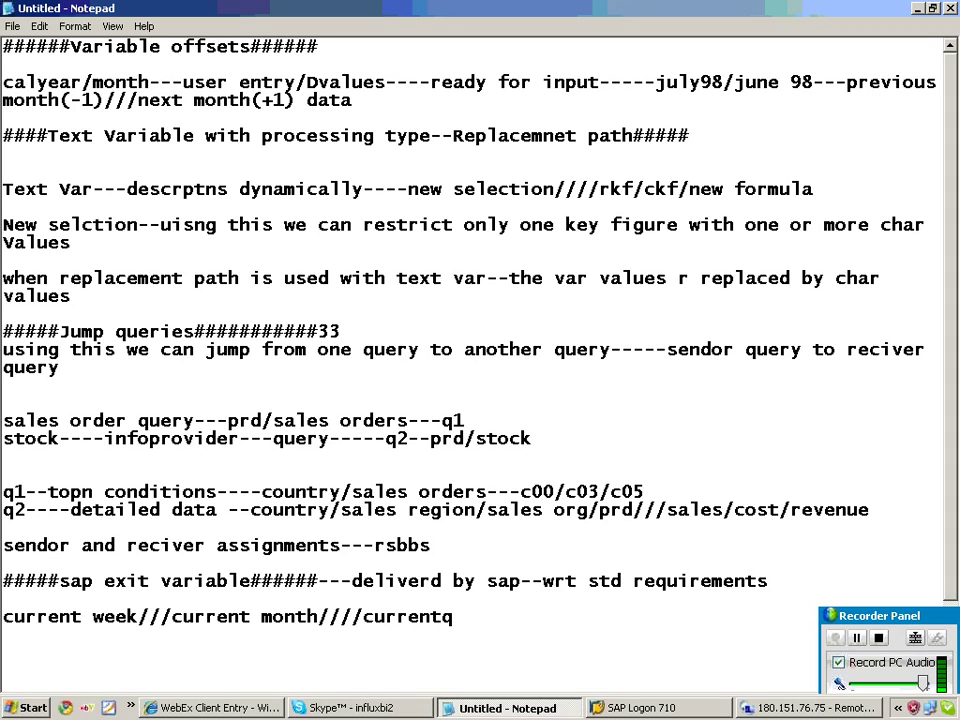
type("uarter/year")
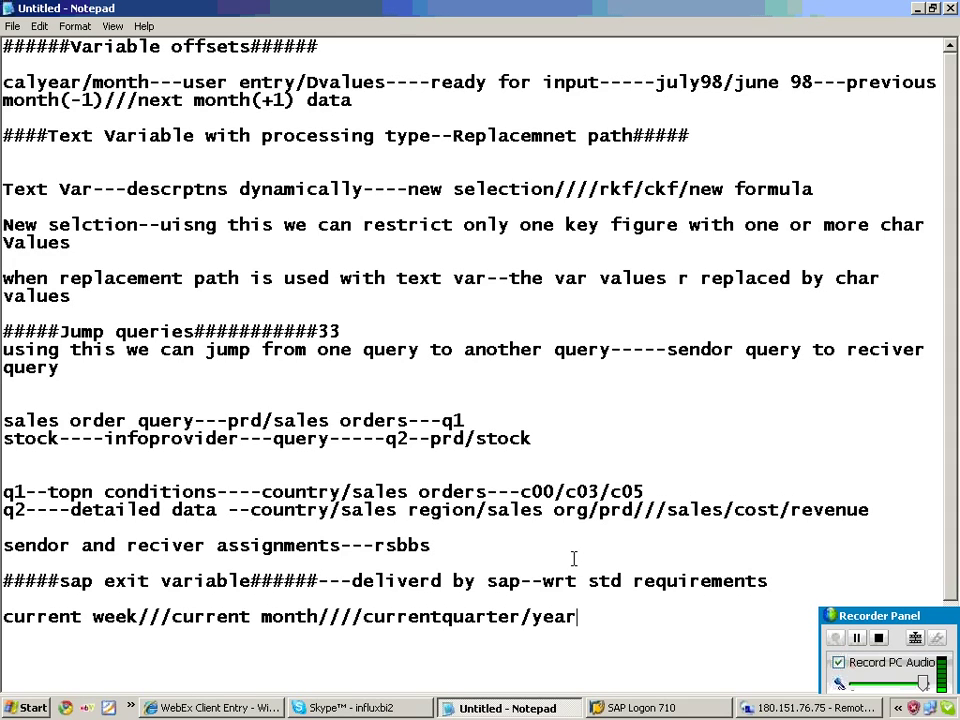
Correct the entry to 'quarter/year' and add 'last 3/6/12--including cmonth/excluding cmonth' to the examples.
key("Return")
type("last 3/")
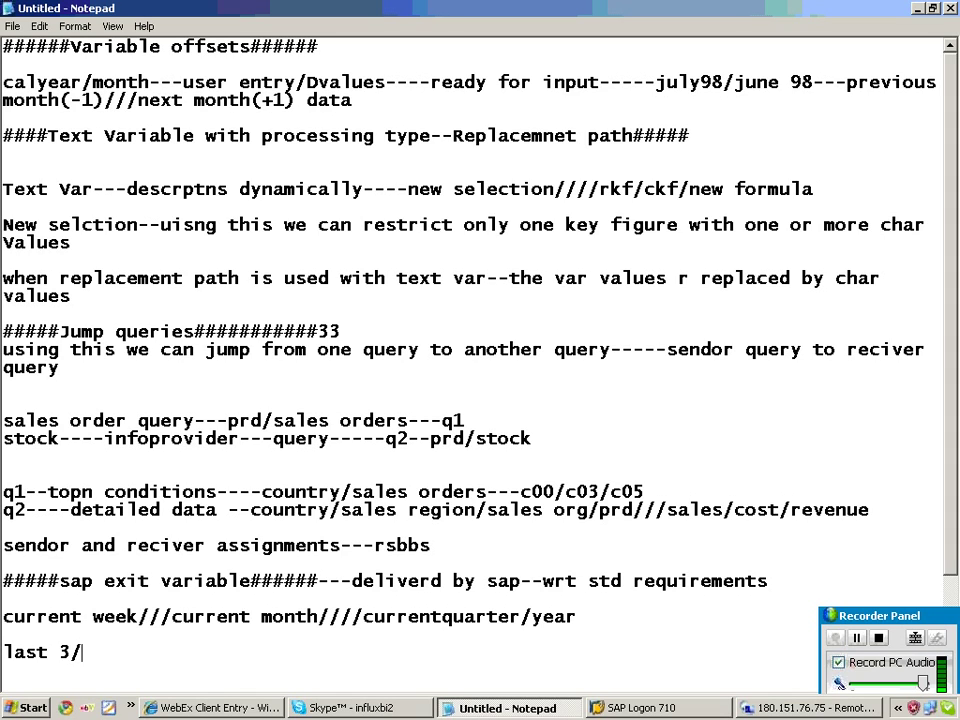
type("6/12--inc")
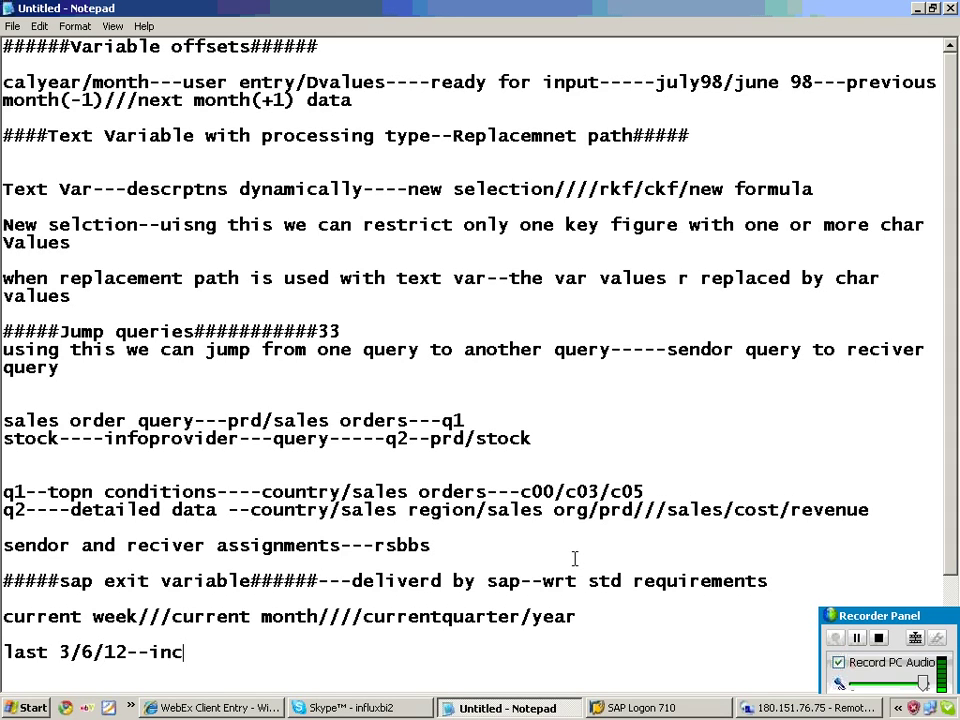
type("luding c")
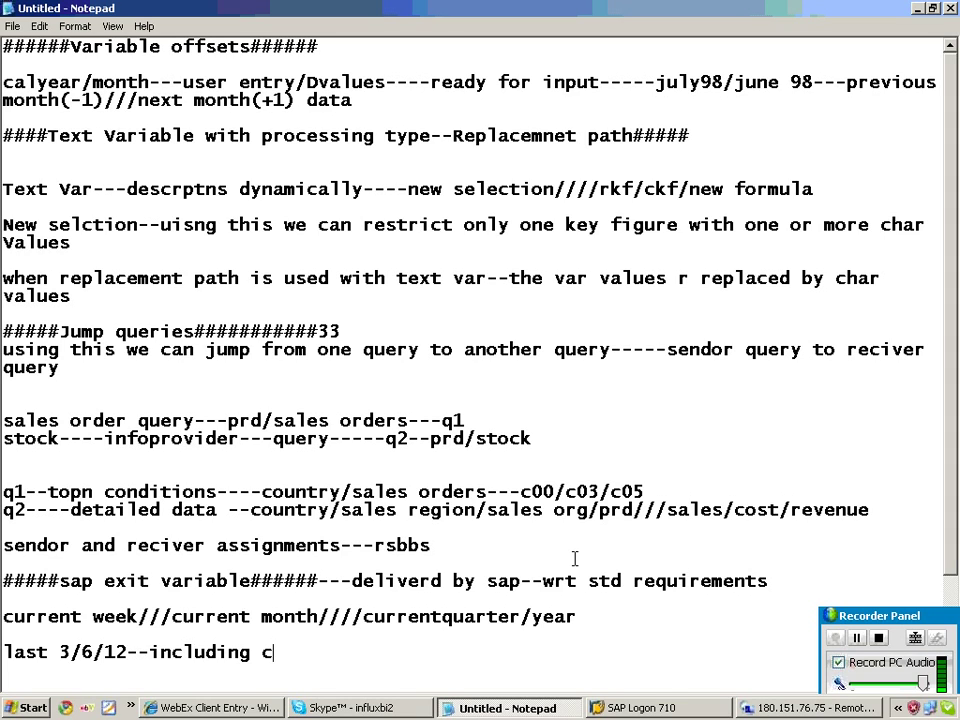
type("month/exc")
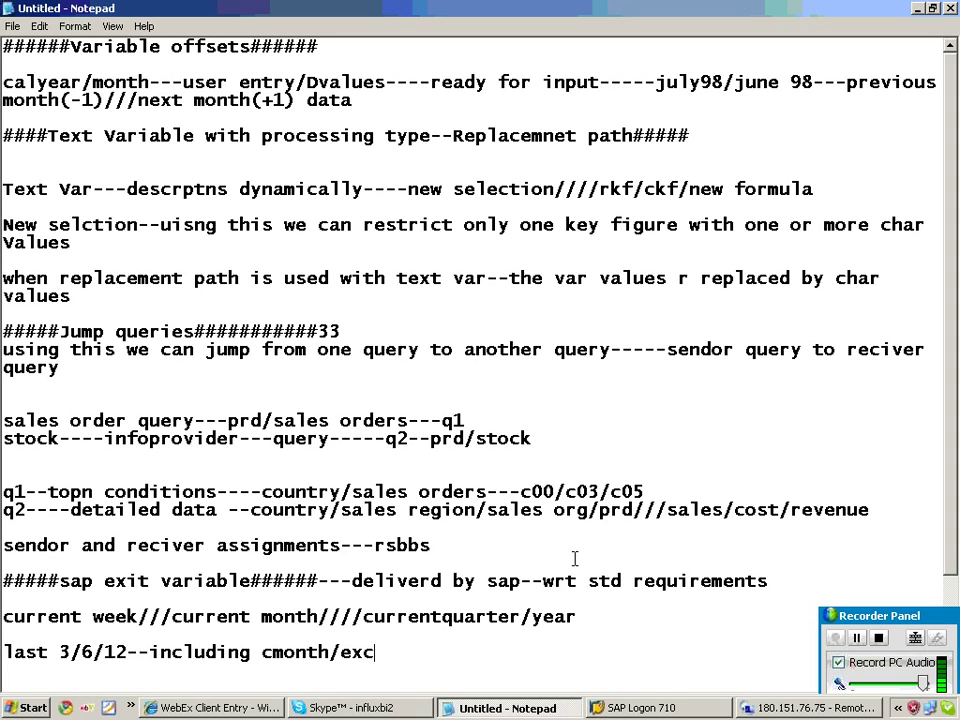
type("luding cmonth")
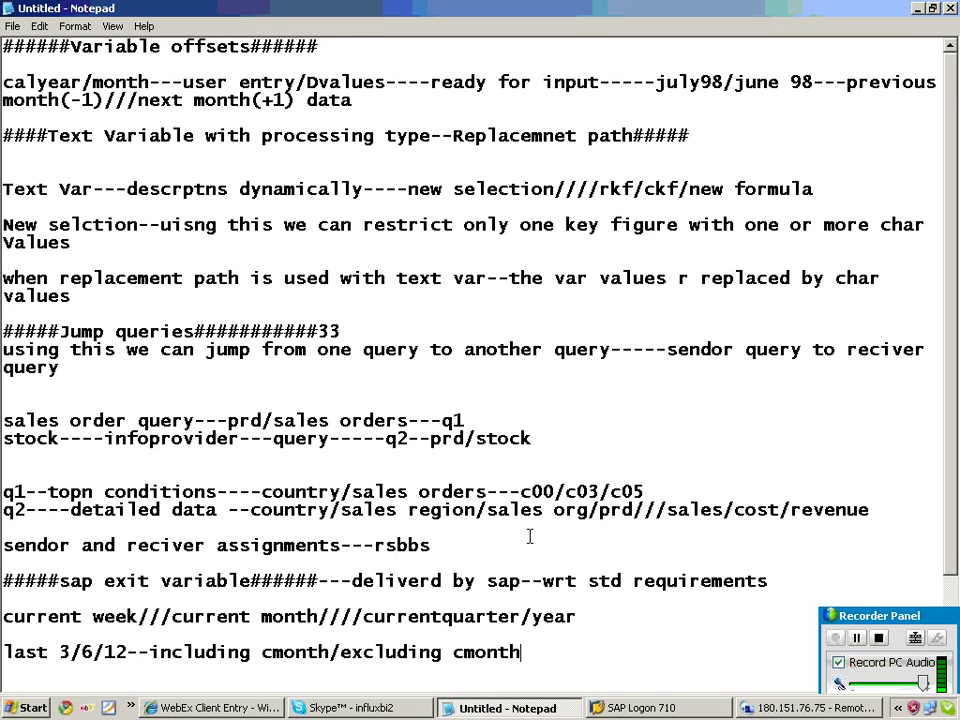
key("Return")
key("Return")
key("Return")
key("Return")
key("Return")
key("Return")
key("Return")
key("Return")
key("Return")
key("Return")
key("Return")
key("Return")
key("Return")
key("Return")
key("Return")
key("Return")
key("Return")
key("Return")
key("Return")
key("Return")
key("Return")
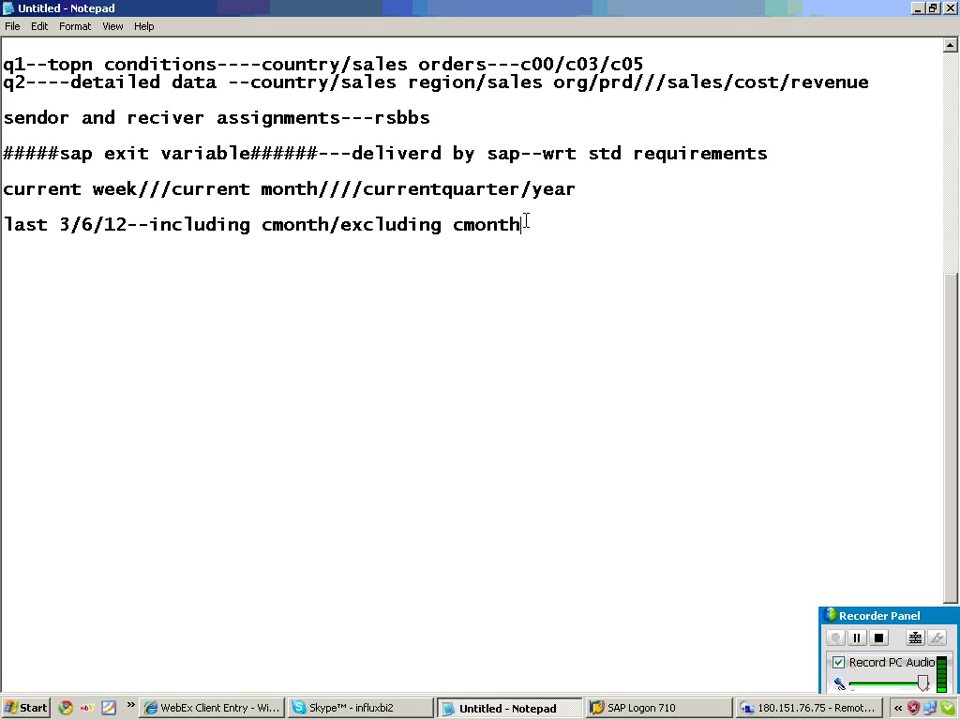
left_click_drag(506, 264, 5, 112)
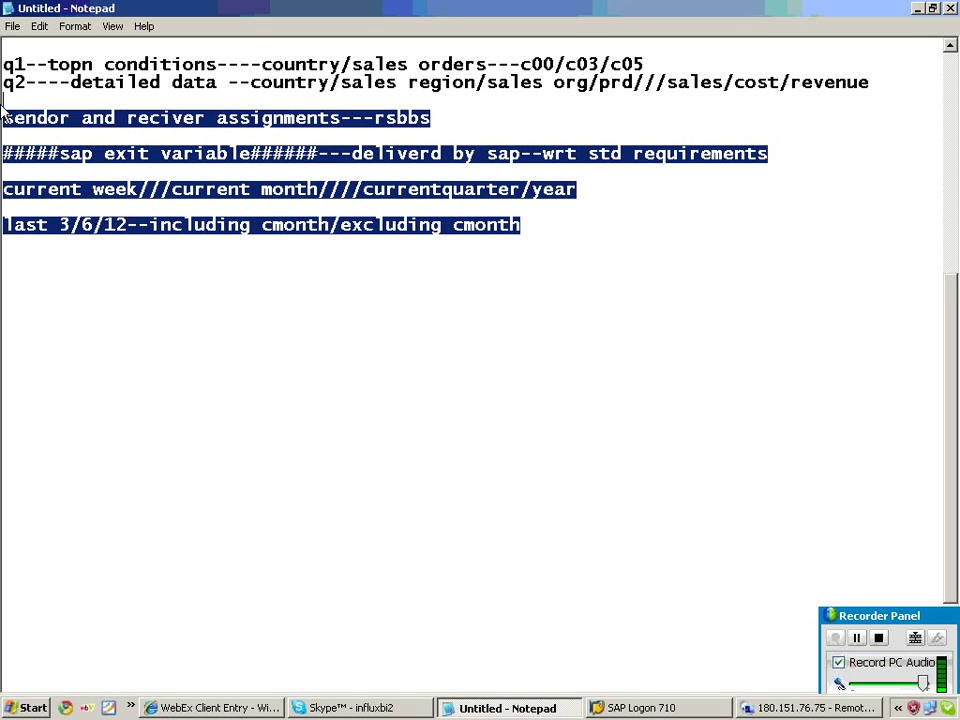
left_click(534, 230)
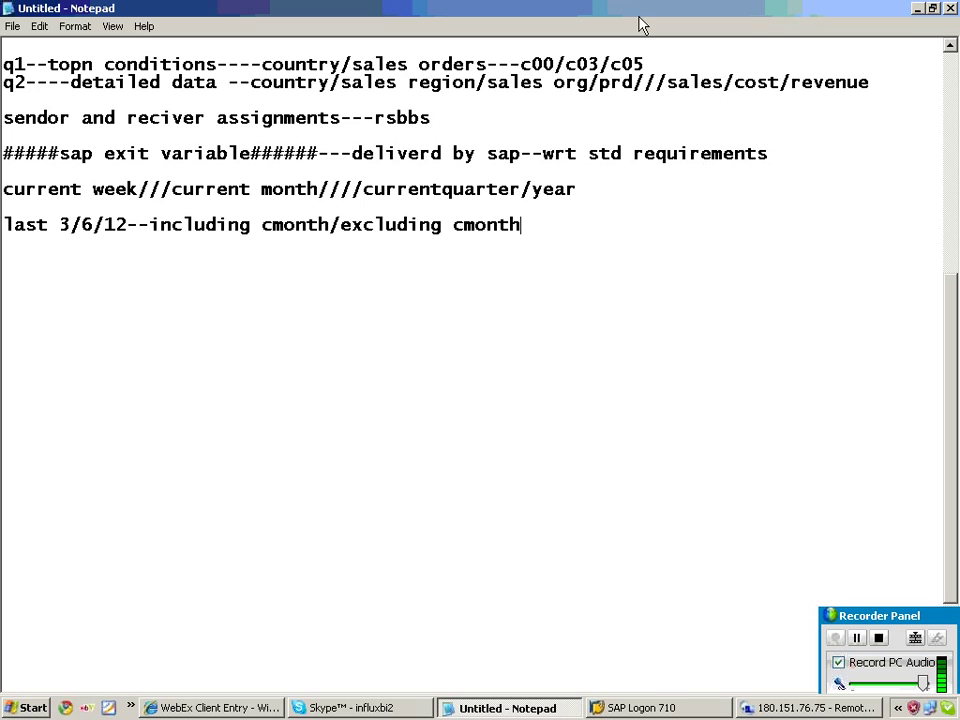
left_click(803, 712)
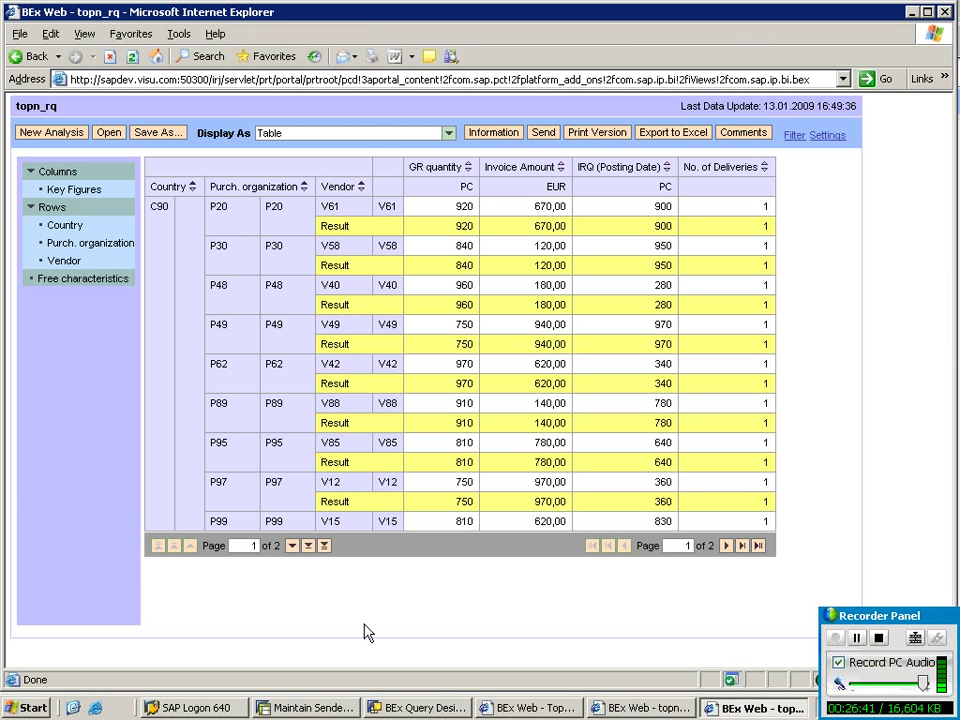
Run /nrsa1 to open the Data Warehousing Workbench and go to its BI Content area.
left_click(343, 707)
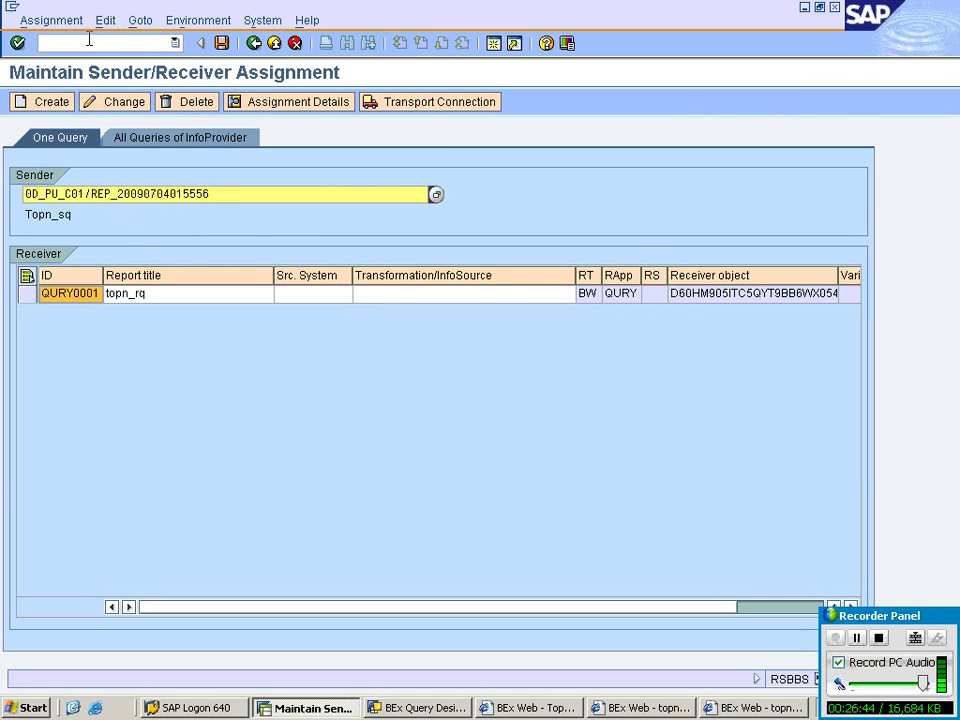
type("/nrsa1")
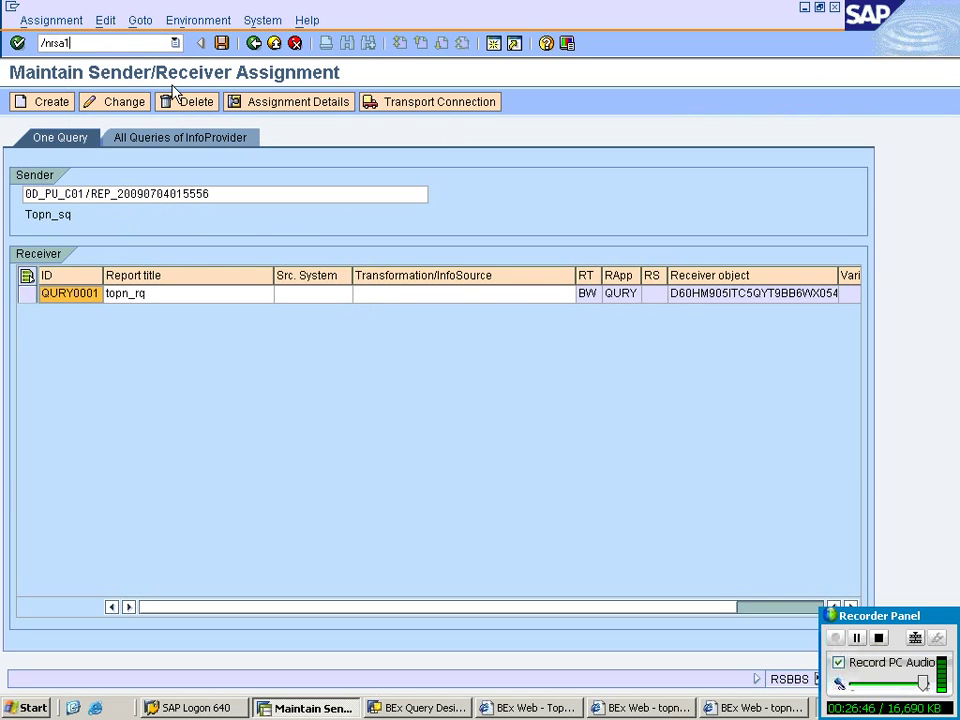
key("Return")
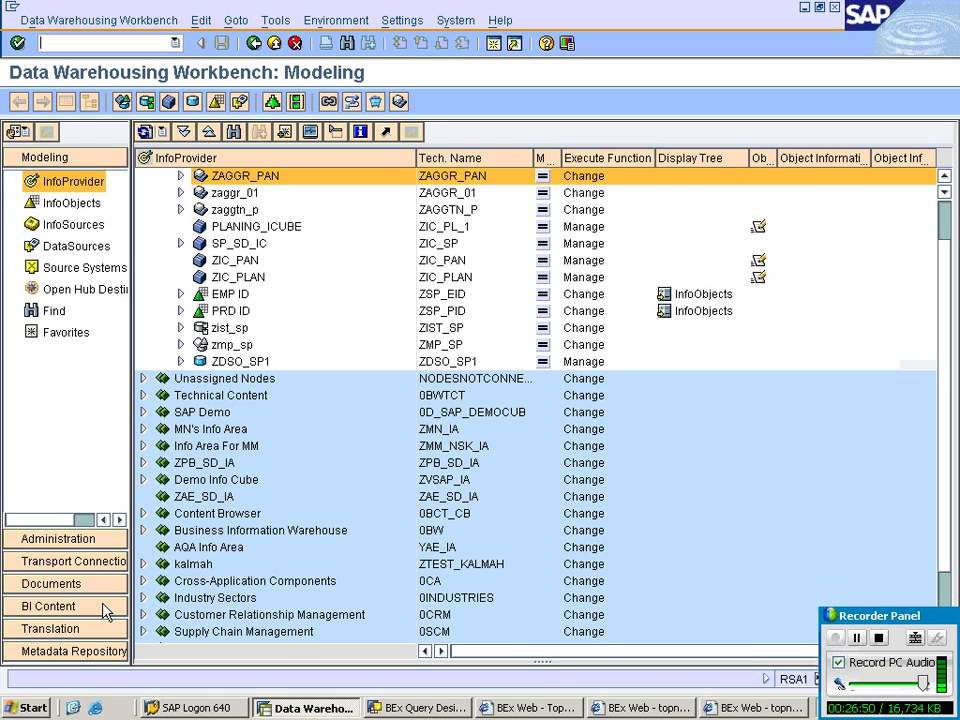
left_click(103, 607)
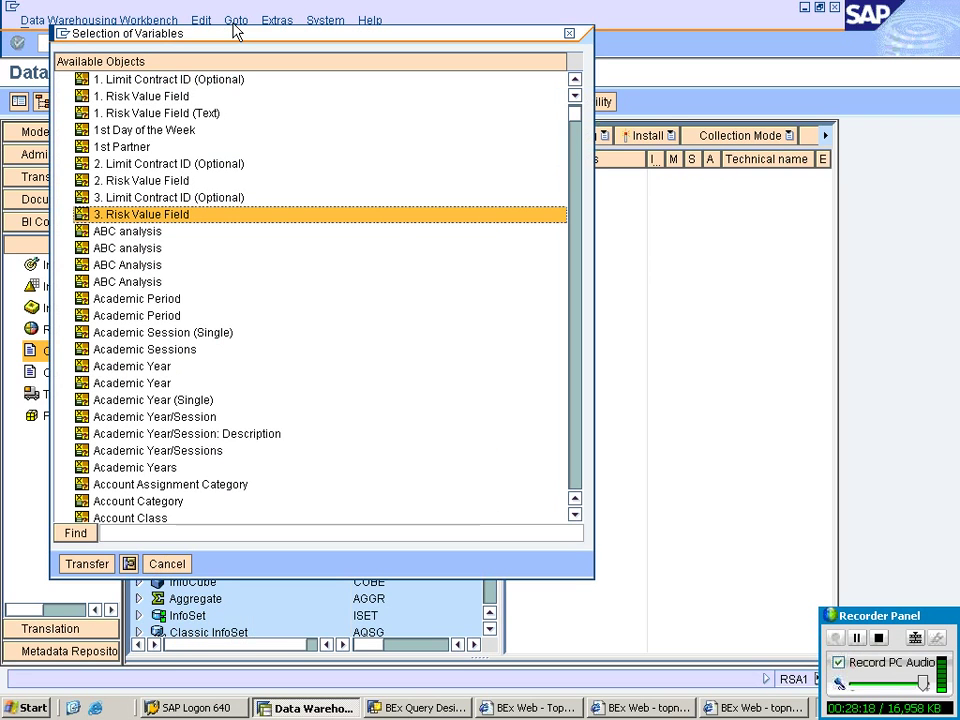
Collect the Current Fiscal Year/Period (SAP Exit) variable for installation.
left_click_drag(576, 116, 568, 272)
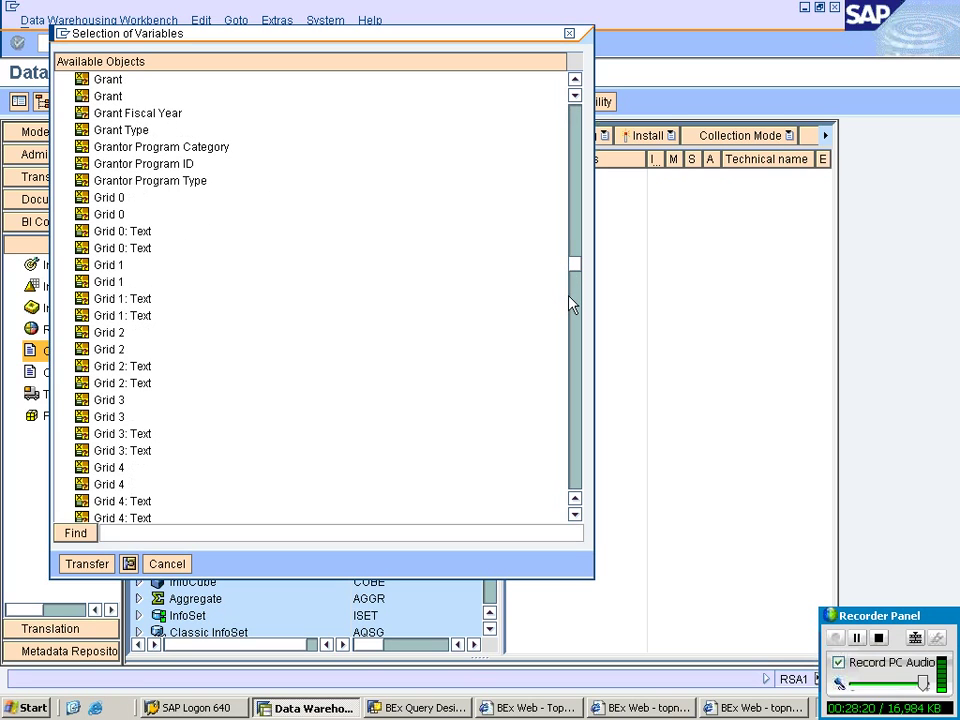
left_click_drag(569, 297, 569, 303)
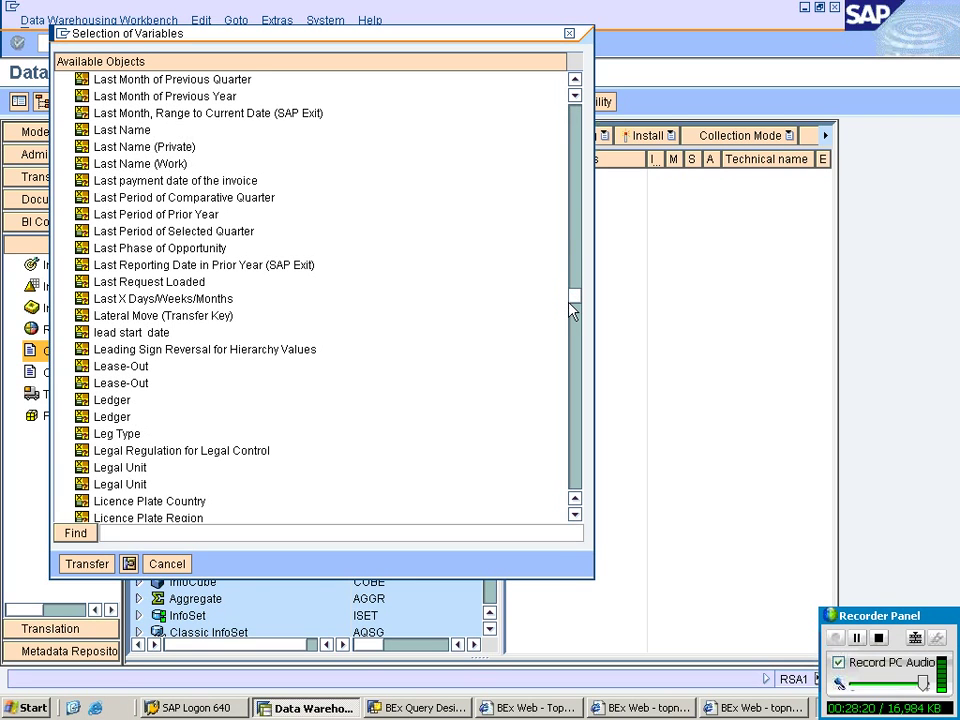
left_click(570, 310)
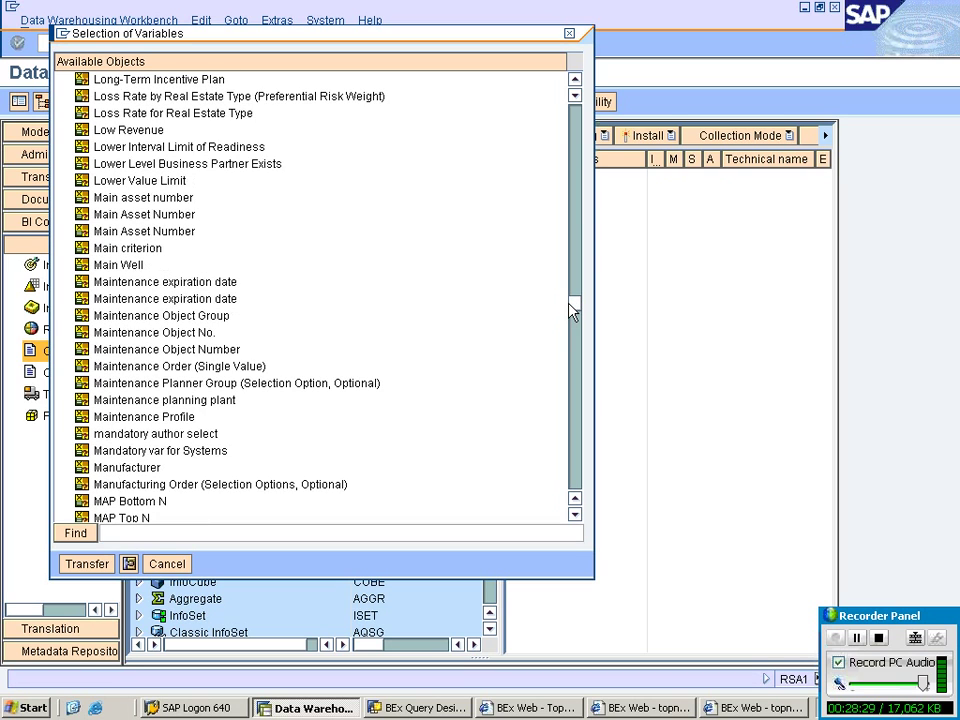
scroll(572, 312, "down", 3)
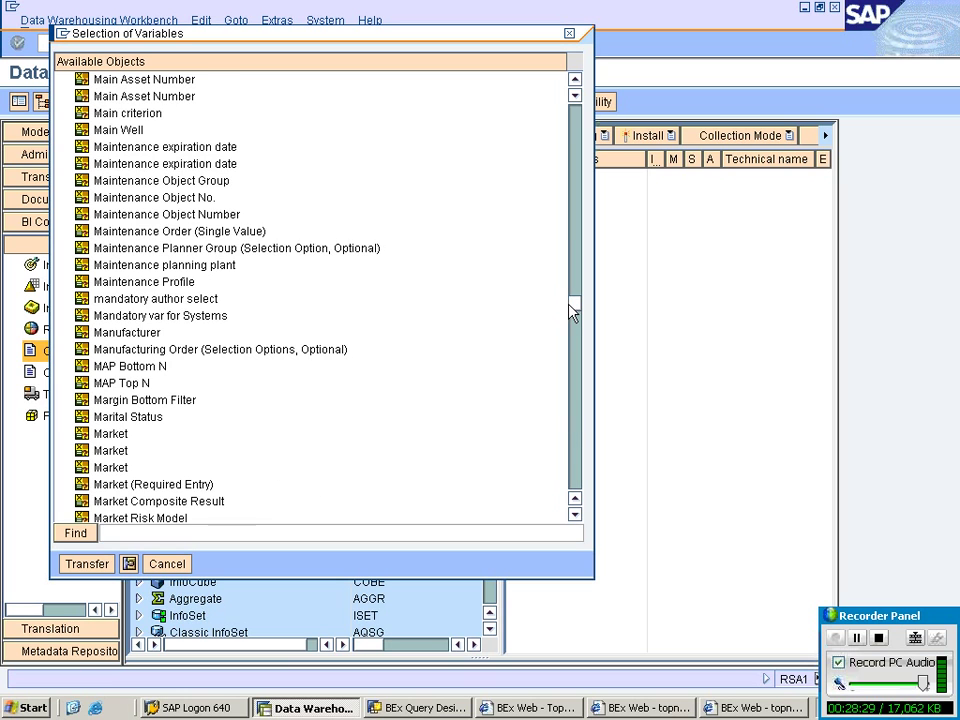
left_click_drag(572, 312, 572, 425)
scroll(563, 243, "up", 15)
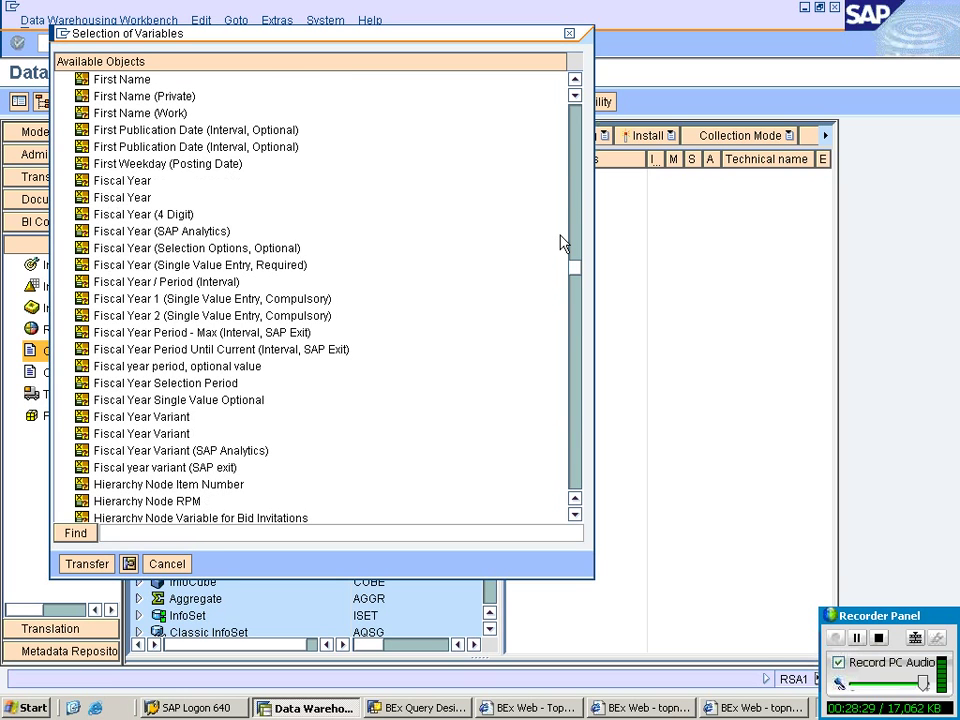
scroll(563, 243, "up", 6)
scroll(90, 178, "up", 5)
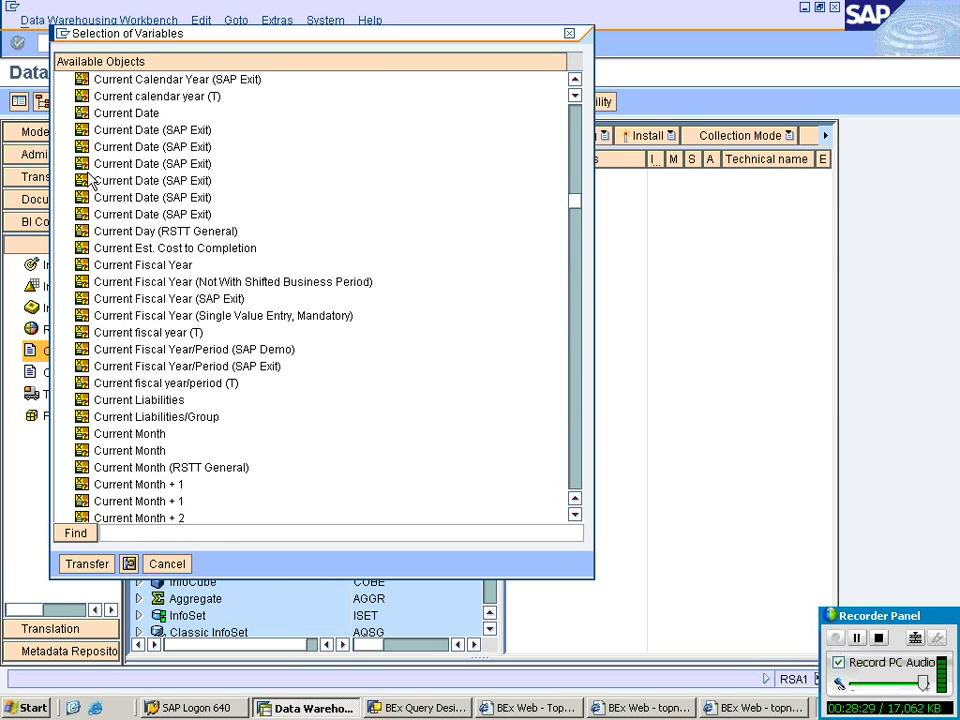
left_click(250, 367)
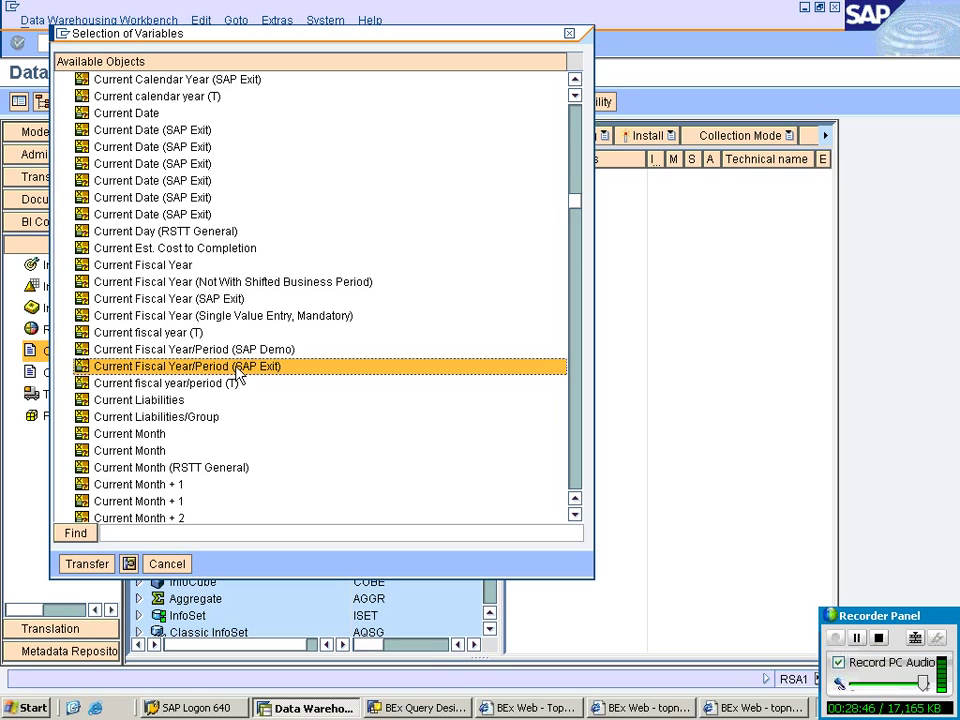
left_click(87, 563)
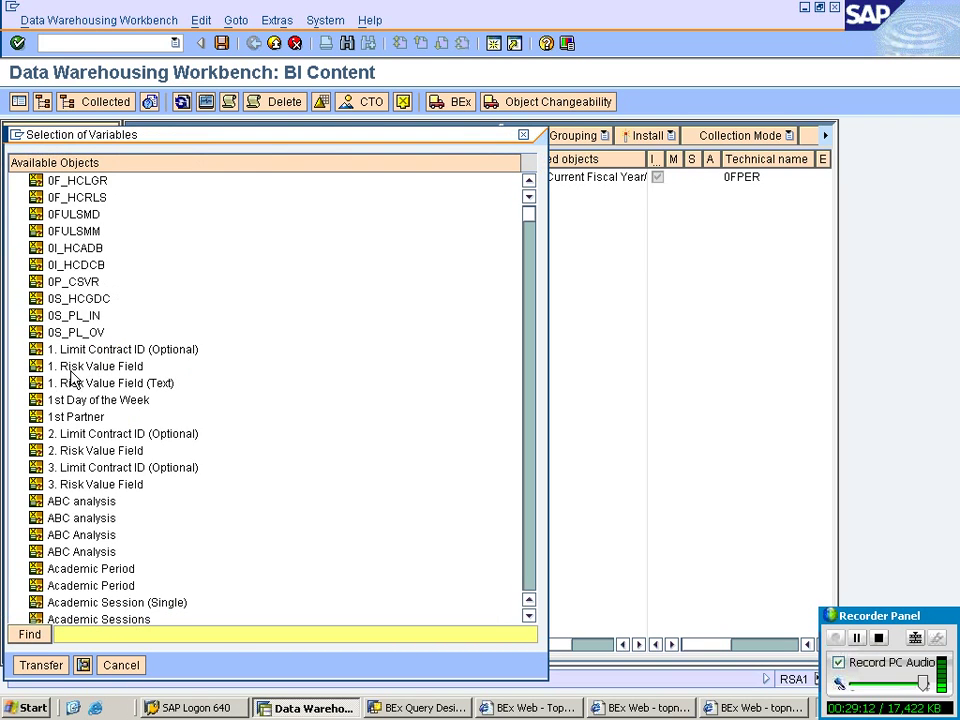
Collect Last 3 Months and Last 12 Months variables, both including and excluding current month.
left_click_drag(529, 215, 537, 393)
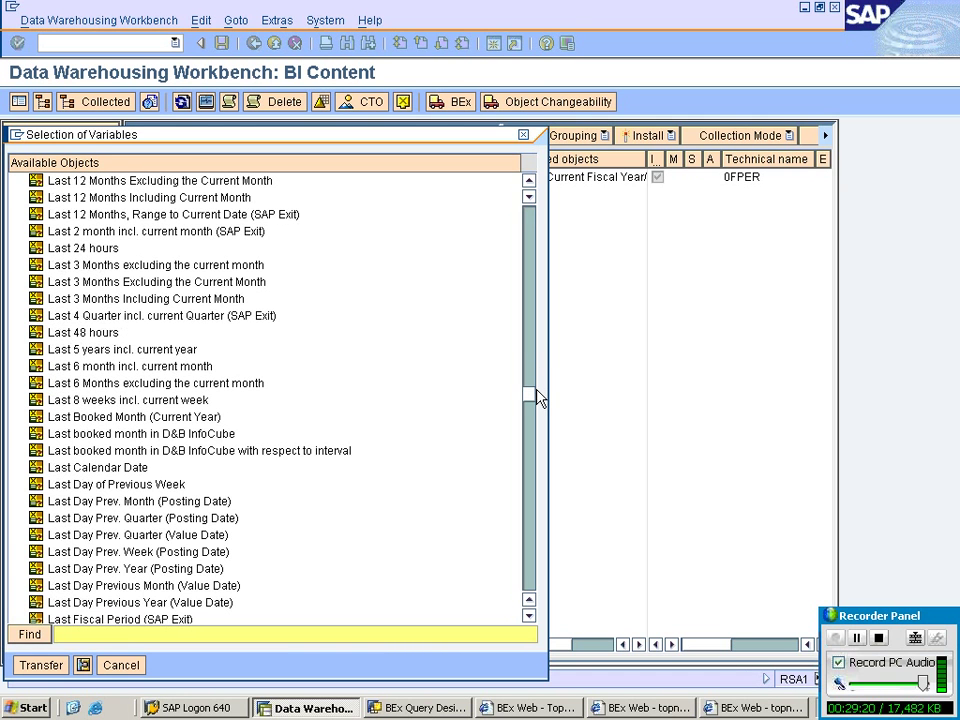
left_click(161, 266)
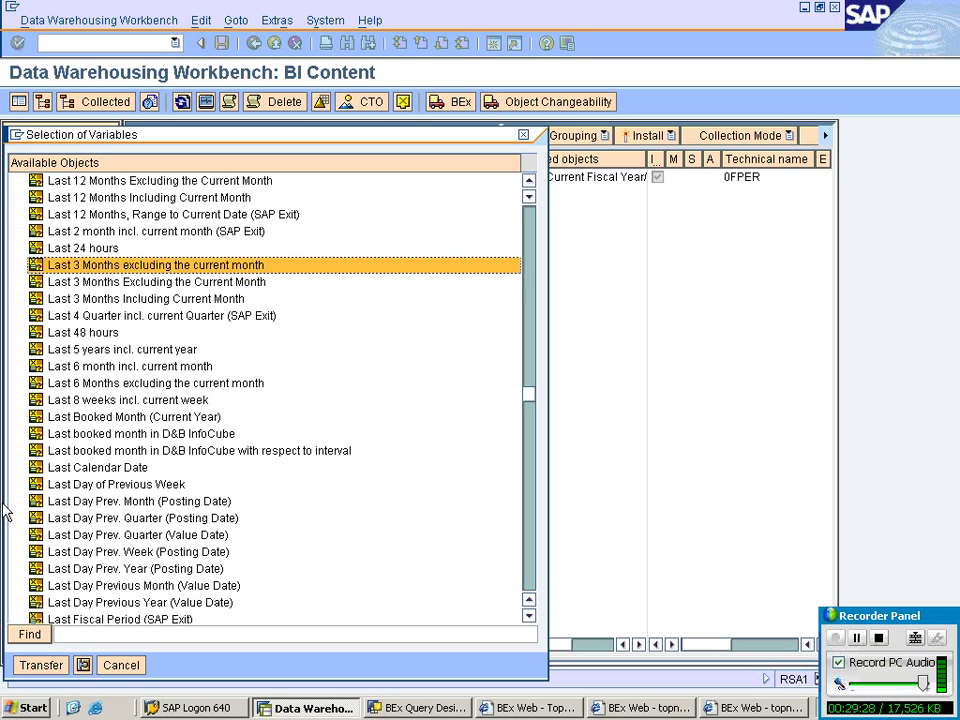
left_click(137, 300, "ctrl")
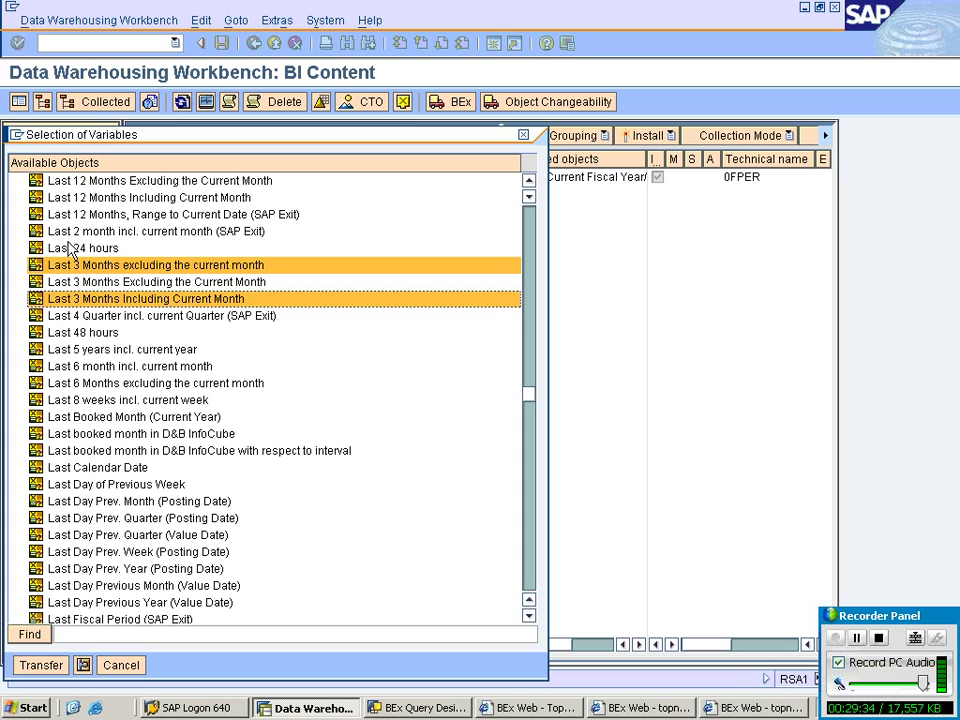
left_click(116, 199, "ctrl")
left_click(130, 182, "ctrl")
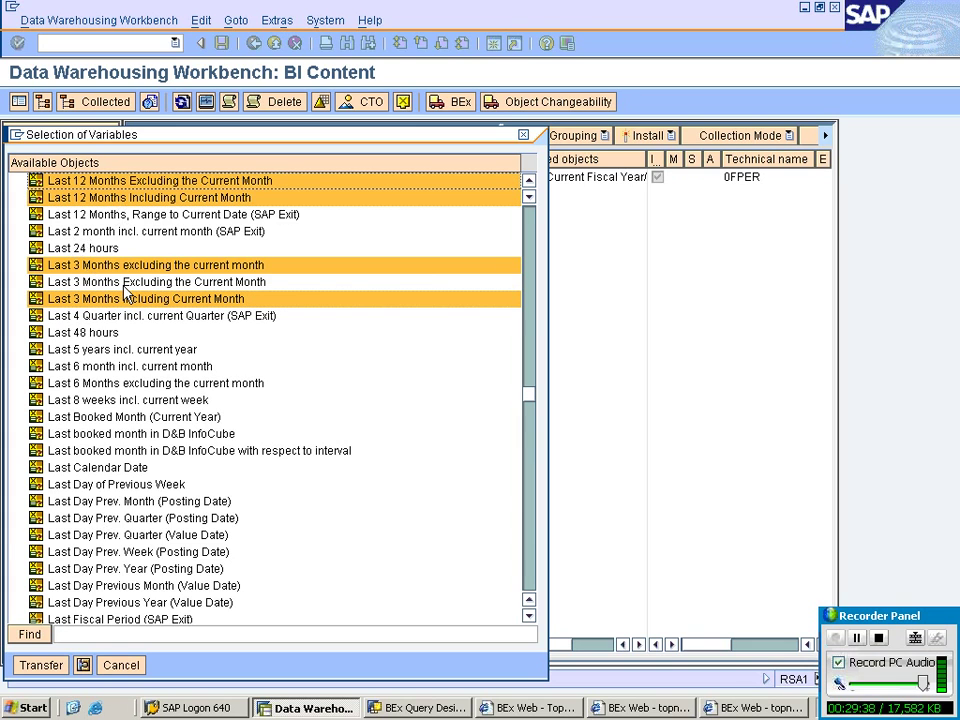
left_click(41, 665)
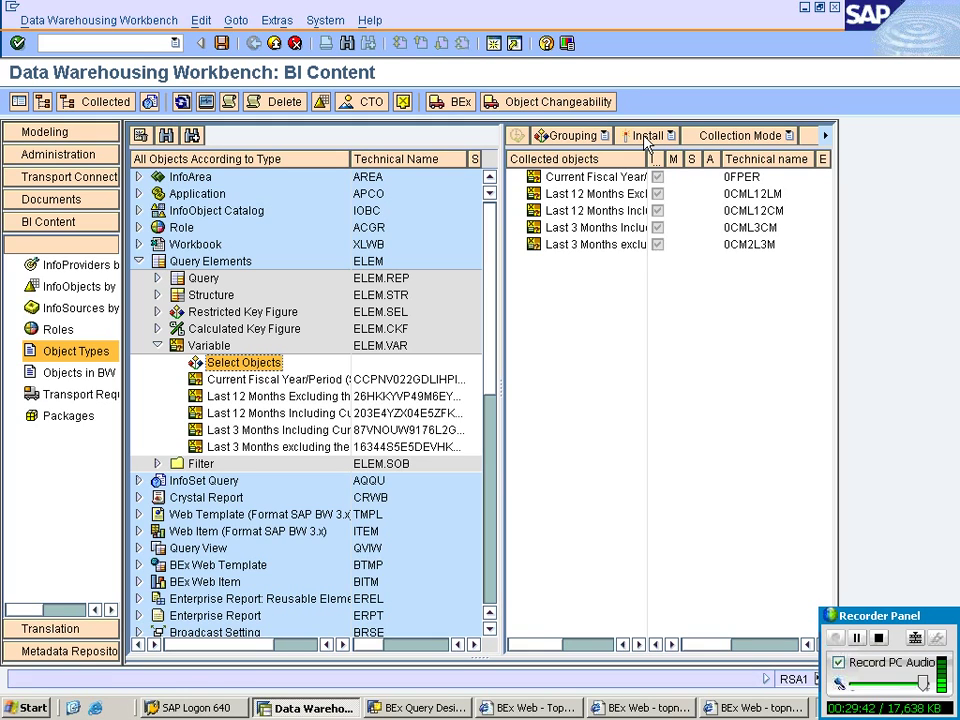
Install the five collected exit variables and review the 'Installation of: Query (ELEM)' log entry.
left_click(644, 136)
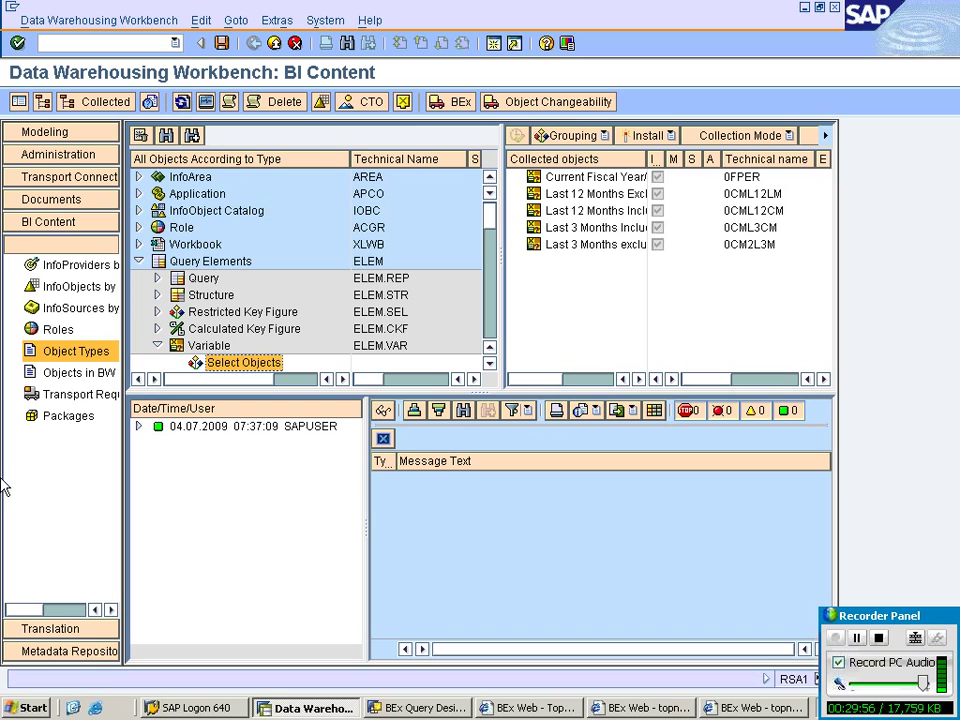
left_click(138, 426)
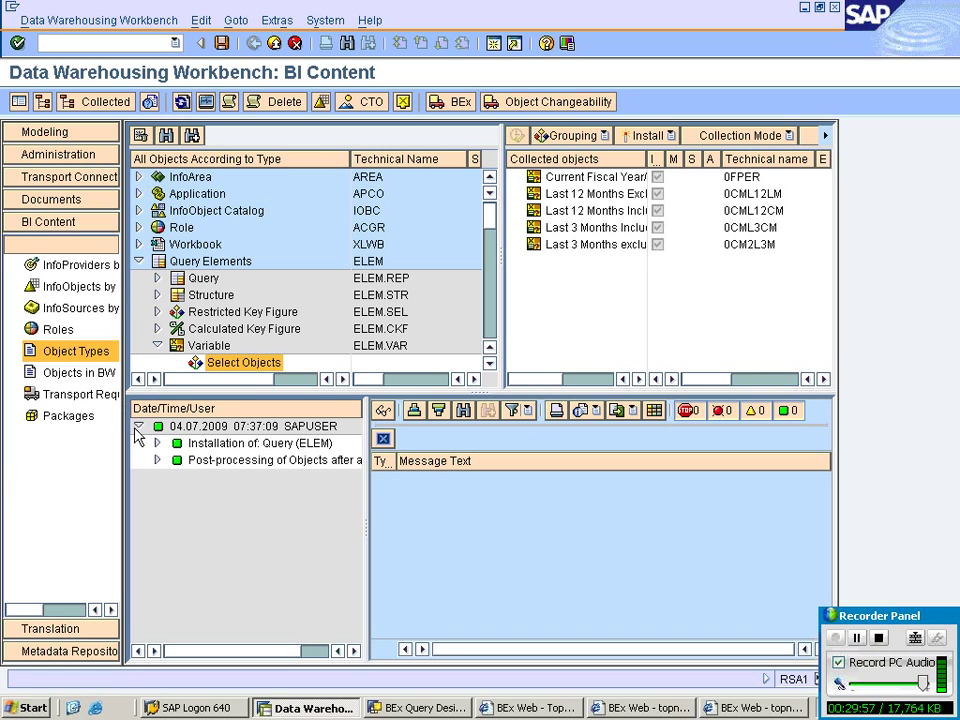
double_click(232, 444)
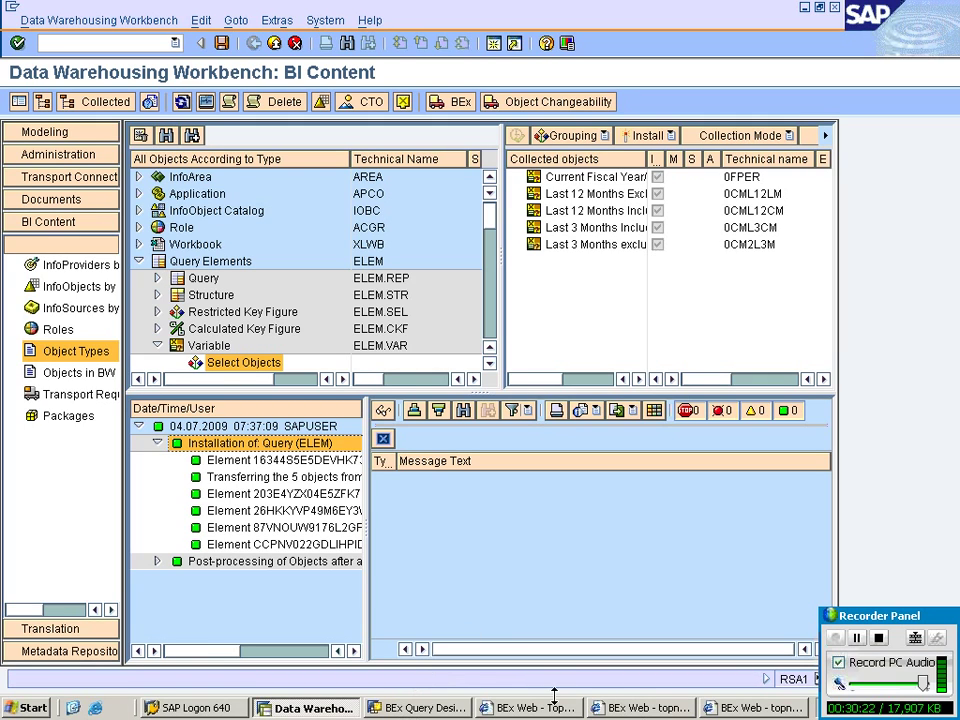
left_click(620, 709)
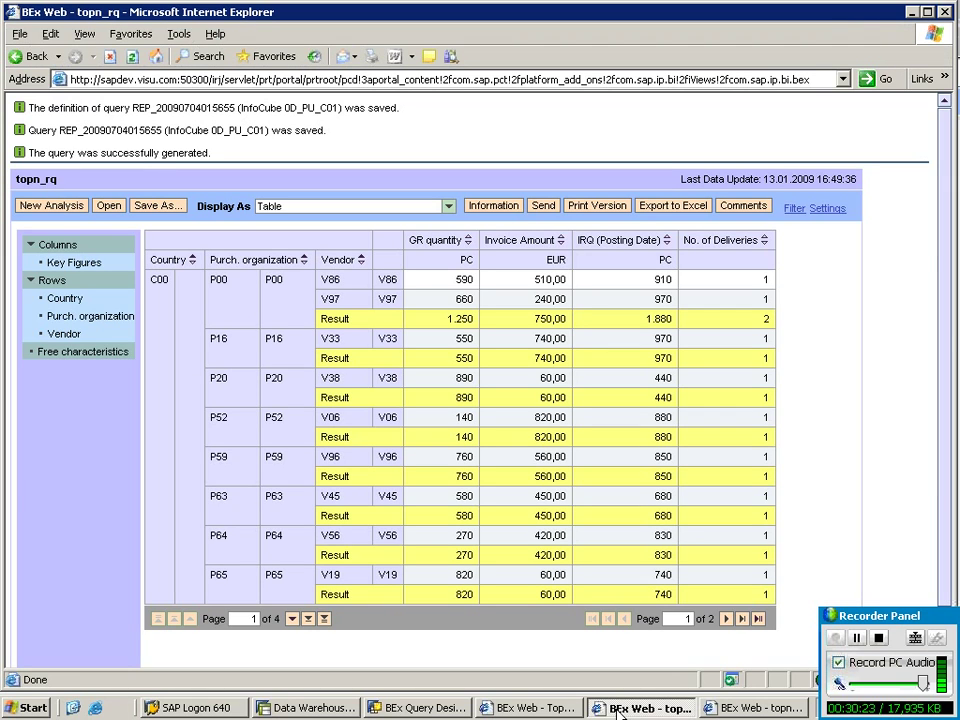
Show the topn_rq web report, then return to Topn_sq in the remote SAP session.
key("alt+Tab")
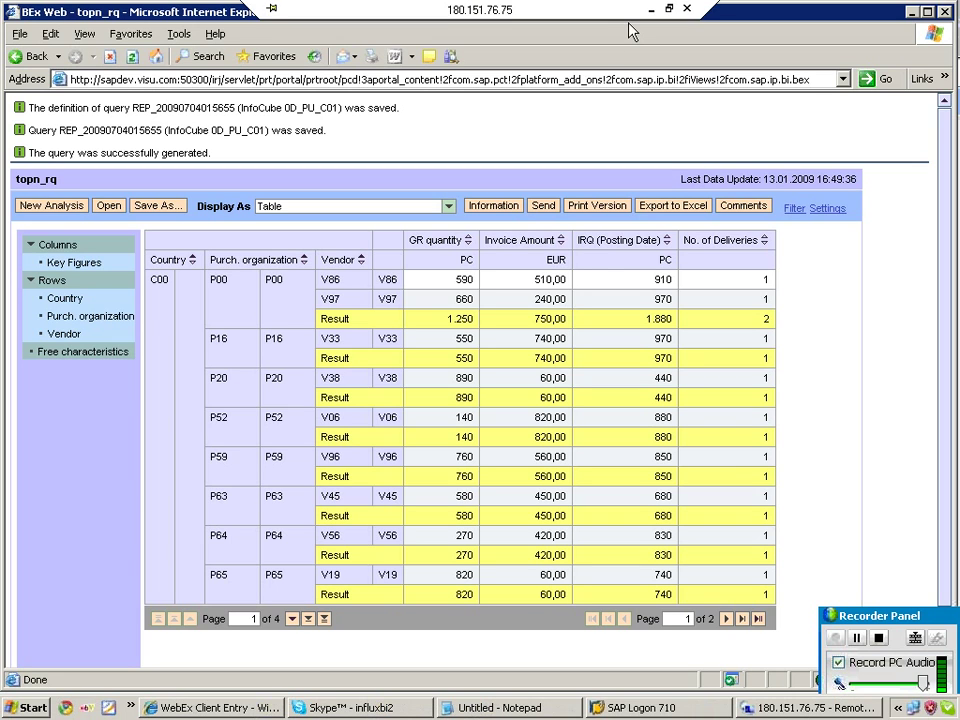
left_click(762, 709)
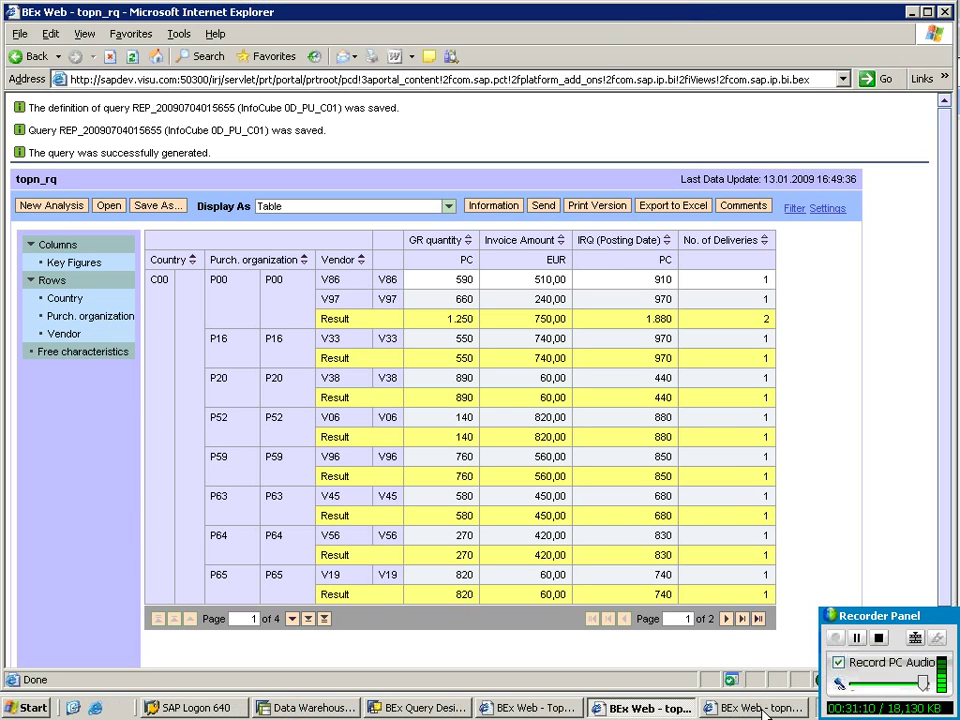
key("alt+Tab")
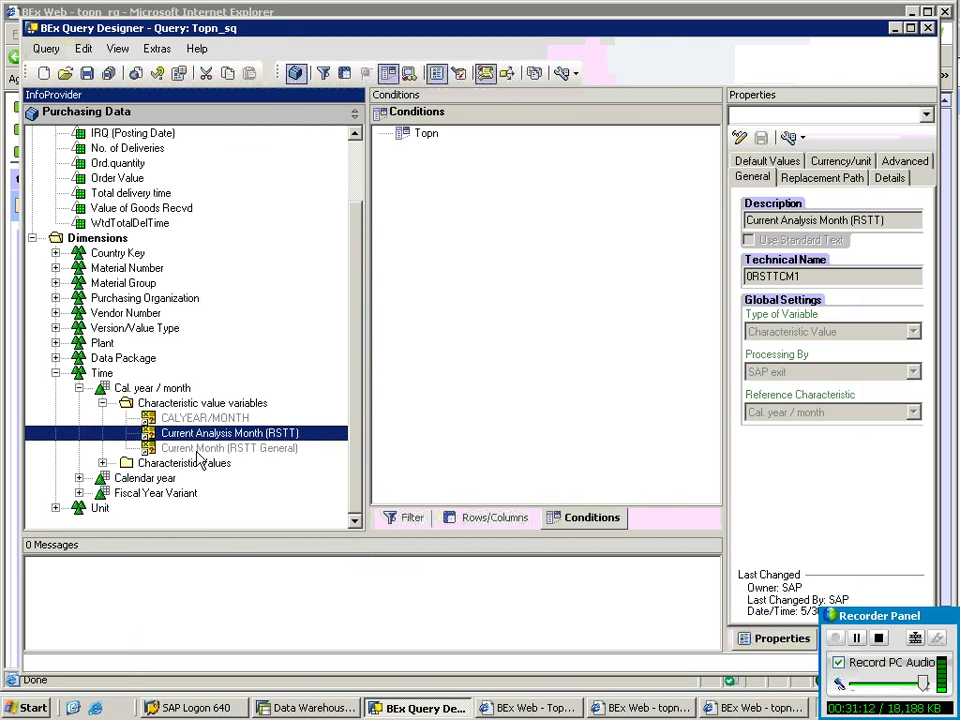
Place Current Analysis Month (RSTT) under Cal. year / month Default Values in the Topn_sq filter.
left_click_drag(268, 443, 660, 152)
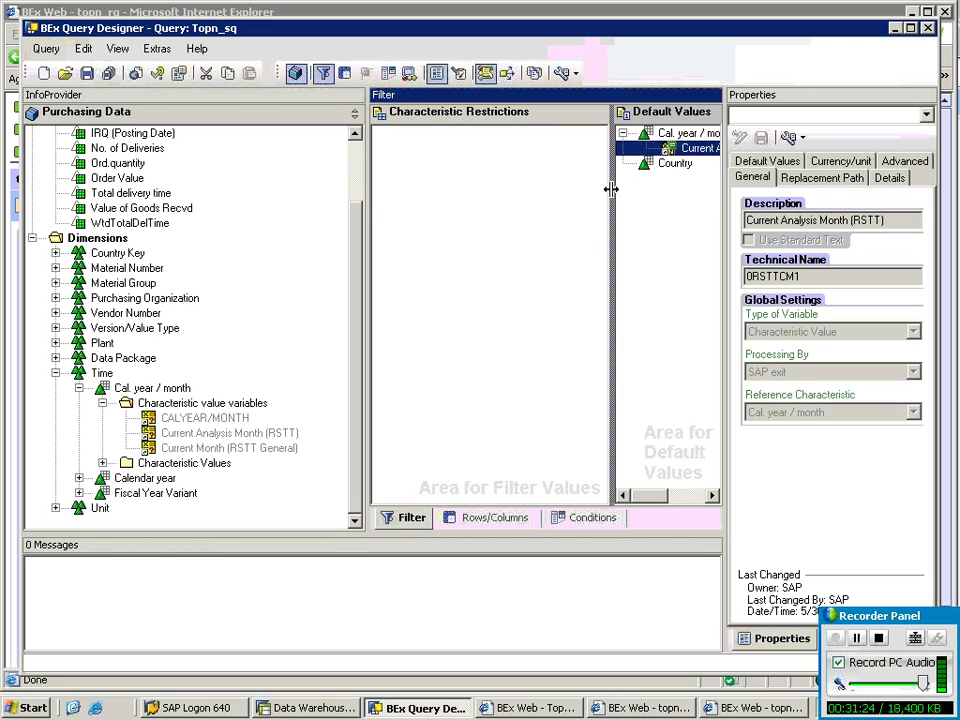
left_click_drag(611, 189, 489, 190)
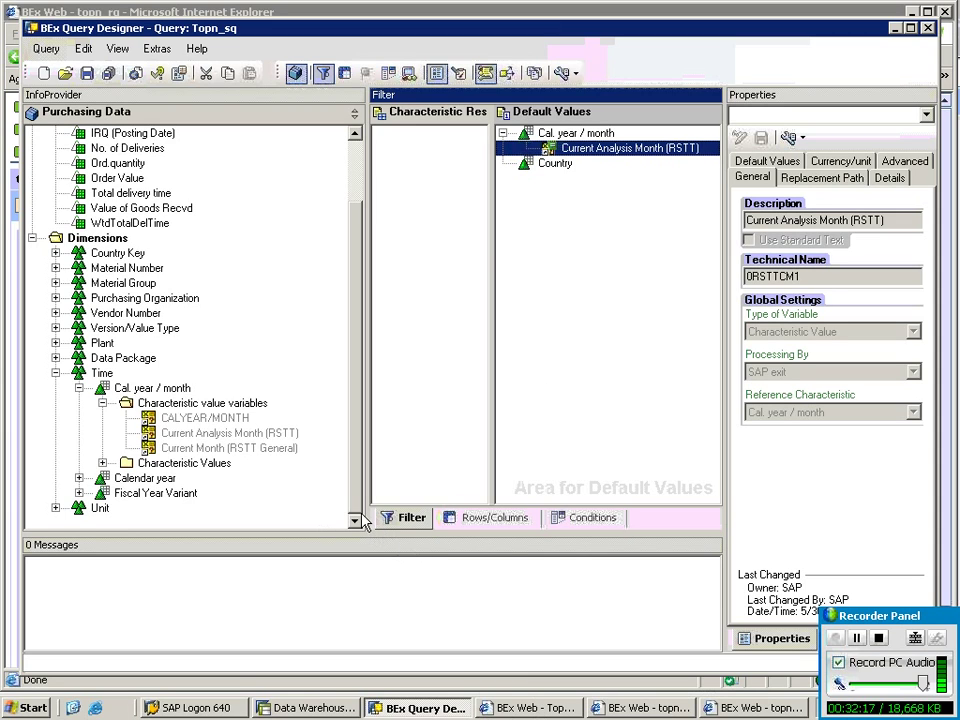
Add an '#######Authoriuzation#######' heading at the end of the Notepad notes.
mouse_move(518, 8)
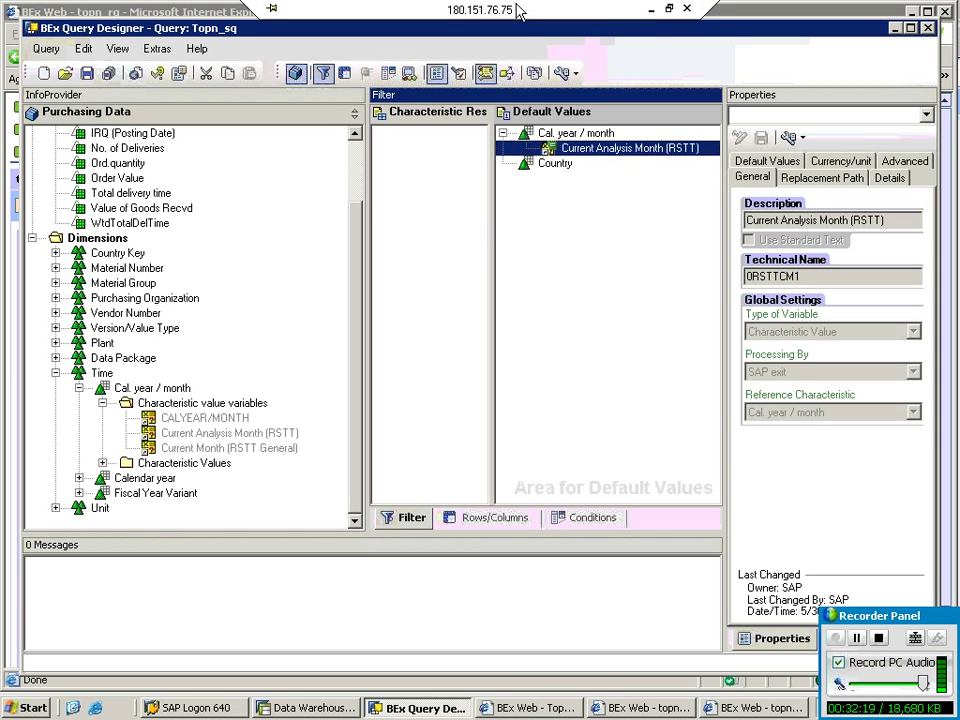
left_click(650, 10)
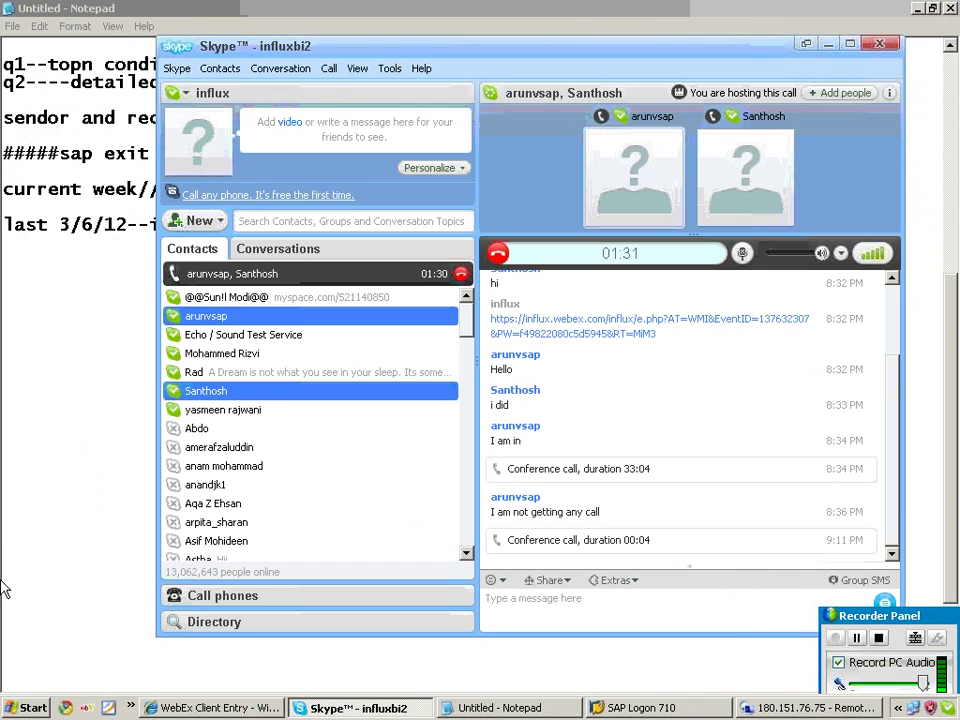
left_click(5, 547)
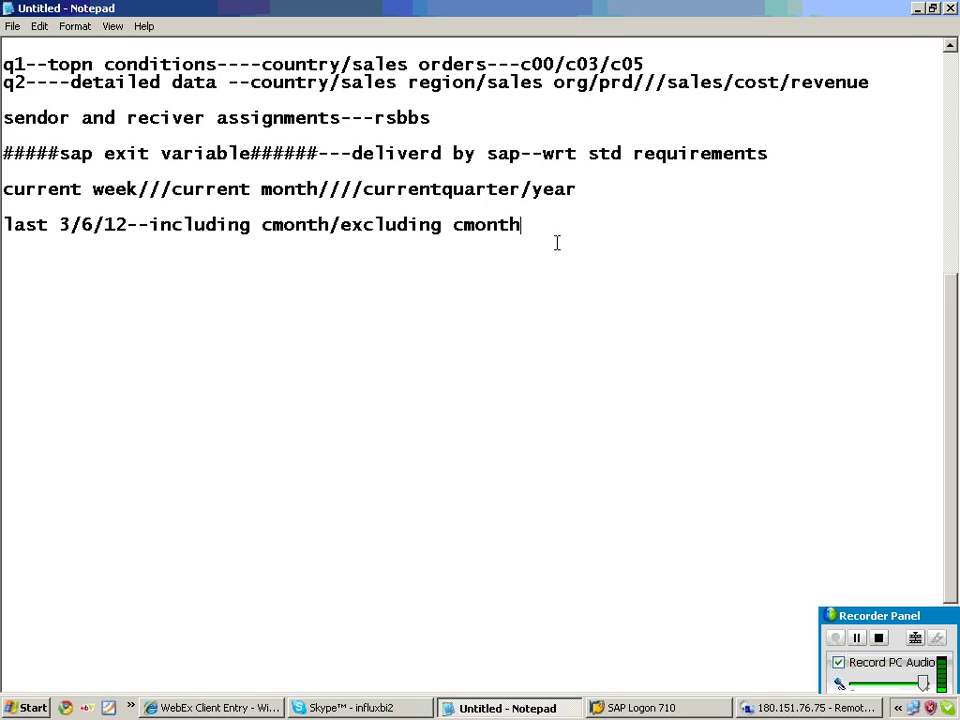
key("Return")
type("#######")
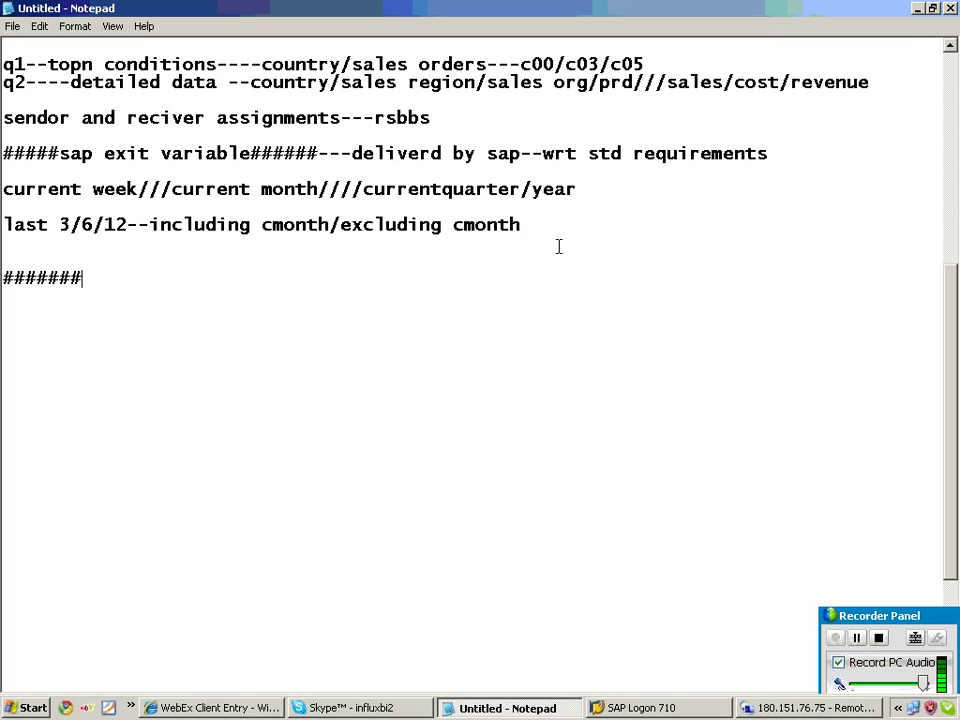
type("Authoriuza")
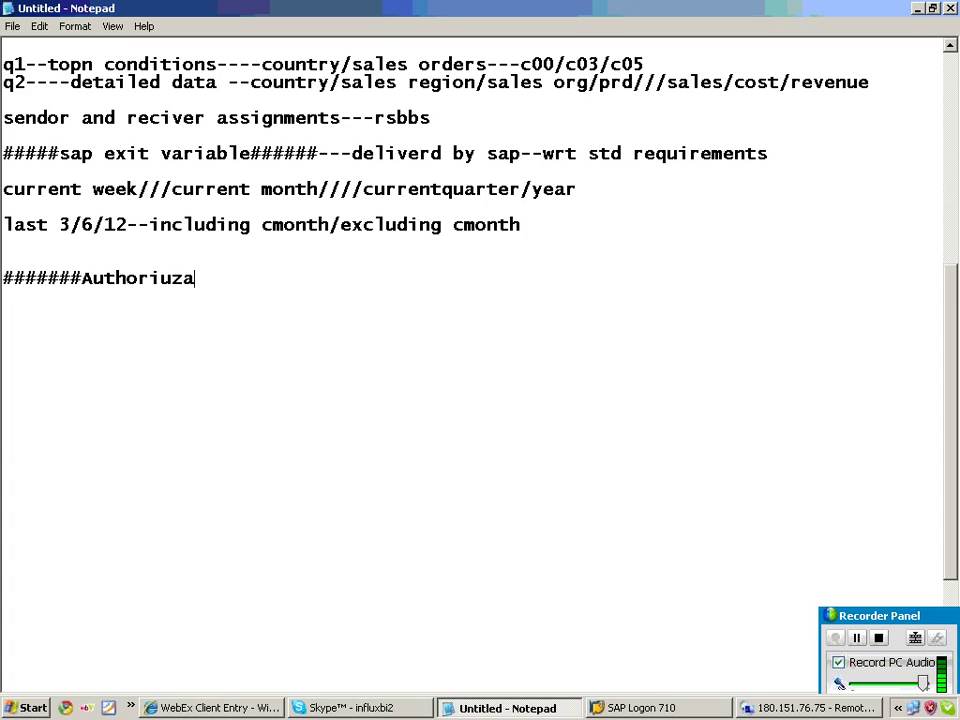
type("tion#######")
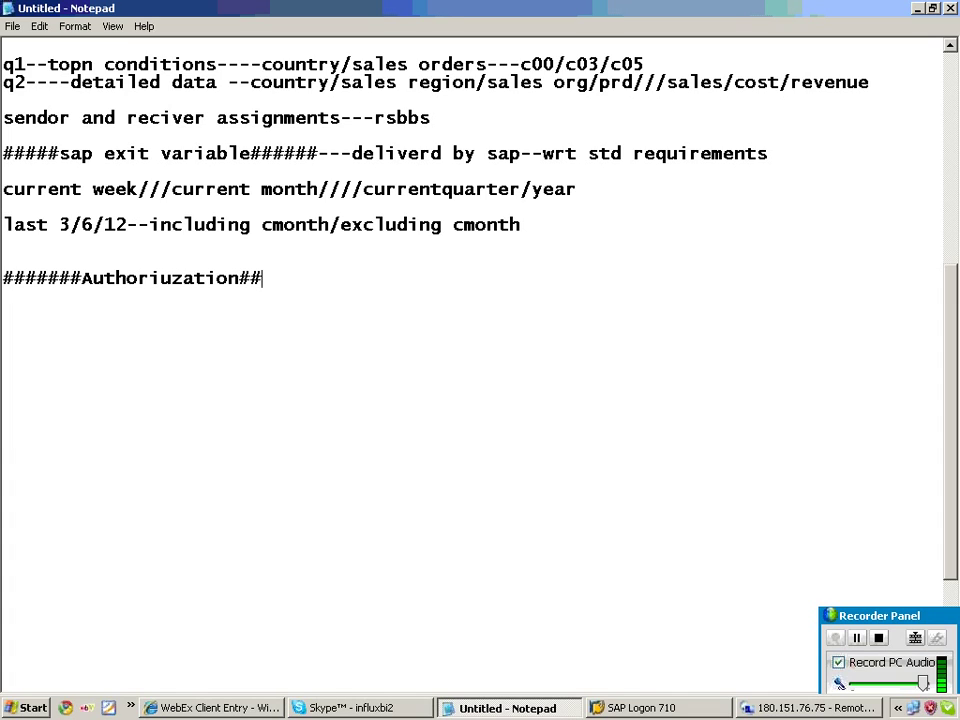
key("Return")
key("Return")
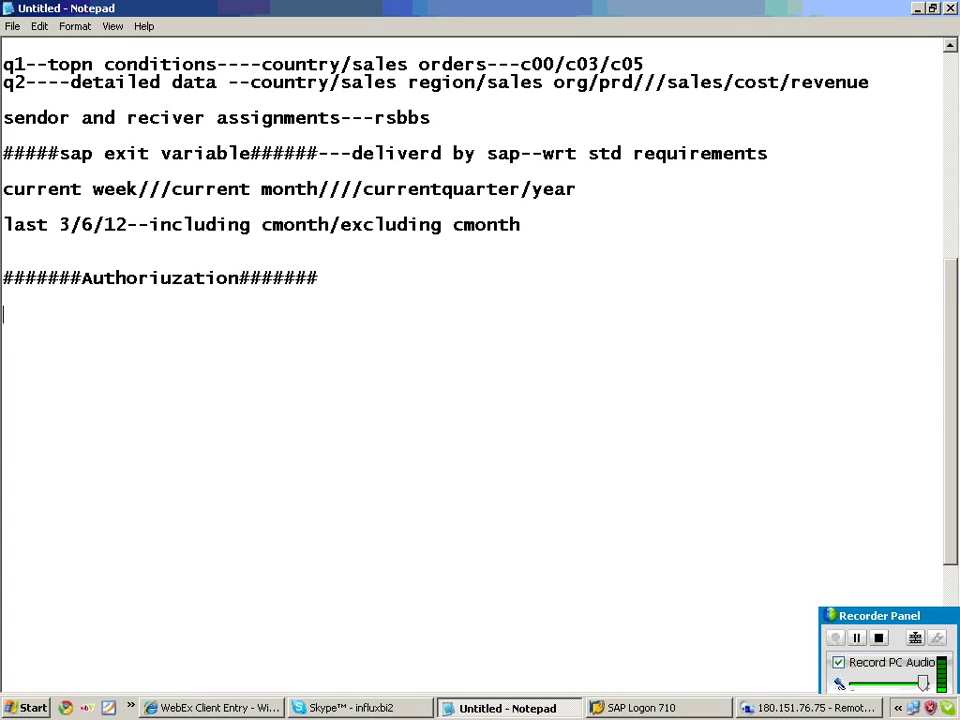
Note 'based on user given authorization if i want to populate data use this processing type' below it.
type("based on user")
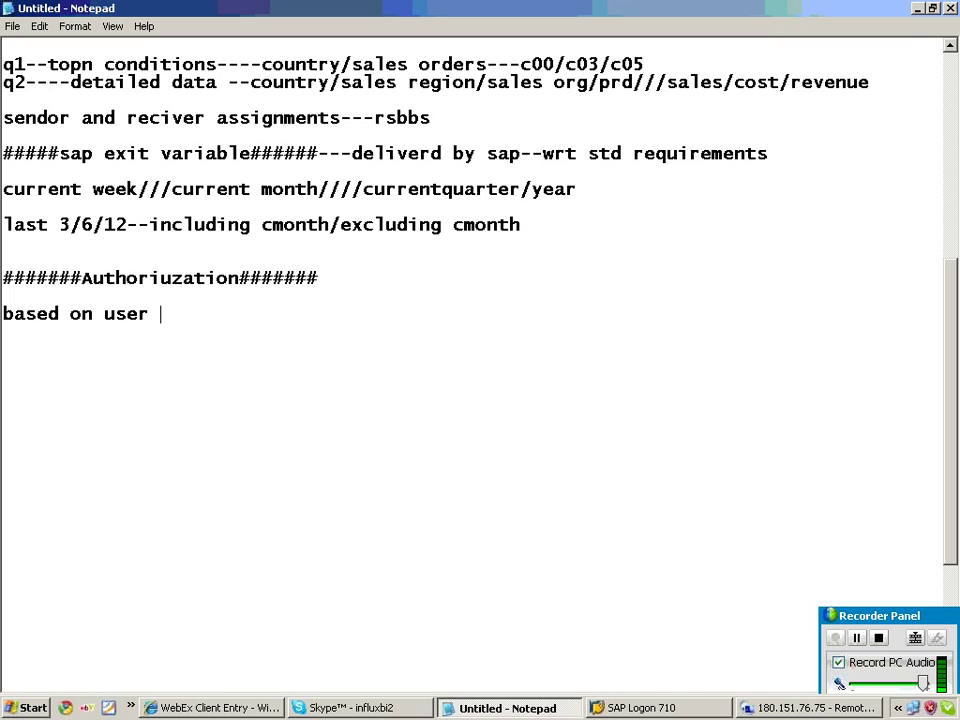
type("given authorization if i want to populate ")
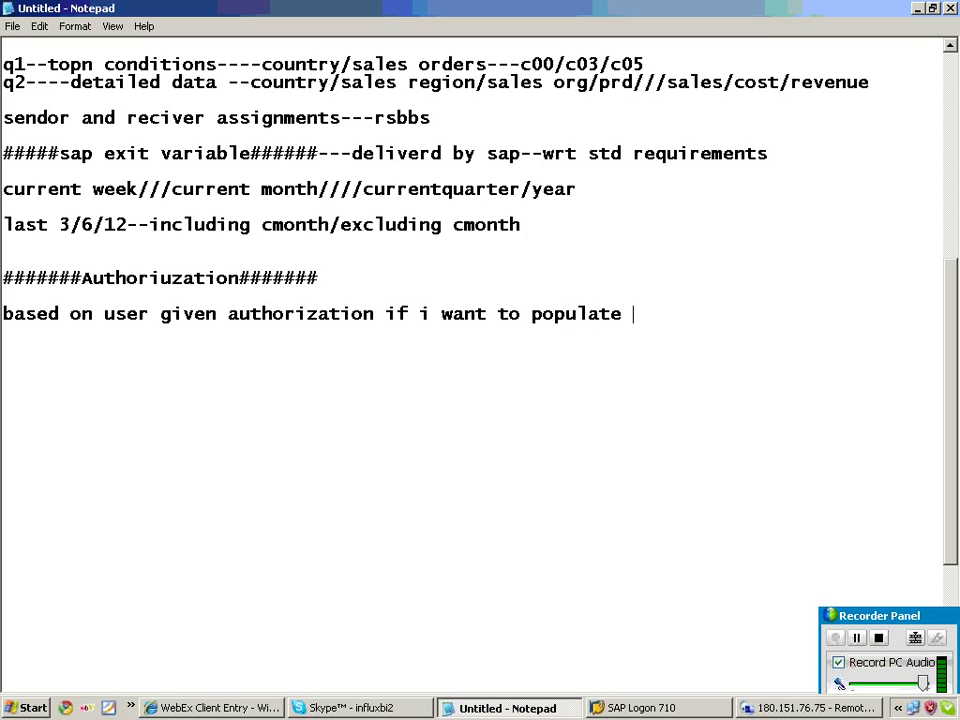
type("data use ")
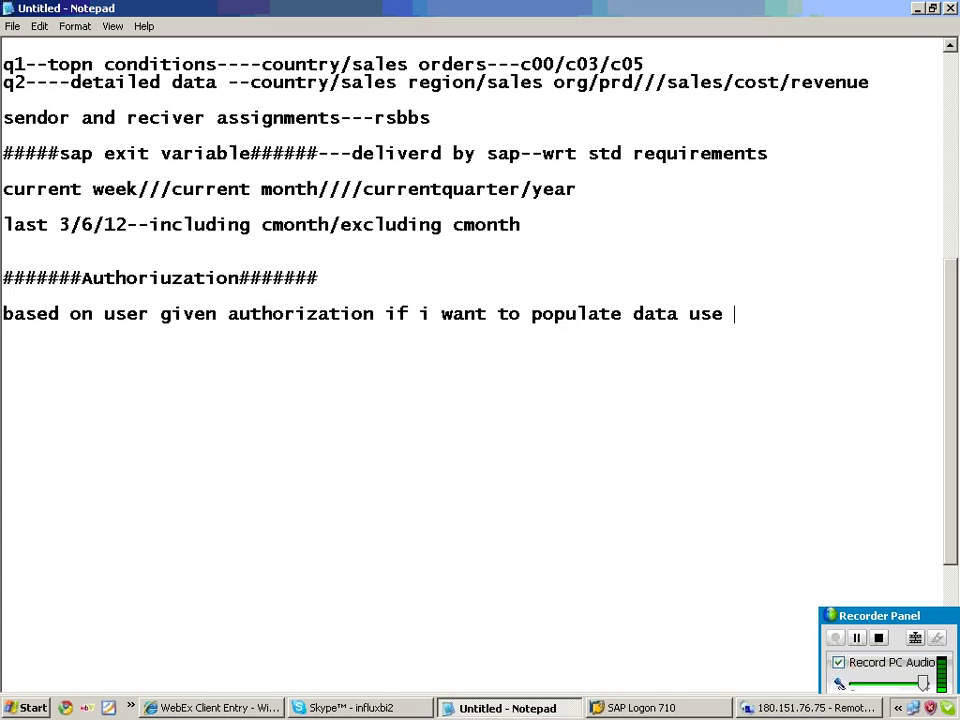
type("this proce")
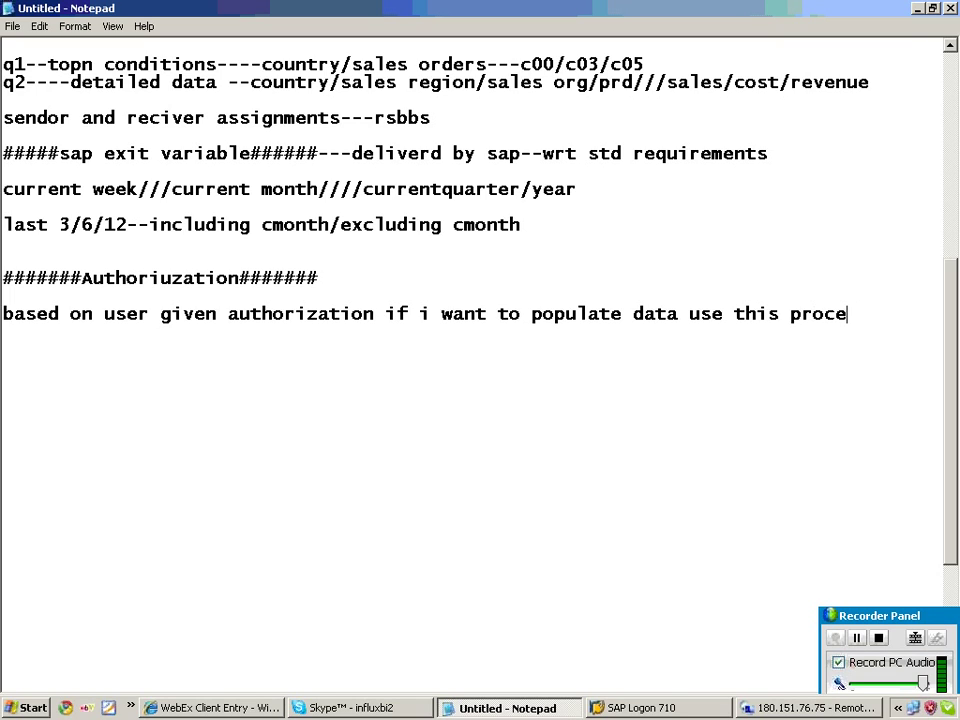
type("ssing type")
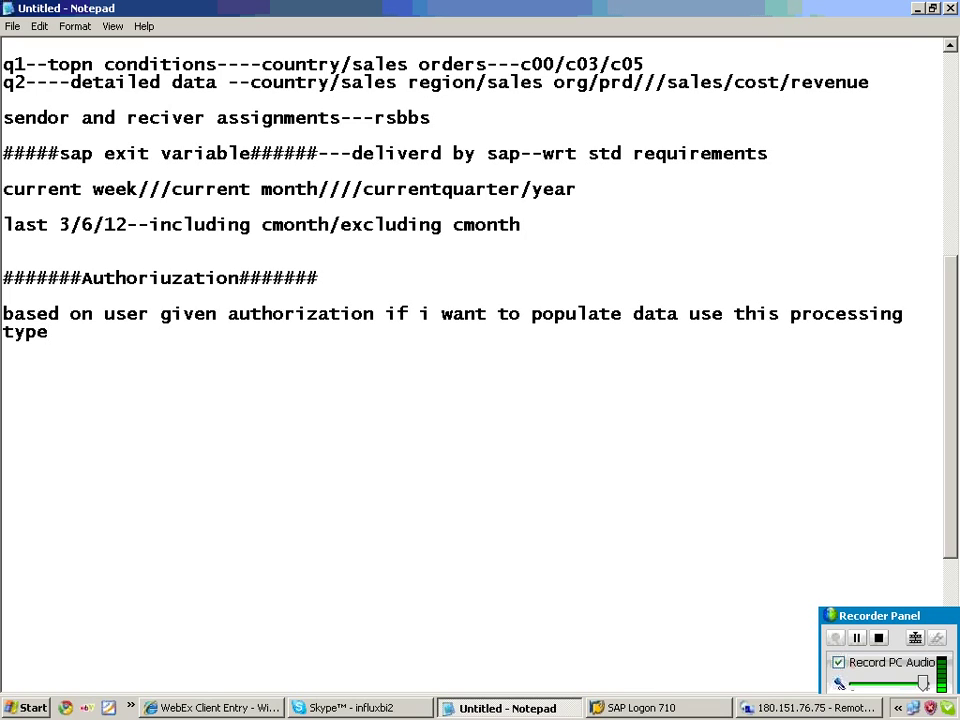
key("Return")
key("Return")
type("couu")
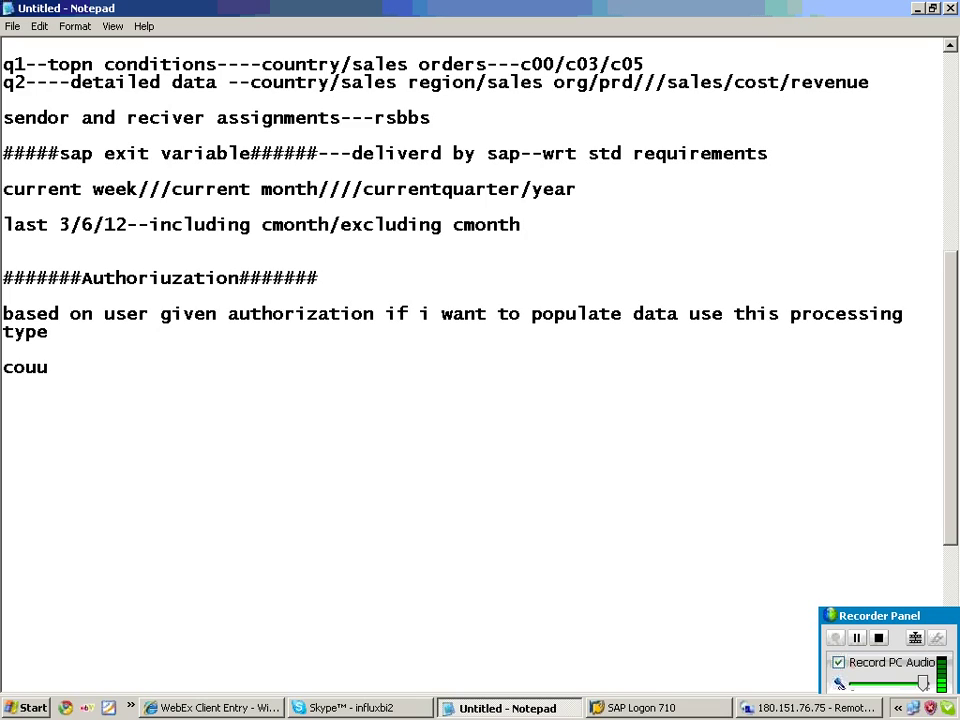
type("ntry")
List countries us, ca and de under the 'country' line, fixing its spelling.
key("Return")
type("us")
key("Return")
type("ca")
key("Return")
type("de")
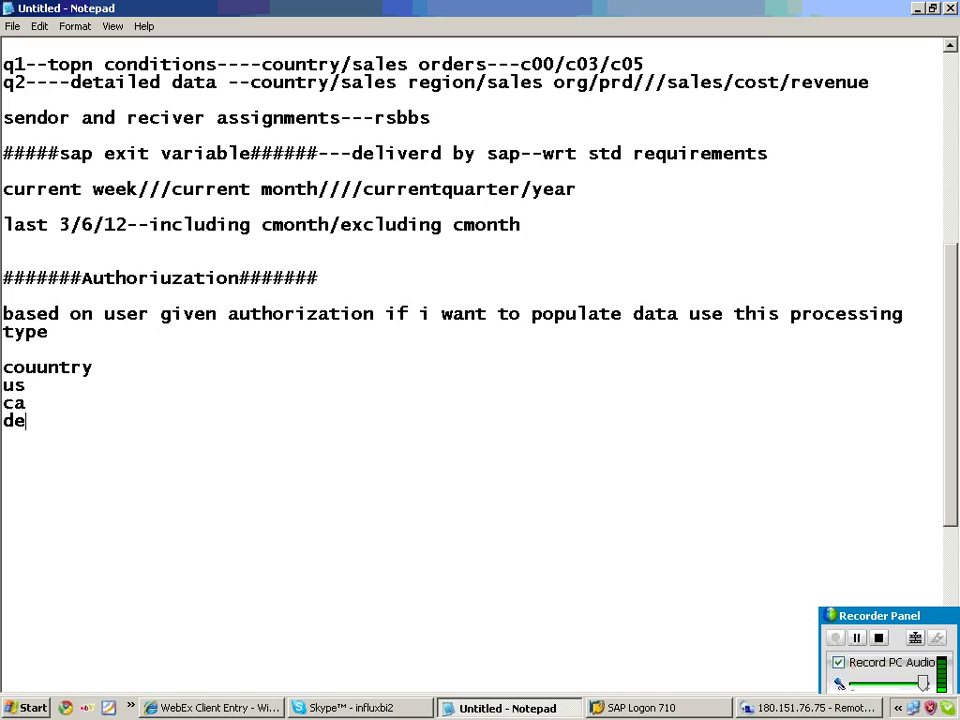
left_click(50, 365)
key("BackSpace")
Add a '-----user' column mapping us to x, ca to y and de to z.
left_click(109, 370)
type("-----user")
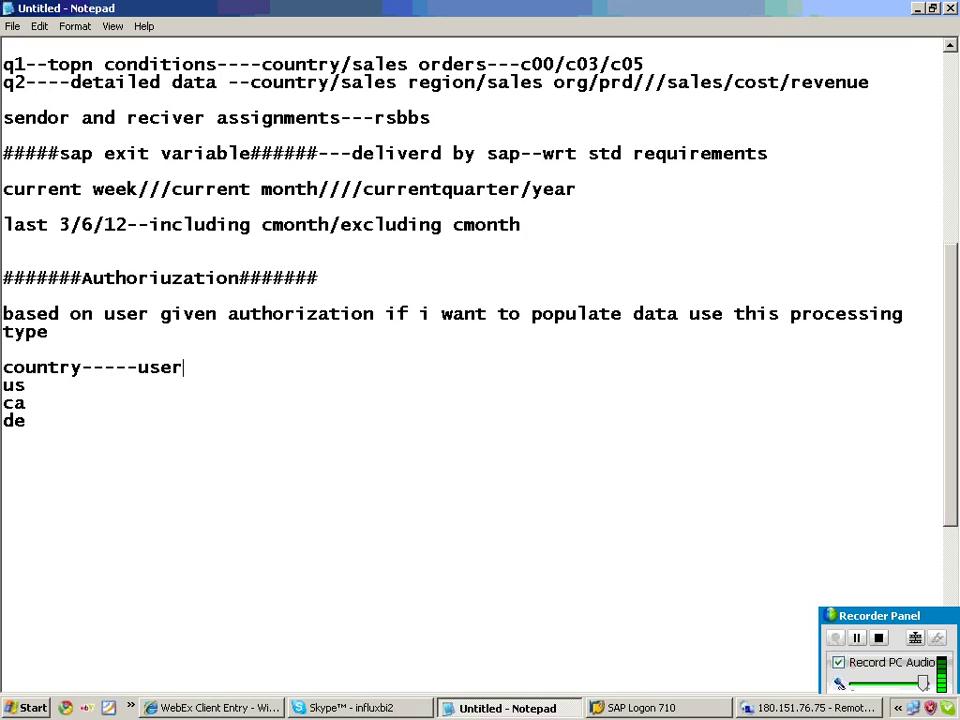
key("Down")
type("---------x")
key("Down")
type("----------y")
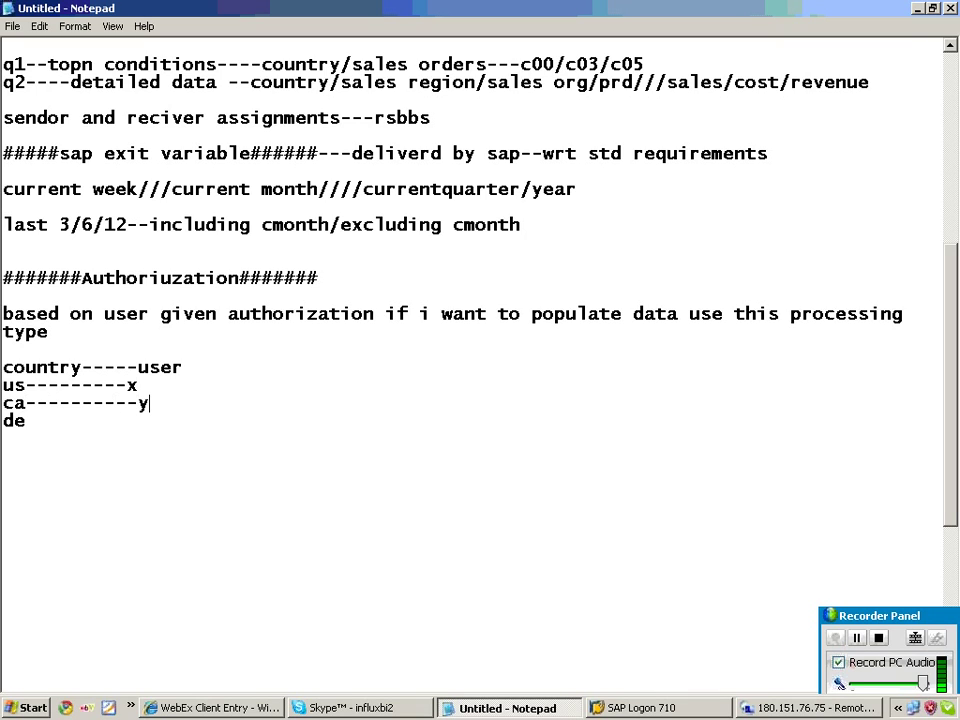
key("Down")
type("--------z")
left_click(867, 620)
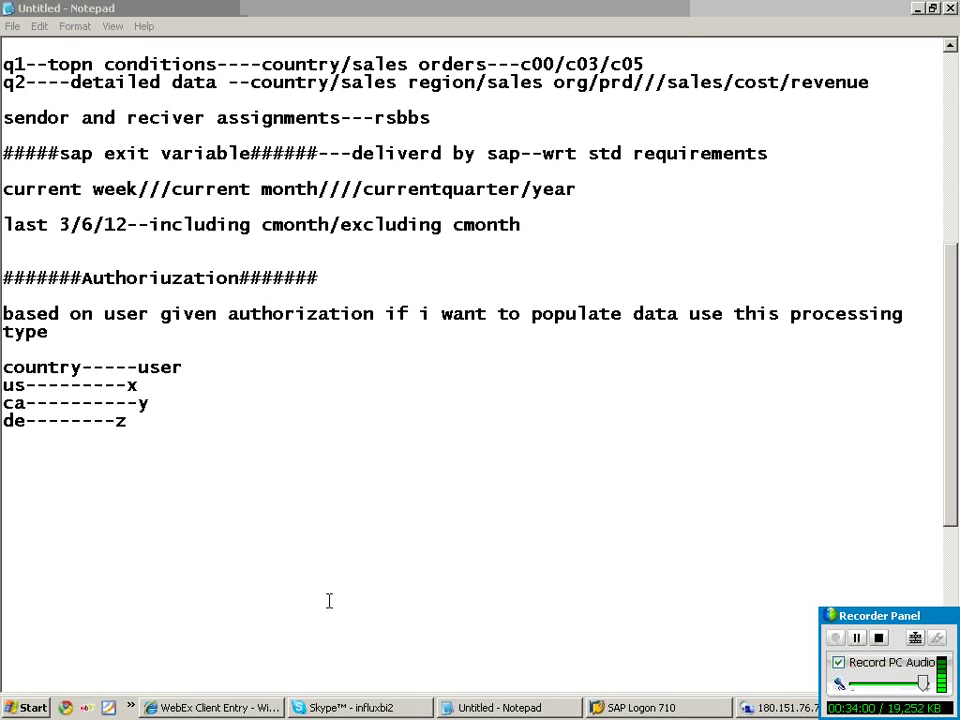
Write step 1 '1.design a var--authorization on country' and step 2 '2.populating data to the var'.
left_click(9, 465)
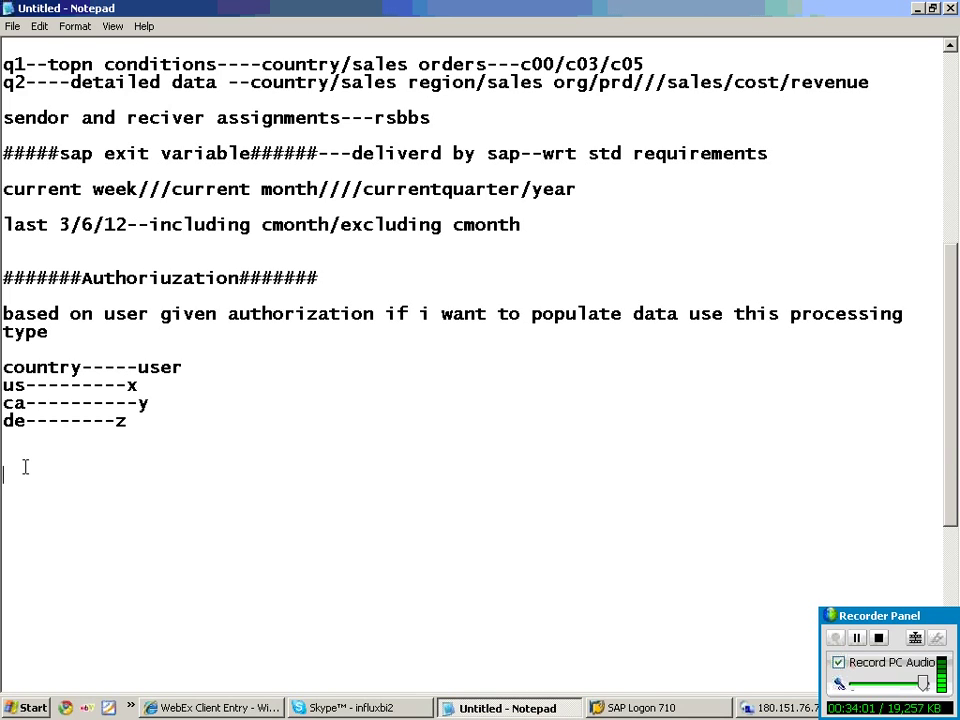
type("1.design a var--autho ")
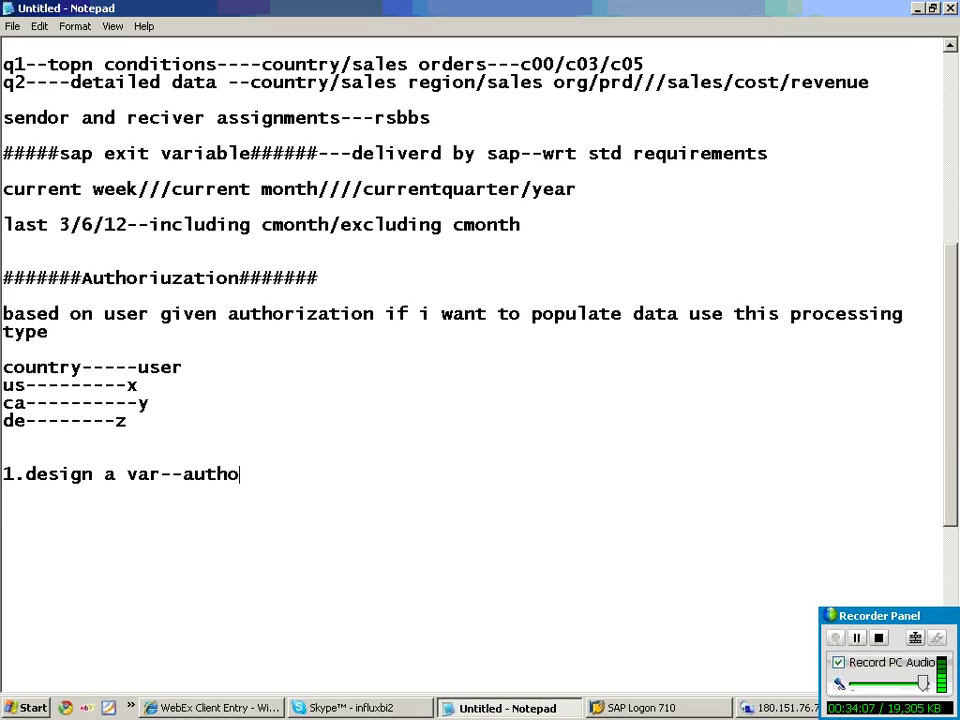
type("on country")
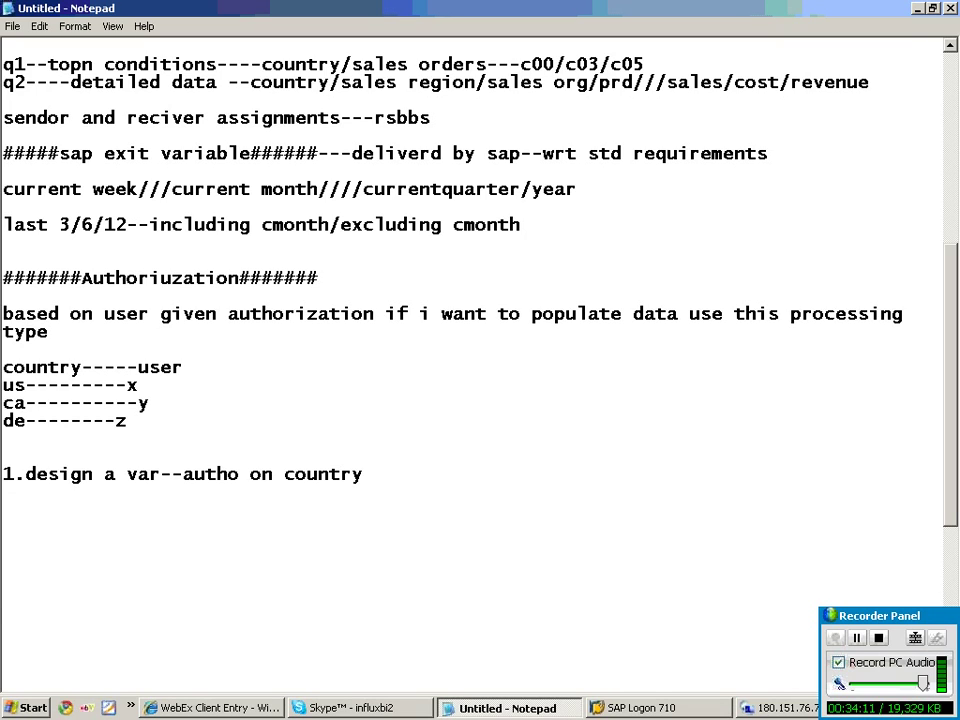
left_click(239, 474)
type("rization")
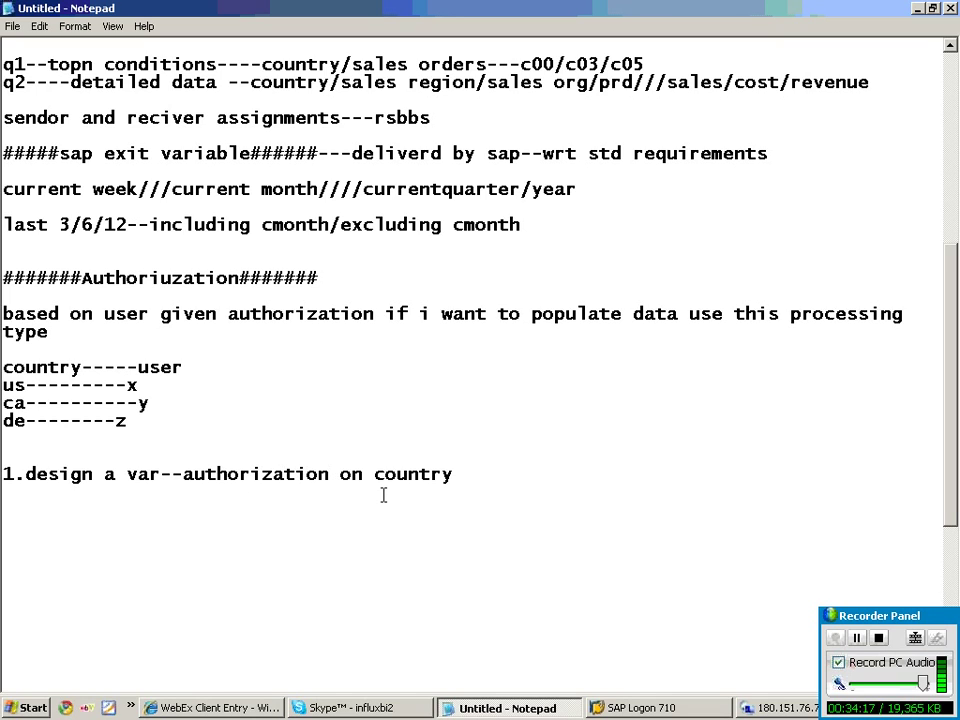
left_click(556, 480)
key("Return")
type("2.populating dt")
key("BackSpace")
type("ata ")
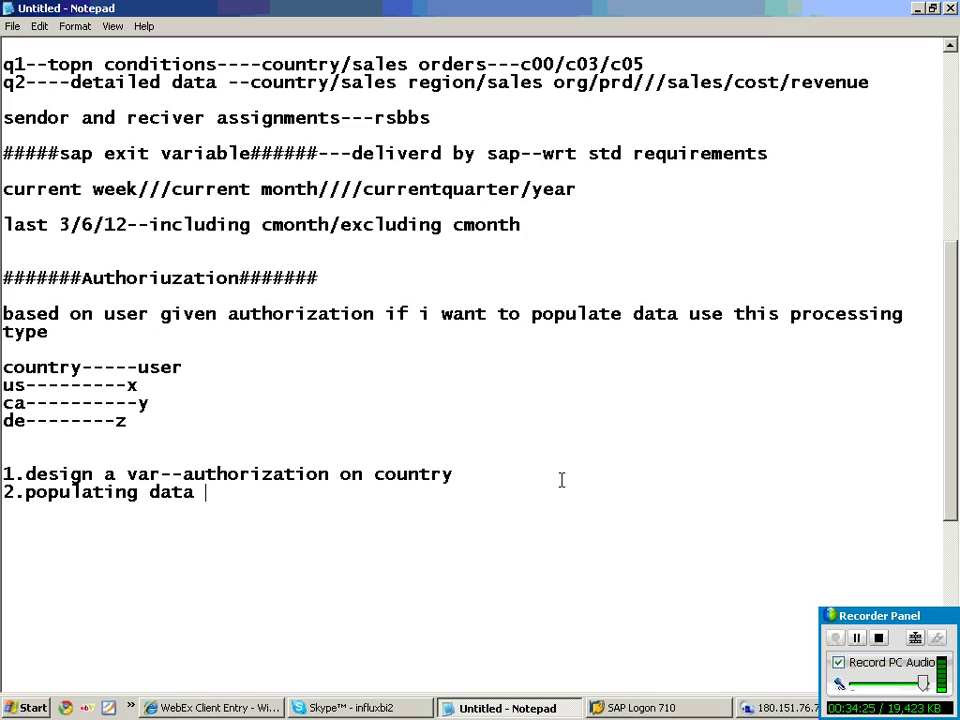
type("to the ")
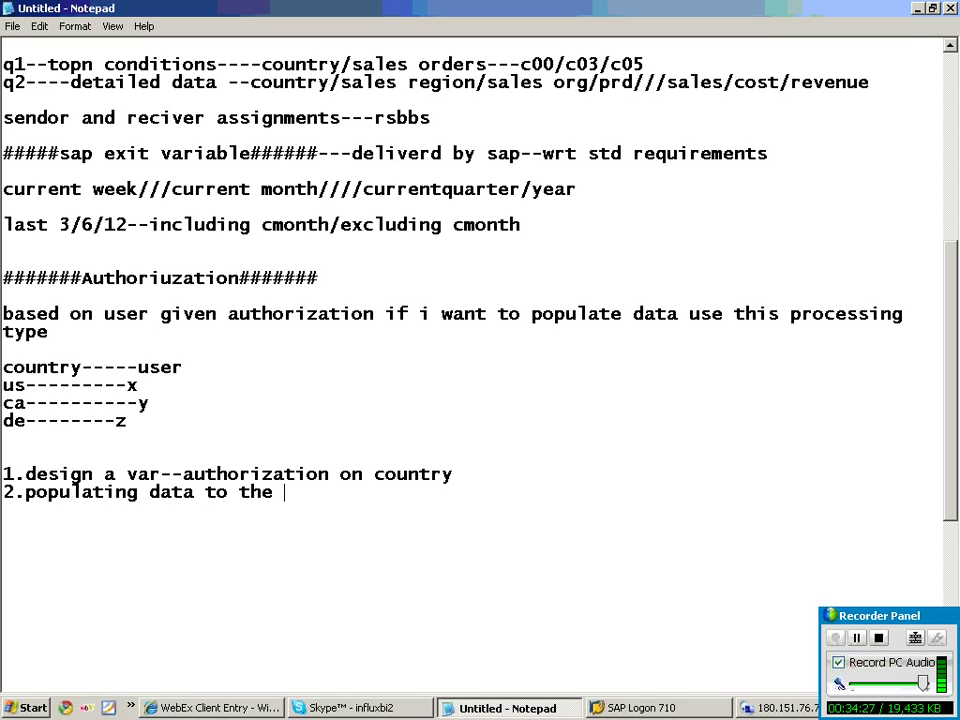
type("var")
Add indented sub-step 'a.make the country auth relevant', referring to the us/ca/de mapping lines.
key("Return")
key("Tab")
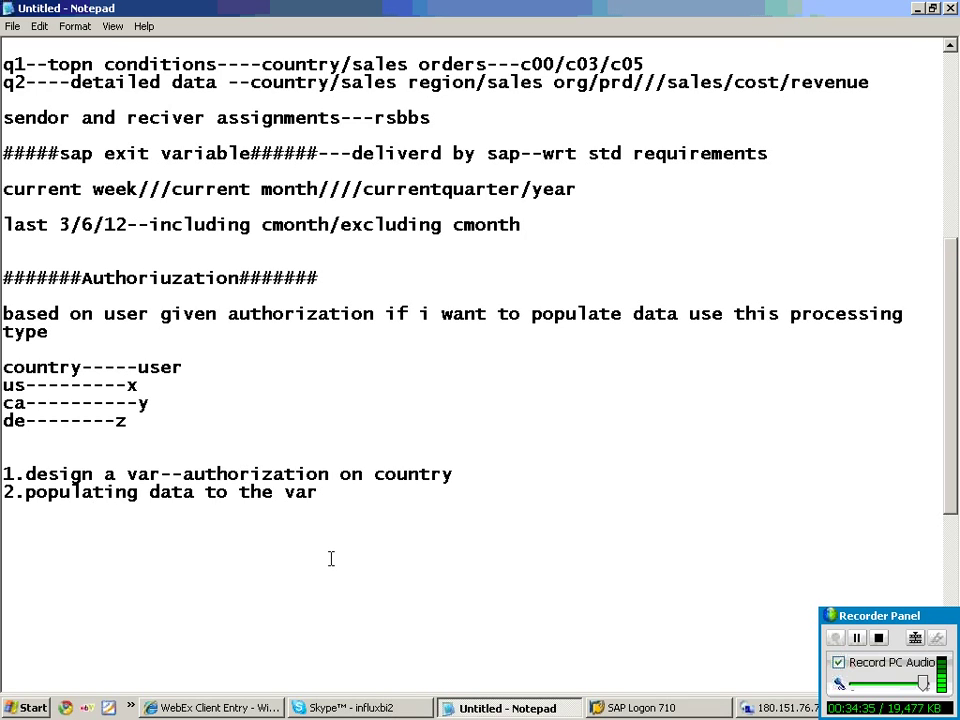
type("a.make the")
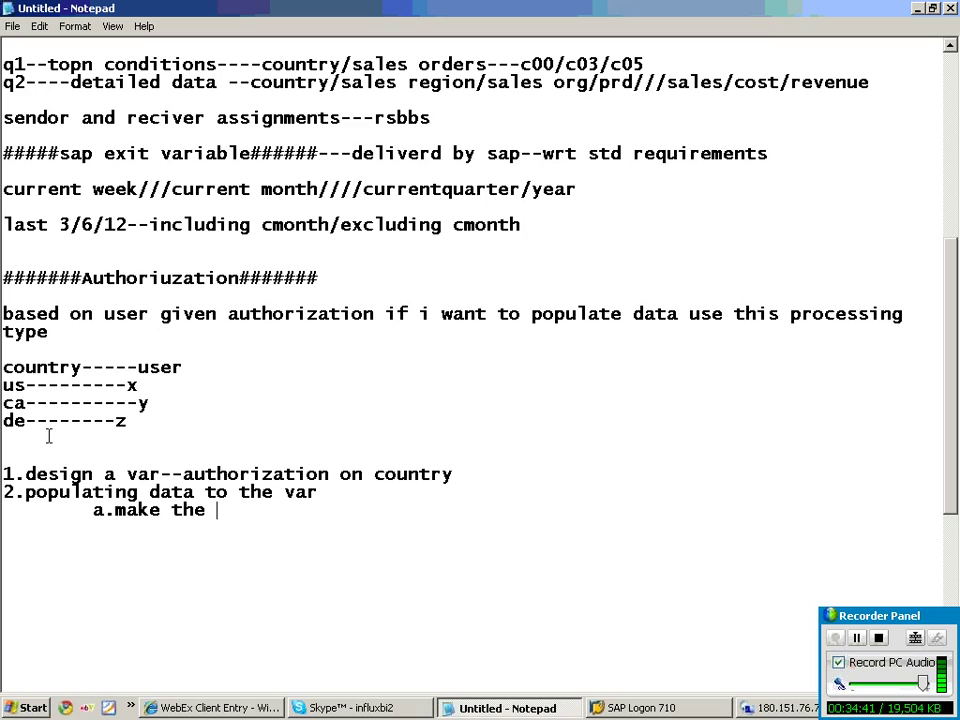
left_click_drag(2, 385, 137, 385)
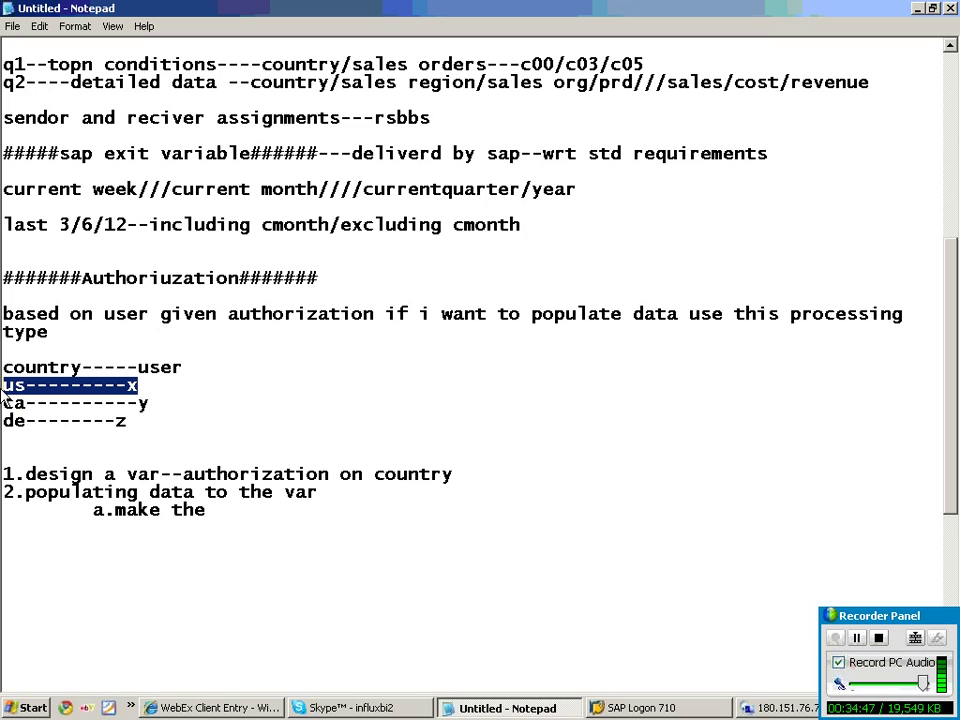
left_click_drag(148, 403, 3, 405)
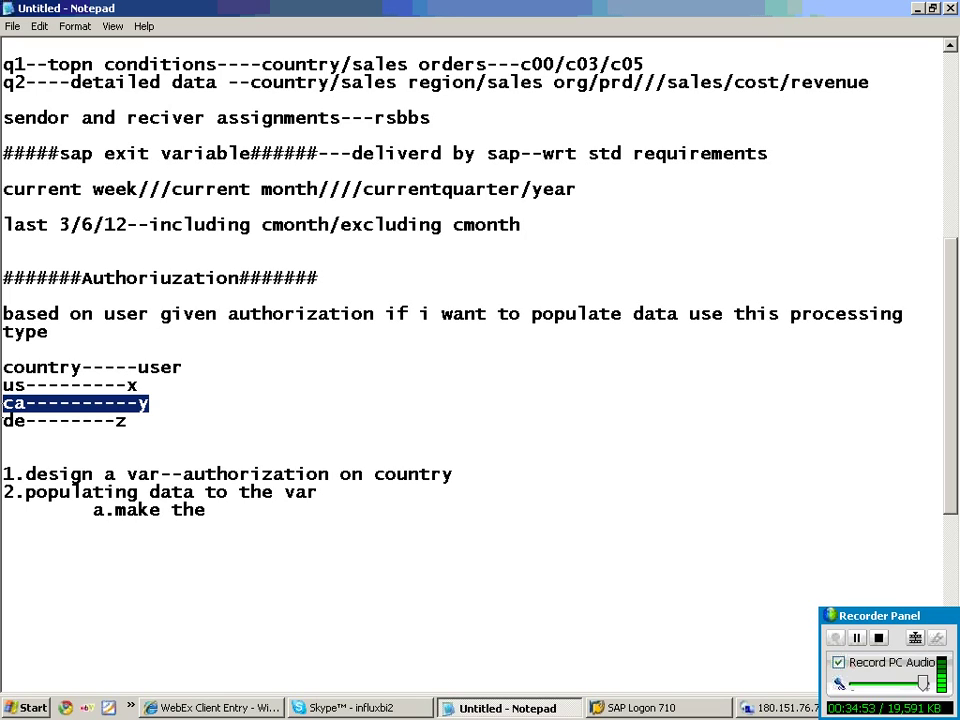
left_click_drag(195, 421, 3, 421)
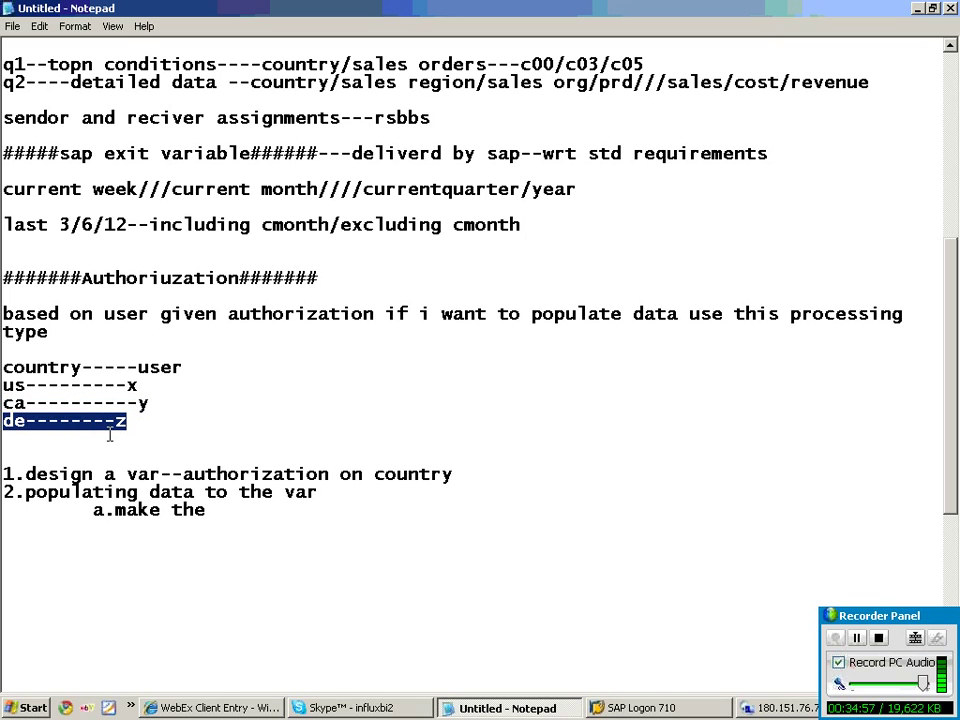
left_click(212, 510)
type("country auth relevant")
Add sub-steps b 'Genaret auth objects--rsecadmin', c 'Genaret roles', d 'assign the roles to busers', then select the steps.
key("Return")
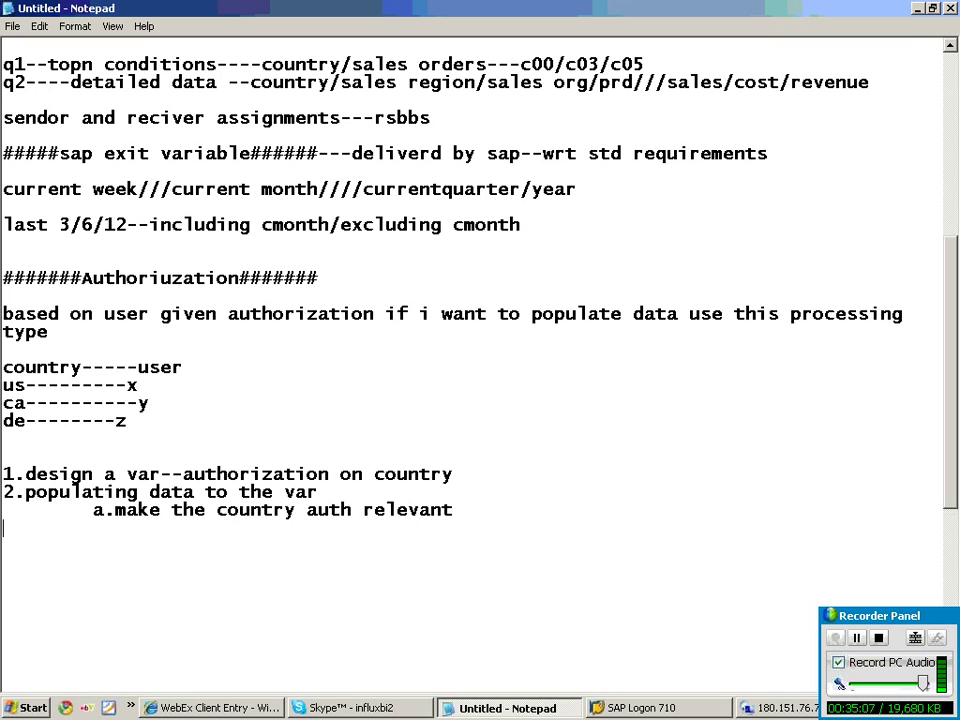
key("Tab")
type("b.Gena")
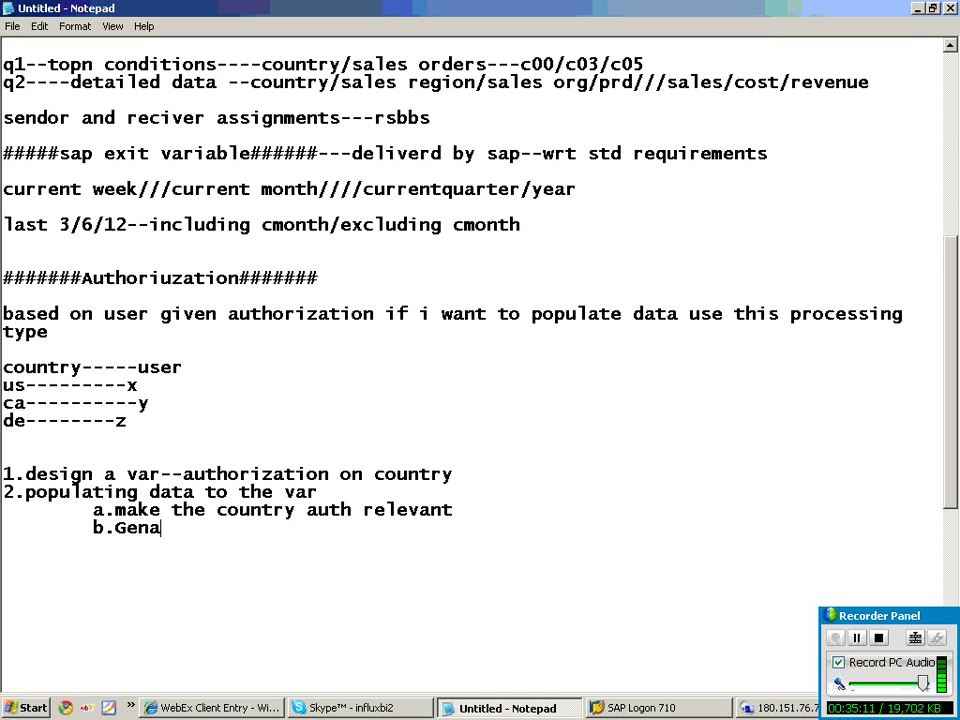
type("ret aut")
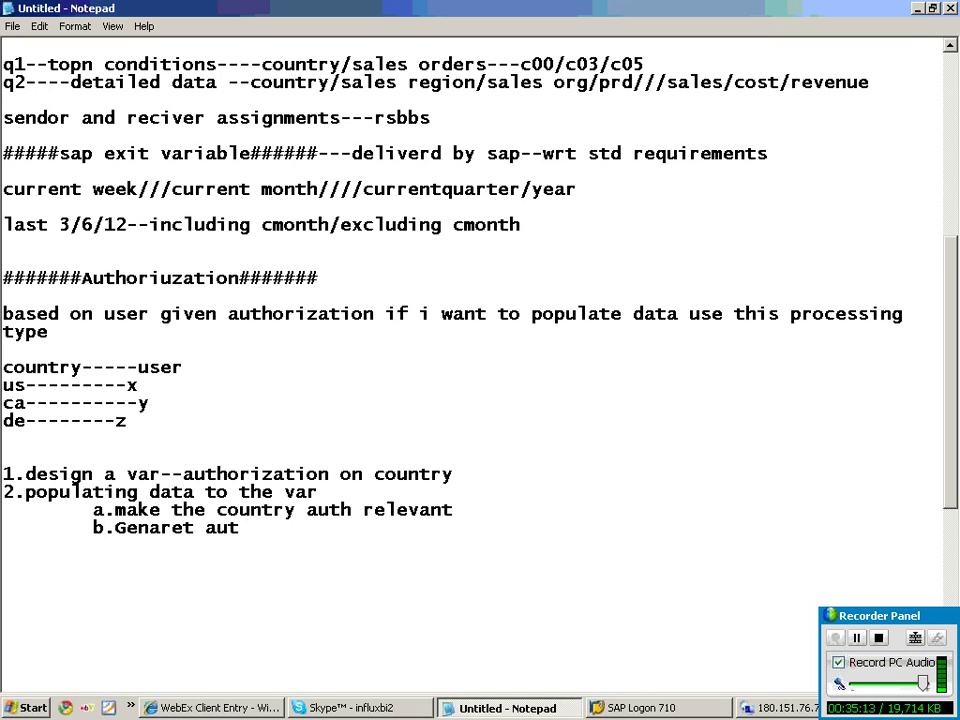
type("h objects--rsecadmin")
key("Return")
key("Tab")
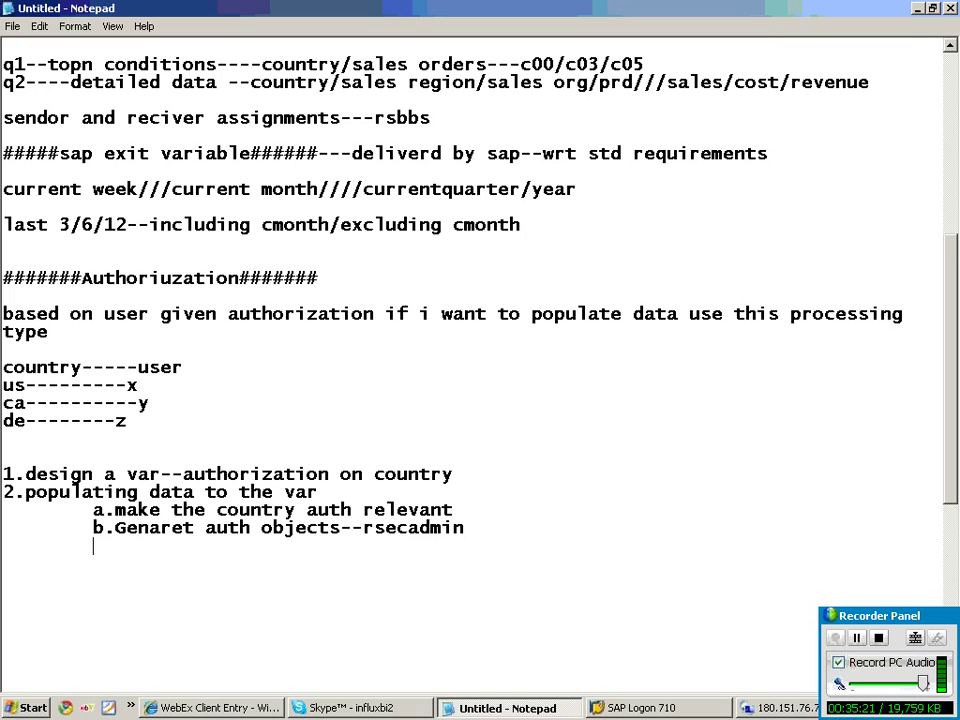
type("c.Genaret ro")
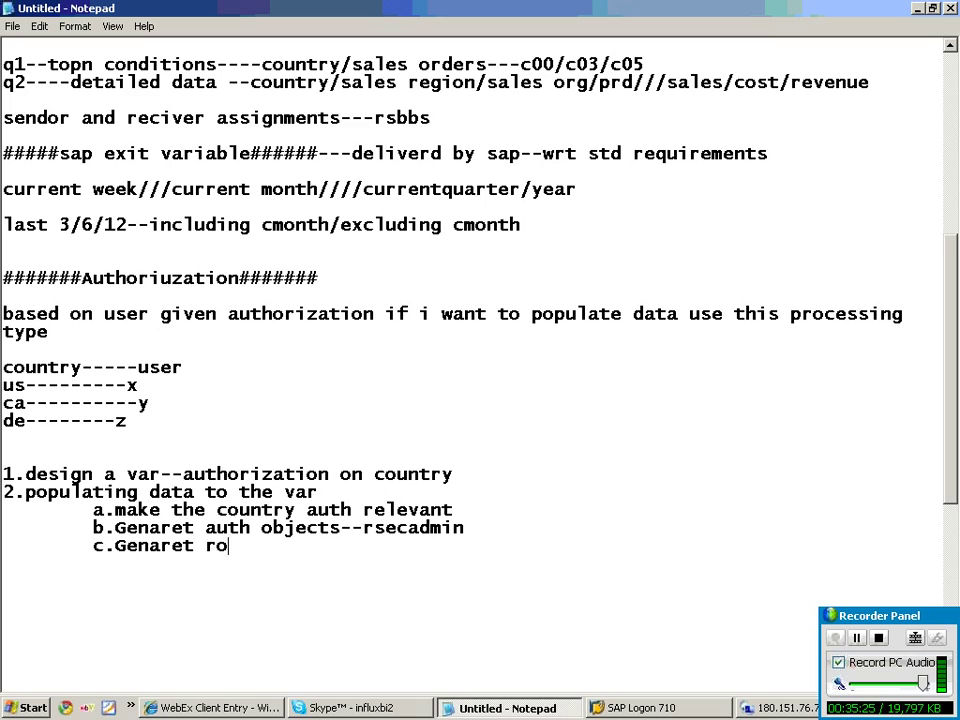
type("les")
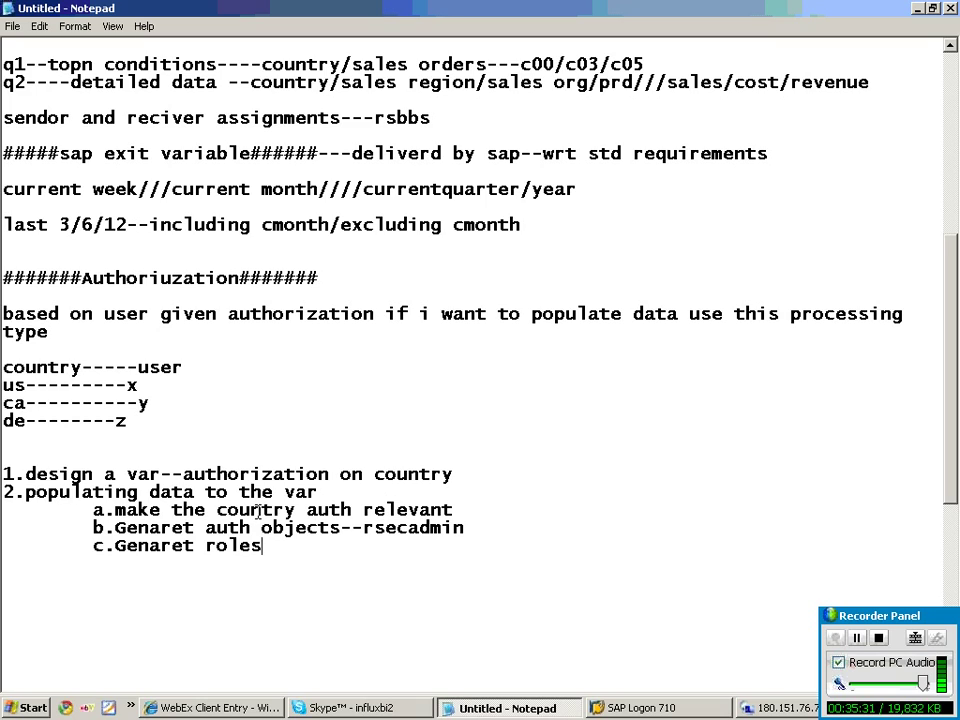
key("Return")
key("Tab")
type("d.assw")
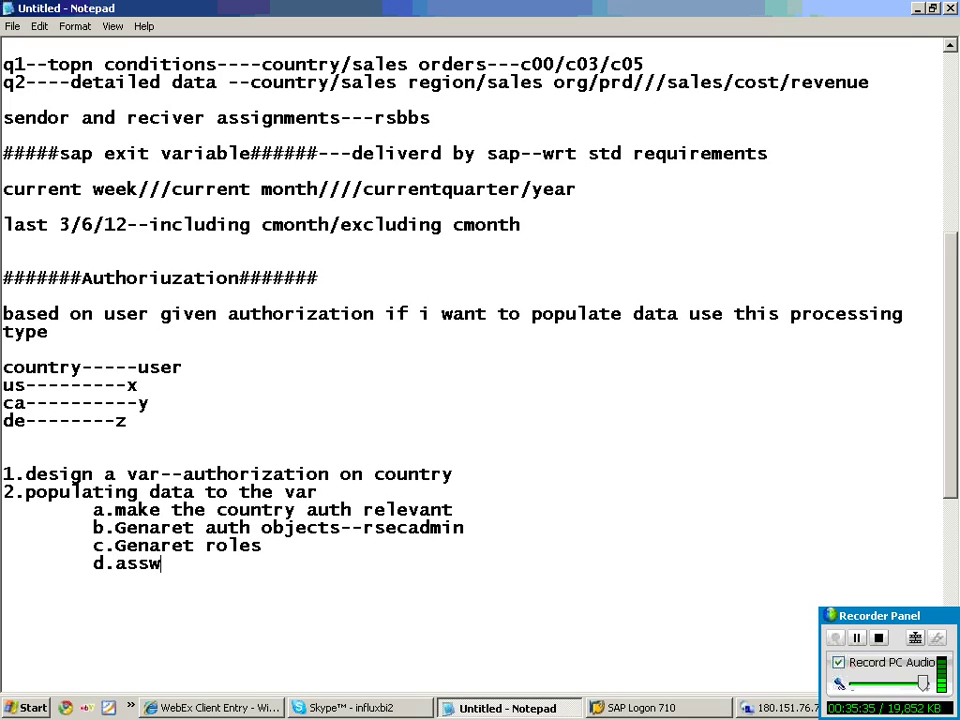
type("ign the ro")
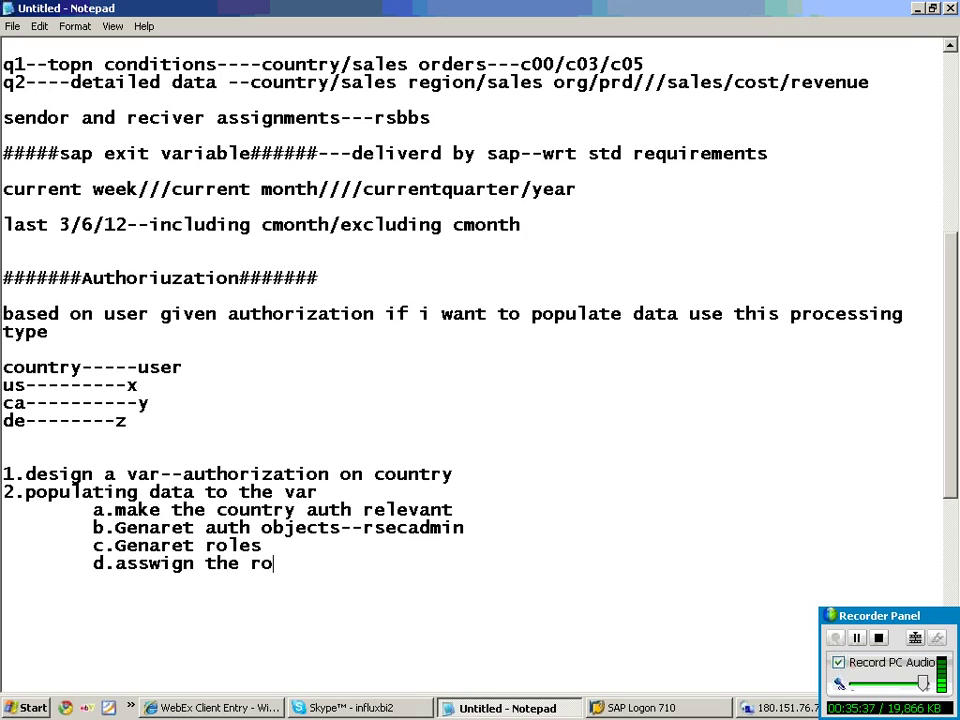
type("les to busers")
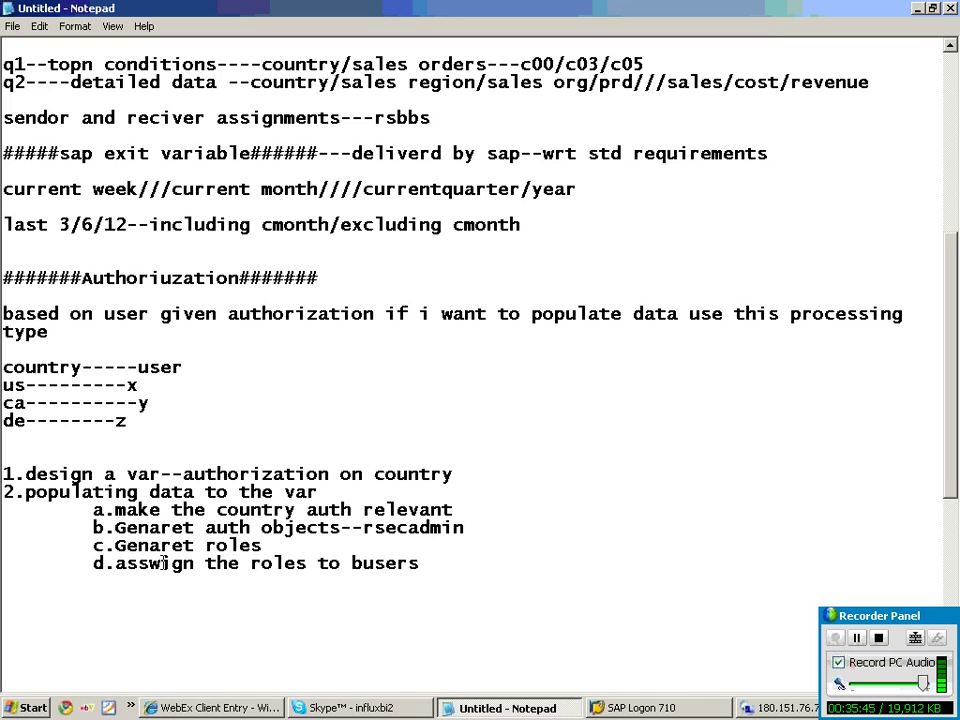
key("BackSpace")
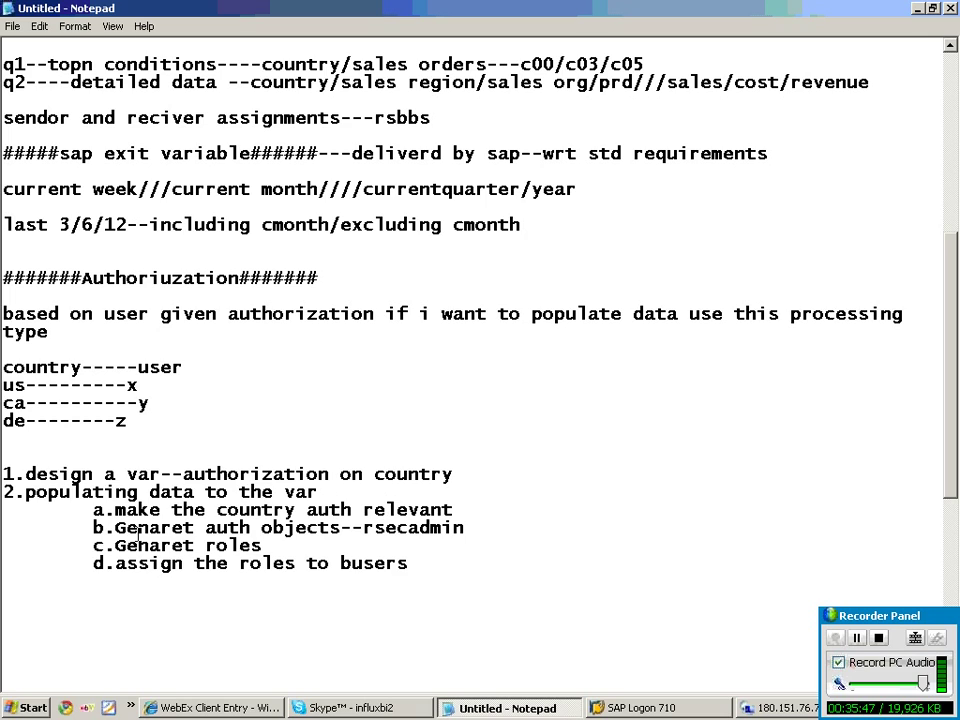
left_click_drag(76, 455, 282, 589)
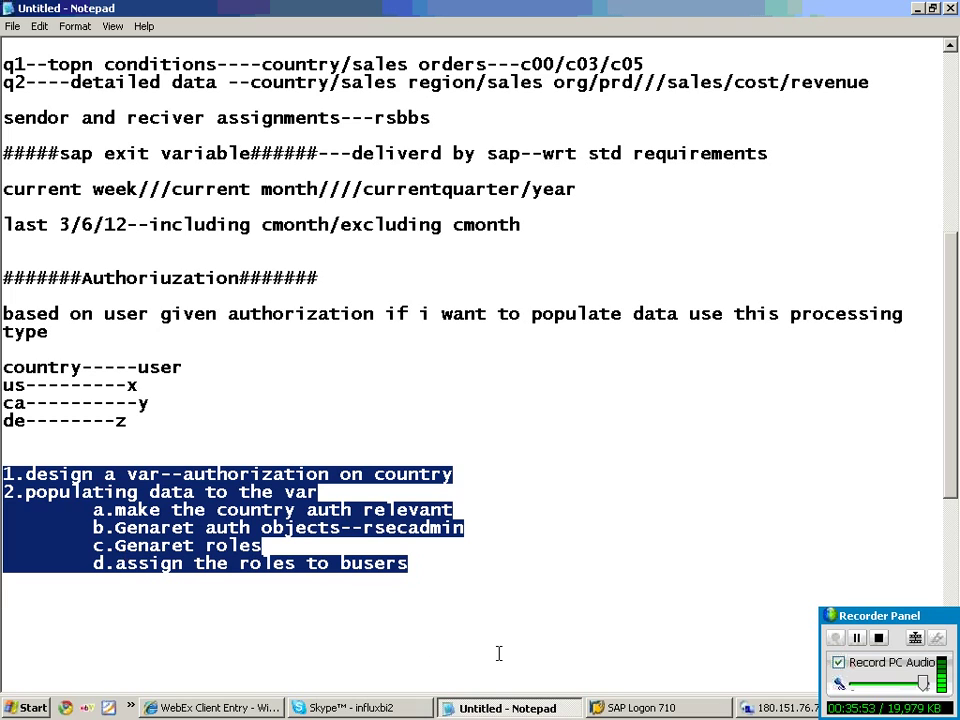
Under Country Key > Country, create a new variable from the Characteristic value variables folder.
left_click(775, 707)
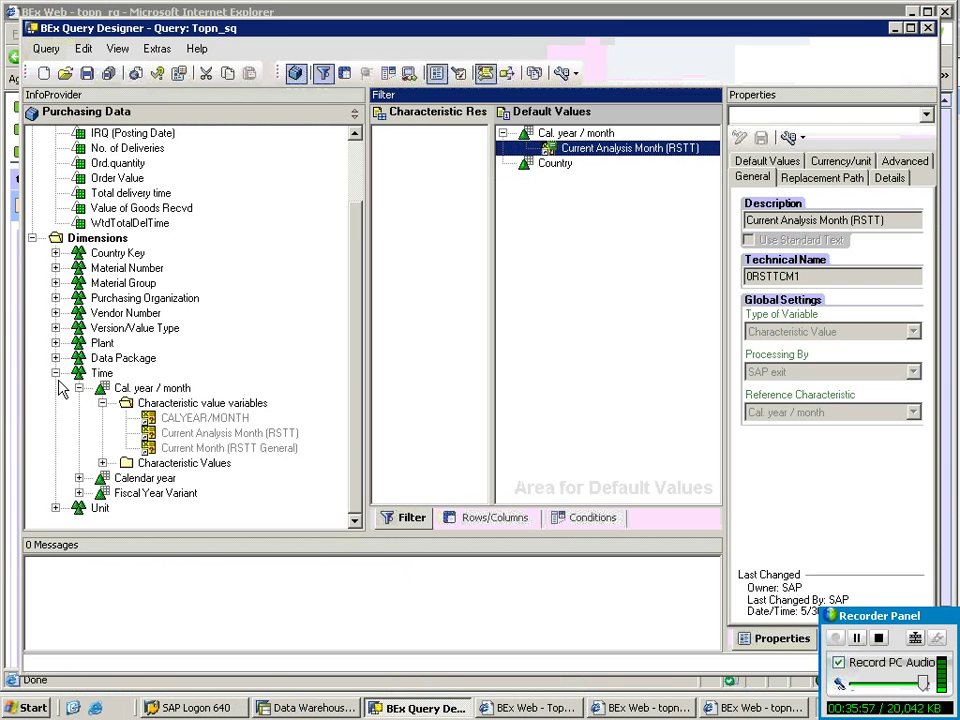
left_click(56, 374)
double_click(78, 328)
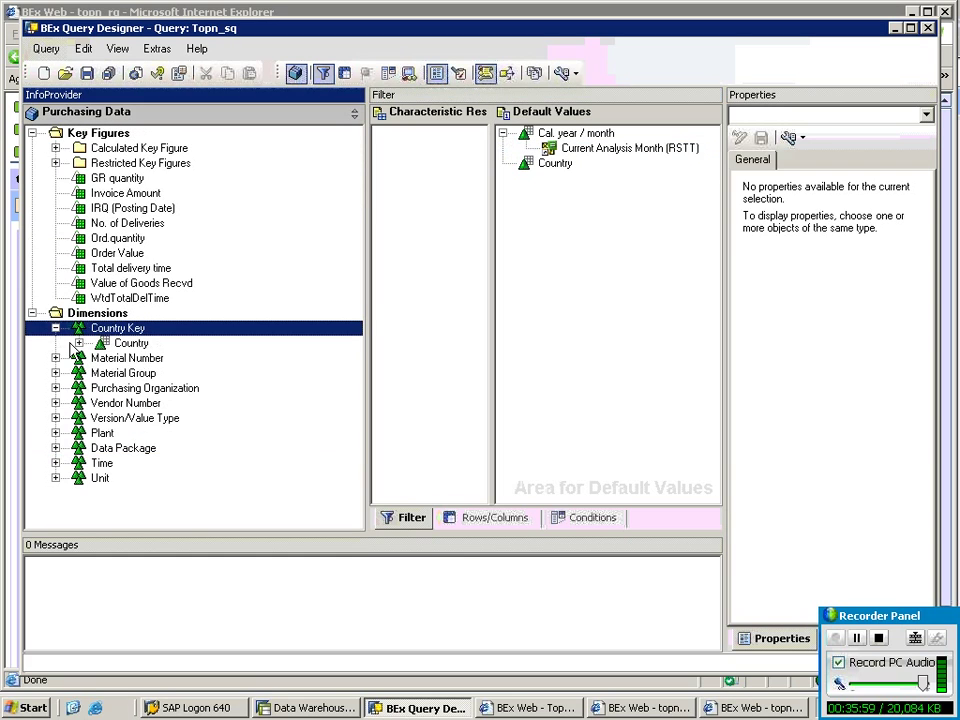
left_click(82, 343)
left_click(79, 343)
left_click(162, 362)
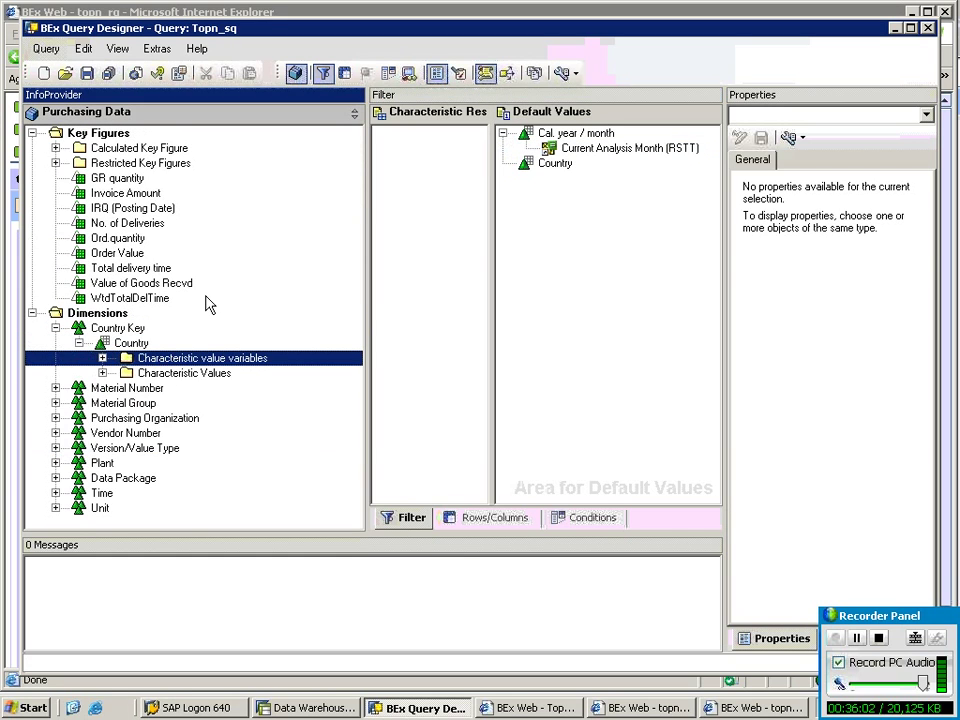
left_click(102, 358)
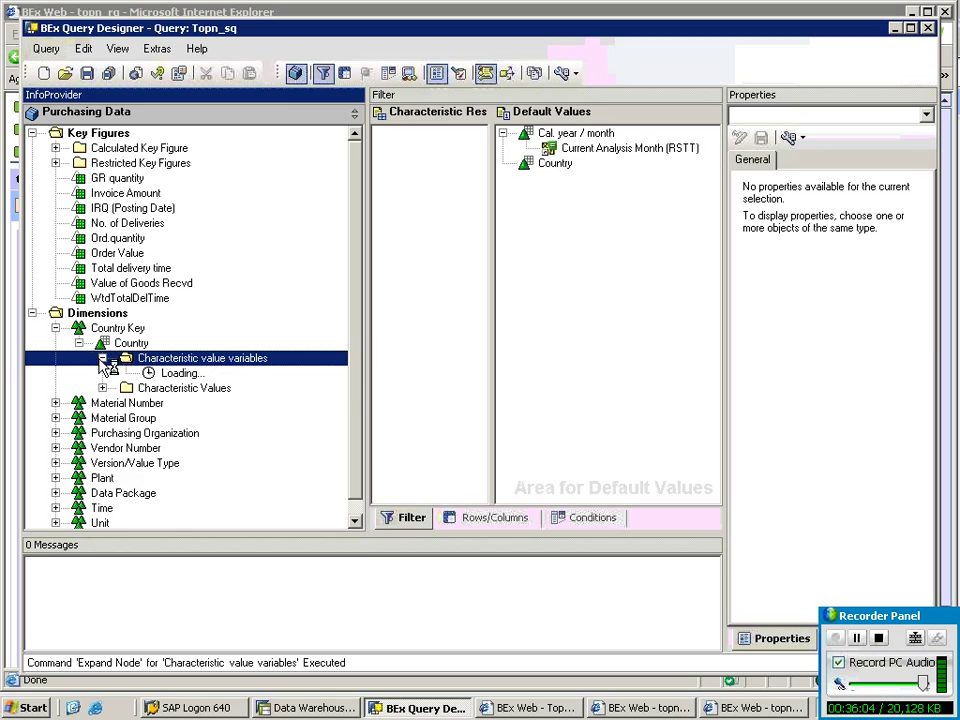
right_click(180, 365)
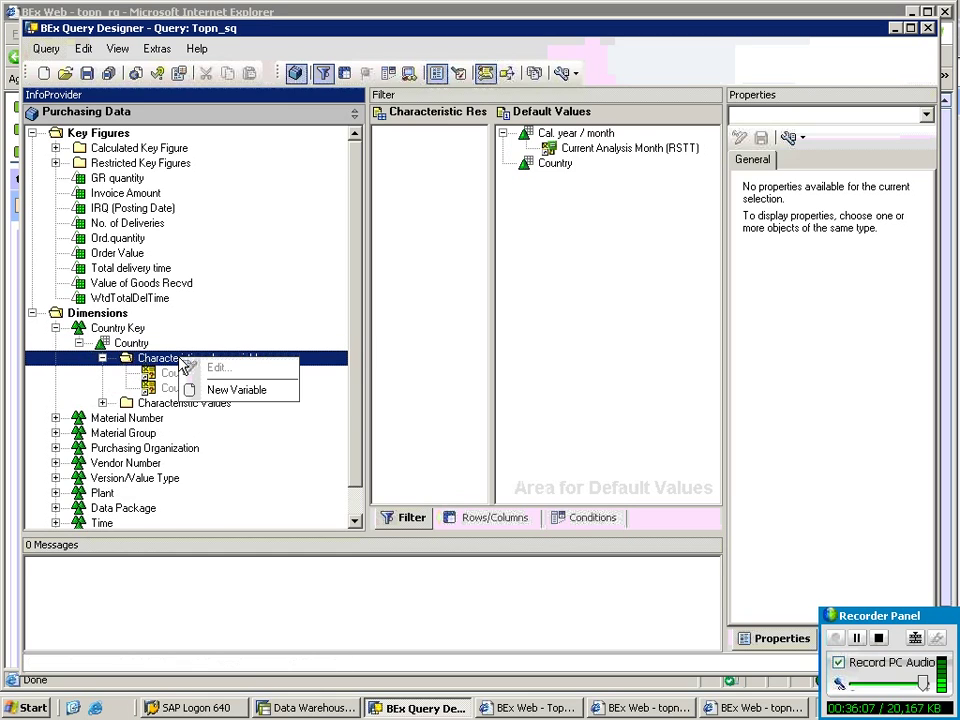
left_click(240, 390)
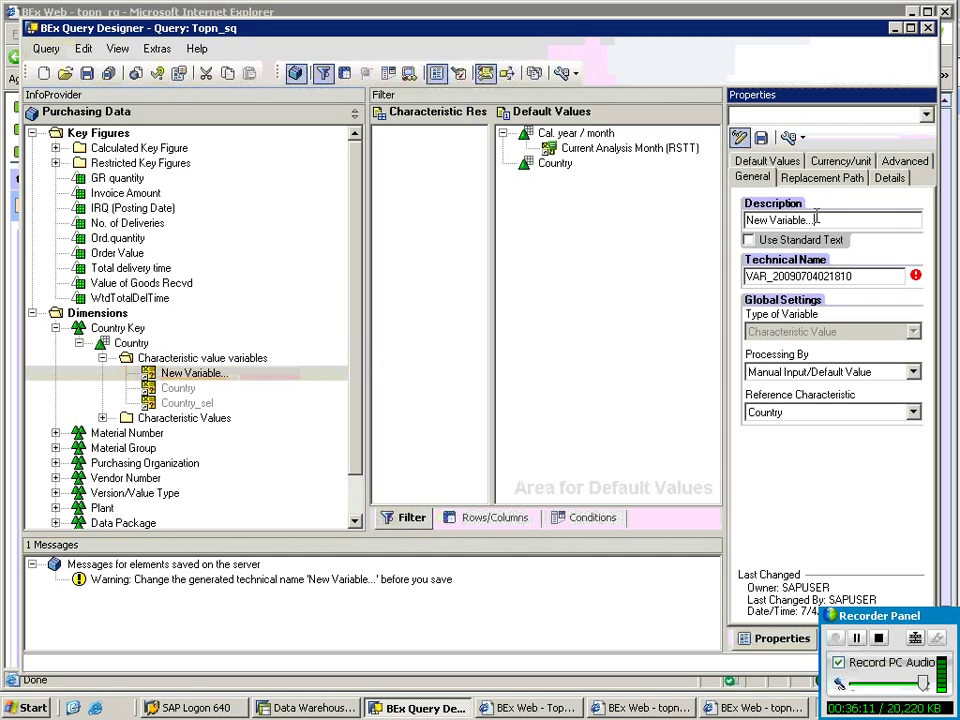
Enter description Country_aut and technical name COUNTRY_AUT for the new variable.
triple_click(816, 219)
type("Country_aut")
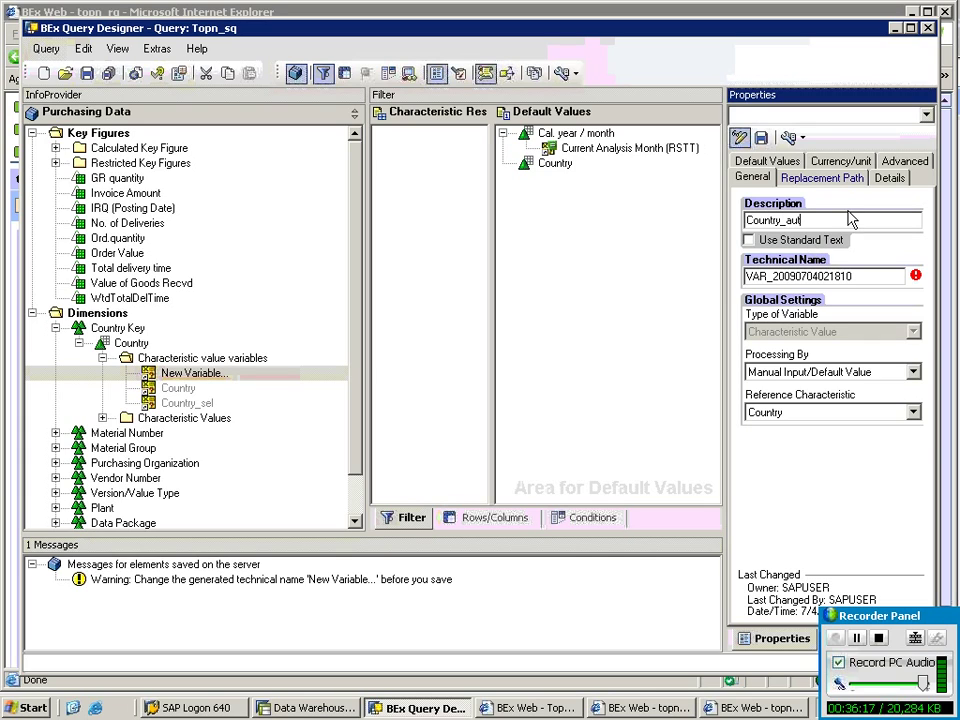
left_click_drag(881, 221, 701, 237)
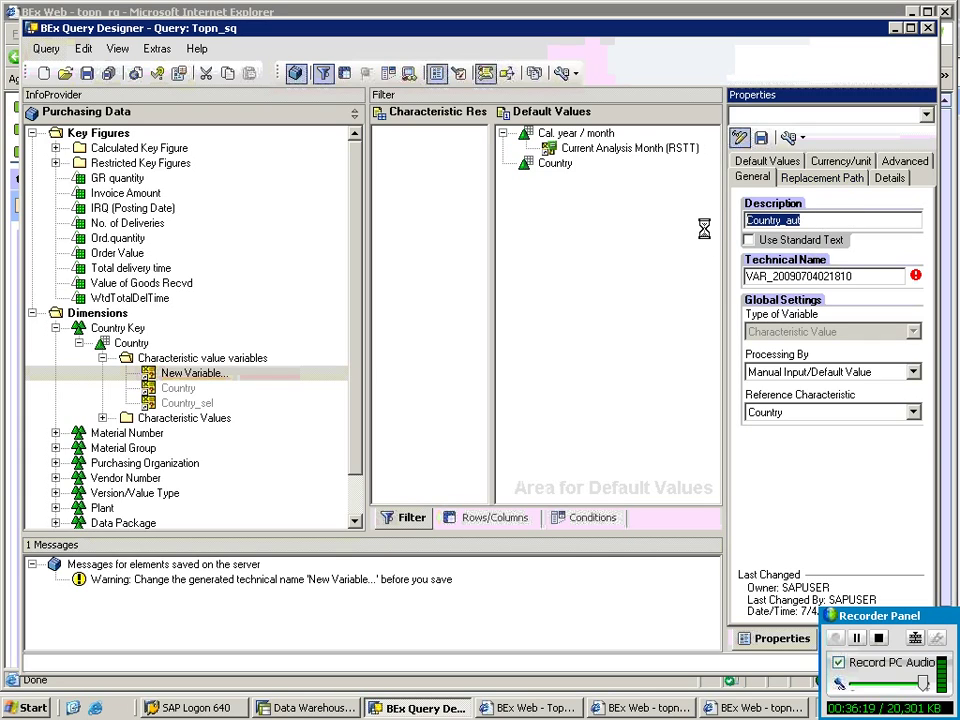
key("Tab")
type("COUNTRY_AUT")
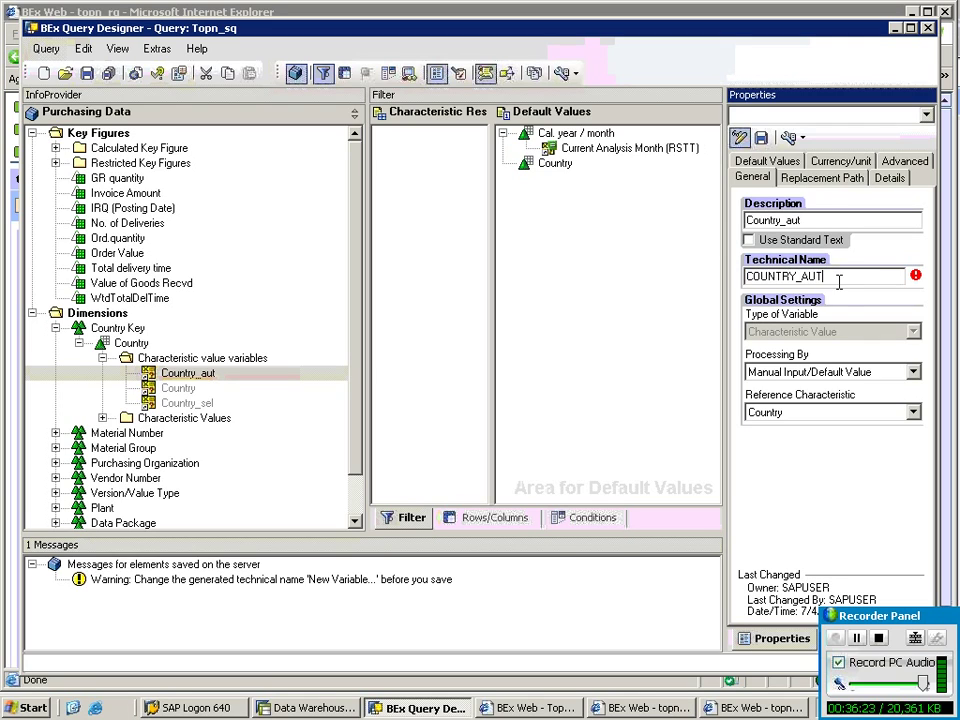
Set Country_aut's processing type to Authorization and save the variable.
left_click(787, 372)
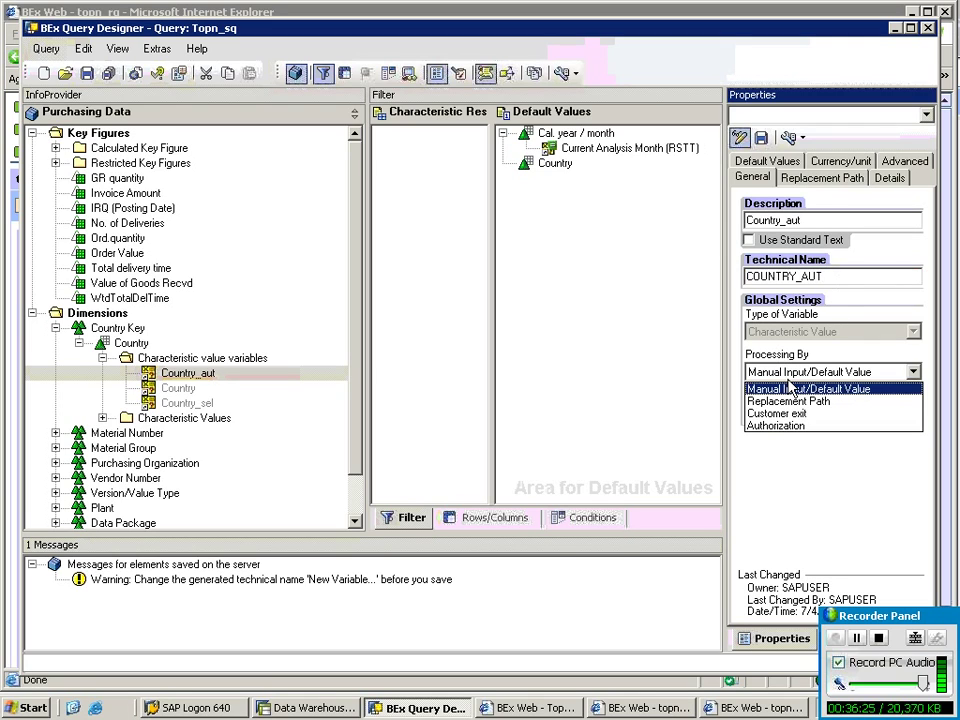
left_click(789, 428)
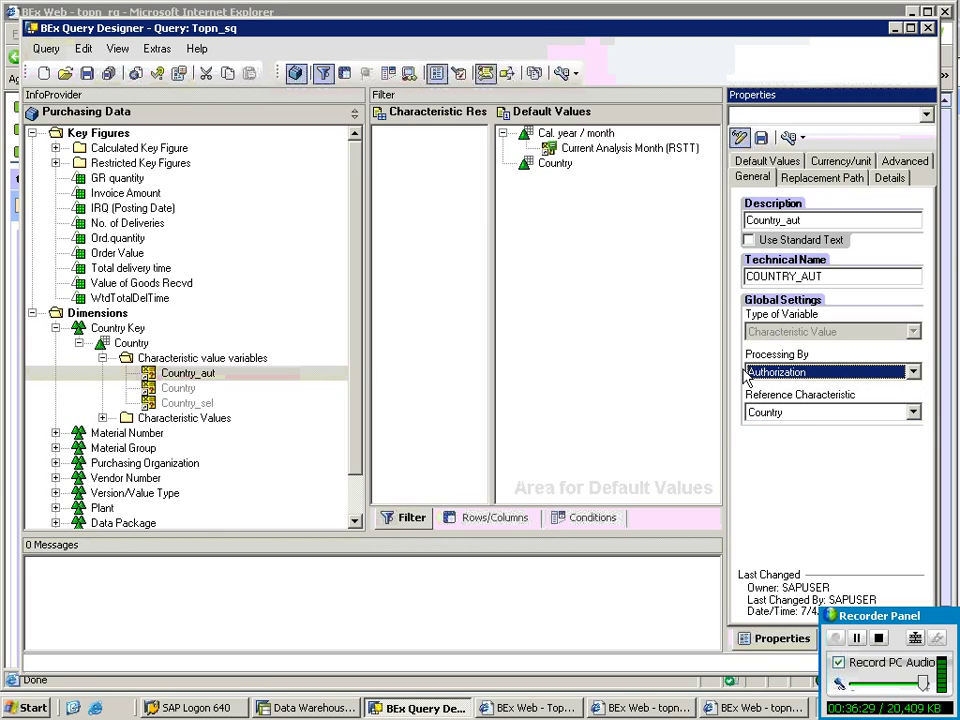
left_click(889, 177)
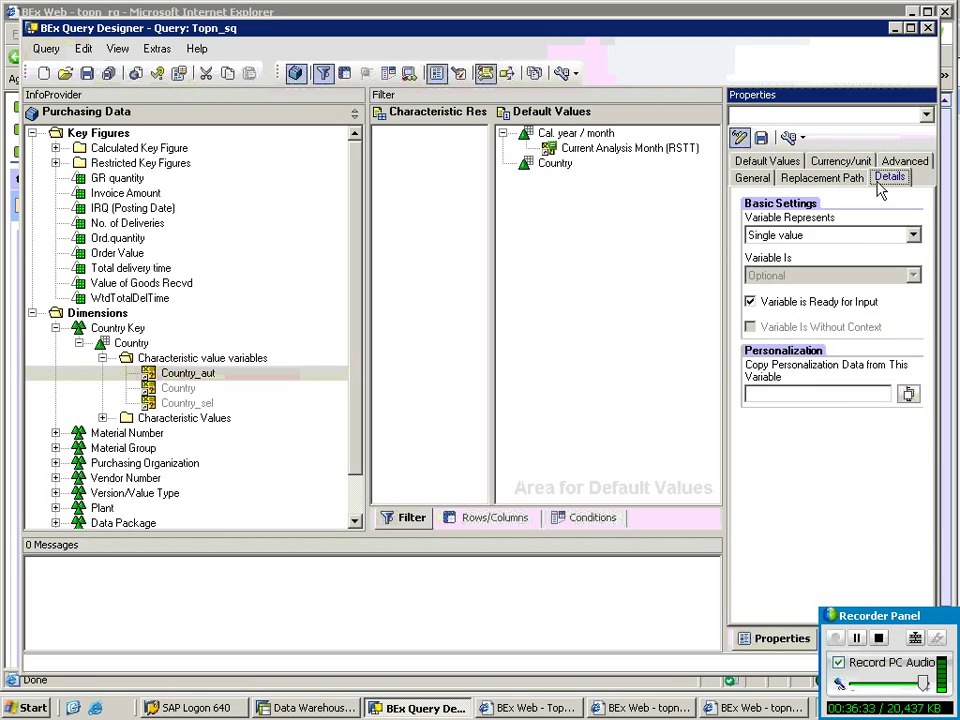
left_click(762, 138)
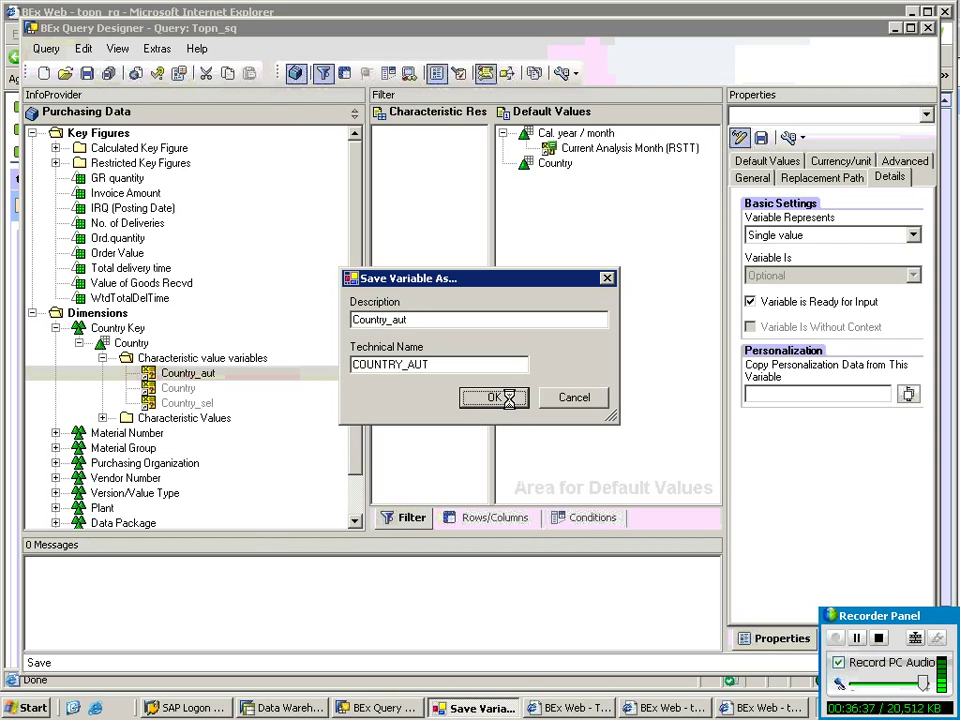
left_click(500, 400)
Put Country_aut under Country in Default Values and remove Cal. year / month.
left_click_drag(208, 373, 559, 287)
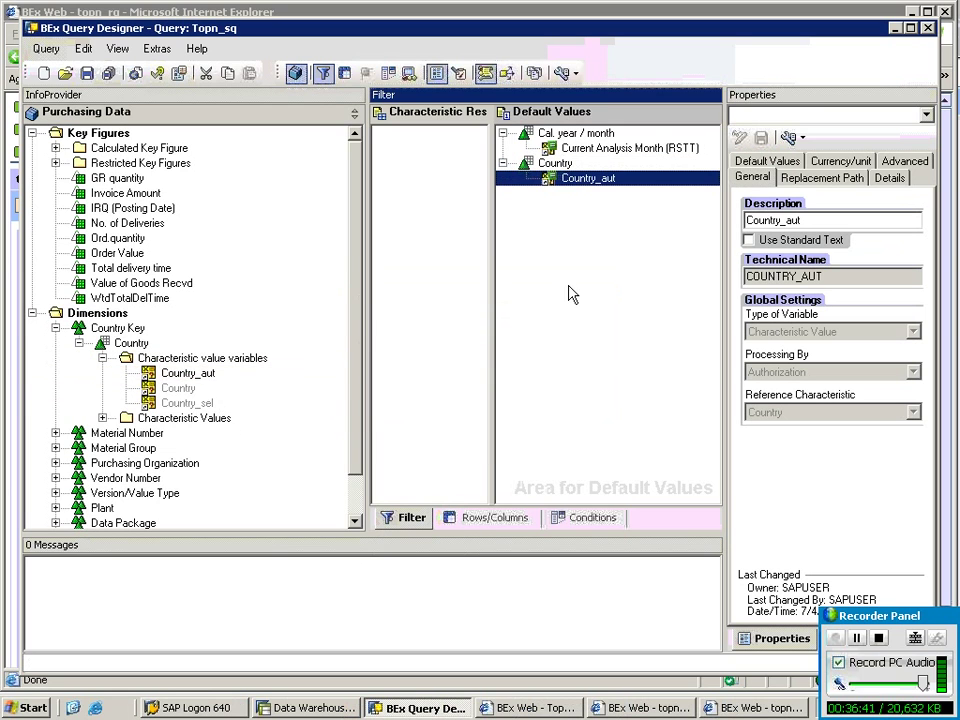
left_click_drag(525, 136, 210, 330)
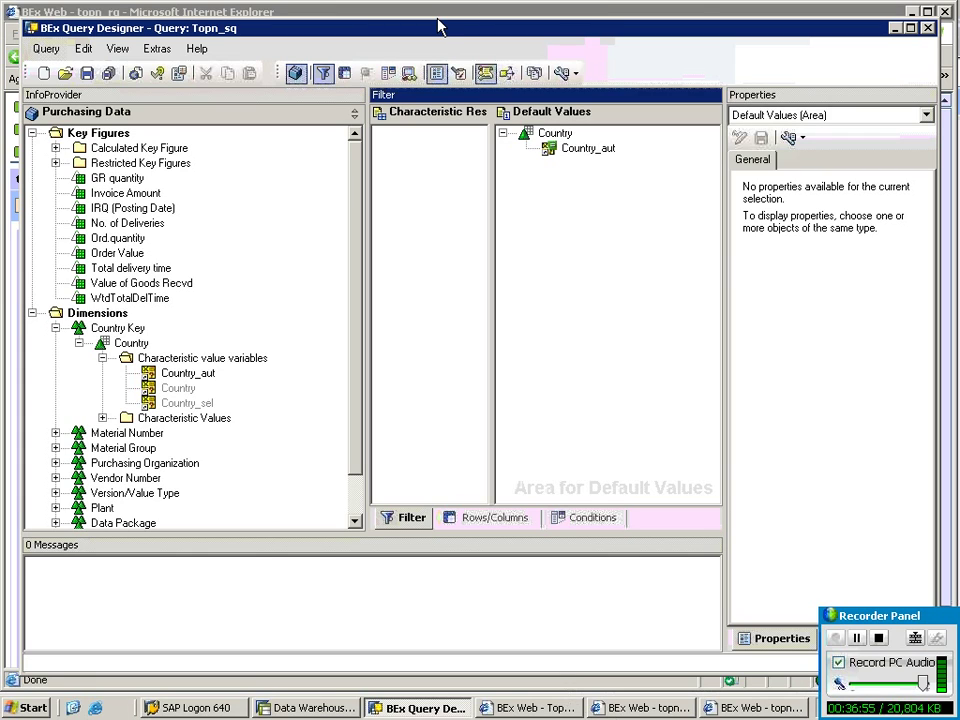
mouse_move(530, 6)
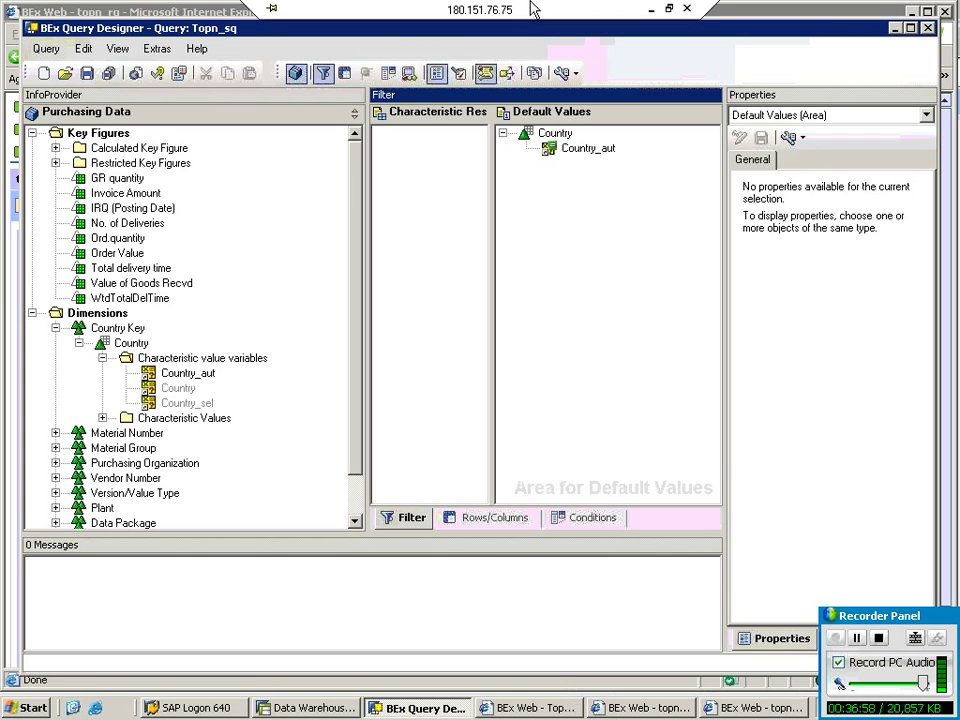
Save the authorization notes as Rep_5.txt in the Desktop subfolder with the other Rep files.
left_click(650, 12)
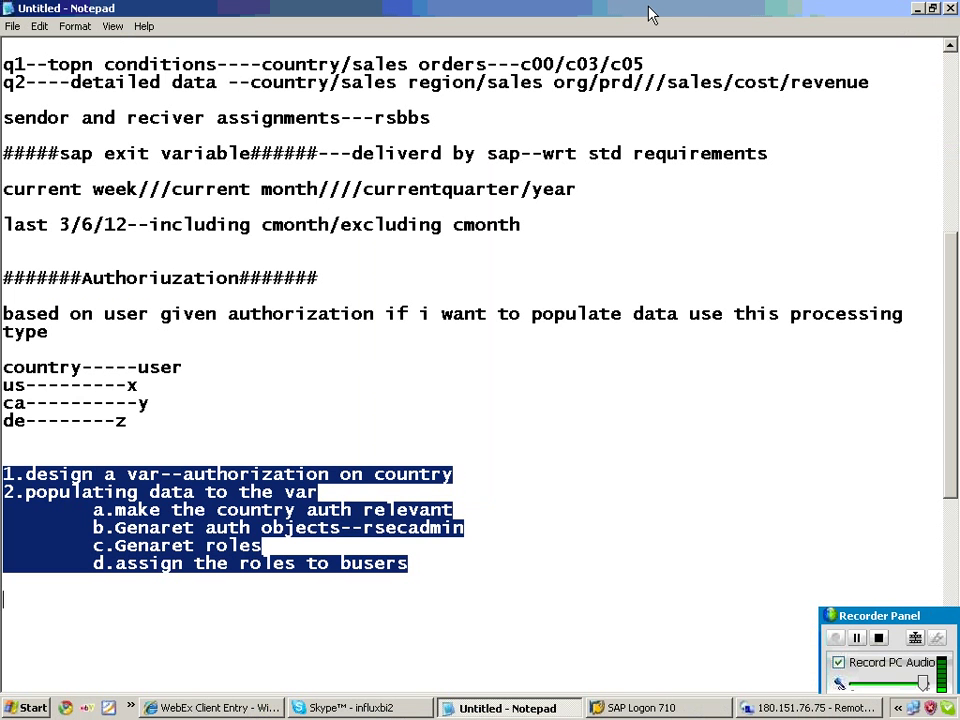
left_click_drag(94, 510, 408, 565)
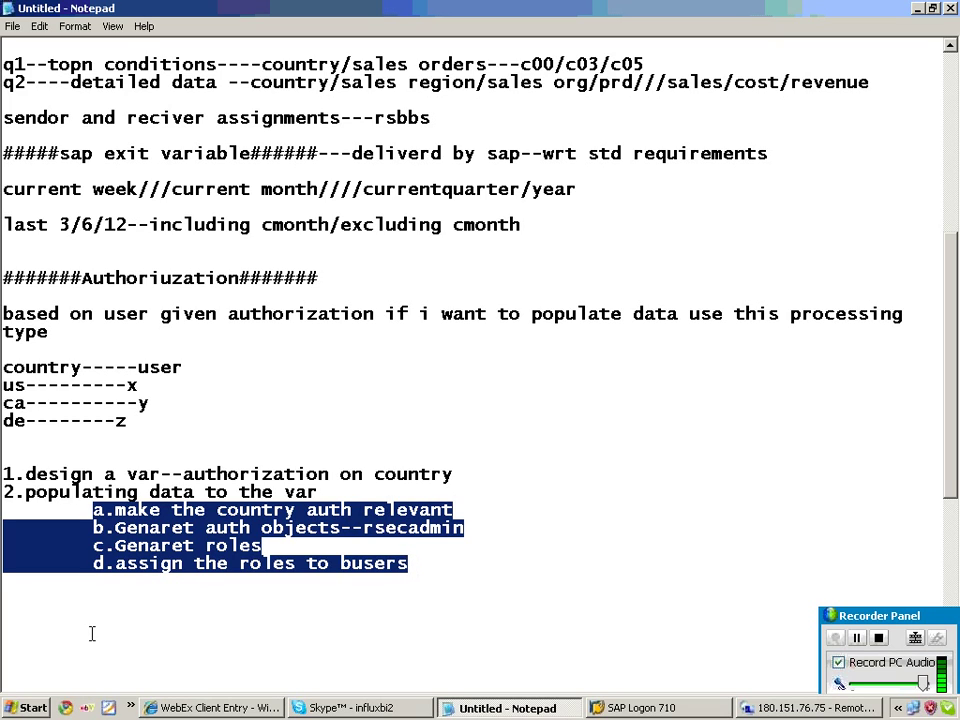
left_click(11, 25)
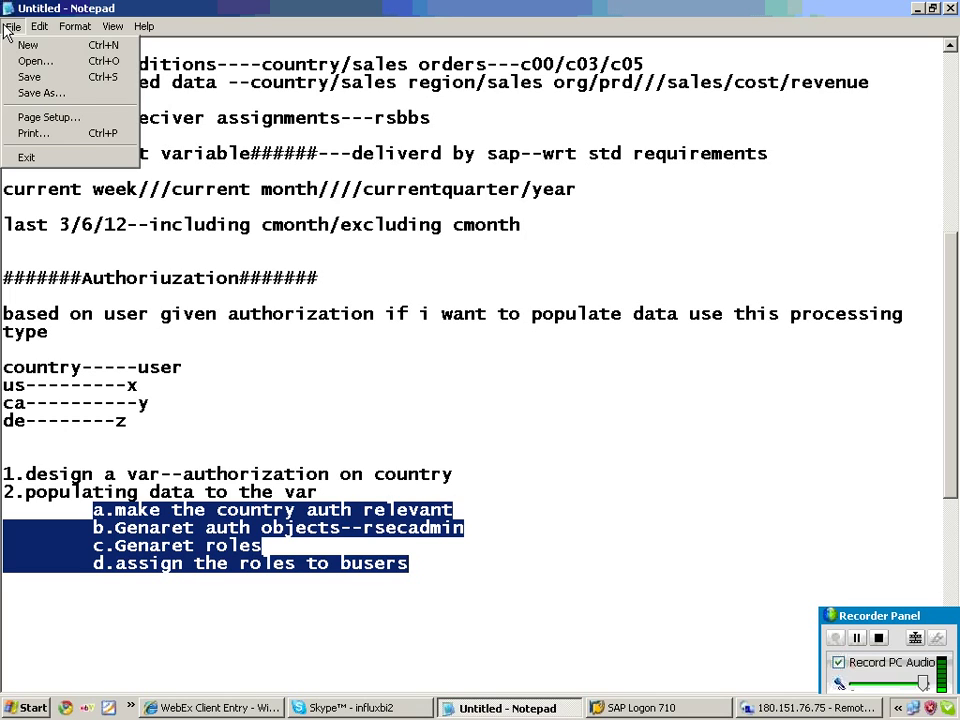
left_click(45, 90)
left_click(49, 180)
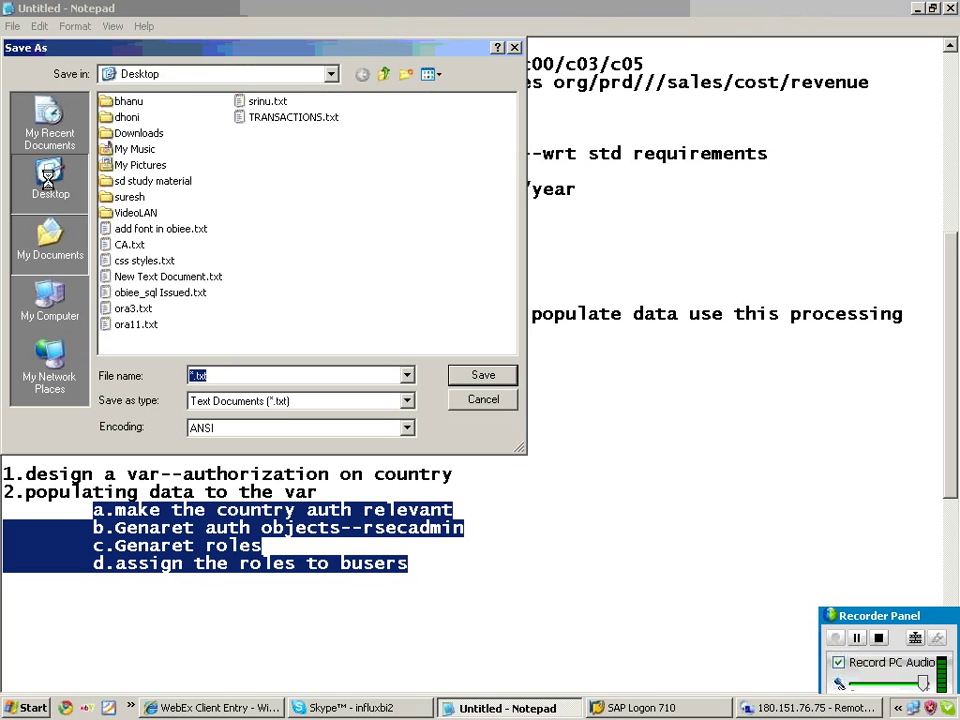
double_click(160, 170)
double_click(143, 134)
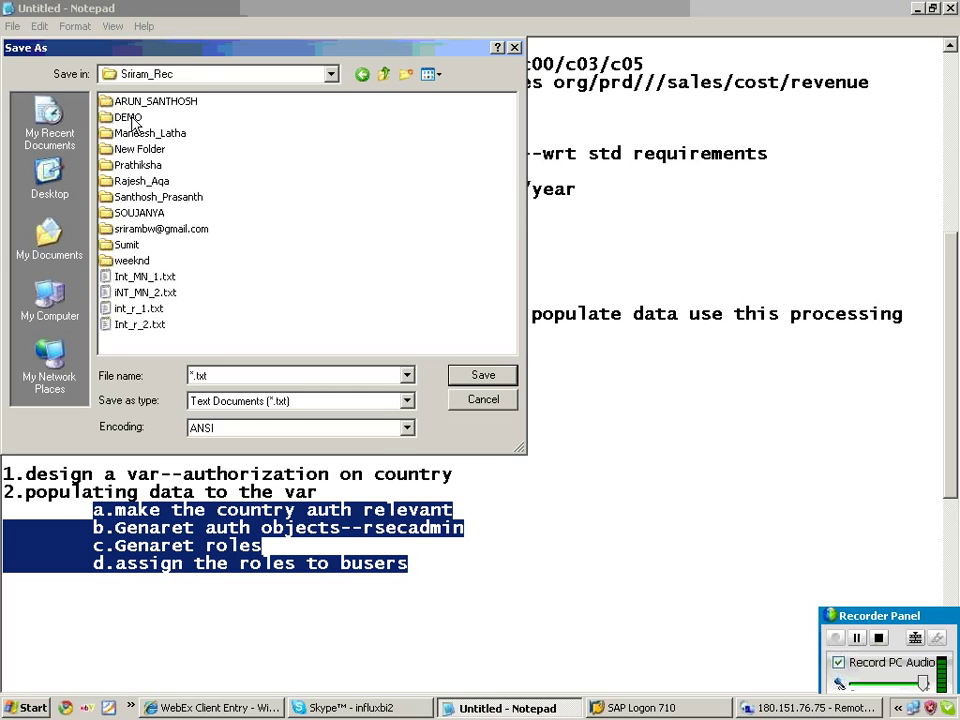
double_click(155, 103)
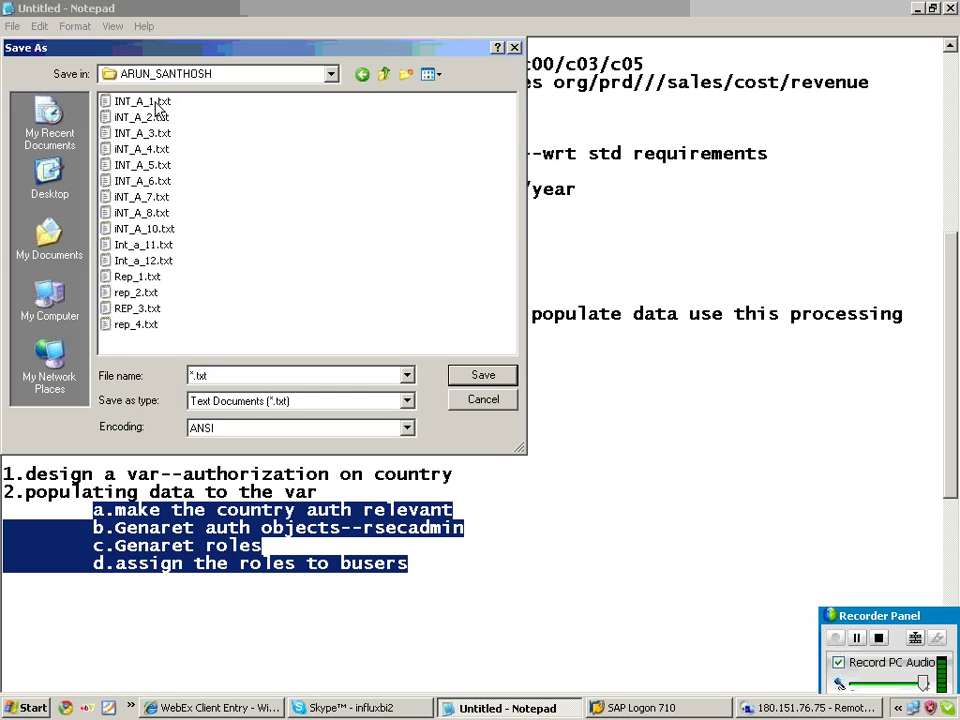
double_click(205, 376)
type("Re")
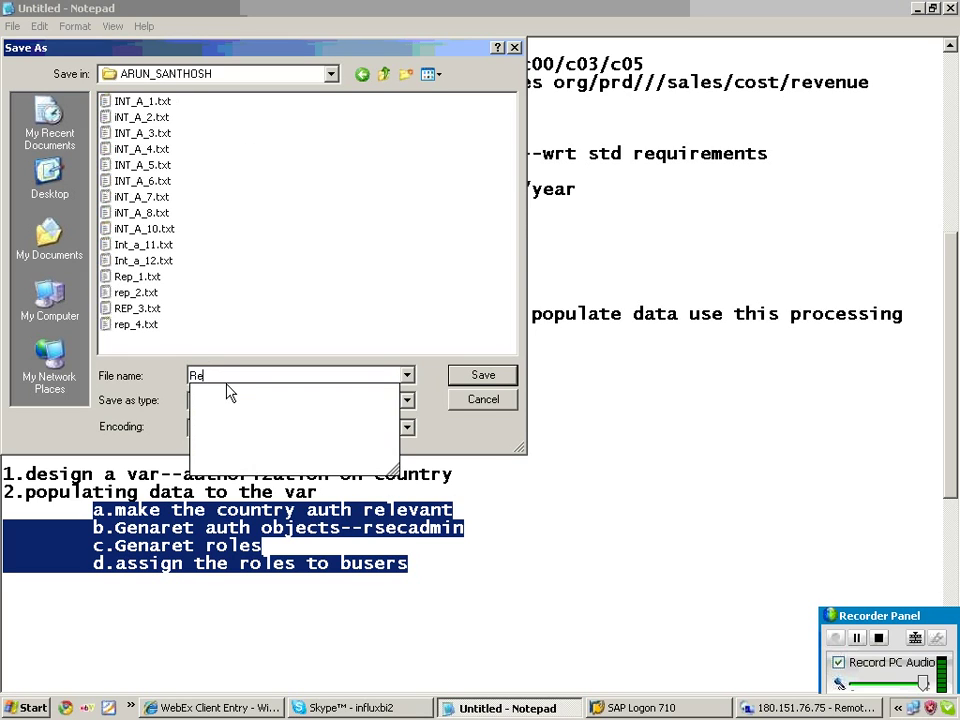
type("p_5")
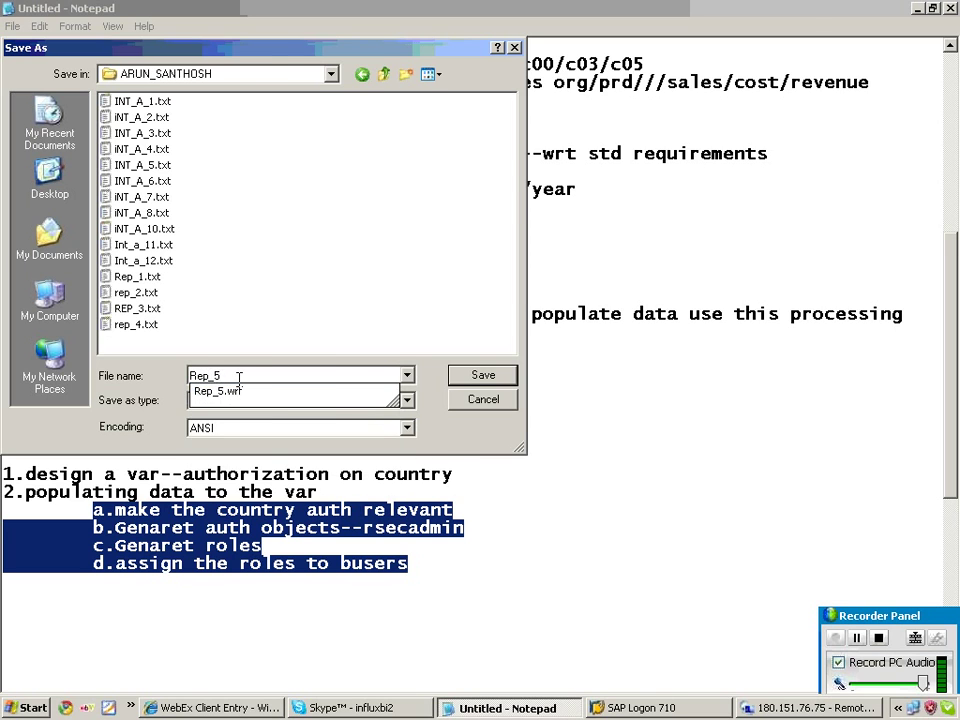
key("Return")
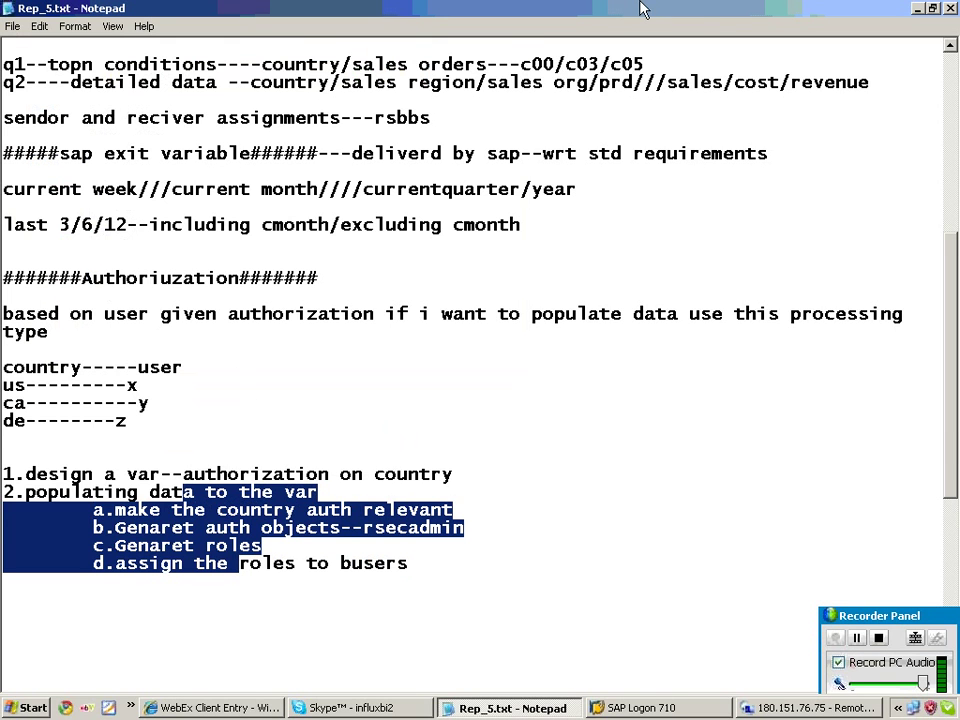